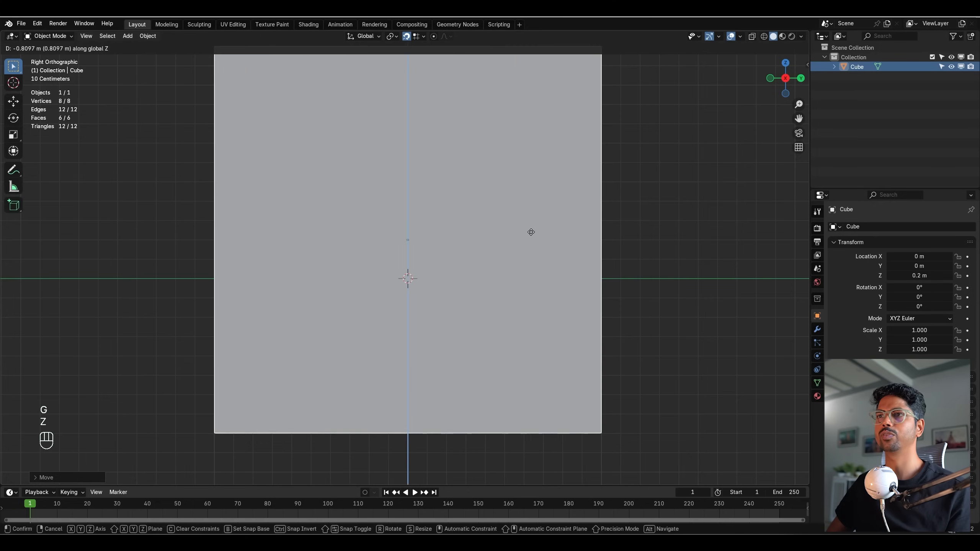
- Move the cube up along Z to a location of 1 m, resting its base on the ground line
{"action": "left_click", "coordinate": [520, 92]}
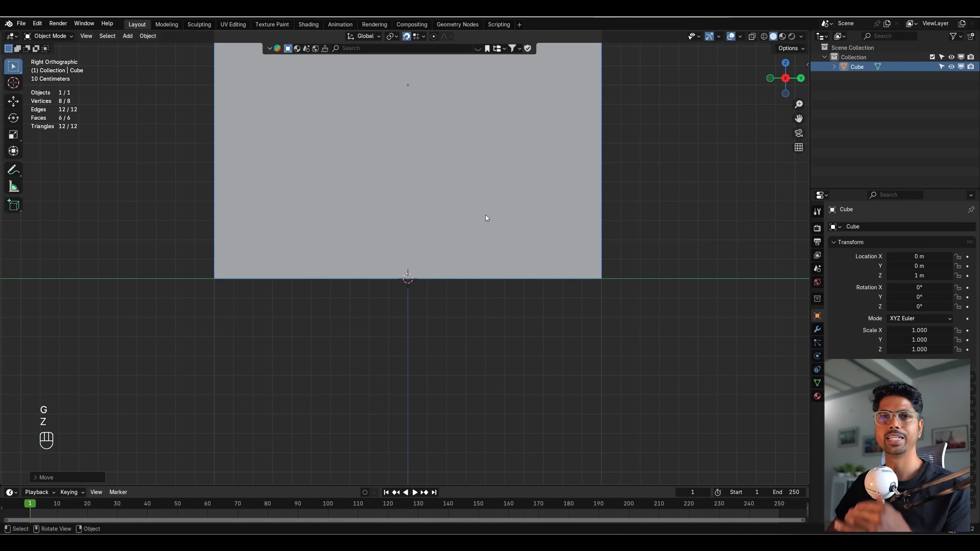
{"action": "scroll", "coordinate": [499, 275], "scroll_direction": "down", "scroll_amount": 5}
{"action": "middle_click_drag", "start_coordinate": [502, 262], "coordinate": [478, 317], "text": "shift"}
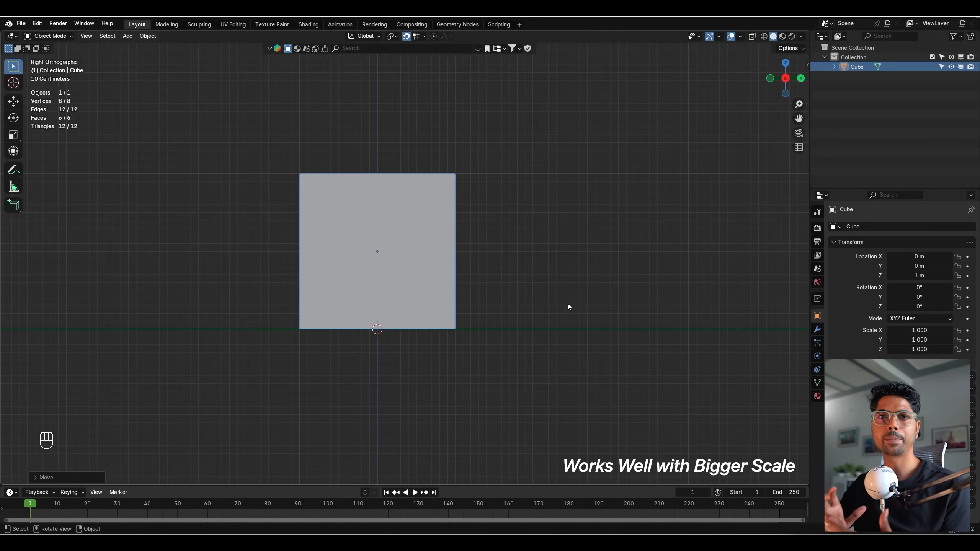
{"action": "scroll", "coordinate": [568, 305], "scroll_direction": "down", "scroll_amount": 4}
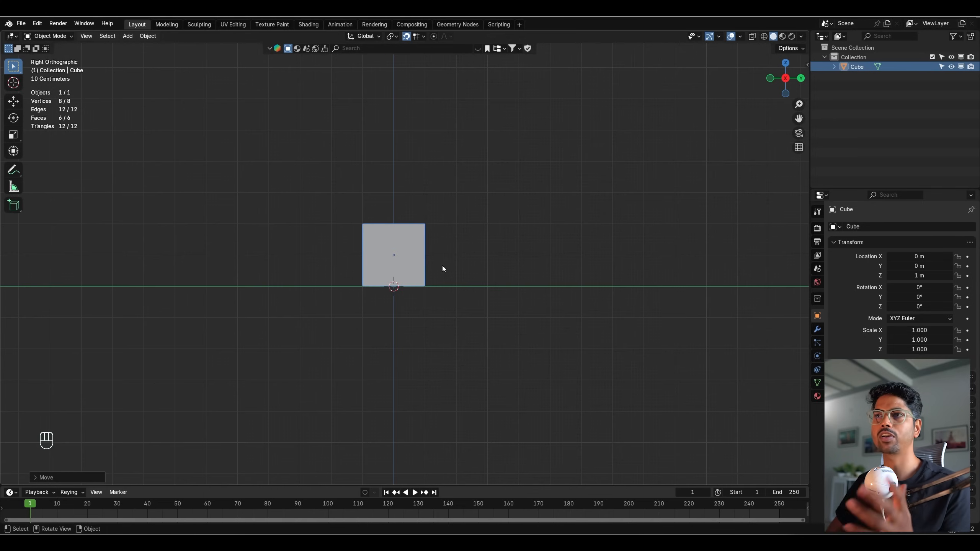
- Bevel one top edge of the cube with an offset of about 1.61 m and 10 segments
{"action": "key", "text": "Tab"}
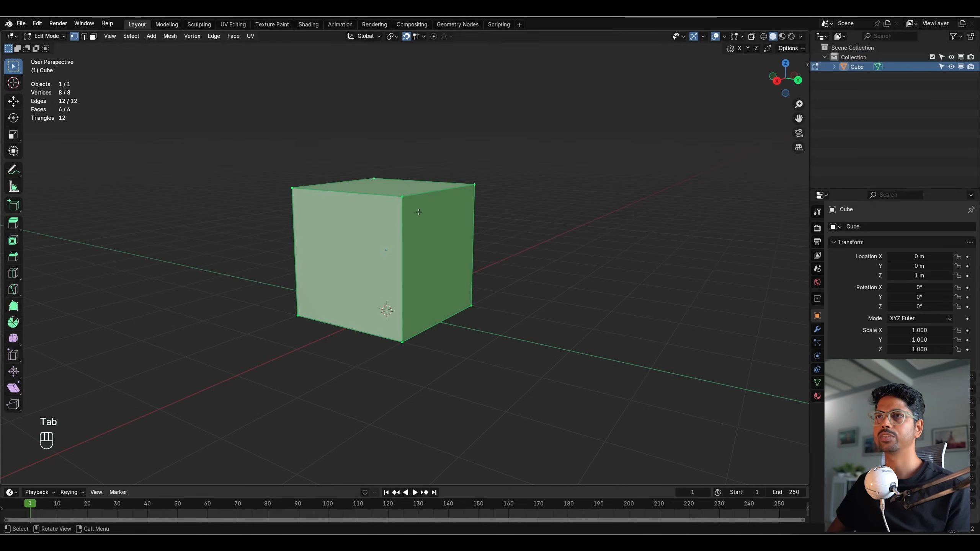
{"action": "key", "text": "Tab"}
{"action": "key", "text": "Tab"}
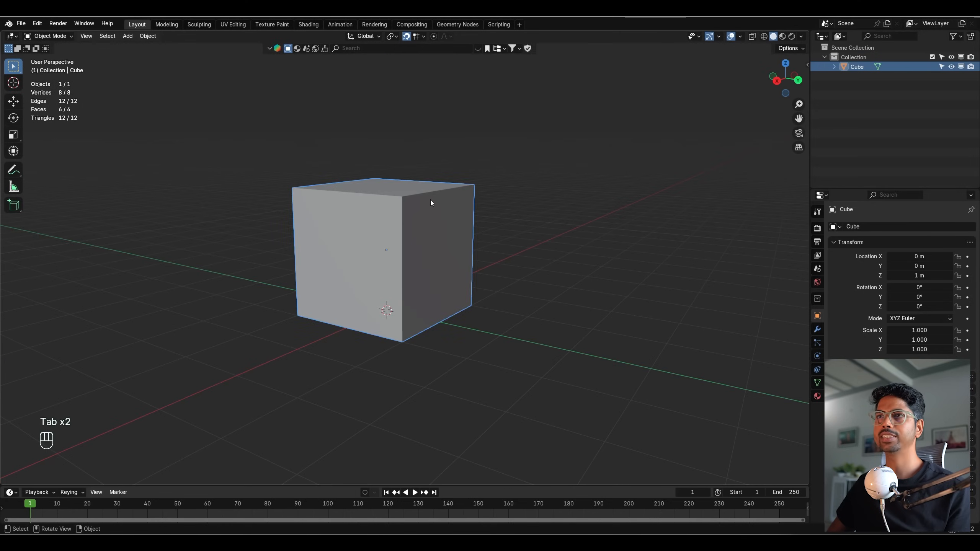
{"action": "key", "text": "2"}
{"action": "left_click", "coordinate": [429, 196]}
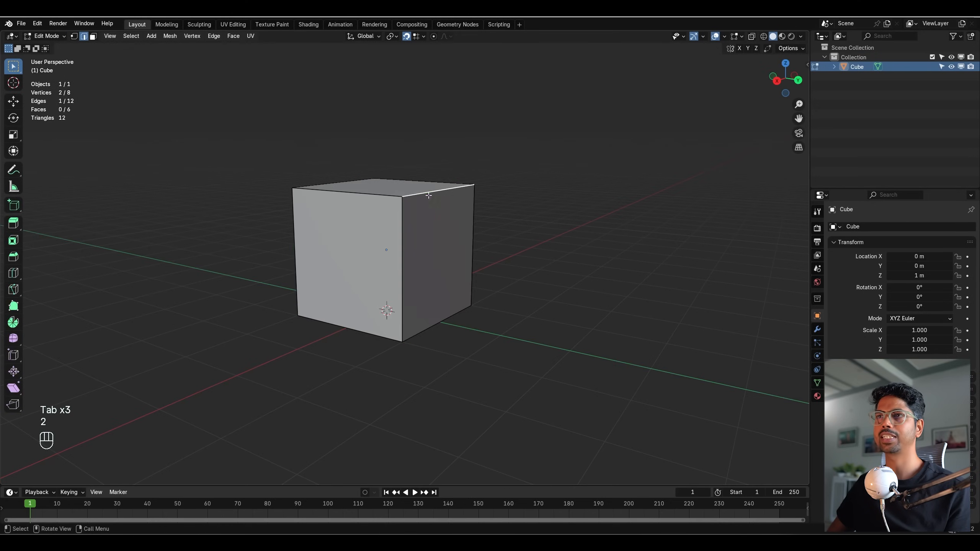
{"action": "key", "text": "ctrl+b"}
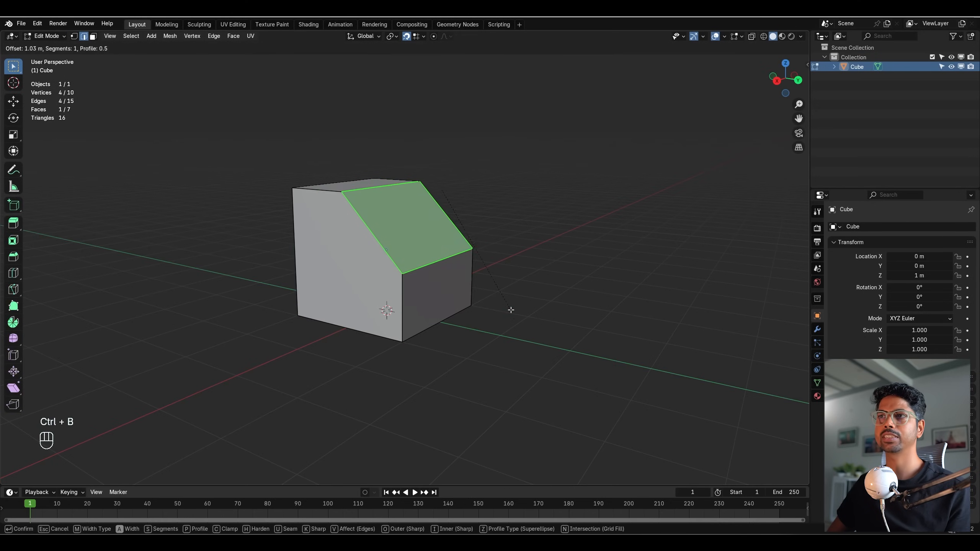
{"action": "scroll", "coordinate": [524, 348], "scroll_direction": "up", "scroll_amount": 4}
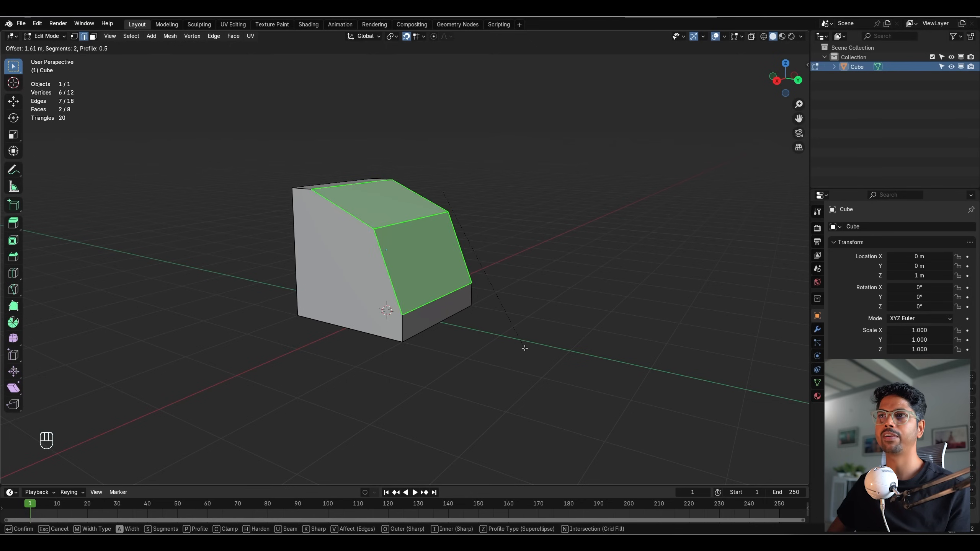
{"action": "scroll", "coordinate": [524, 348], "scroll_direction": "down", "scroll_amount": 3}
{"action": "scroll", "coordinate": [525, 348], "scroll_direction": "up", "scroll_amount": 3}
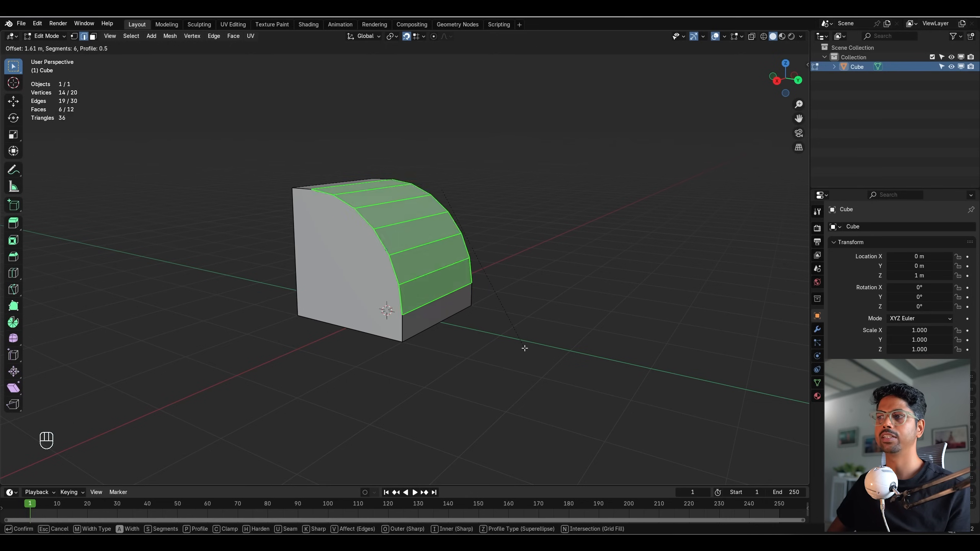
{"action": "scroll", "coordinate": [524, 347], "scroll_direction": "down", "scroll_amount": 3}
{"action": "scroll", "coordinate": [524, 347], "scroll_direction": "up", "scroll_amount": 3}
{"action": "scroll", "coordinate": [524, 348], "scroll_direction": "down", "scroll_amount": 3}
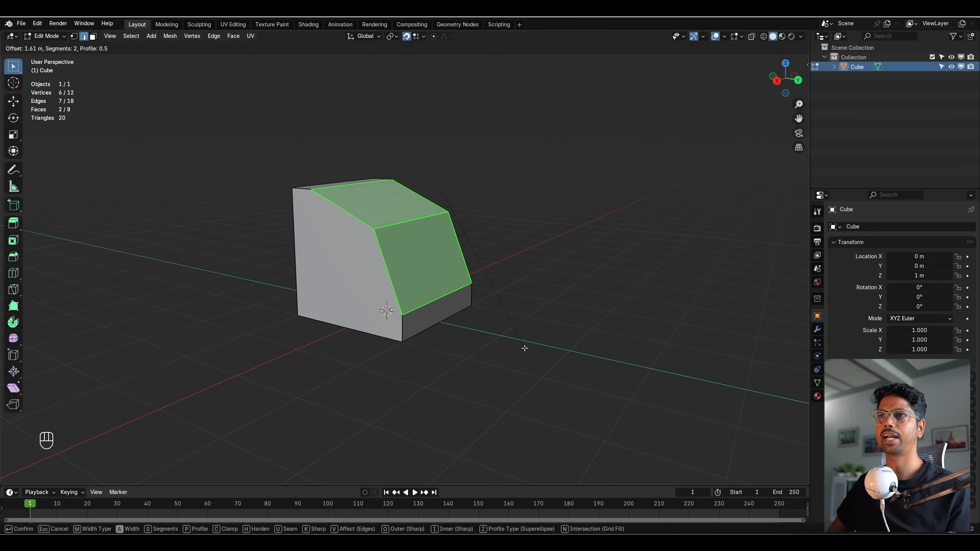
{"action": "scroll", "coordinate": [524, 348], "scroll_direction": "up", "scroll_amount": 6}
{"action": "scroll", "coordinate": [524, 348], "scroll_direction": "up", "scroll_amount": 2}
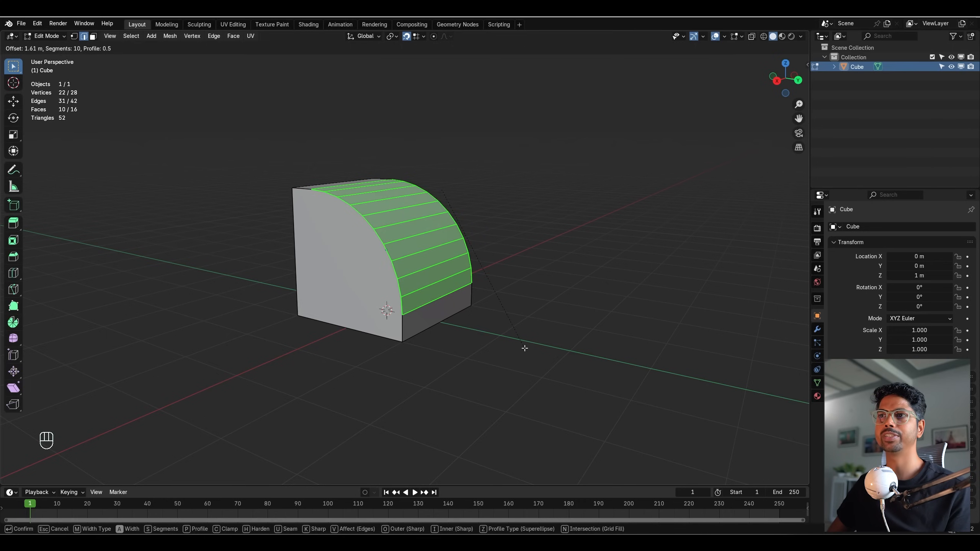
{"action": "left_click", "coordinate": [525, 347]}
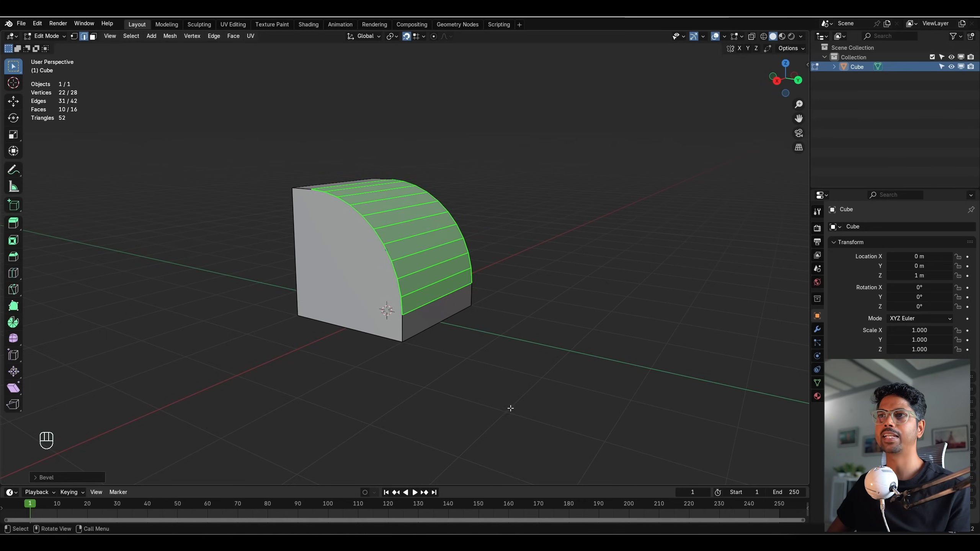
- Set the bevel to 20 segments with a custom profile using the Steps preset
{"action": "left_click", "coordinate": [81, 479]}
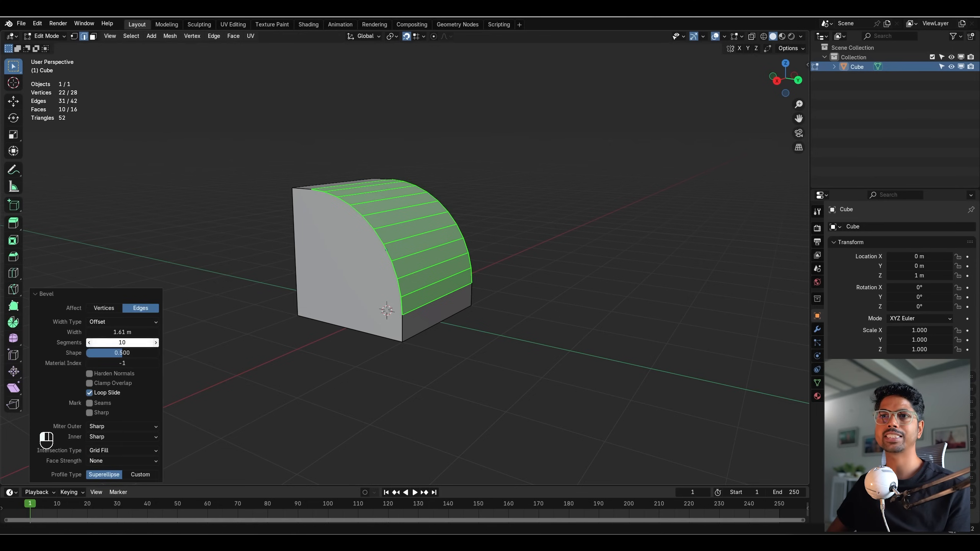
{"action": "type", "text": "2"}
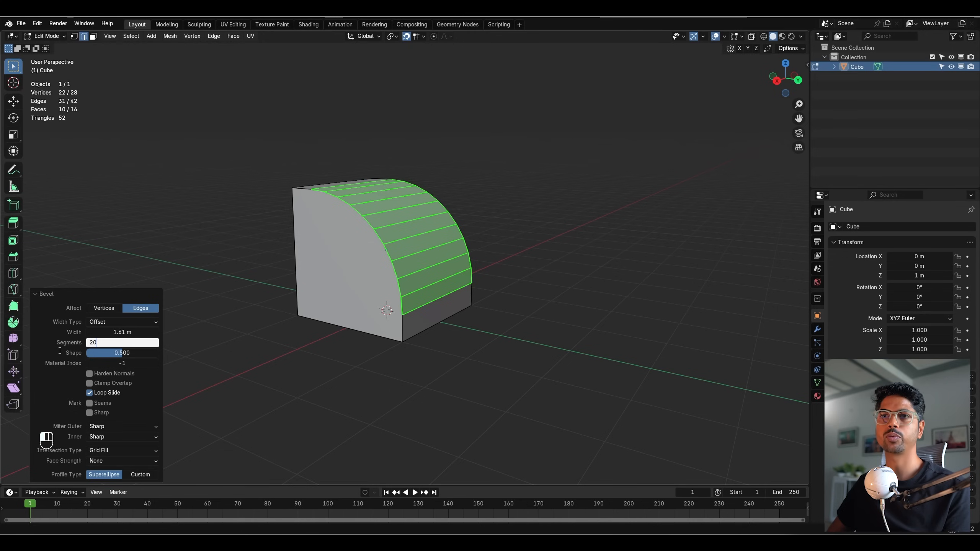
{"action": "type", "text": "0"}
{"action": "key", "text": "Return"}
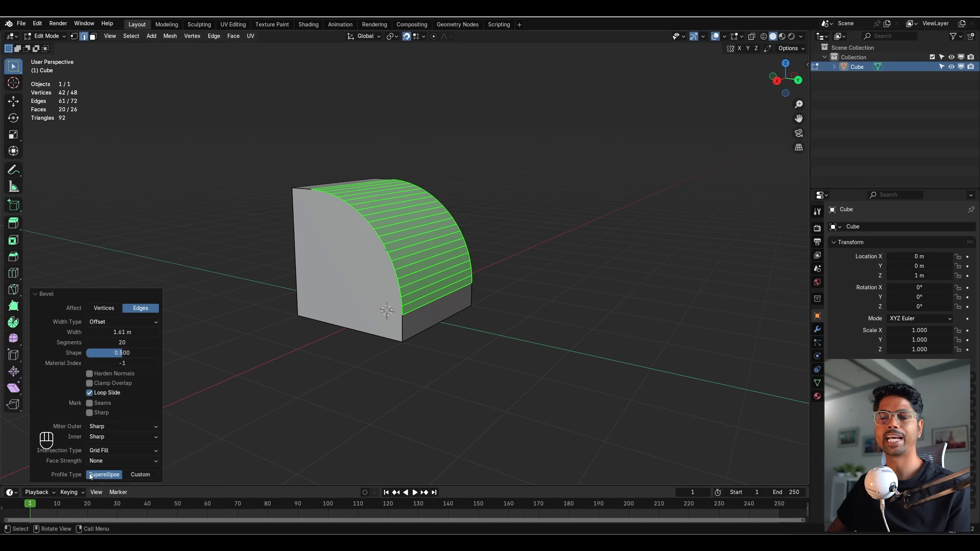
{"action": "left_click", "coordinate": [137, 475]}
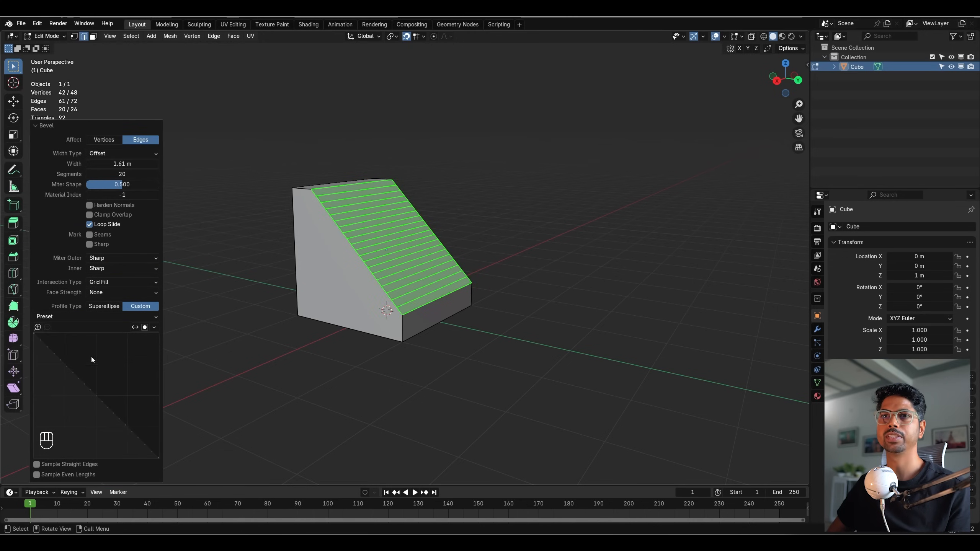
{"action": "left_click", "coordinate": [59, 316]}
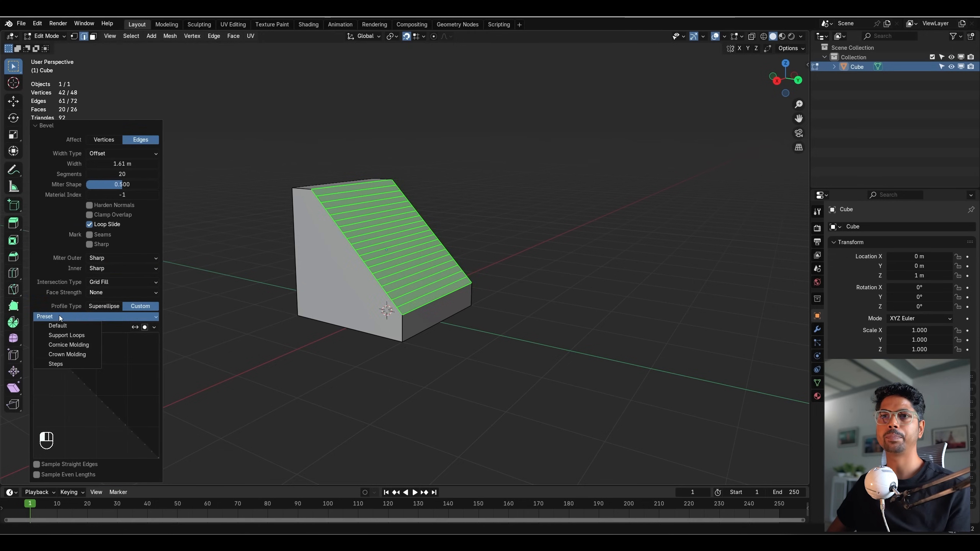
{"action": "left_click", "coordinate": [63, 364]}
{"action": "middle_click_drag", "start_coordinate": [415, 320], "coordinate": [446, 314]}
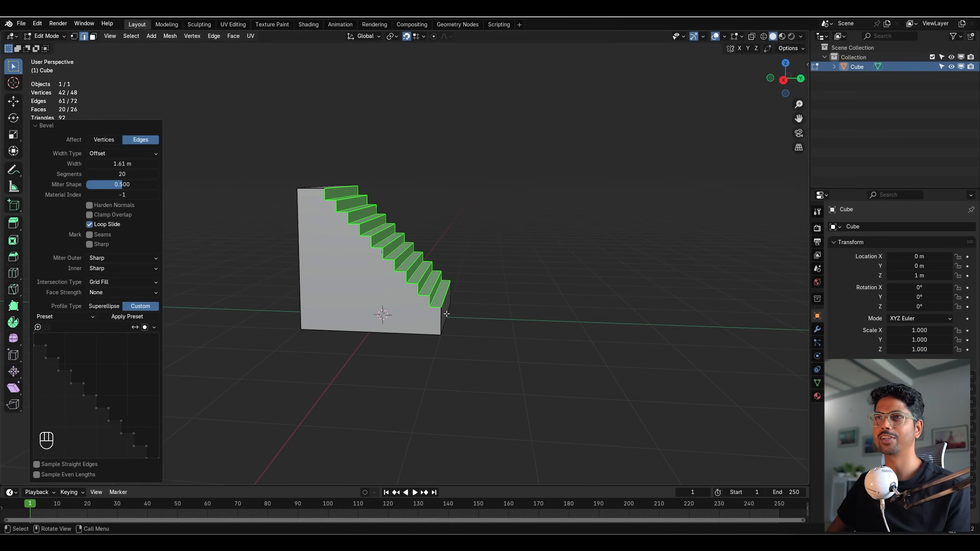
{"action": "left_click", "coordinate": [43, 126]}
{"action": "left_click", "coordinate": [608, 305]}
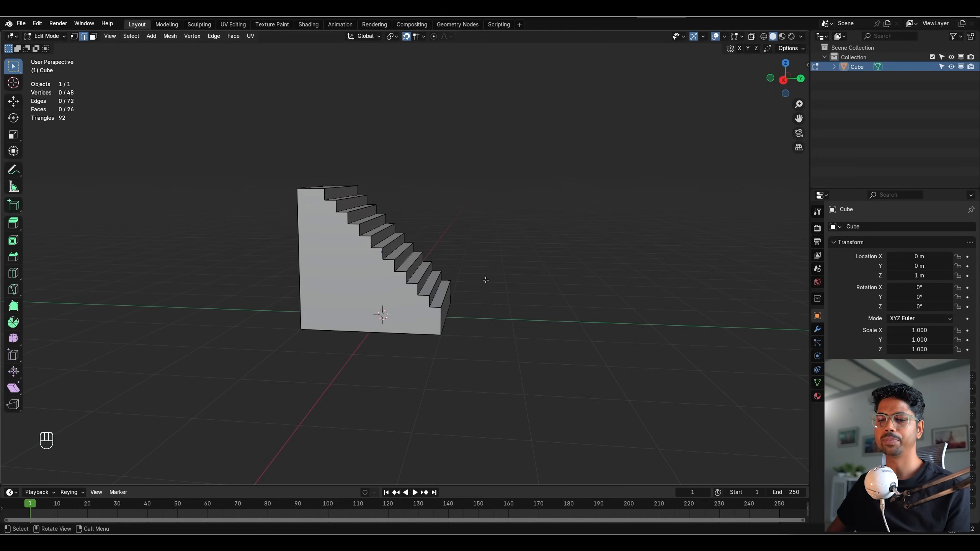
- Delete the stepped block and add a new cube at the origin
{"action": "key", "text": "Tab"}
{"action": "key", "text": "Delete"}
{"action": "key", "text": "shift+a"}
{"action": "mouse_move", "coordinate": [473, 275]}
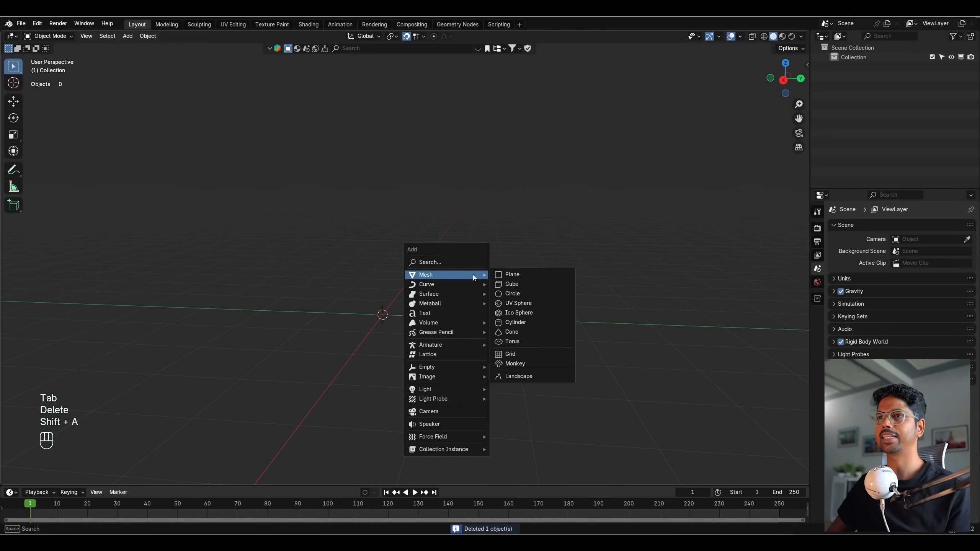
{"action": "left_click", "coordinate": [505, 284]}
- Raise the new cube along Z to a location of 1 m in the right side view
{"action": "key", "text": "KP_3"}
{"action": "key", "text": "g"}
{"action": "key", "text": "z"}
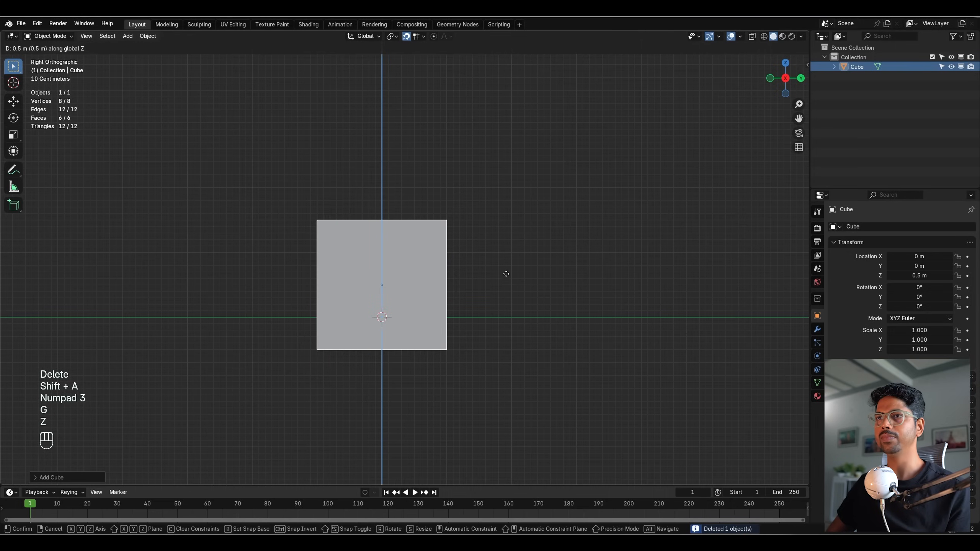
{"action": "left_click", "coordinate": [478, 270]}
- Lengthen the cube by moving the four vertices of its positive Y side outward along Y, selecting them with X-ray on
{"action": "key", "text": "Tab"}
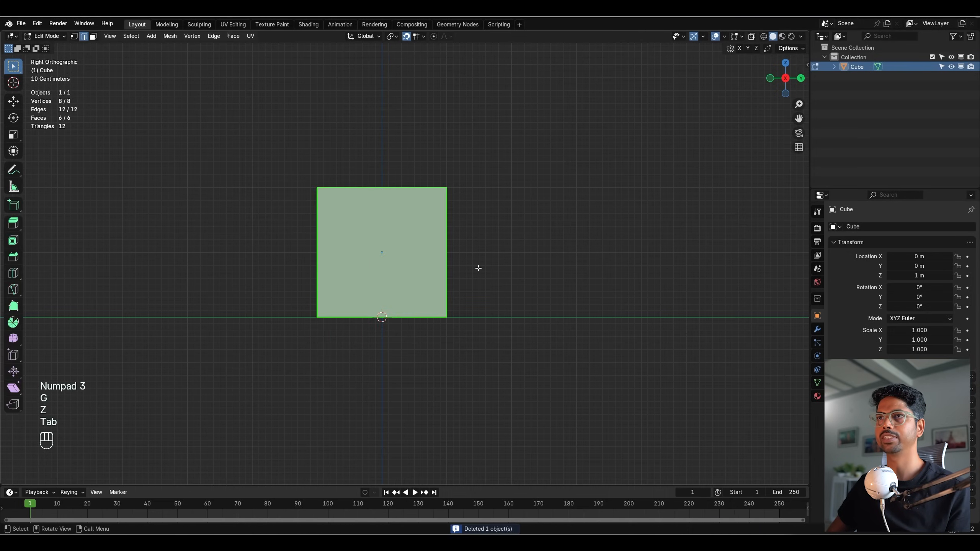
{"action": "middle_click_drag", "start_coordinate": [494, 254], "coordinate": [495, 267]}
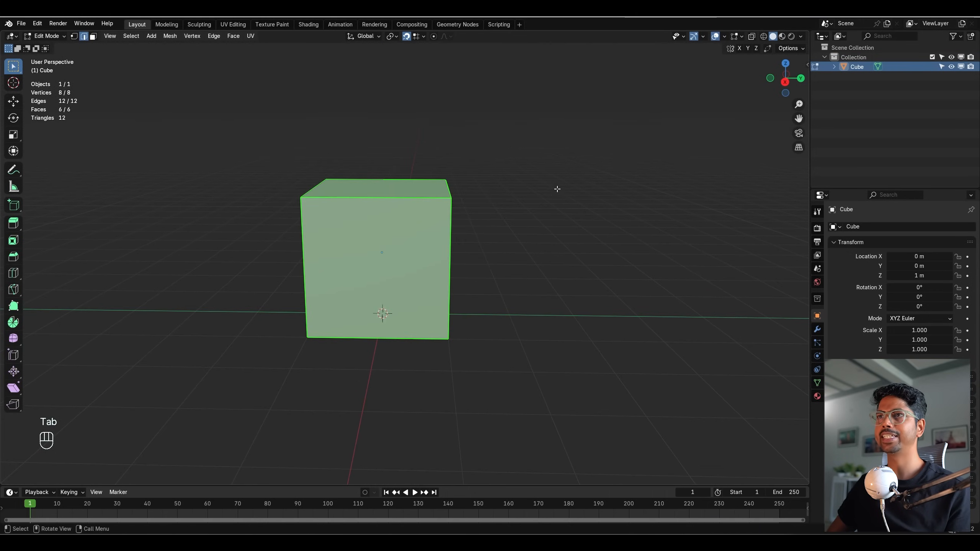
{"action": "left_click", "coordinate": [752, 36]}
{"action": "key", "text": "KP_3"}
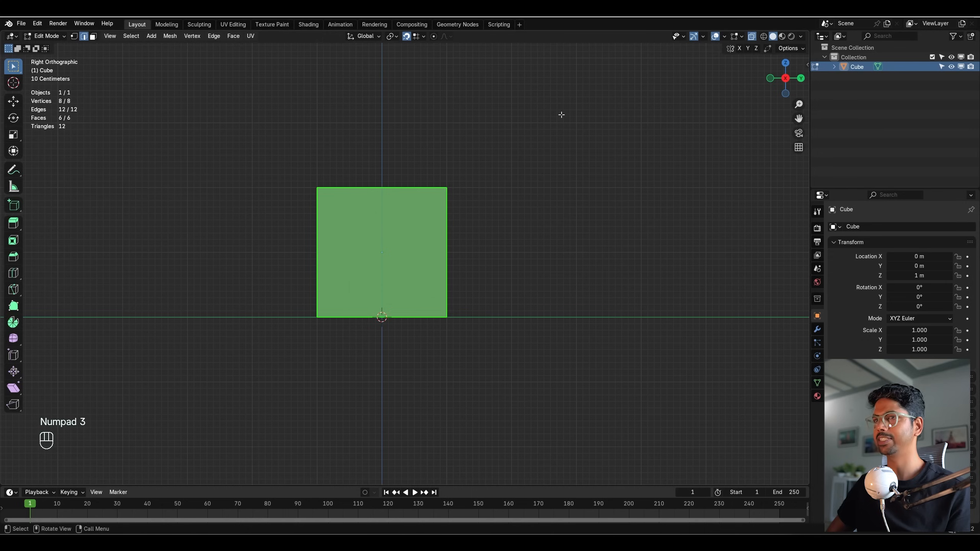
{"action": "key", "text": "1"}
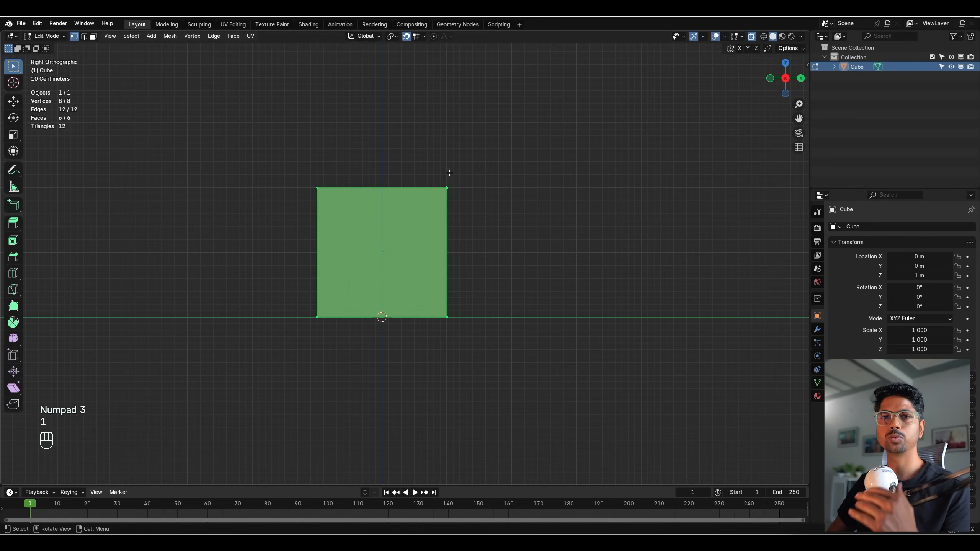
{"action": "left_click_drag", "start_coordinate": [420, 149], "coordinate": [493, 321]}
{"action": "key", "text": "g"}
{"action": "key", "text": "x"}
{"action": "key", "text": "y"}
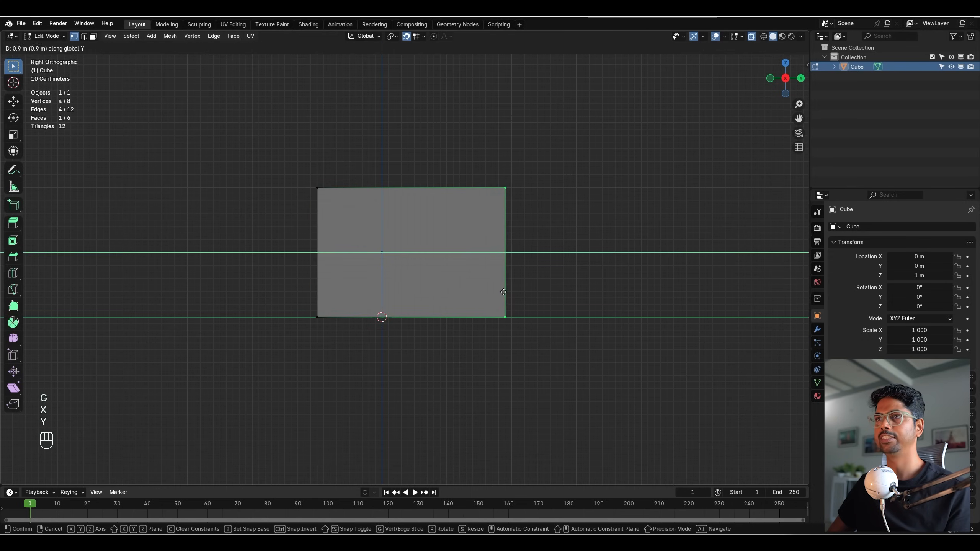
{"action": "left_click", "coordinate": [489, 292]}
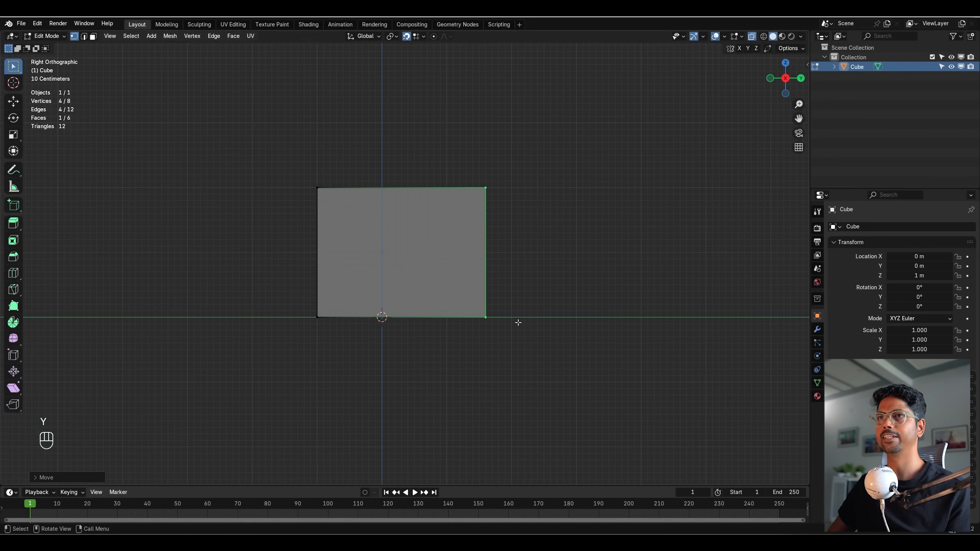
- Select the top edge at the extended end of the lengthened block
{"action": "middle_click_drag", "start_coordinate": [506, 268], "coordinate": [485, 269]}
{"action": "key", "text": "Tab"}
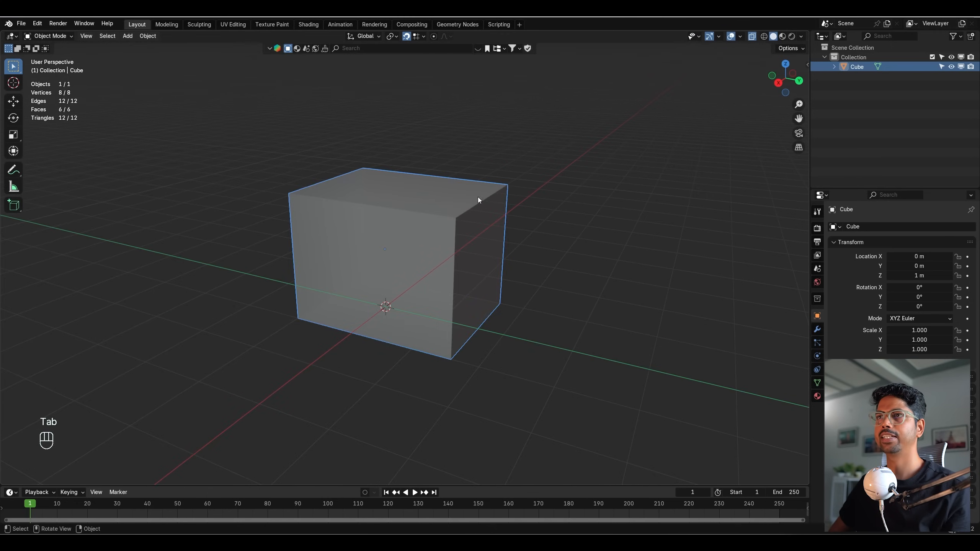
{"action": "key", "text": "Tab"}
{"action": "key", "text": "2"}
{"action": "left_click", "coordinate": [487, 209]}
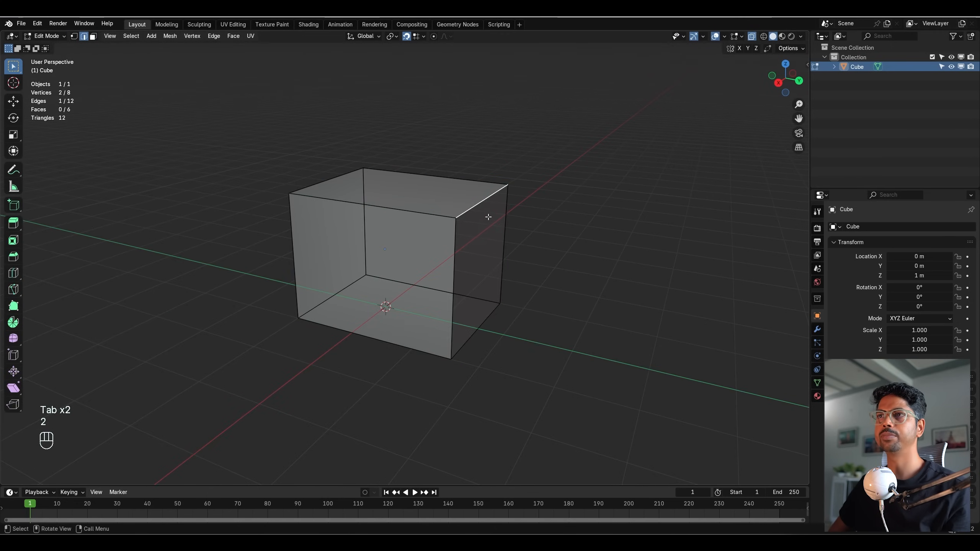
{"action": "key", "text": "ctrl+b"}
{"action": "key", "text": "ctrl+v"}
{"action": "left_click", "coordinate": [532, 298]}
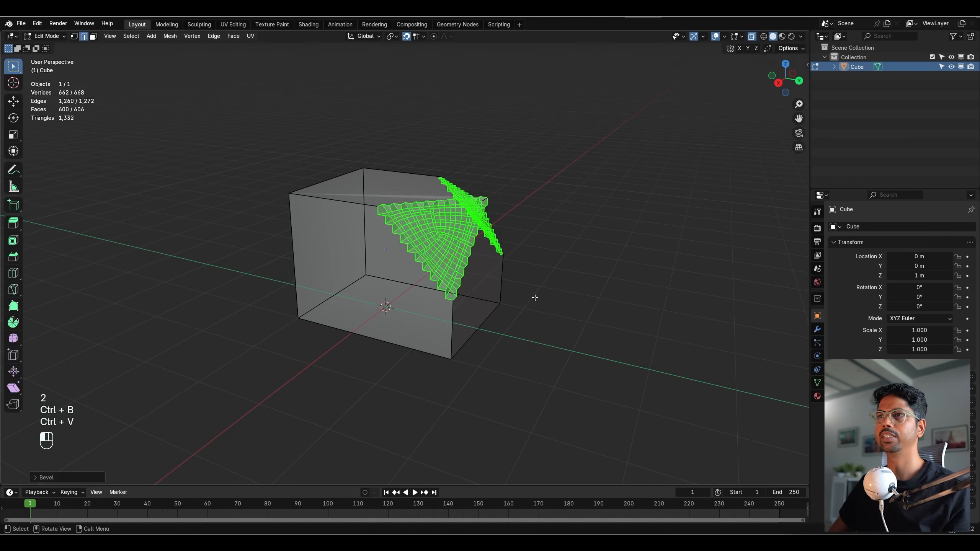
{"action": "key", "text": "ctrl+z"}
- Bevel the selected edge into a 20-segment staircase reaching almost down to the ground
{"action": "key", "text": "ctrl+b"}
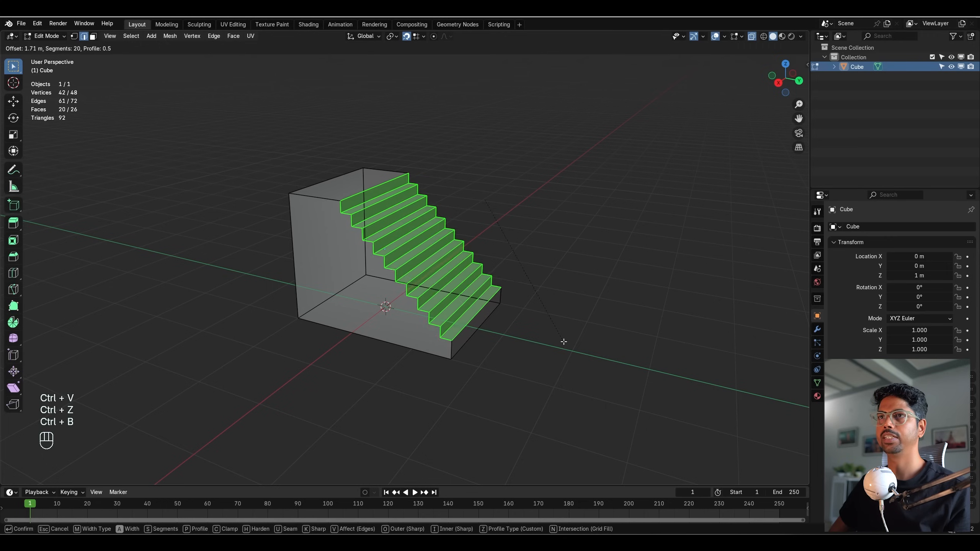
{"action": "left_click", "coordinate": [549, 356]}
{"action": "middle_click_drag", "start_coordinate": [549, 356], "coordinate": [518, 328]}
{"action": "key", "text": "Tab"}
- Add a plane at the origin and scale it up as a ground surface
{"action": "key", "text": "KP_3"}
{"action": "key", "text": "shift+a"}
{"action": "mouse_move", "coordinate": [515, 293]}
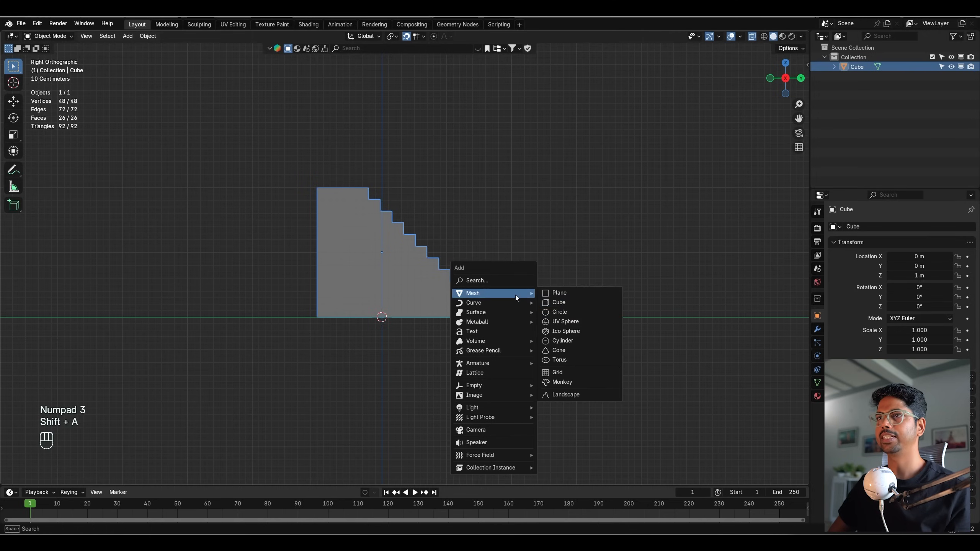
{"action": "left_click", "coordinate": [579, 293]}
{"action": "key", "text": "s"}
{"action": "left_click", "coordinate": [401, 276]}
- Enlarge the ground plane further, finishing with a factor of 5, to a scale of about 114.947
{"action": "middle_click_drag", "start_coordinate": [583, 292], "coordinate": [484, 354]}
{"action": "key", "text": "s"}
{"action": "left_click", "coordinate": [624, 310]}
{"action": "key", "text": "s"}
{"action": "key", "text": "5"}
{"action": "left_click", "coordinate": [624, 310]}
{"action": "scroll", "coordinate": [621, 310], "scroll_direction": "down", "scroll_amount": 7}
{"action": "scroll", "coordinate": [483, 354], "scroll_direction": "up", "scroll_amount": 4}
- Rename the plane as Ground and the stepped block as Stair, and save the file
{"action": "double_click", "coordinate": [858, 77]}
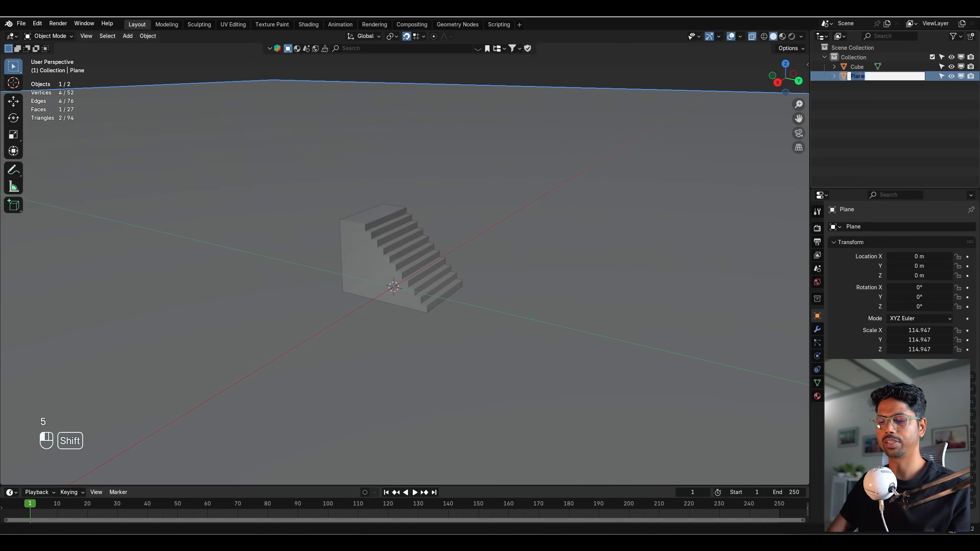
{"action": "type", "text": "Ground"}
{"action": "key", "text": "Return"}
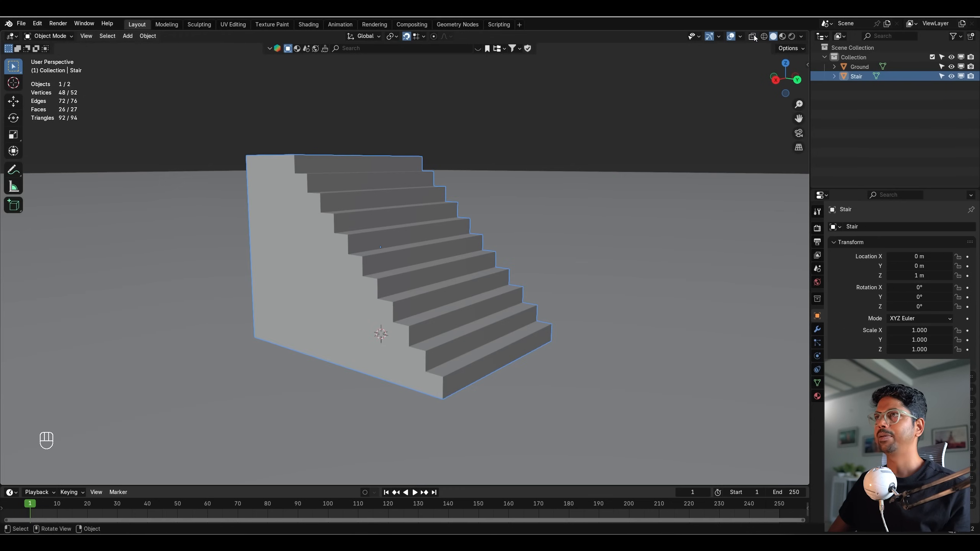
{"action": "key", "text": "ctrl+s"}
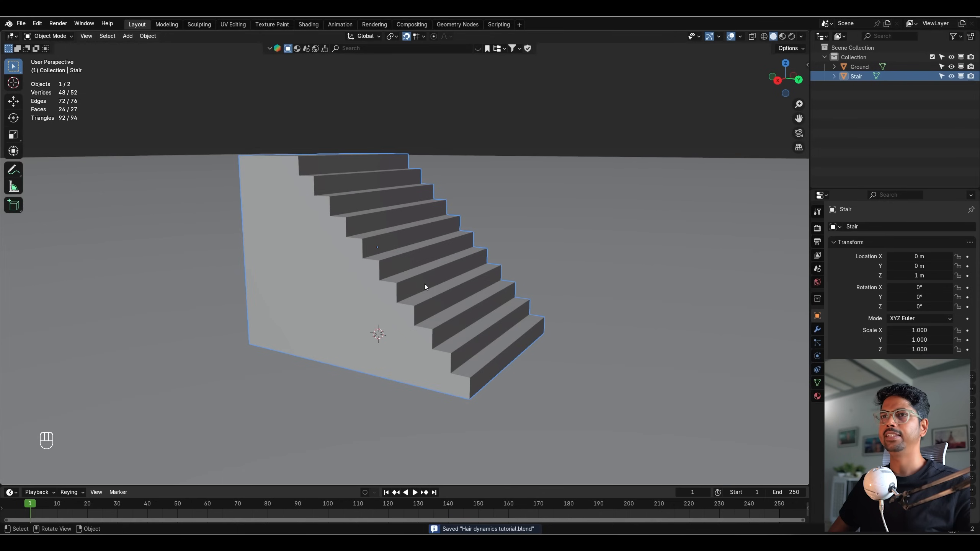
- Apply the scale of the stair and show its transform values and dimensions beside the viewport
{"action": "scroll", "coordinate": [424, 283], "scroll_direction": "up", "scroll_amount": 3}
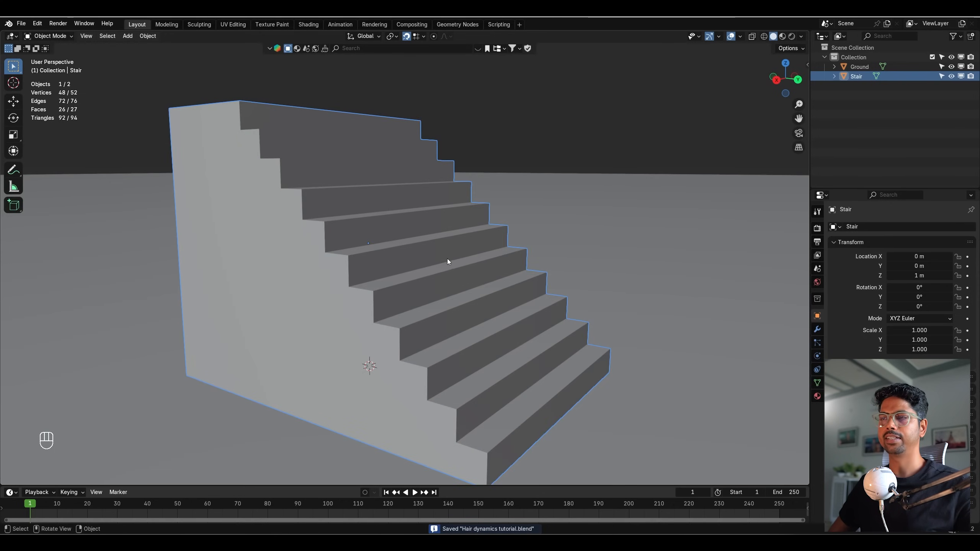
{"action": "scroll", "coordinate": [447, 259], "scroll_direction": "down", "scroll_amount": 5}
{"action": "key", "text": "ctrl+a"}
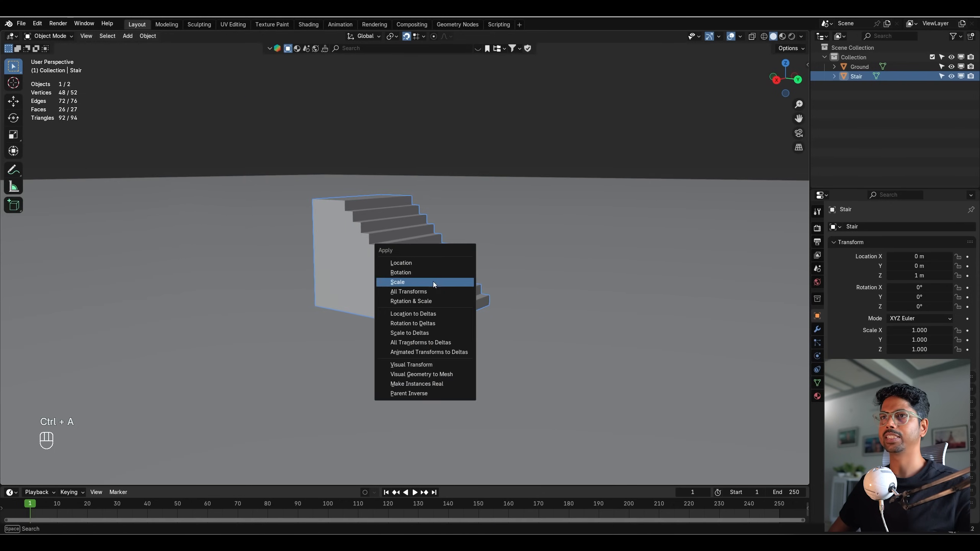
{"action": "left_click", "coordinate": [397, 282]}
{"action": "scroll", "coordinate": [478, 280], "scroll_direction": "down", "scroll_amount": 3}
{"action": "key", "text": "n"}
{"action": "key", "text": "n"}
{"action": "key", "text": "n"}
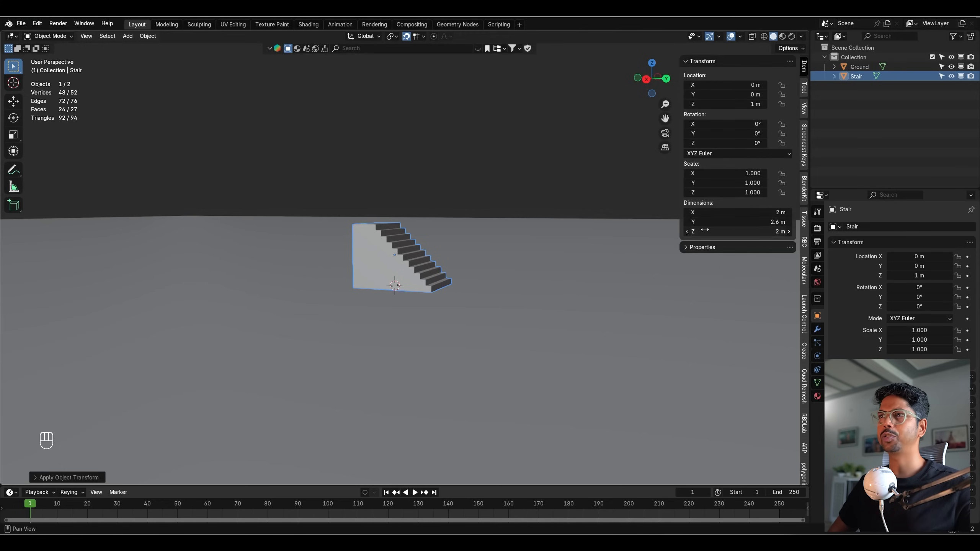
- Scale the stair and ground together by about 1.64, then move both along Z back to the origin level
{"action": "key", "text": "KP_3"}
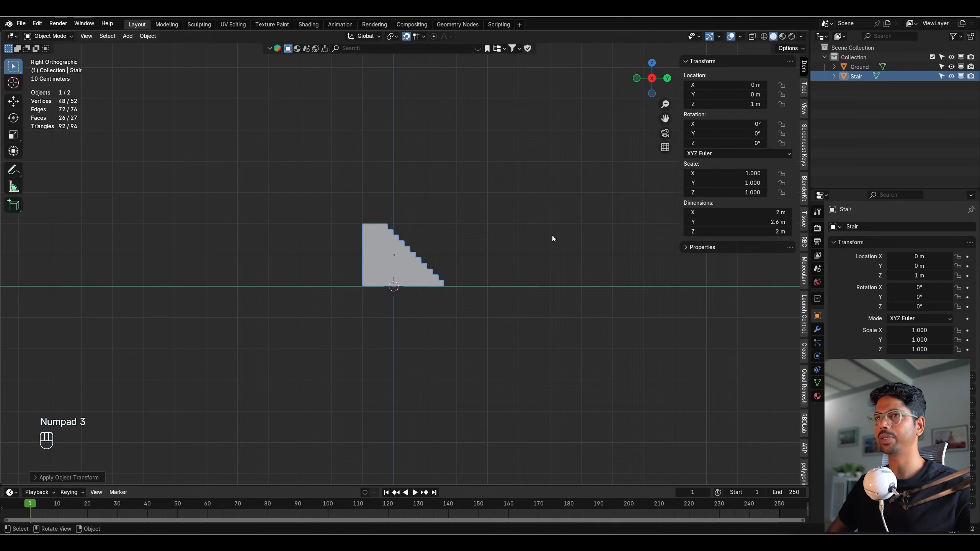
{"action": "scroll", "coordinate": [485, 268], "scroll_direction": "up", "scroll_amount": 3}
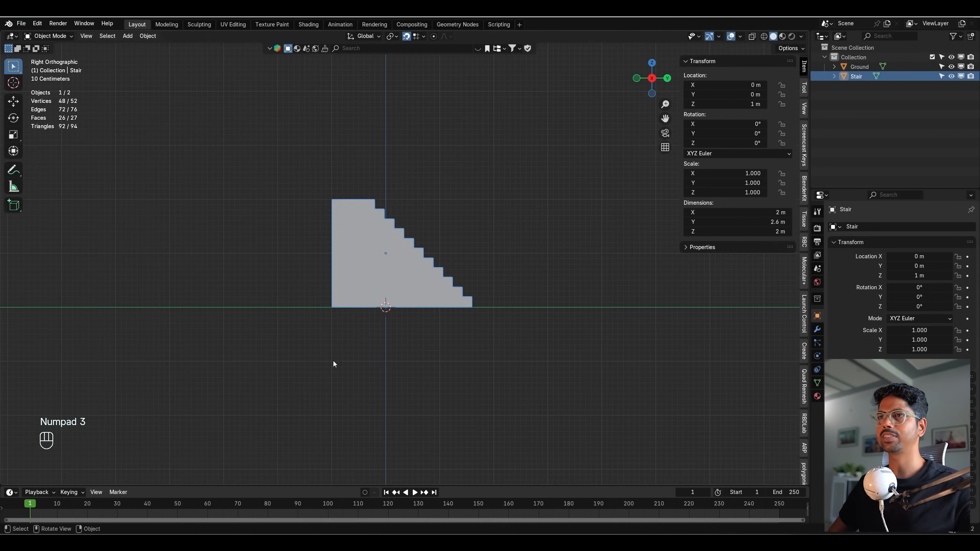
{"action": "middle_click_drag", "start_coordinate": [333, 361], "coordinate": [476, 257]}
{"action": "key", "text": "a"}
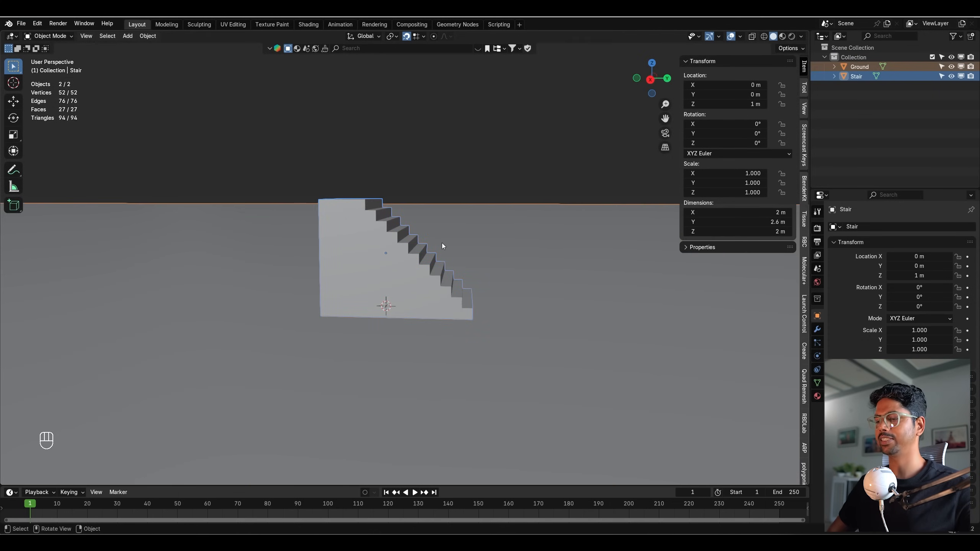
{"action": "key", "text": "KP_3"}
{"action": "key", "text": "s"}
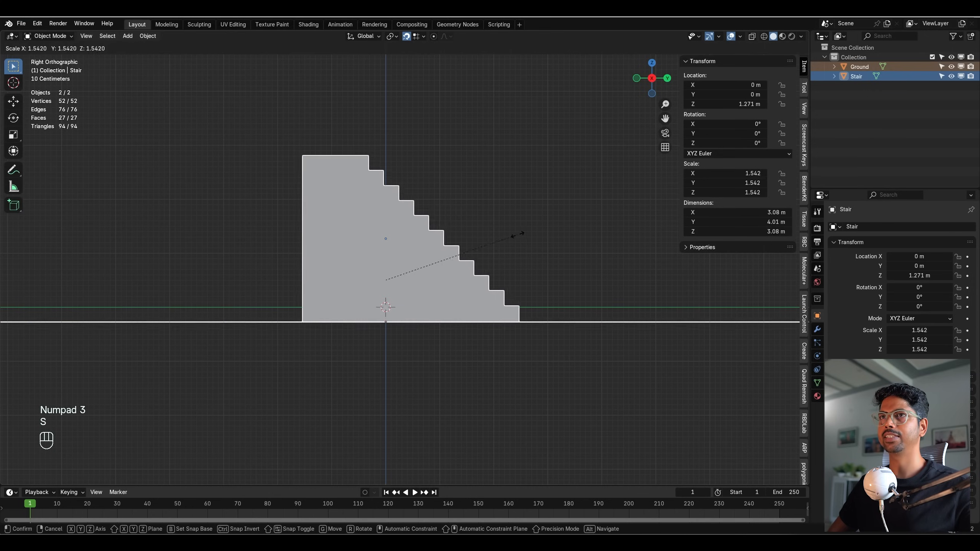
{"action": "left_click", "coordinate": [526, 232]}
{"action": "key", "text": "g"}
{"action": "key", "text": "z"}
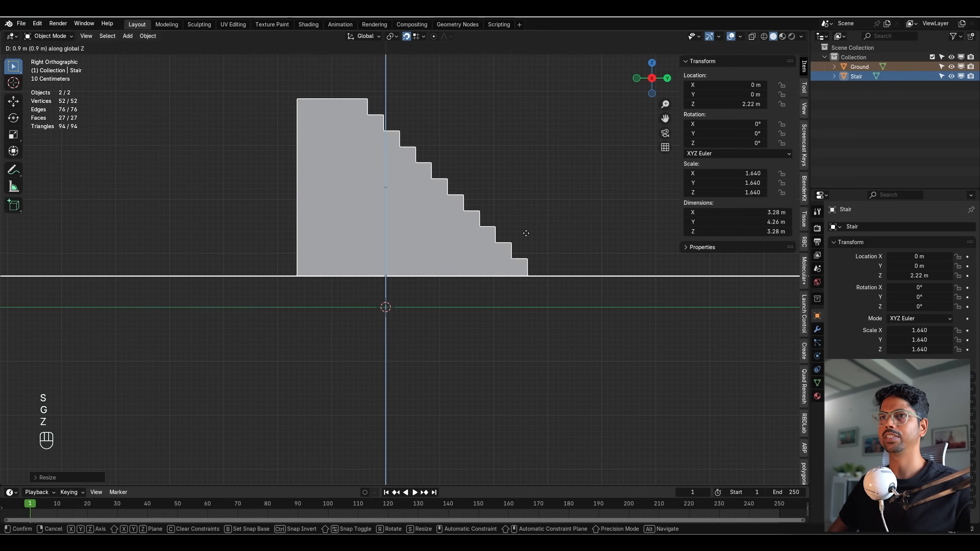
{"action": "left_click", "coordinate": [481, 289]}
- Apply the scale of the stair and the ground together
{"action": "middle_click_drag", "start_coordinate": [481, 288], "coordinate": [506, 111]}
{"action": "key", "text": "ctrl+a"}
{"action": "left_click", "coordinate": [438, 226]}
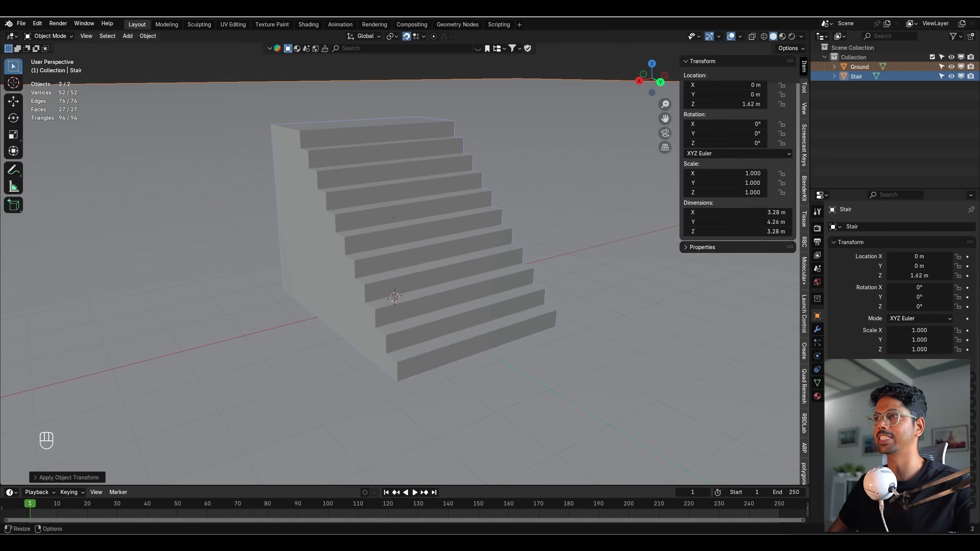
- Add a Bevel modifier to the stair with 3 segments and an amount of 0.006 m
{"action": "left_click", "coordinate": [817, 328]}
{"action": "left_click", "coordinate": [460, 221]}
{"action": "middle_click_drag", "start_coordinate": [371, 288], "coordinate": [390, 232]}
{"action": "left_click", "coordinate": [926, 226]}
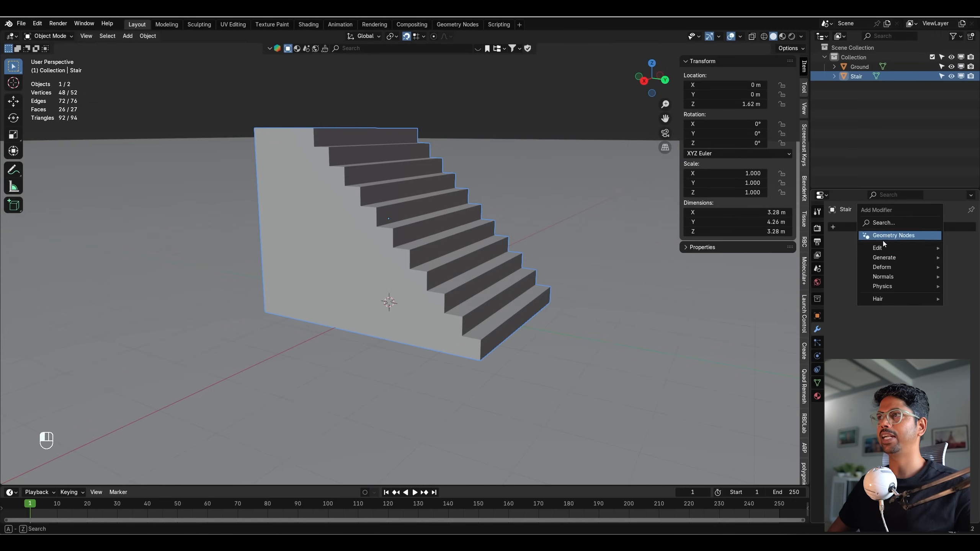
{"action": "mouse_move", "coordinate": [884, 258]}
{"action": "left_click", "coordinate": [829, 267]}
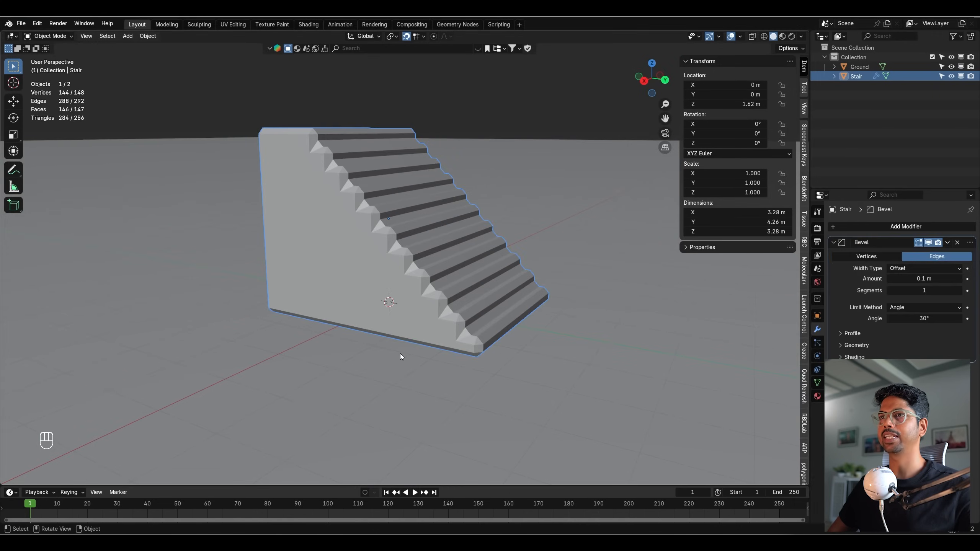
{"action": "scroll", "coordinate": [435, 253], "scroll_direction": "up", "scroll_amount": 5}
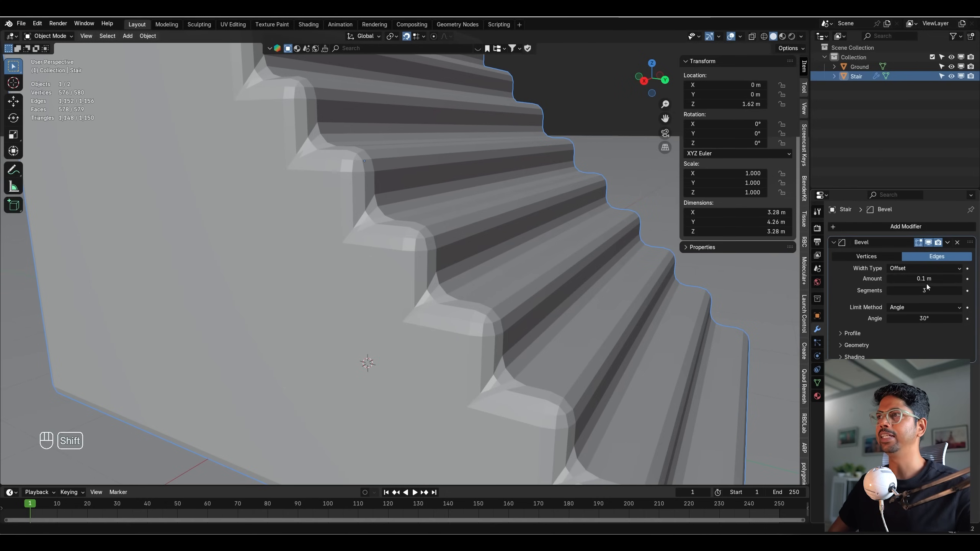
{"action": "left_click_drag", "start_coordinate": [920, 278], "coordinate": [876, 278], "text": "shift"}
- Add a camera and align it to the current view of the stair
{"action": "key", "text": "shift+a"}
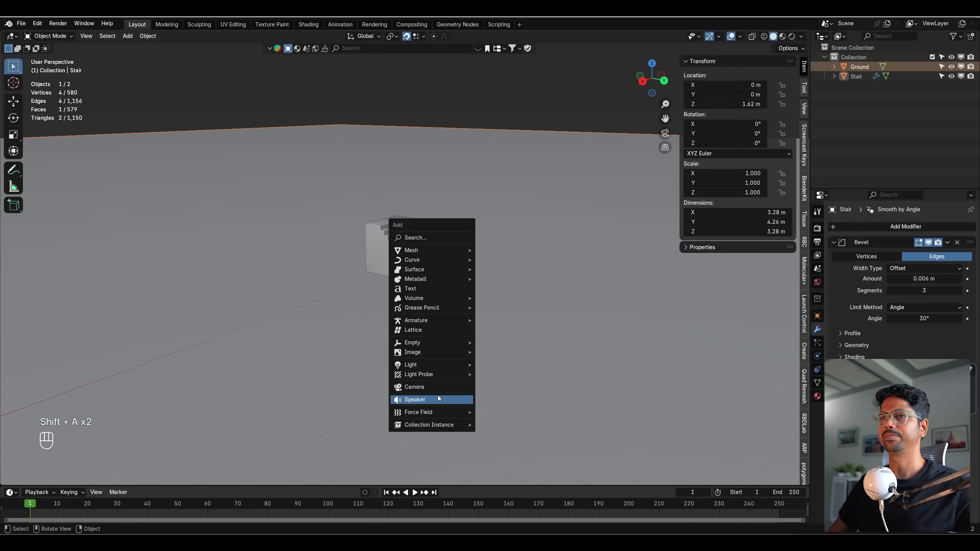
{"action": "left_click", "coordinate": [437, 388]}
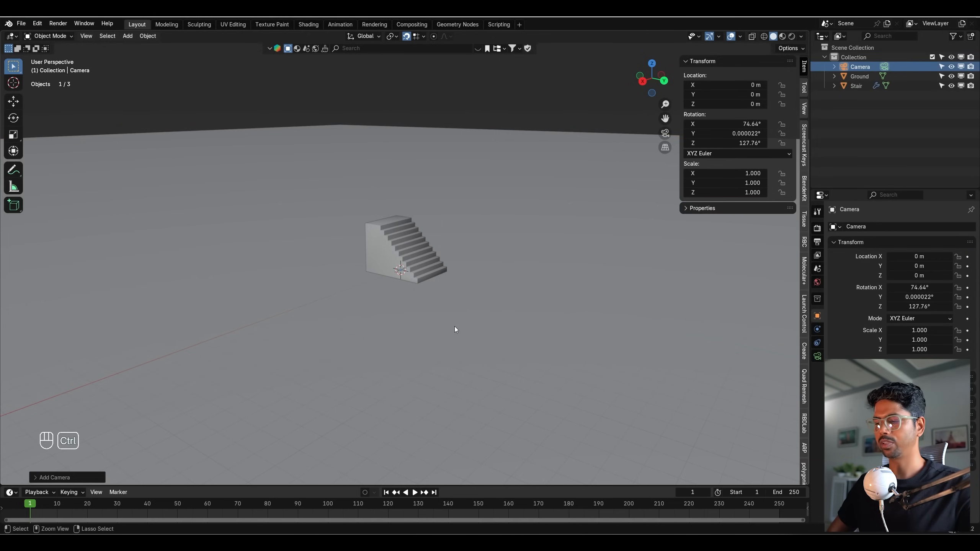
{"action": "key", "text": "ctrl+alt+KP_0"}
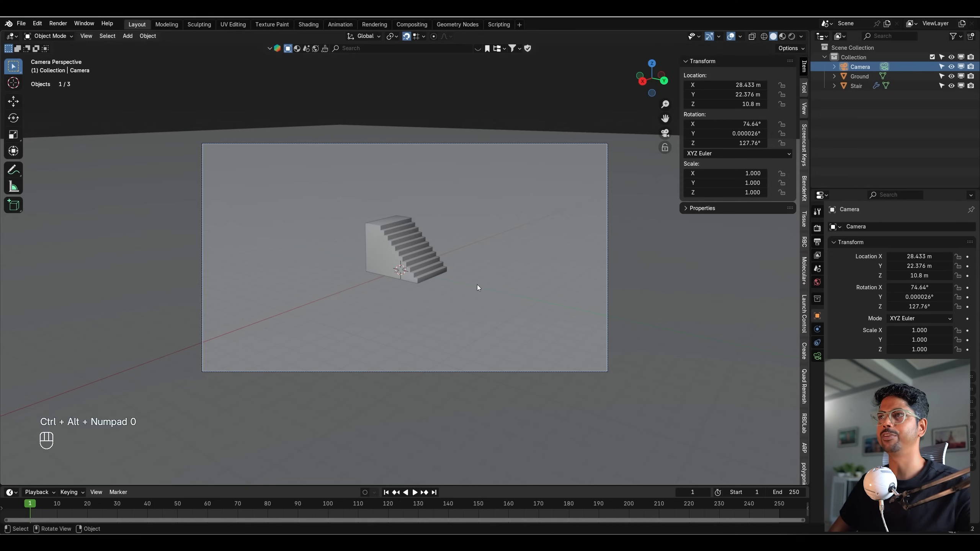
- Lock the camera to the view and reframe it slightly closer, with the stair left of the frame's centre
{"action": "left_click", "coordinate": [804, 110]}
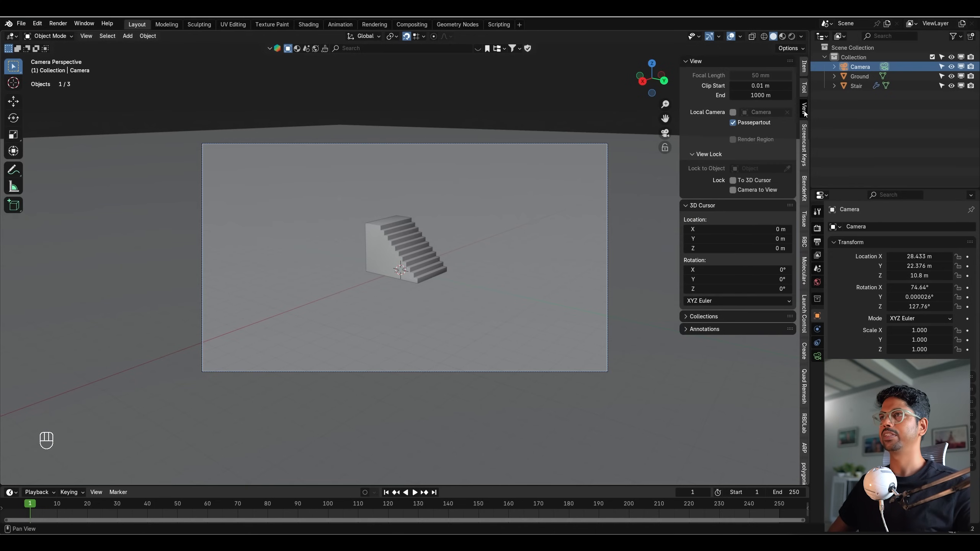
{"action": "middle_click_drag", "start_coordinate": [496, 285], "coordinate": [452, 306], "text": "shift"}
{"action": "scroll", "coordinate": [470, 299], "scroll_direction": "up", "scroll_amount": 1}
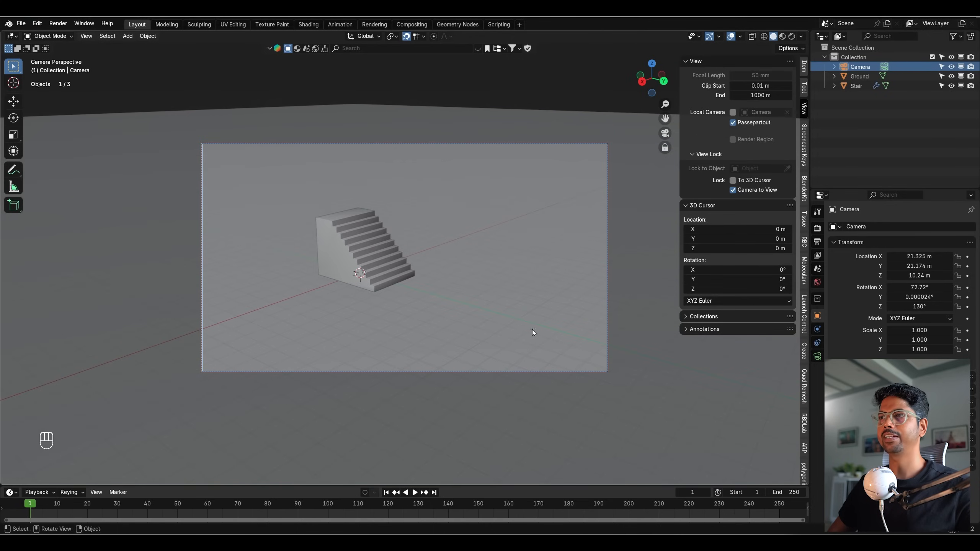
- Set the camera's focal length to 85 mm
{"action": "left_click", "coordinate": [817, 356]}
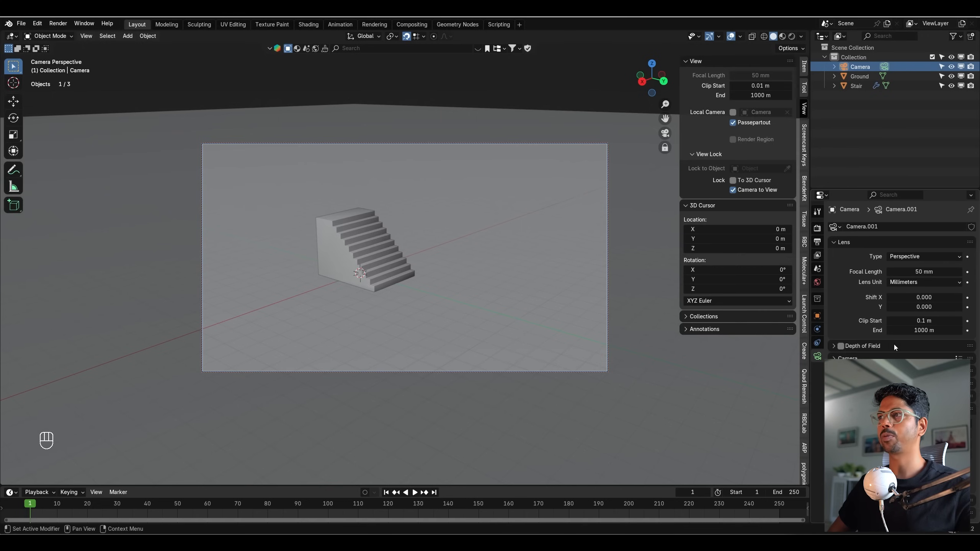
{"action": "left_click", "coordinate": [923, 272]}
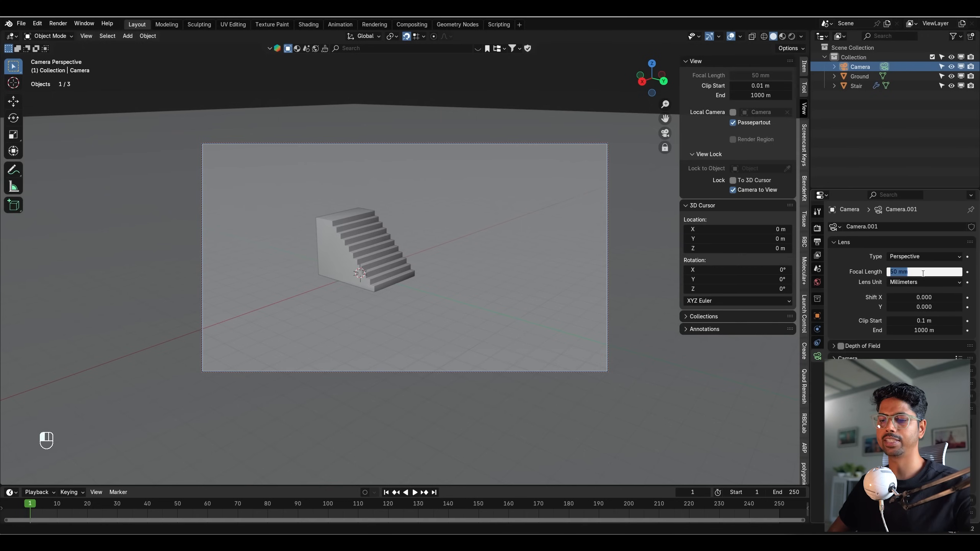
{"action": "key", "text": "Return"}
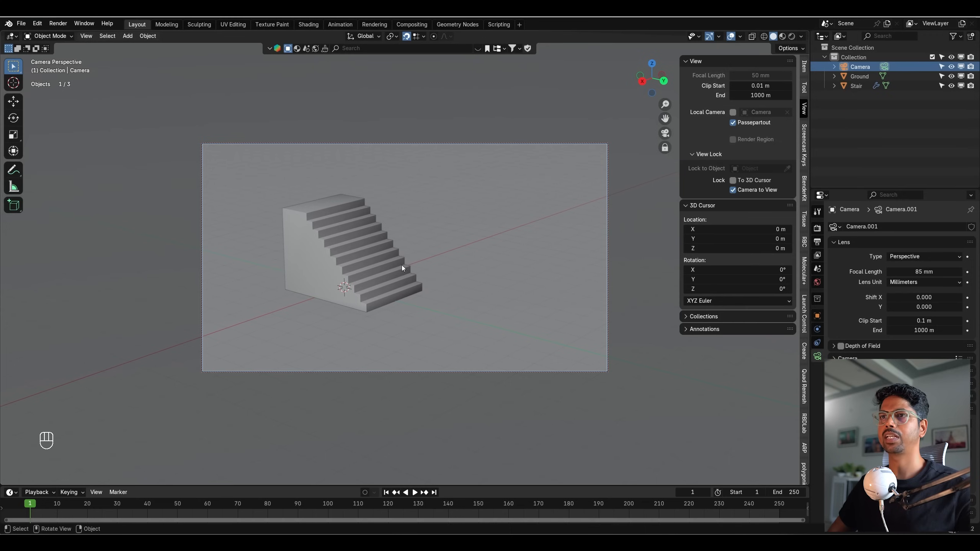
- Unlock the camera from the view and save the file
{"action": "left_click", "coordinate": [752, 191]}
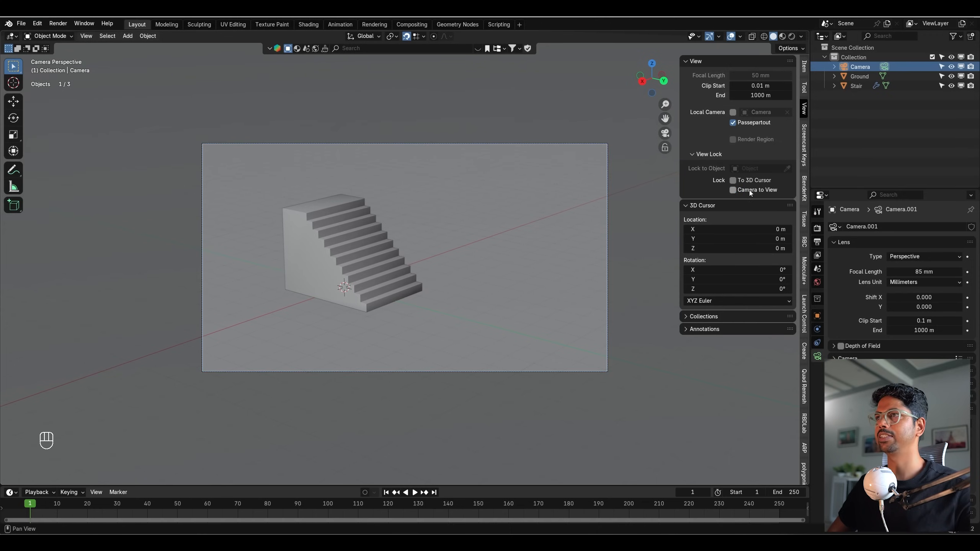
{"action": "key", "text": "n"}
{"action": "key", "text": "Home"}
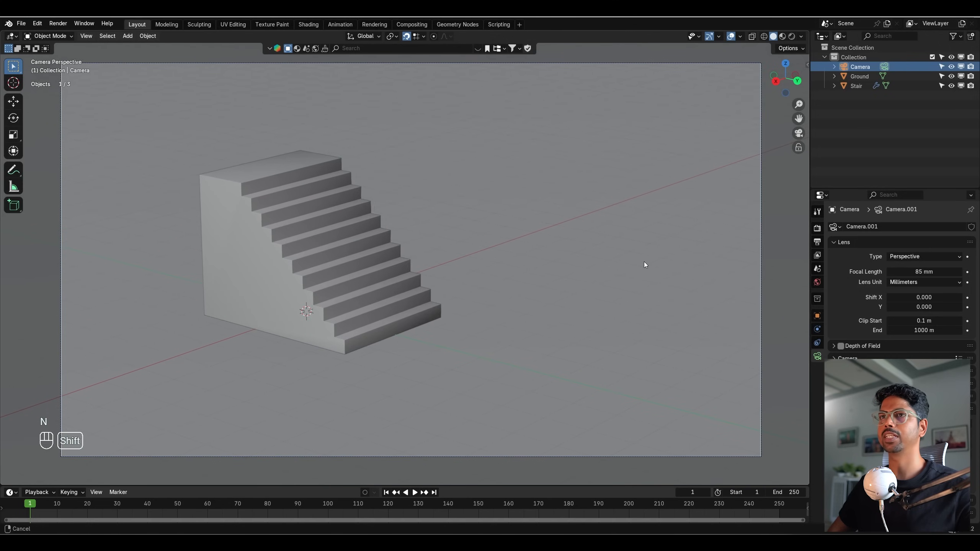
{"action": "key", "text": "ctrl+s"}
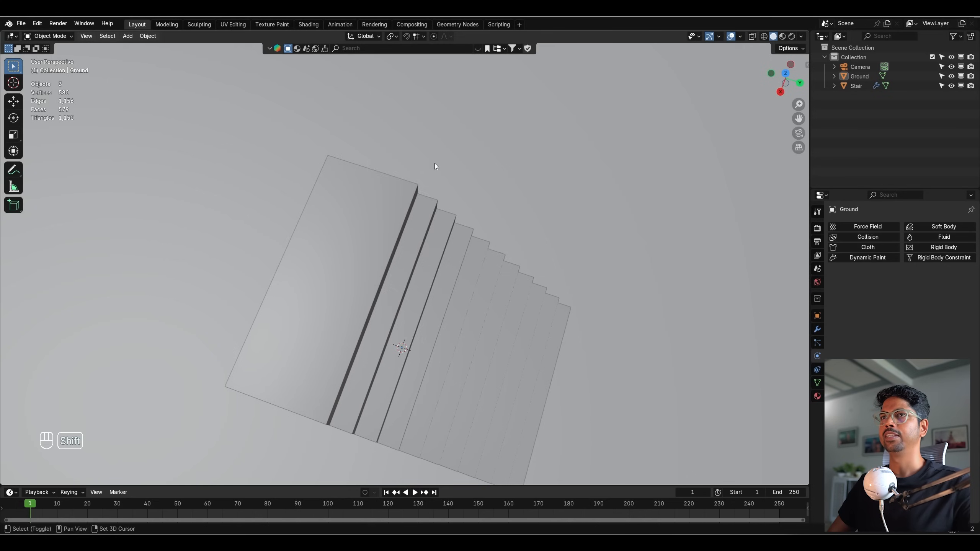
- Add a UV sphere and raise it along Z to the top of the stair
{"action": "key", "text": "shift+a"}
{"action": "mouse_move", "coordinate": [413, 166]}
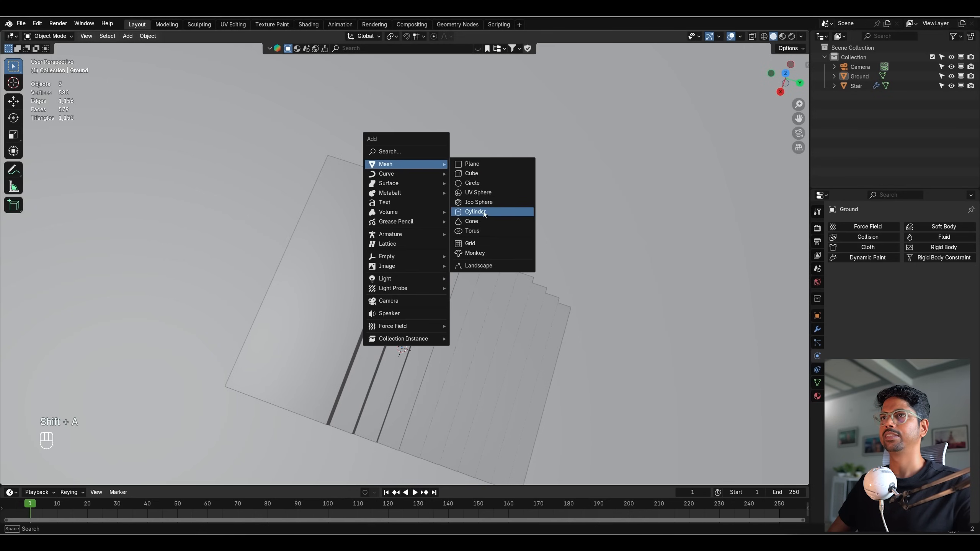
{"action": "left_click", "coordinate": [478, 192]}
{"action": "middle_click_drag", "start_coordinate": [453, 302], "coordinate": [441, 230]}
{"action": "key", "text": "g"}
{"action": "key", "text": "z"}
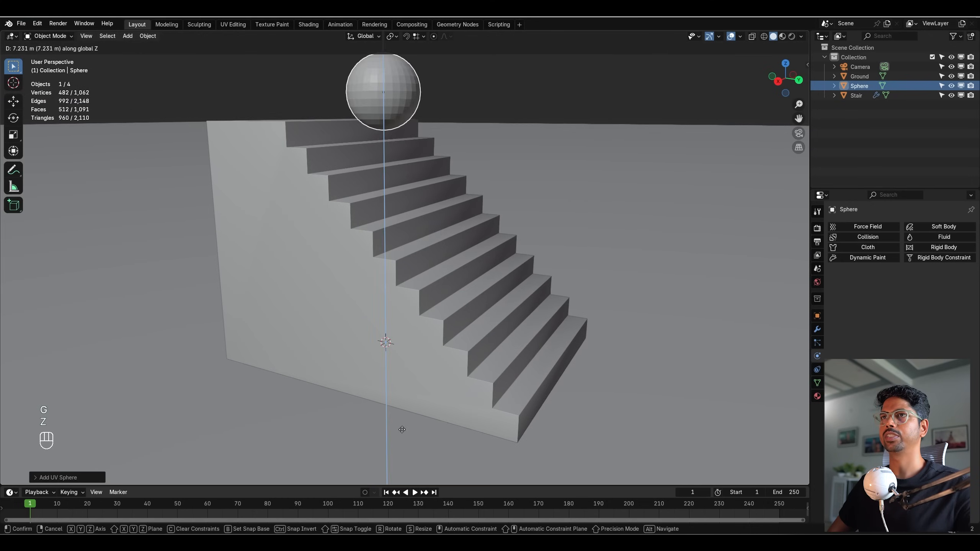
{"action": "left_click", "coordinate": [399, 414]}
- Apply Shade Auto Smooth to the sphere
{"action": "middle_click_drag", "start_coordinate": [400, 413], "coordinate": [491, 417]}
{"action": "right_click", "coordinate": [440, 242]}
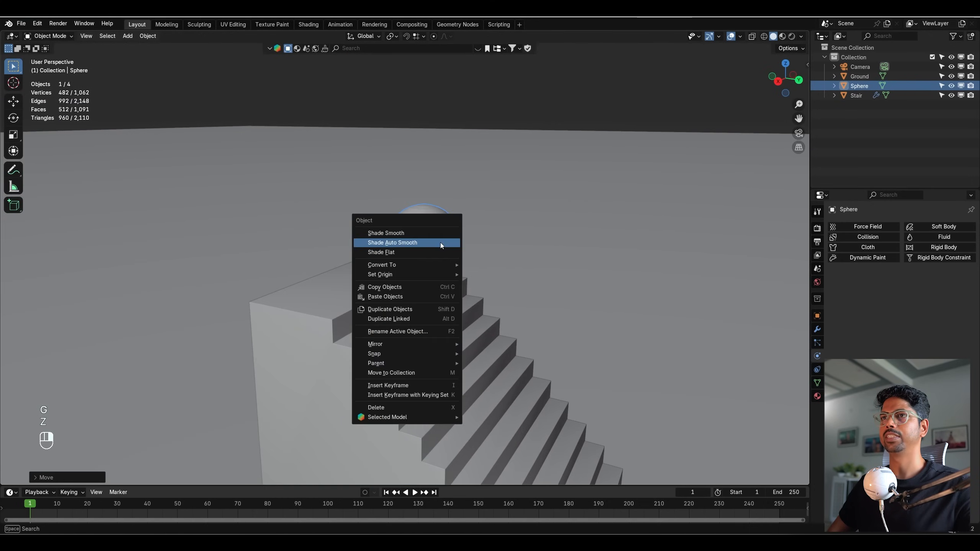
{"action": "left_click", "coordinate": [440, 242]}
- Move the sphere in top view from the origin to over the stair's top landing
{"action": "key", "text": "KP_7"}
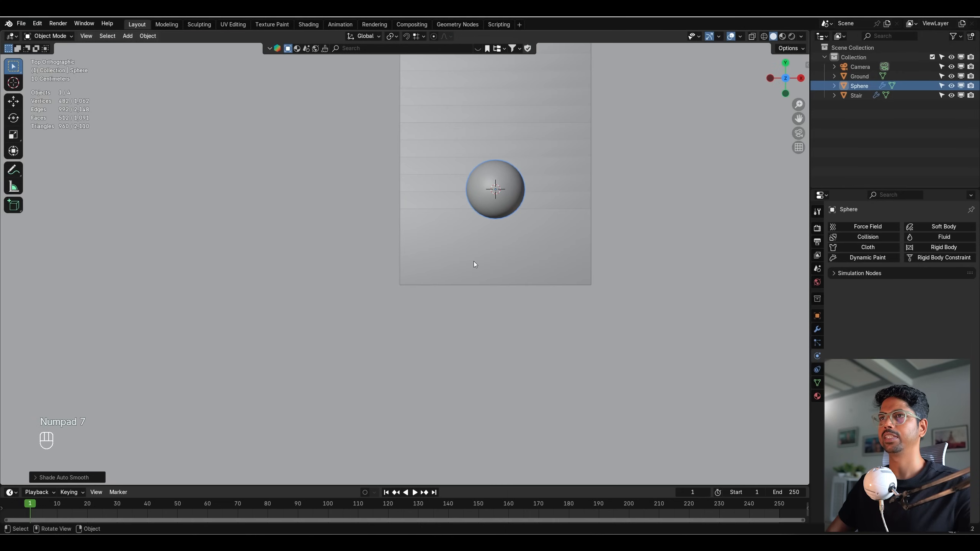
{"action": "key", "text": "g"}
{"action": "left_click", "coordinate": [505, 266]}
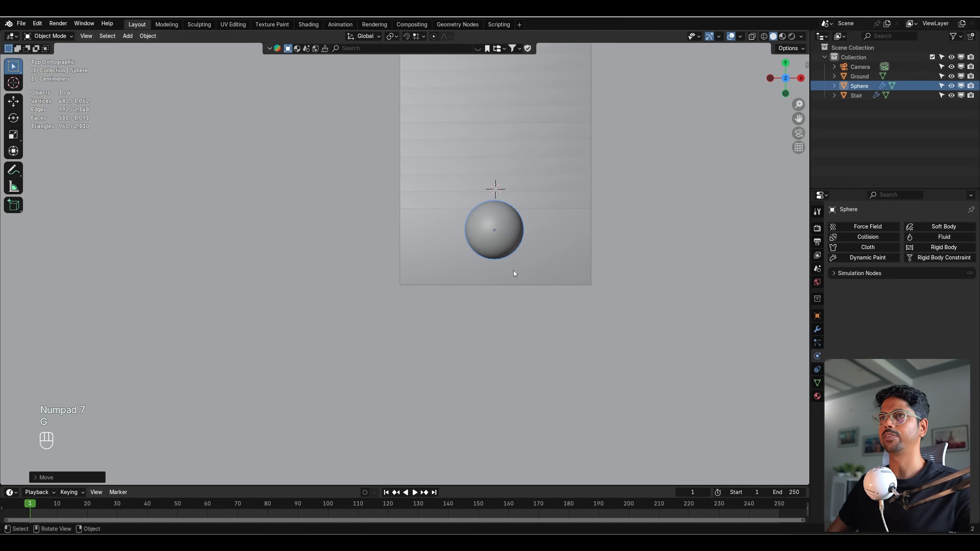
{"action": "middle_click_drag", "start_coordinate": [512, 270], "coordinate": [488, 280]}
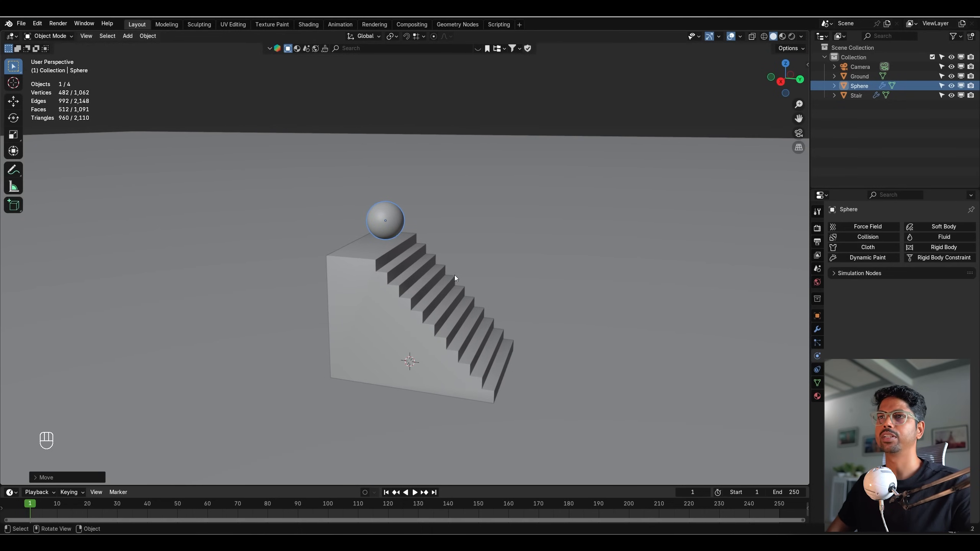
- Raise the sphere along Z so it floats well above the stair's top landing
{"action": "middle_click_drag", "start_coordinate": [455, 275], "coordinate": [394, 225], "text": "ctrl"}
{"action": "key", "text": "g"}
{"action": "key", "text": "z"}
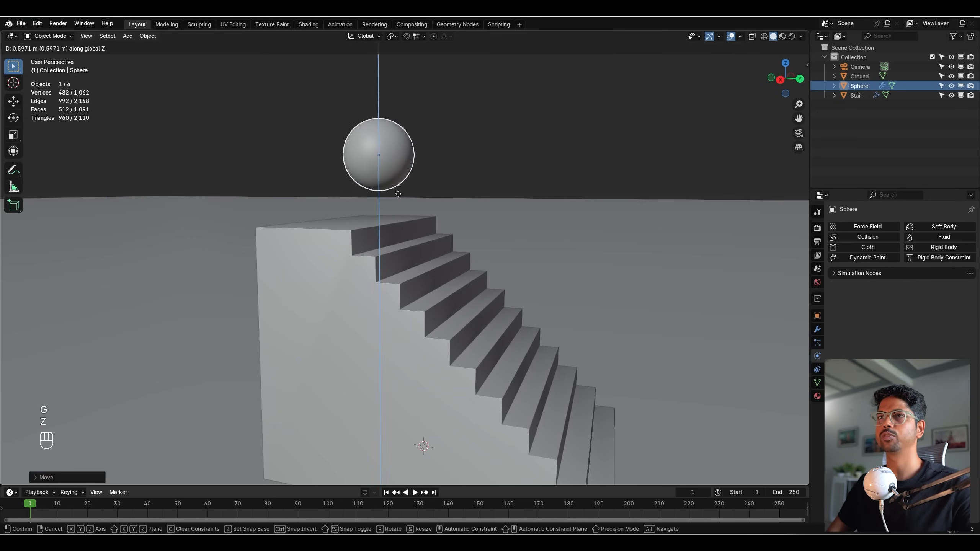
{"action": "left_click", "coordinate": [400, 103]}
{"action": "scroll", "coordinate": [409, 135], "scroll_direction": "down", "scroll_amount": 3}
{"action": "middle_click_drag", "start_coordinate": [418, 160], "coordinate": [412, 200], "text": "shift"}
{"action": "key", "text": "g"}
{"action": "key", "text": "z"}
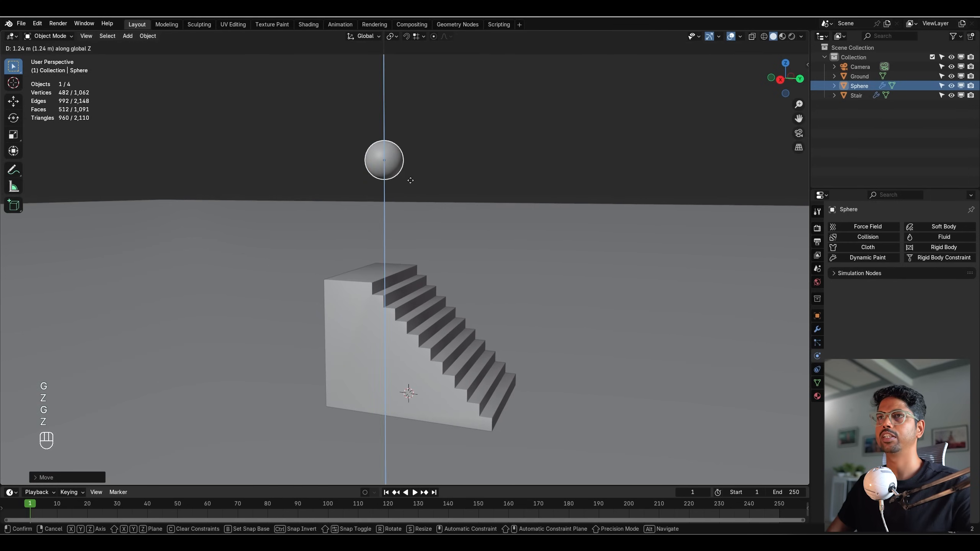
{"action": "left_click", "coordinate": [407, 172]}
- Return to the camera view and apply the scale of the sphere, the stair and the ground
{"action": "key", "text": "KP_0"}
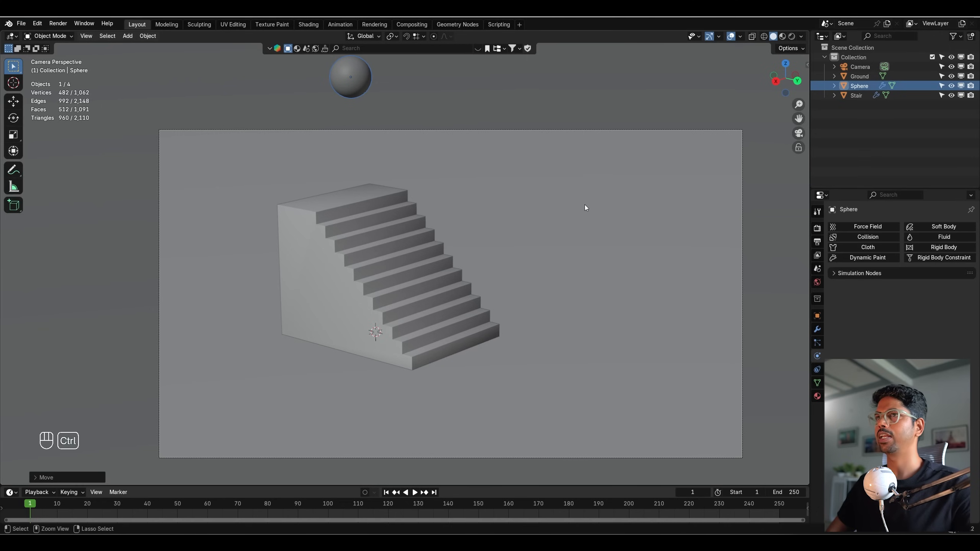
{"action": "key", "text": "ctrl+a"}
{"action": "left_click", "coordinate": [374, 230]}
{"action": "key", "text": "ctrl+a"}
{"action": "left_click", "coordinate": [374, 227]}
{"action": "left_click", "coordinate": [605, 255]}
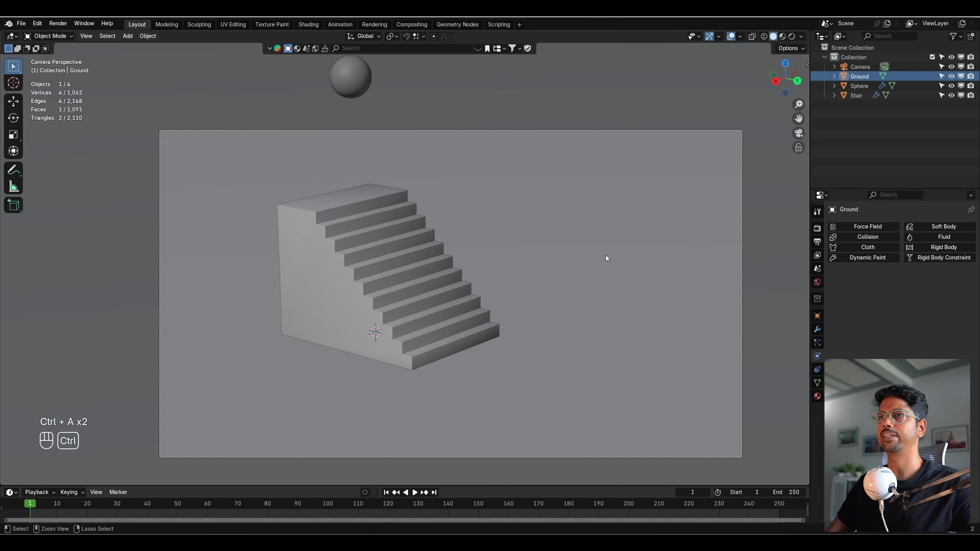
{"action": "key", "text": "ctrl+a"}
{"action": "left_click", "coordinate": [605, 256]}
- Add active Rigid Body physics to the sphere
{"action": "left_click", "coordinate": [356, 83]}
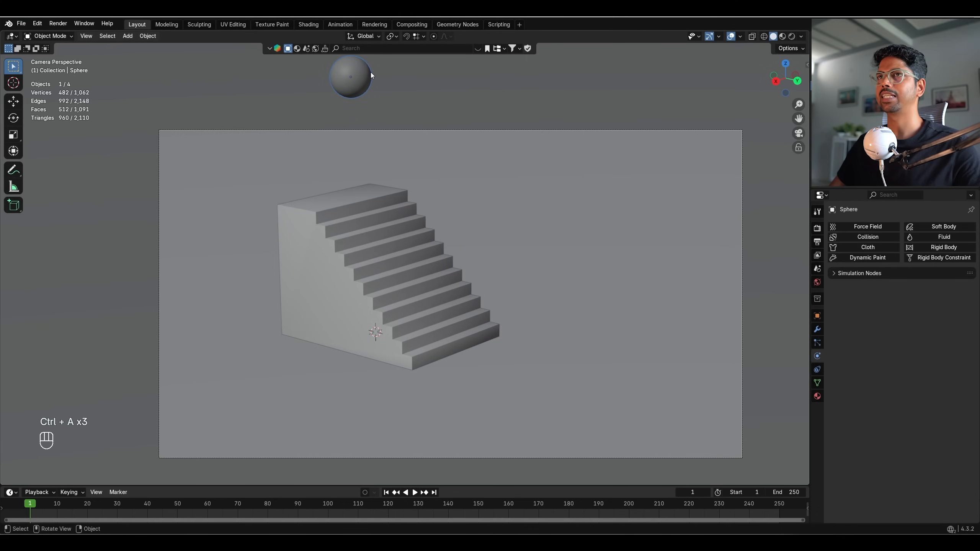
{"action": "left_click", "coordinate": [944, 247]}
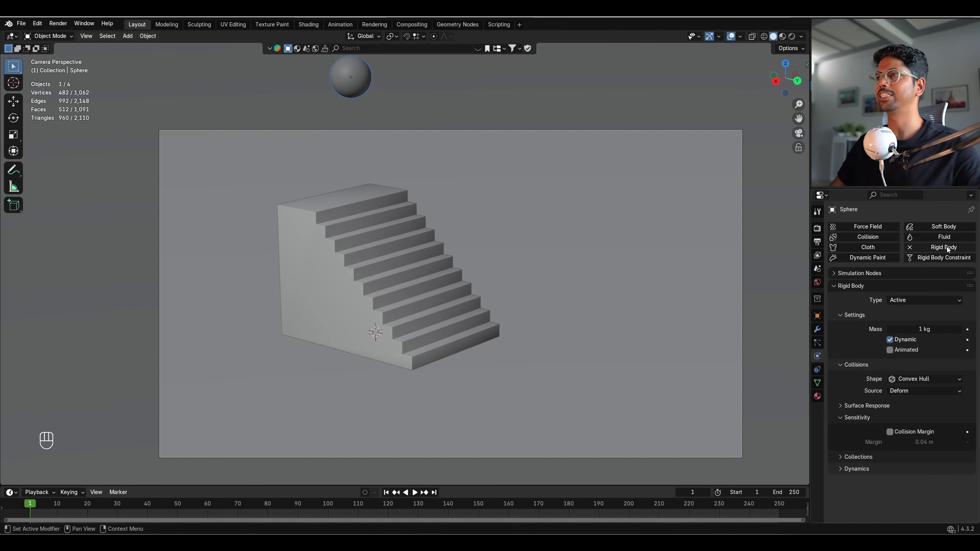
- Add Rigid Body physics to the stair and set its type to Passive
{"action": "left_click", "coordinate": [325, 261]}
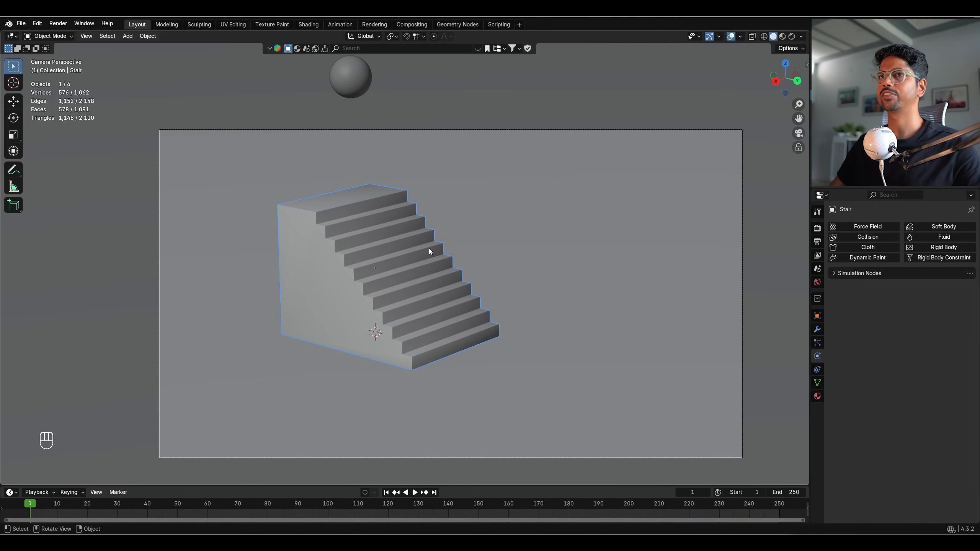
{"action": "left_click", "coordinate": [938, 247]}
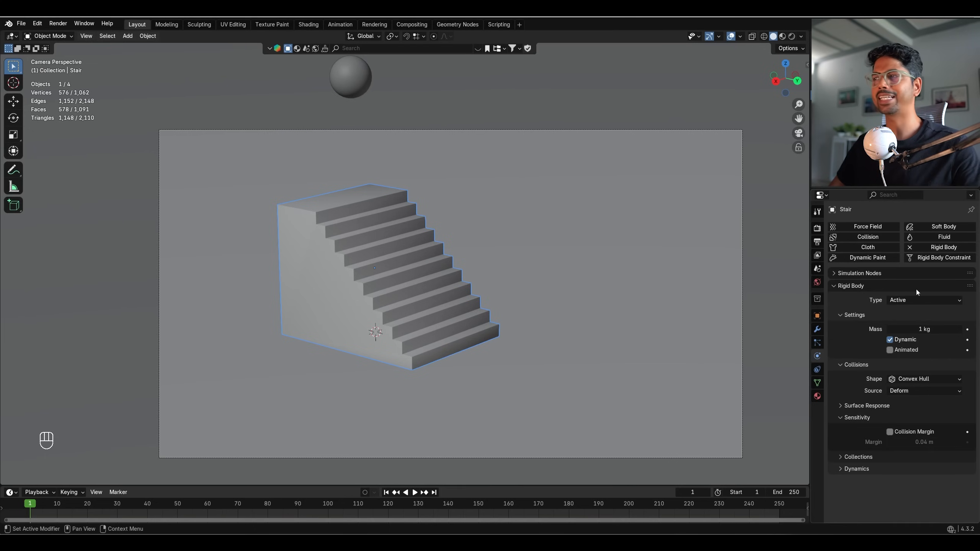
{"action": "left_click", "coordinate": [904, 303]}
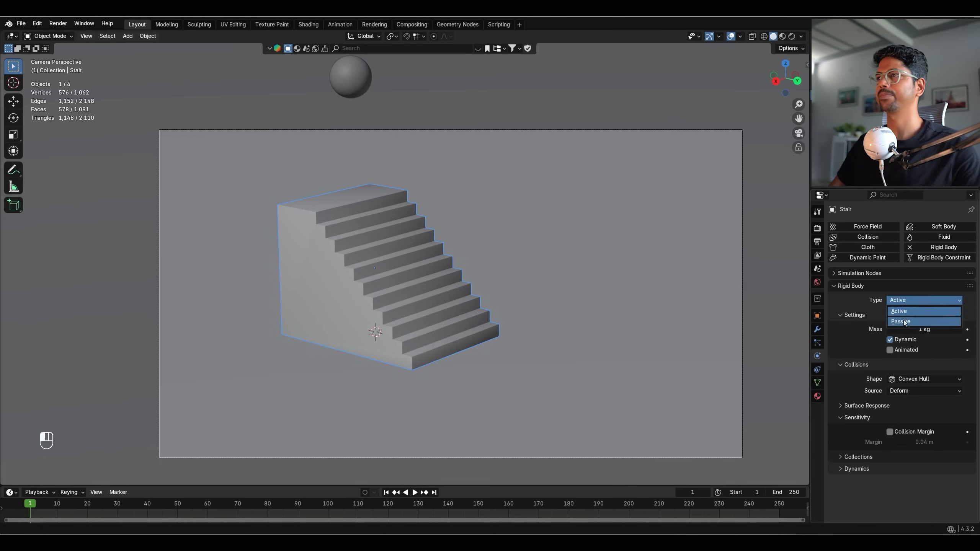
{"action": "left_click", "coordinate": [926, 320]}
- Play the simulation to check how the sphere lands on the stair, and rewind to the first frame
{"action": "key", "text": "space"}
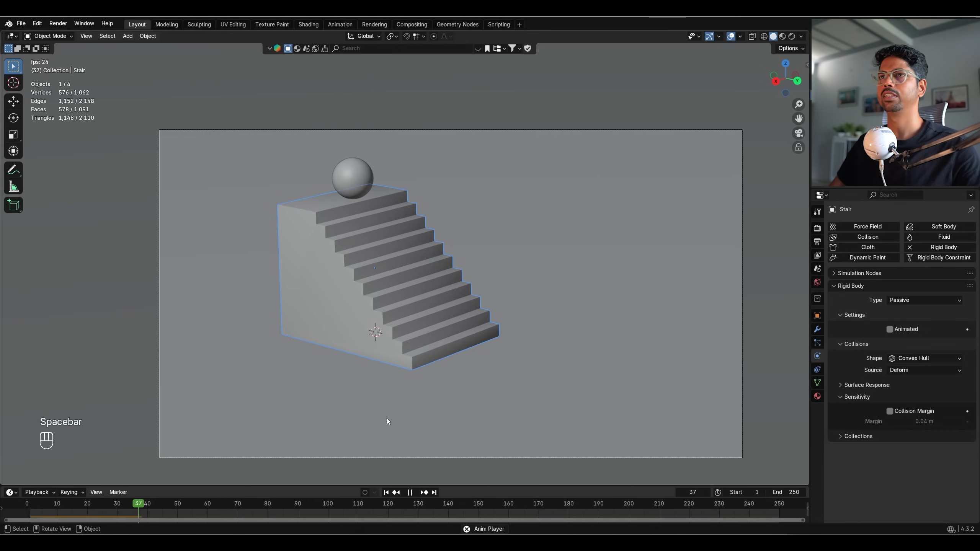
{"action": "key", "text": "space"}
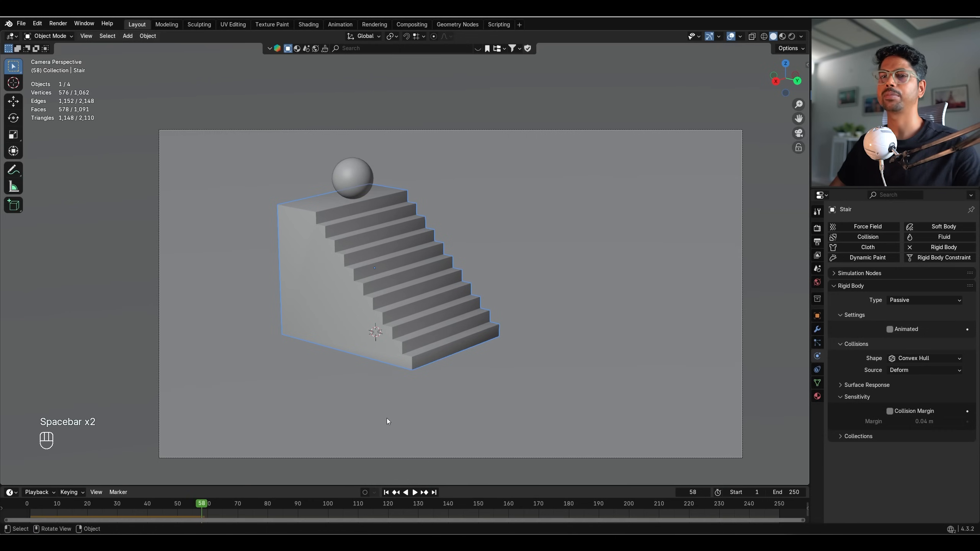
{"action": "left_click", "coordinate": [386, 493]}
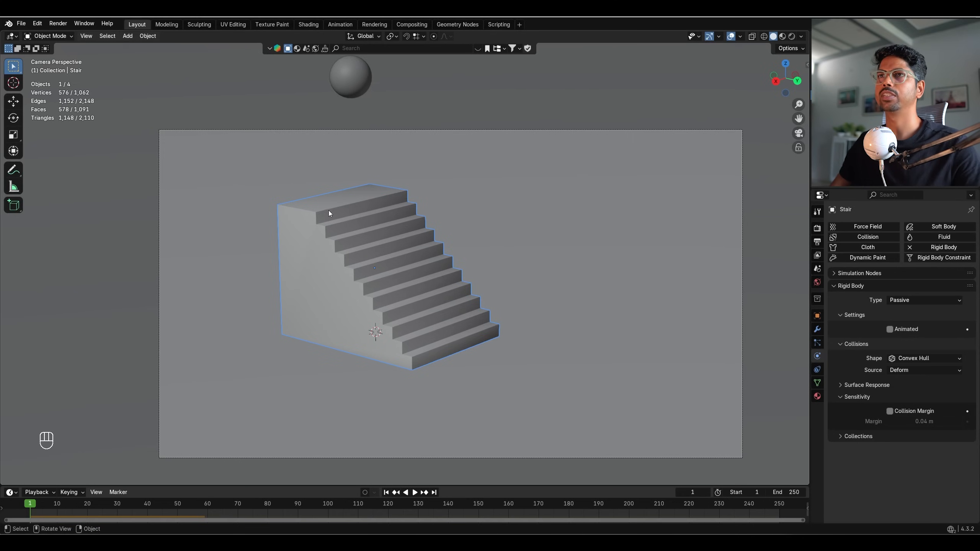
- Try Mesh as the sphere's rigid body collision shape, play the simulation and rewind to the first frame
{"action": "left_click", "coordinate": [345, 85]}
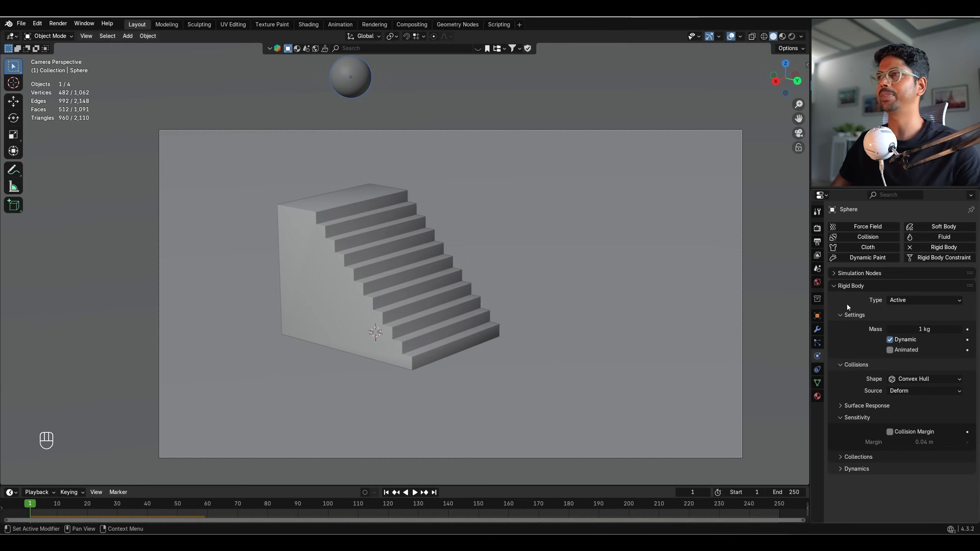
{"action": "left_click", "coordinate": [905, 378]}
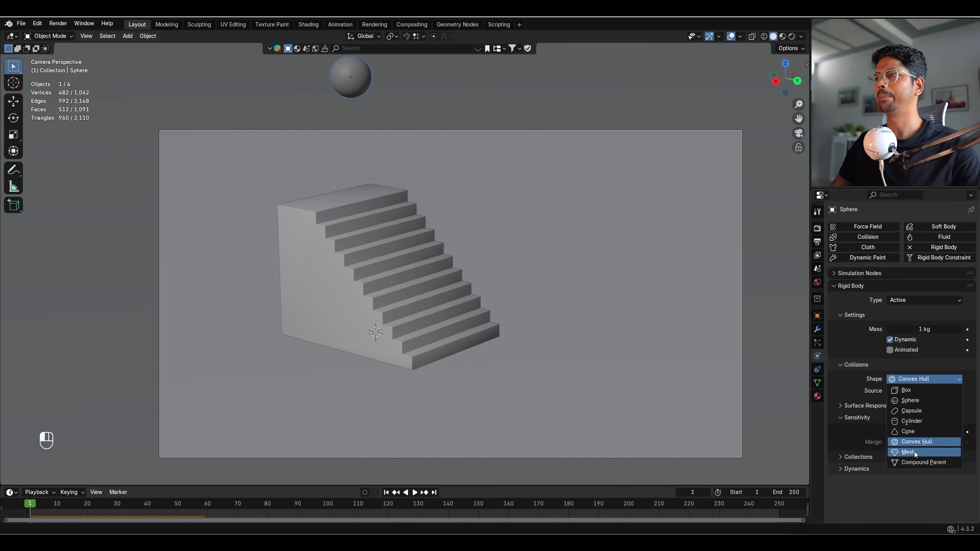
{"action": "left_click", "coordinate": [914, 452]}
{"action": "left_click", "coordinate": [414, 492]}
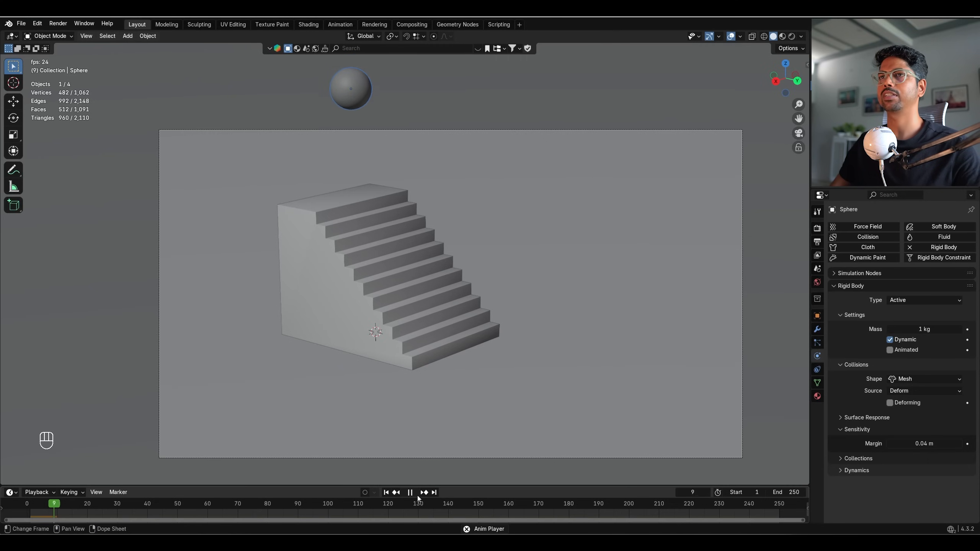
{"action": "left_click", "coordinate": [417, 496]}
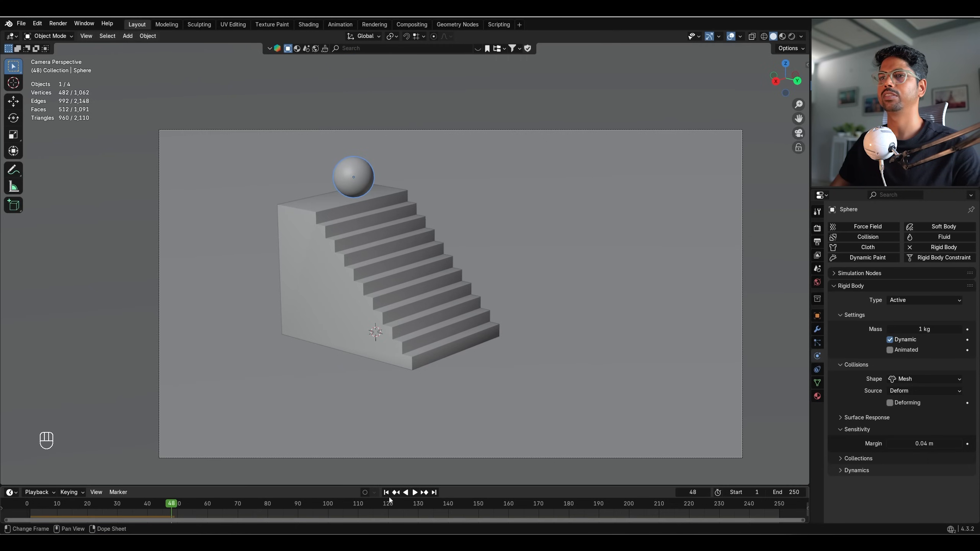
{"action": "left_click", "coordinate": [385, 493]}
- Set the stair's rigid body collision shape to Mesh and save the file
{"action": "left_click", "coordinate": [394, 259]}
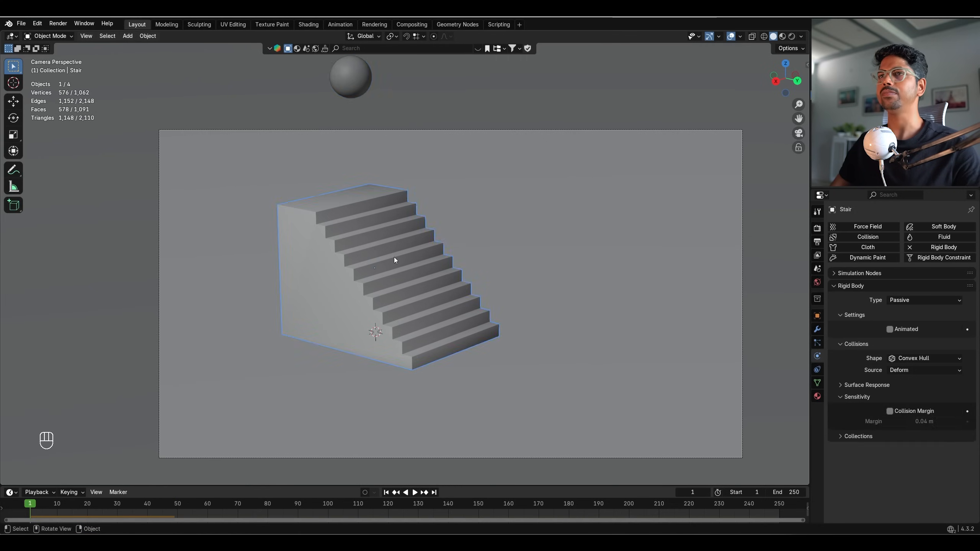
{"action": "left_click", "coordinate": [921, 359]}
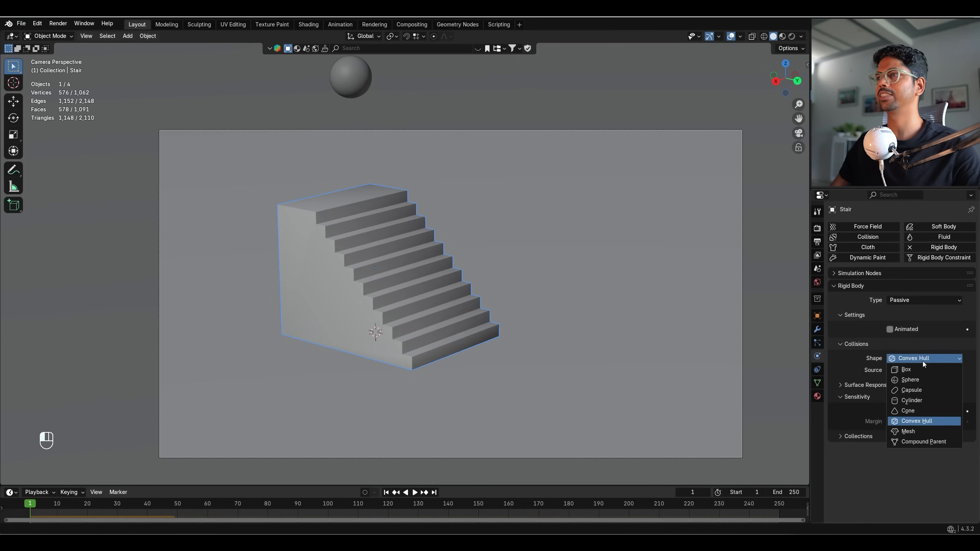
{"action": "left_click", "coordinate": [905, 431]}
{"action": "key", "text": "ctrl+s"}
- Add a Wind force field to the scene
{"action": "left_click", "coordinate": [354, 82]}
{"action": "key", "text": "shift+a"}
{"action": "mouse_move", "coordinate": [385, 183]}
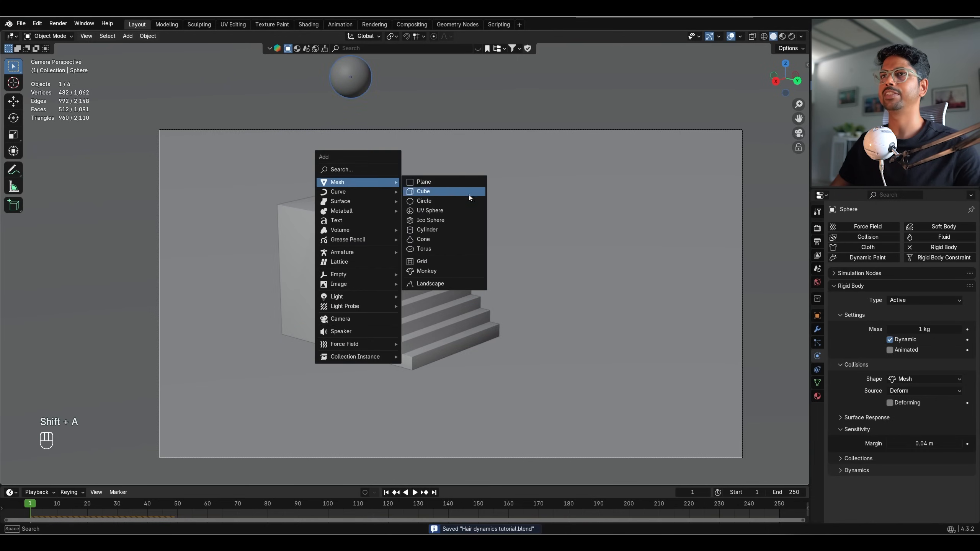
{"action": "mouse_move", "coordinate": [388, 343]}
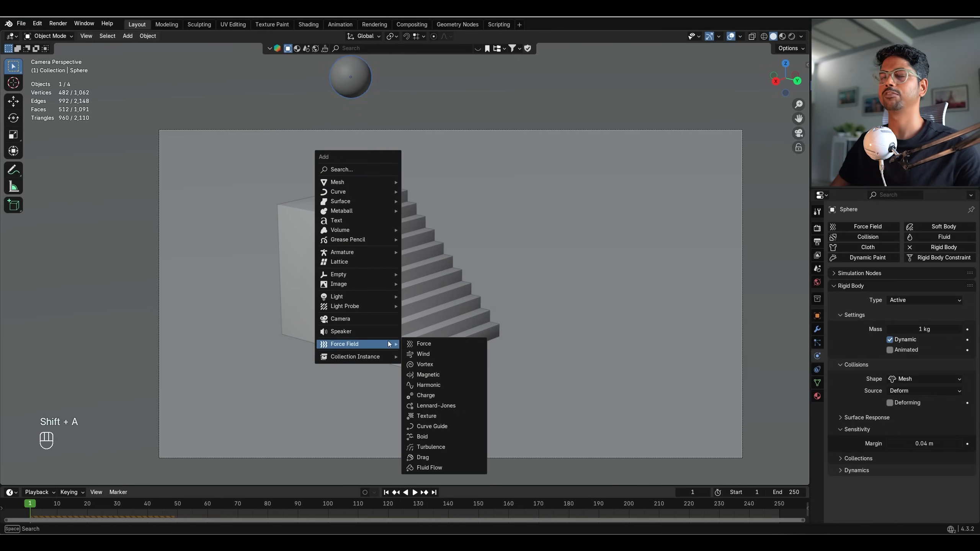
{"action": "left_click", "coordinate": [445, 354]}
- Move the wind behind and above the stair's top landing and rotate it to blow down the steps
{"action": "key", "text": "KP_7"}
{"action": "key", "text": "g"}
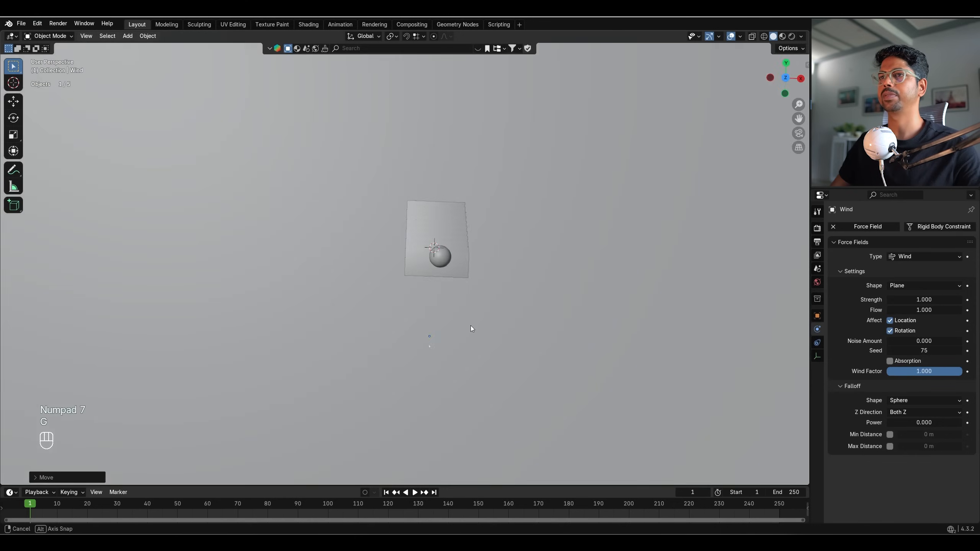
{"action": "middle_click_drag", "start_coordinate": [470, 328], "coordinate": [398, 234]}
{"action": "key", "text": "r"}
{"action": "left_click", "coordinate": [378, 409]}
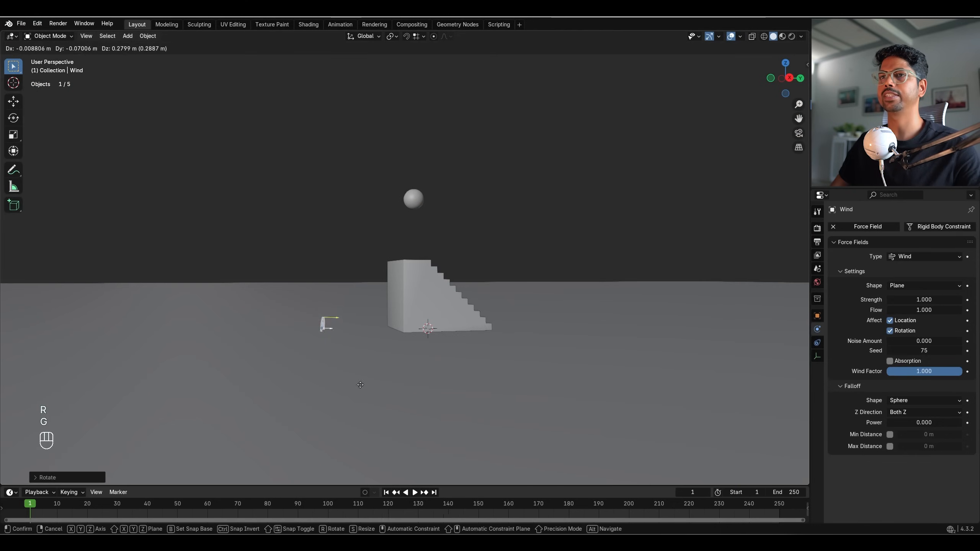
{"action": "middle_click_drag", "start_coordinate": [379, 408], "coordinate": [381, 364]}
- Set the wind force field's strength to 100
{"action": "left_click", "coordinate": [913, 302]}
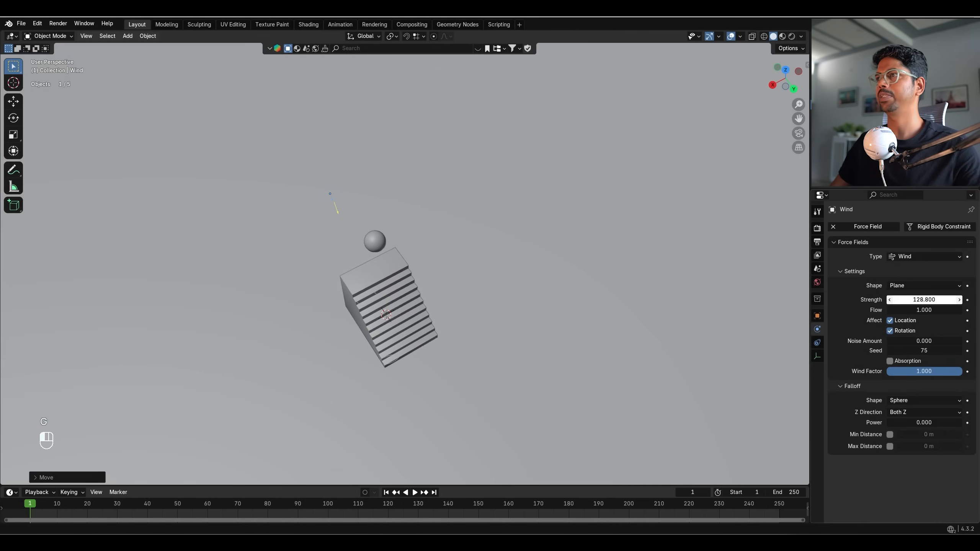
{"action": "type", "text": "100"}
{"action": "key", "text": "Tab"}
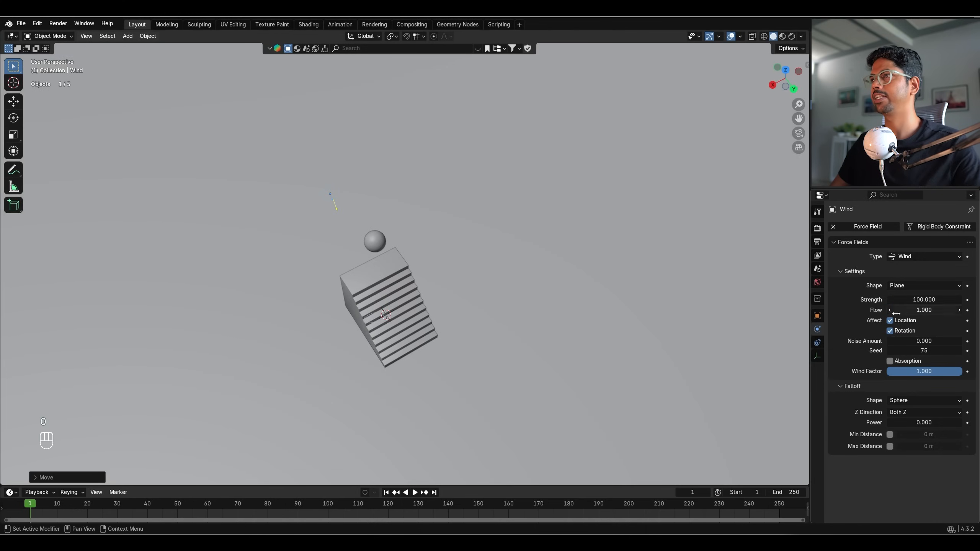
- Return to the camera view, play the simulation to check the wind's push on the sphere, and rewind
{"action": "left_click", "coordinate": [798, 133]}
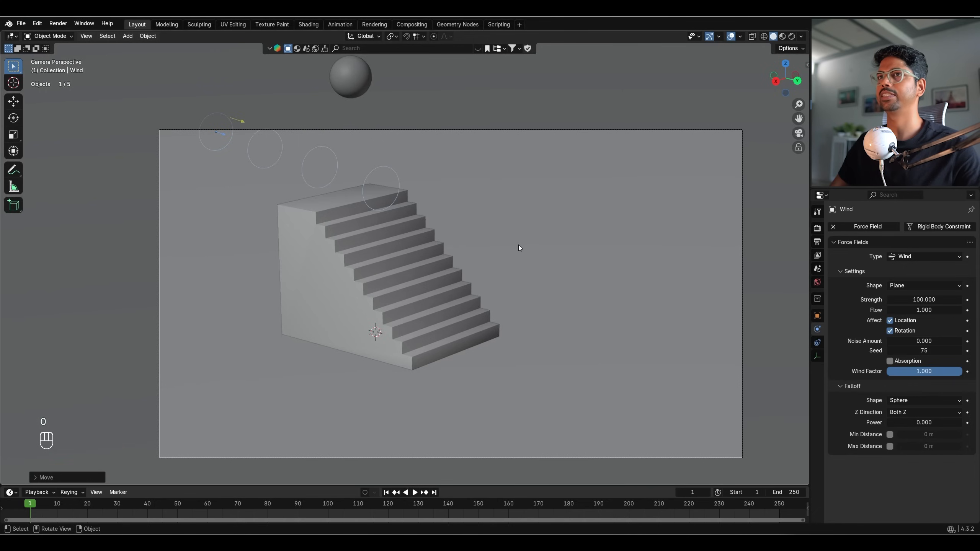
{"action": "key", "text": "space"}
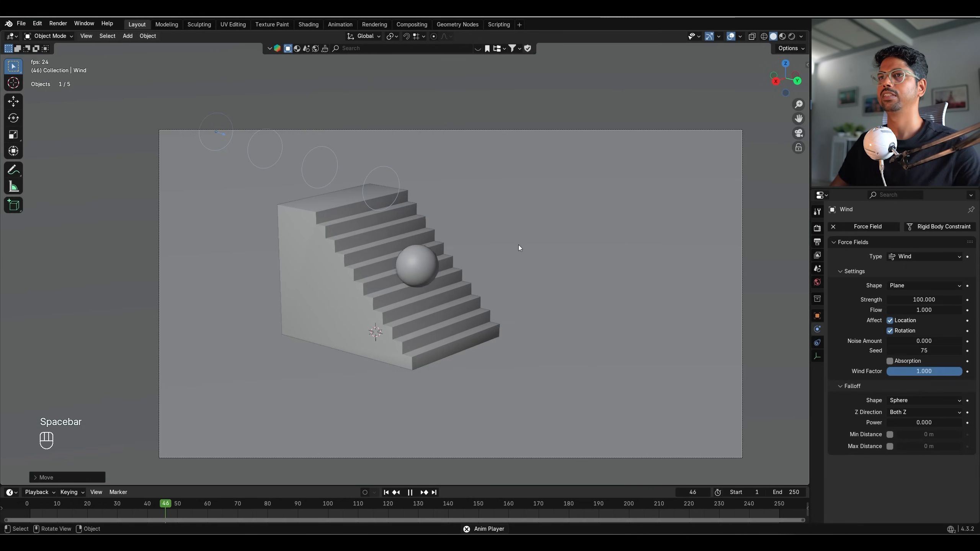
{"action": "key", "text": "space"}
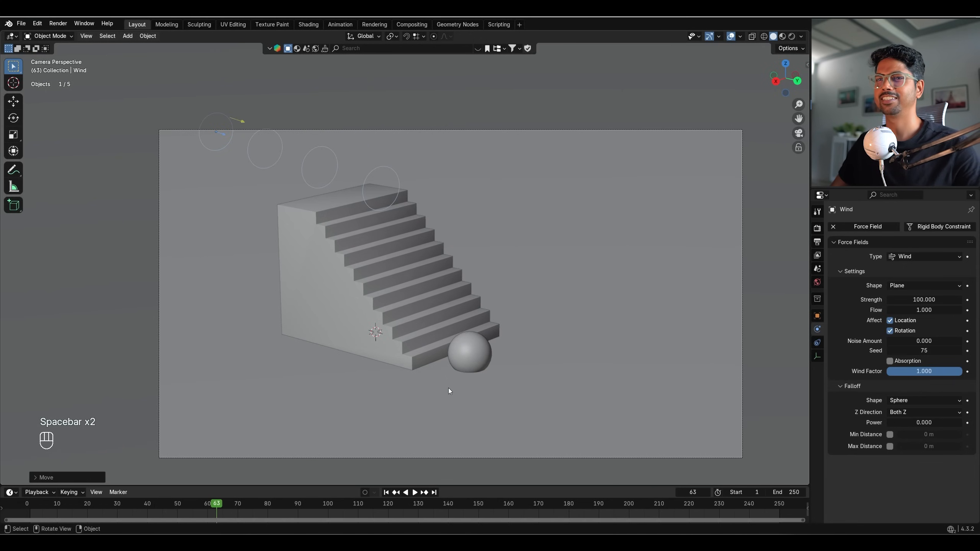
{"action": "left_click", "coordinate": [386, 492]}
- Select the ground, replay the simulation to examine how the sphere meets it, and rewind to the first frame
{"action": "left_click", "coordinate": [593, 379]}
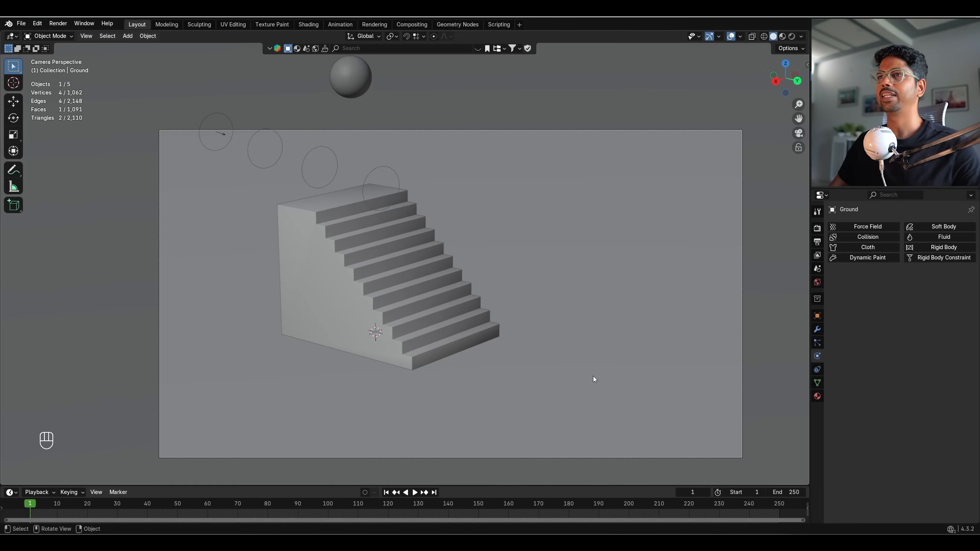
{"action": "key", "text": "space"}
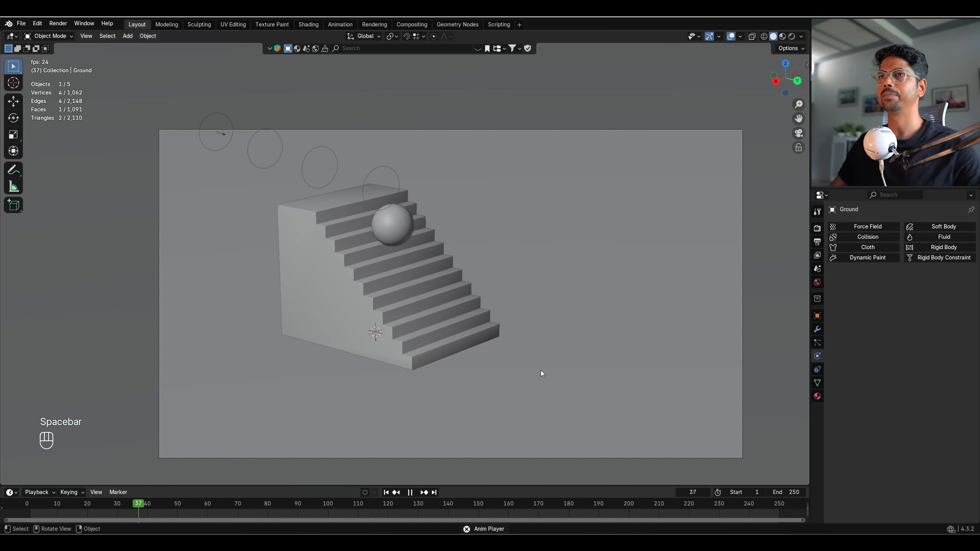
{"action": "key", "text": "space"}
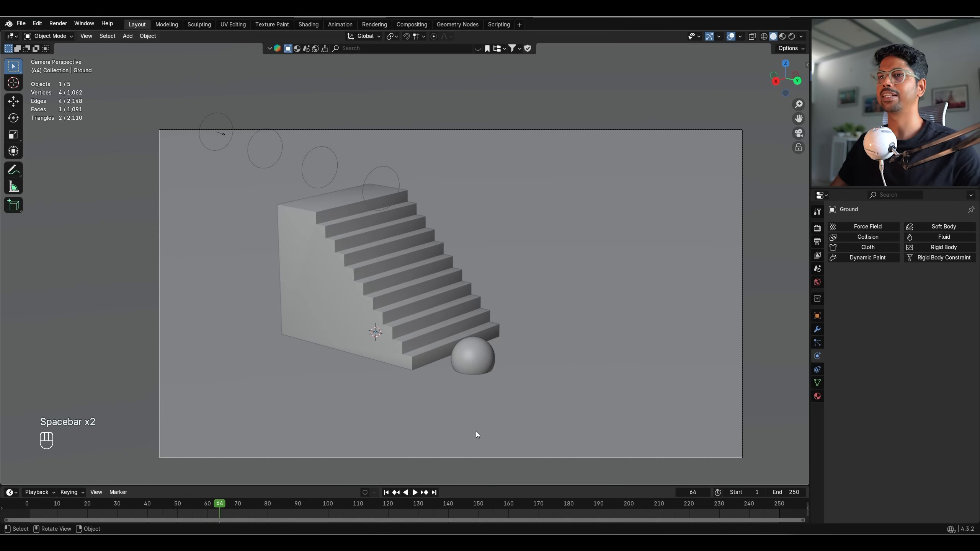
{"action": "left_click", "coordinate": [375, 493]}
{"action": "left_click", "coordinate": [386, 493]}
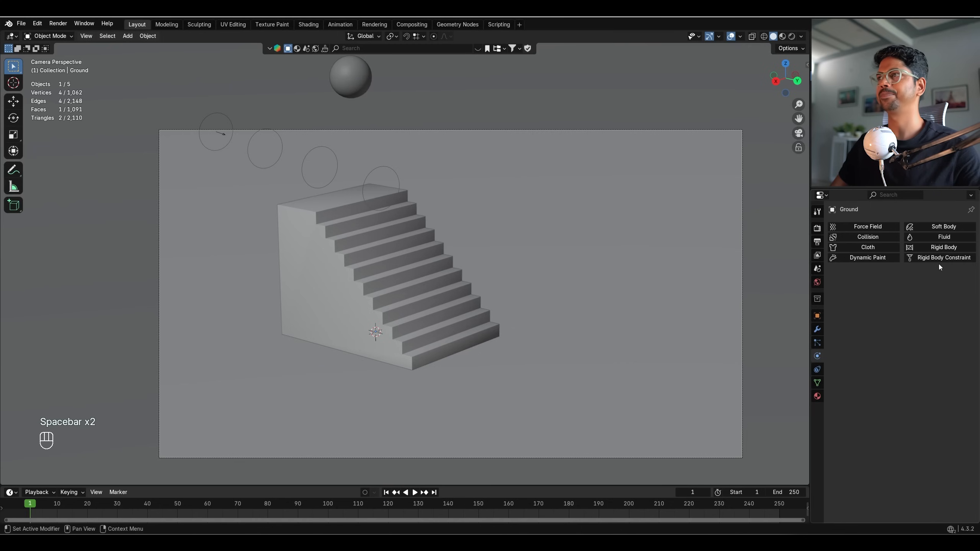
- Add Rigid Body physics to the ground and set its type to Passive
{"action": "left_click", "coordinate": [940, 248]}
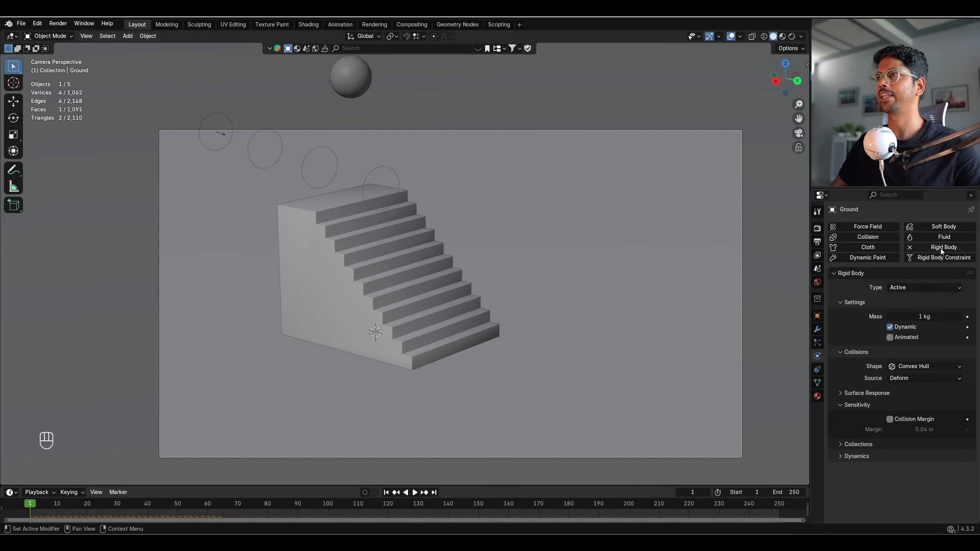
{"action": "left_click", "coordinate": [913, 288]}
{"action": "left_click", "coordinate": [905, 314]}
- Play the simulation to check the sphere's contact with the passive ground, and rewind to the first frame
{"action": "key", "text": "space"}
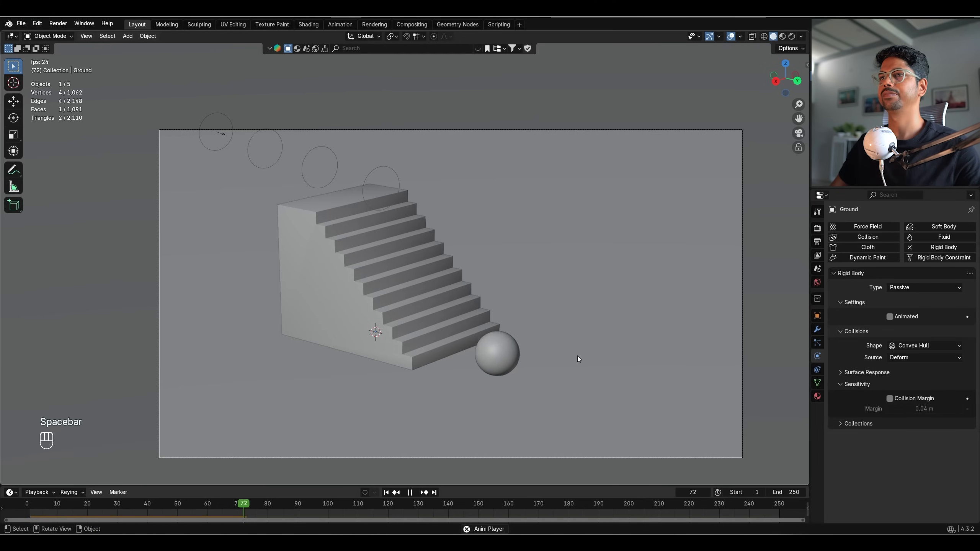
{"action": "key", "text": "space"}
{"action": "key", "text": "shift+Left"}
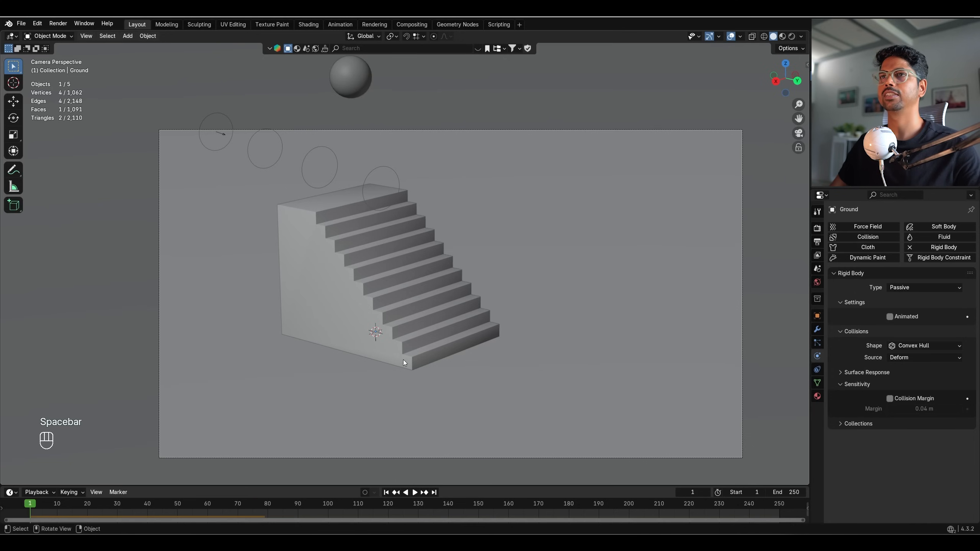
- Set the sphere's rigid body collision shape to Convex Hull and play the simulation to test its fall
{"action": "middle_click_drag", "start_coordinate": [394, 268], "coordinate": [402, 277], "text": "shift"}
{"action": "left_click", "coordinate": [358, 89]}
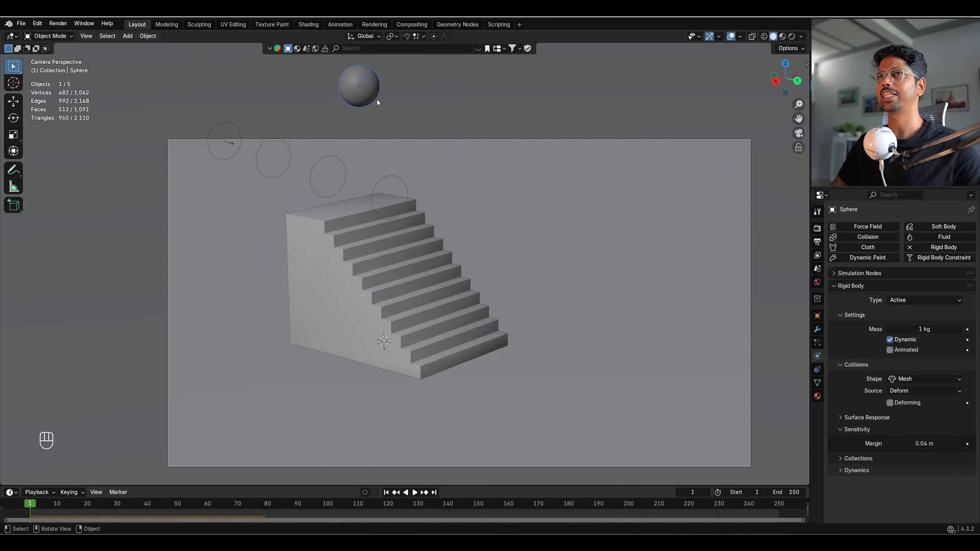
{"action": "left_click", "coordinate": [916, 378]}
{"action": "left_click", "coordinate": [912, 442]}
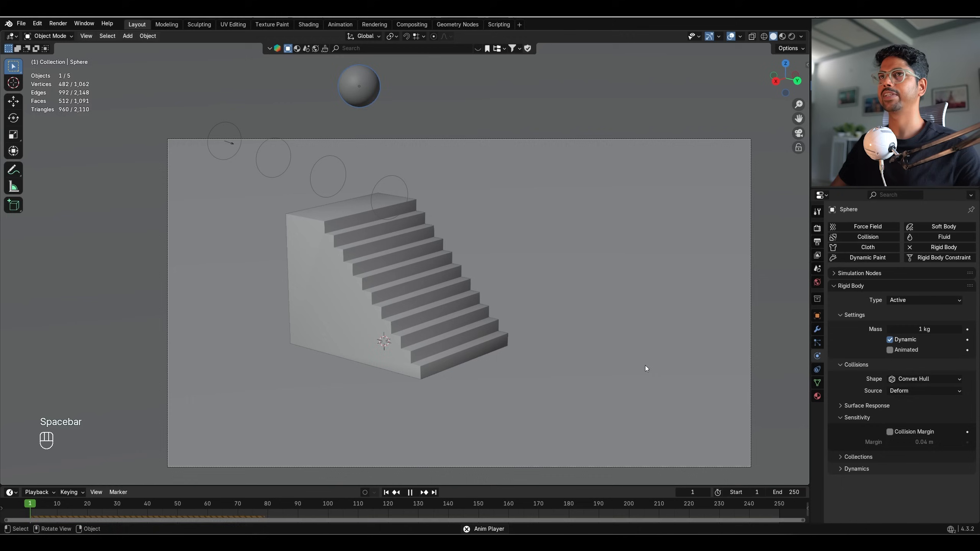
{"action": "key", "text": "space"}
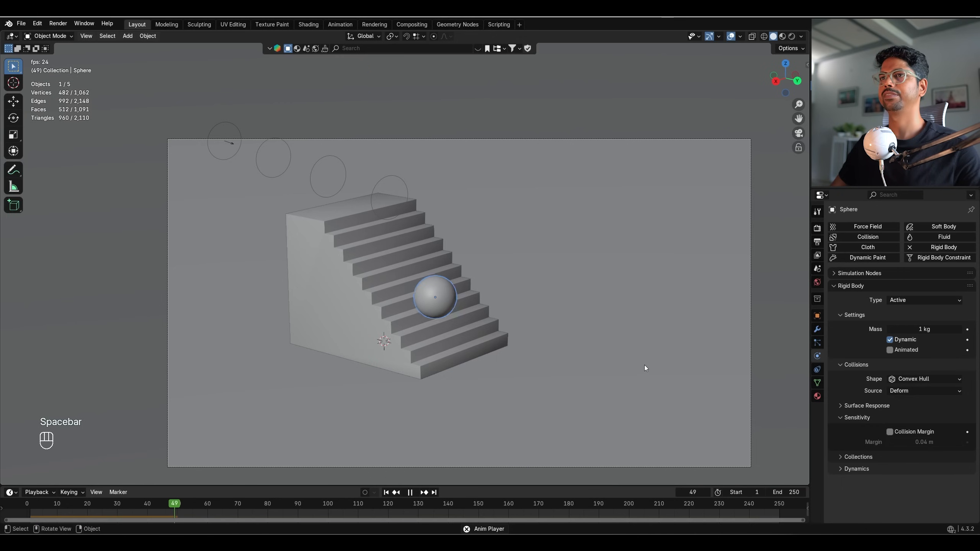
{"action": "key", "text": "space"}
- Turn on the wireframe overlay, replay the simulation to examine the sphere's rolling, and rewind to the first frame
{"action": "left_click", "coordinate": [739, 36]}
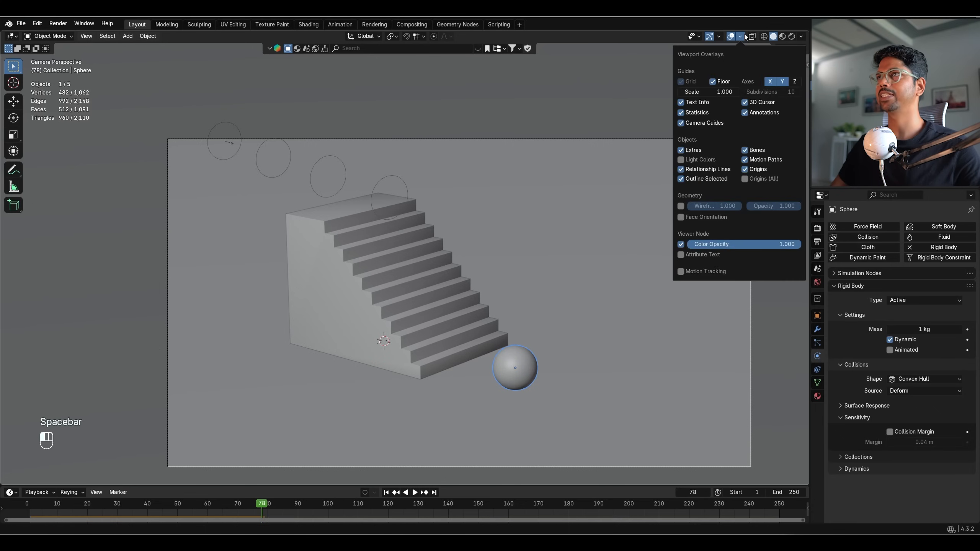
{"action": "left_click", "coordinate": [681, 206]}
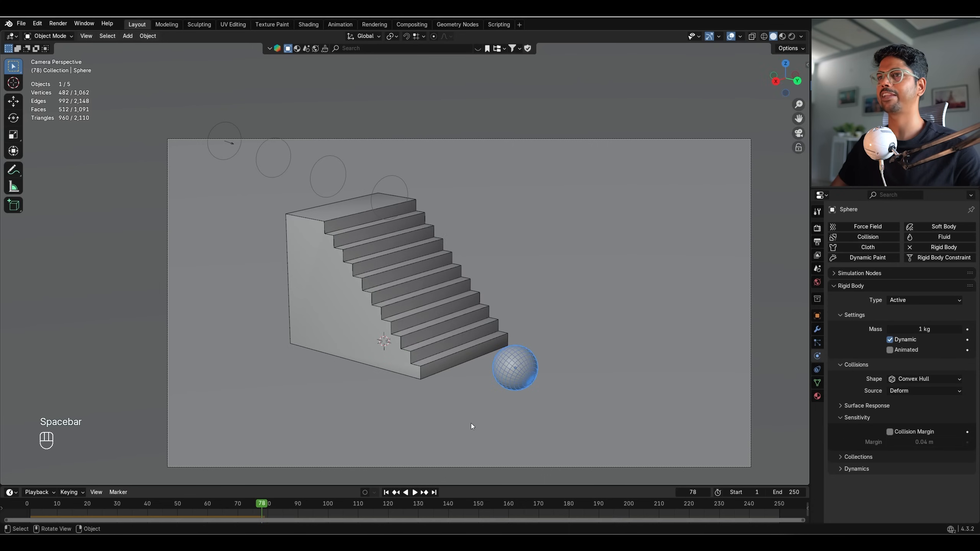
{"action": "left_click", "coordinate": [386, 492]}
{"action": "key", "text": "space"}
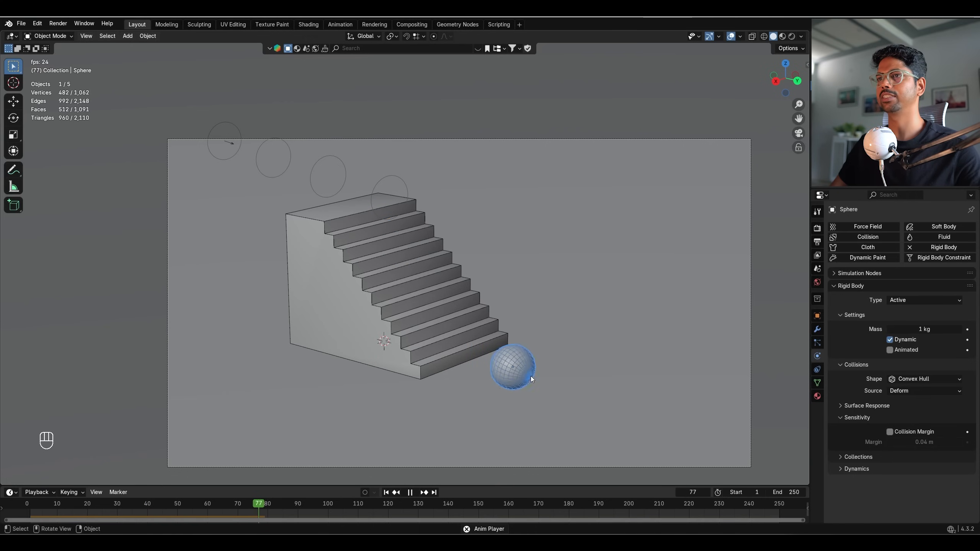
{"action": "key", "text": "space"}
{"action": "left_click", "coordinate": [387, 492]}
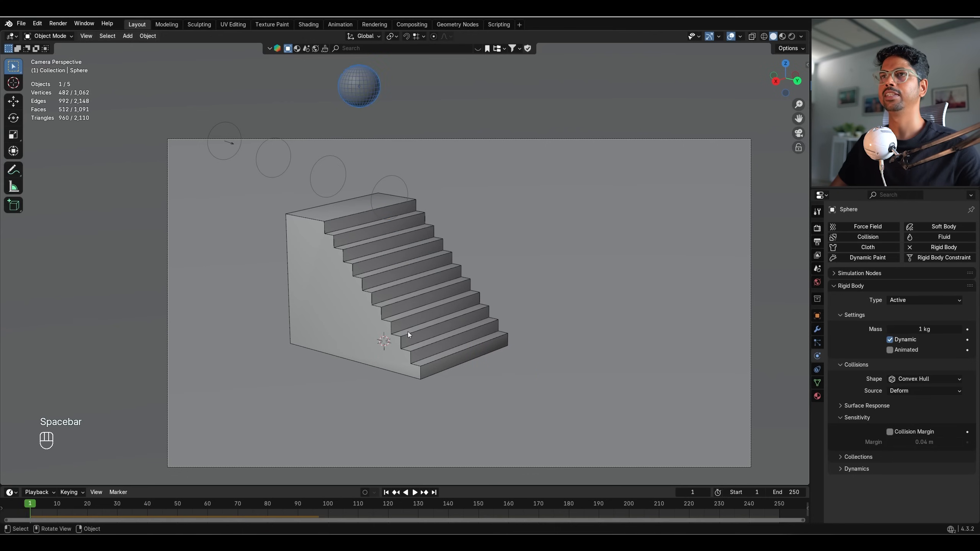
- Set the wind force field's strength to 45 and play the simulation to check how the sphere rolls down the stairs
{"action": "left_click", "coordinate": [257, 156]}
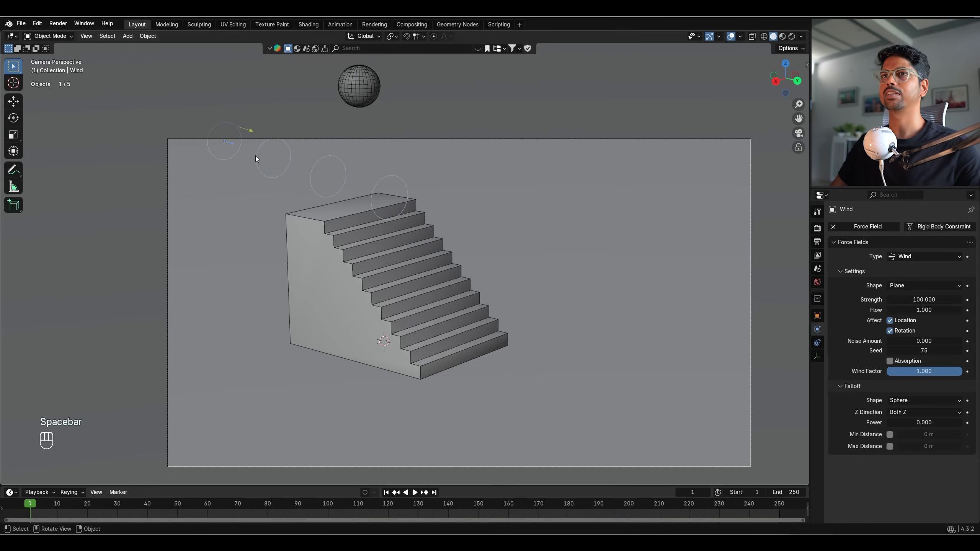
{"action": "left_click", "coordinate": [918, 300]}
{"action": "type", "text": "45"}
{"action": "key", "text": "Return"}
{"action": "key", "text": "space"}
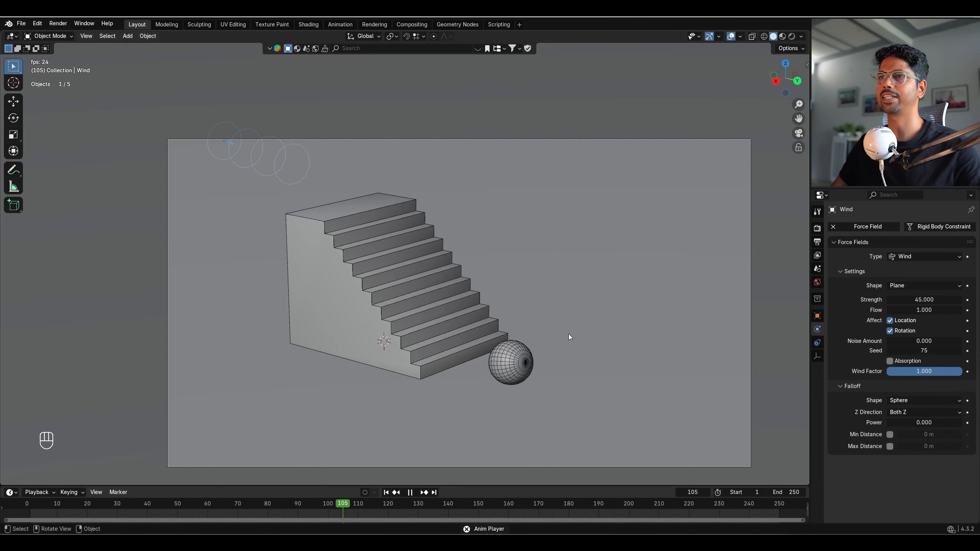
{"action": "key", "text": "space"}
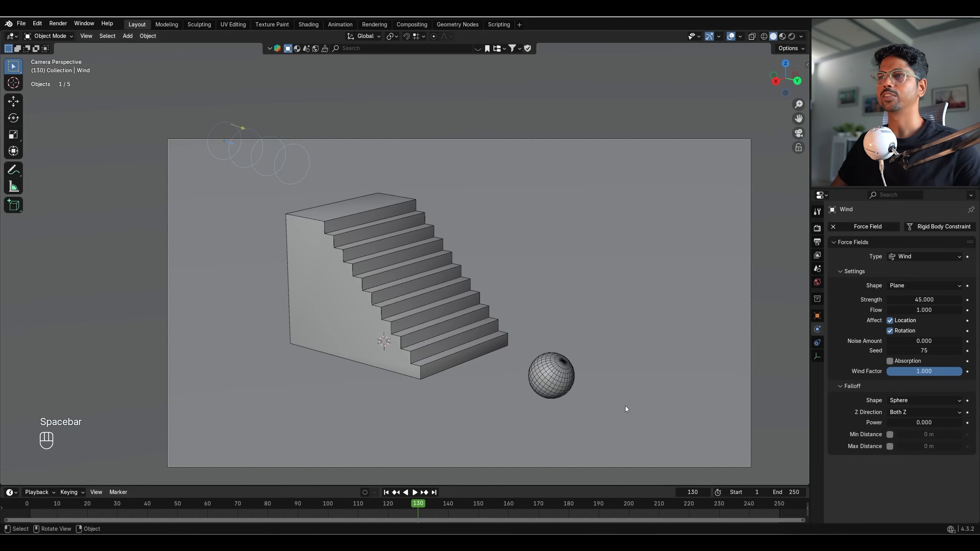
{"action": "key", "text": "space"}
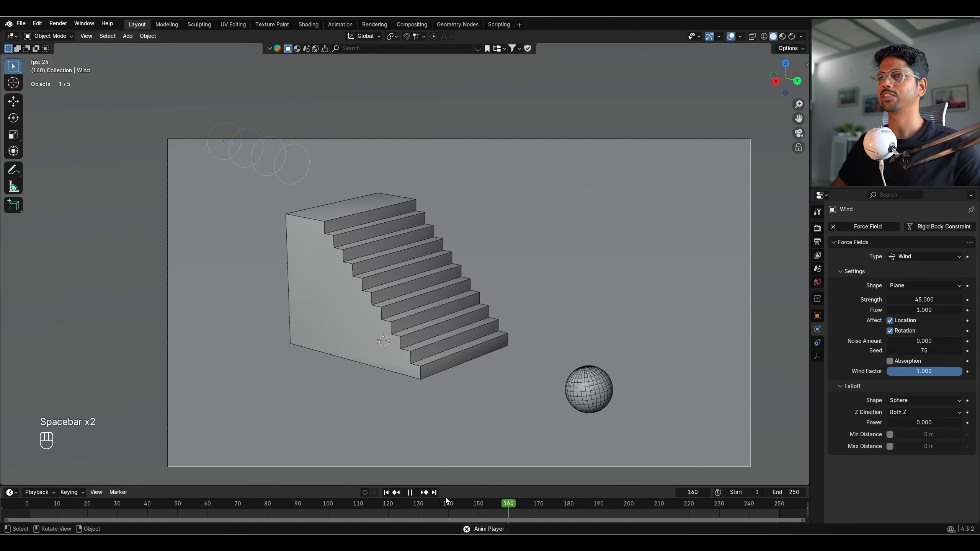
{"action": "key", "text": "space"}
- Set the timeline's end frame to 180 and rewind to the first frame
{"action": "left_click", "coordinate": [785, 492]}
{"action": "type", "text": "1"}
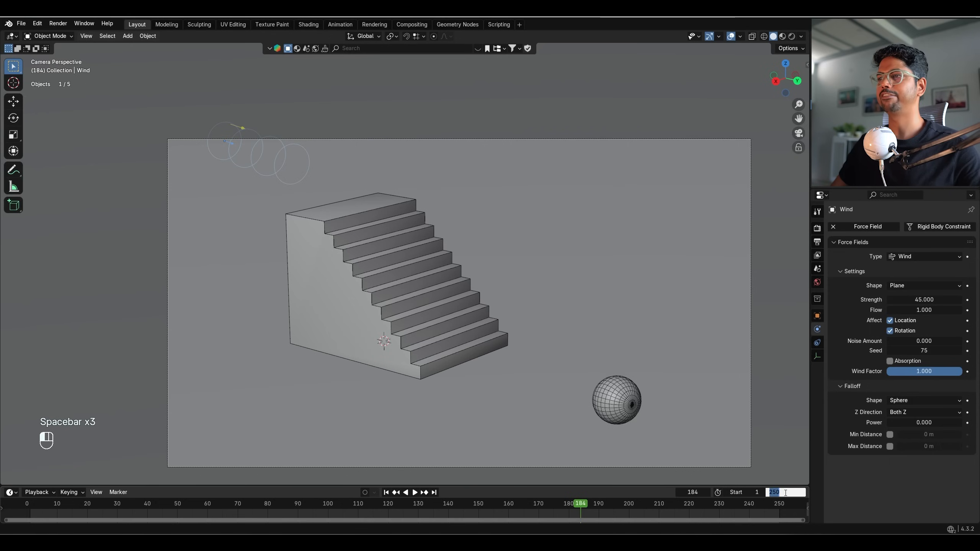
{"action": "type", "text": "80"}
{"action": "key", "text": "Return"}
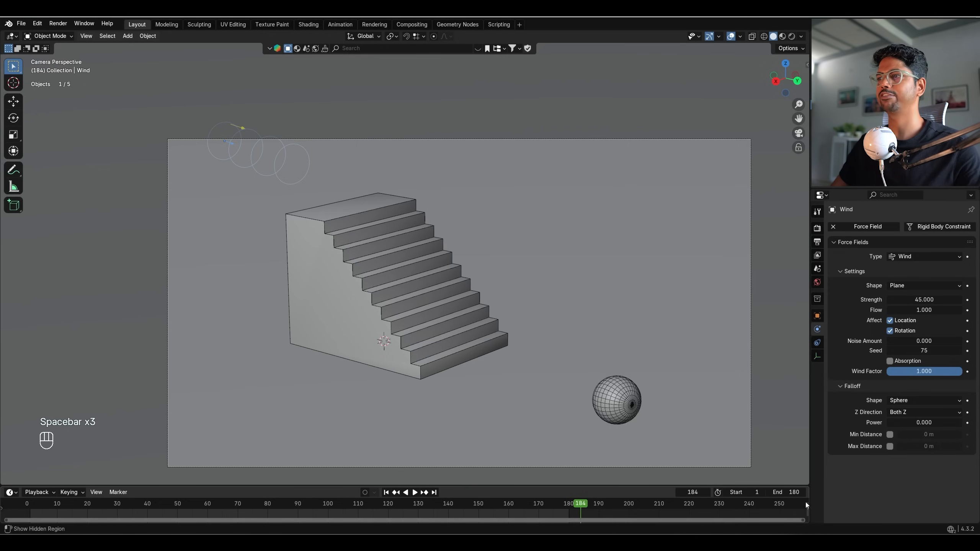
{"action": "left_click", "coordinate": [386, 492]}
- Bake the sphere's rigid body motion to keyframes from frame 1 to 180 with a frame step of 1
{"action": "left_click", "coordinate": [378, 94]}
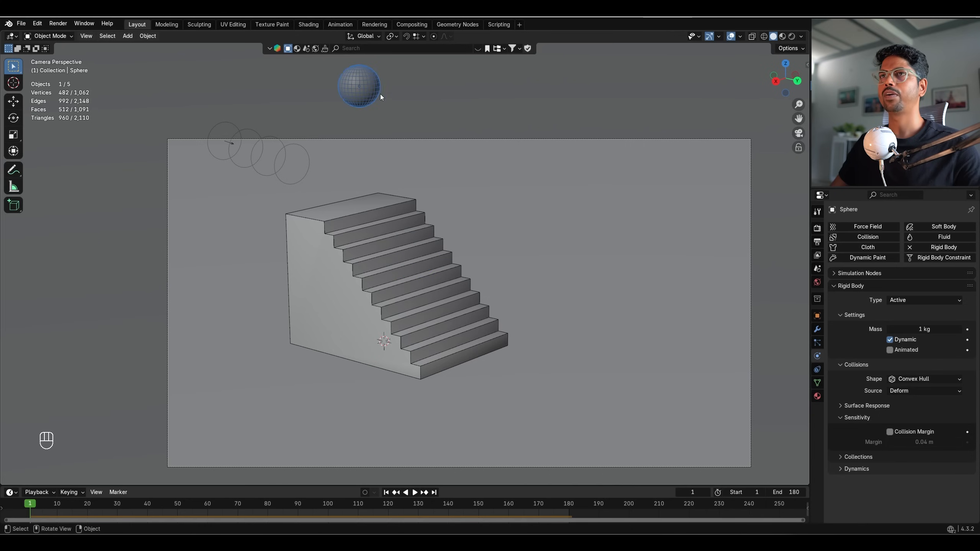
{"action": "key", "text": "F3"}
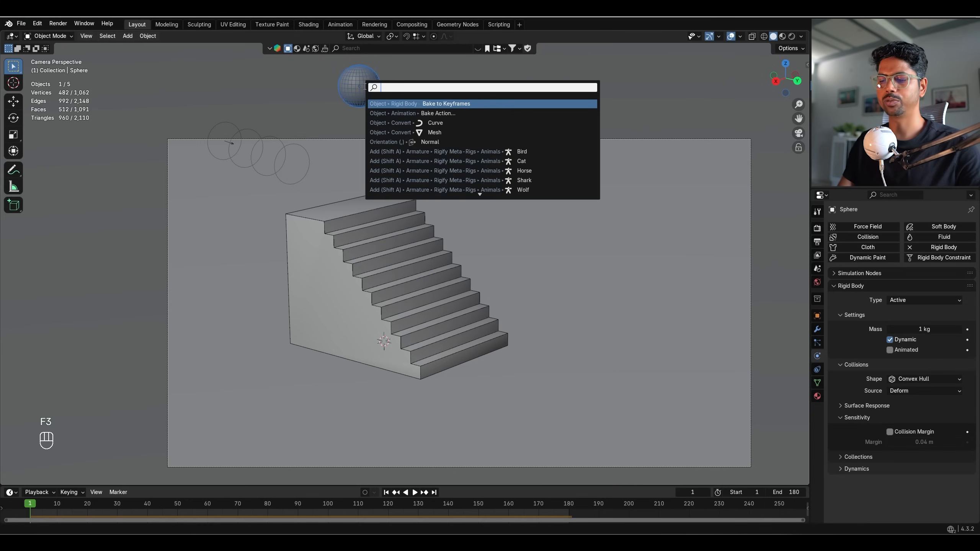
{"action": "type", "text": "bake"}
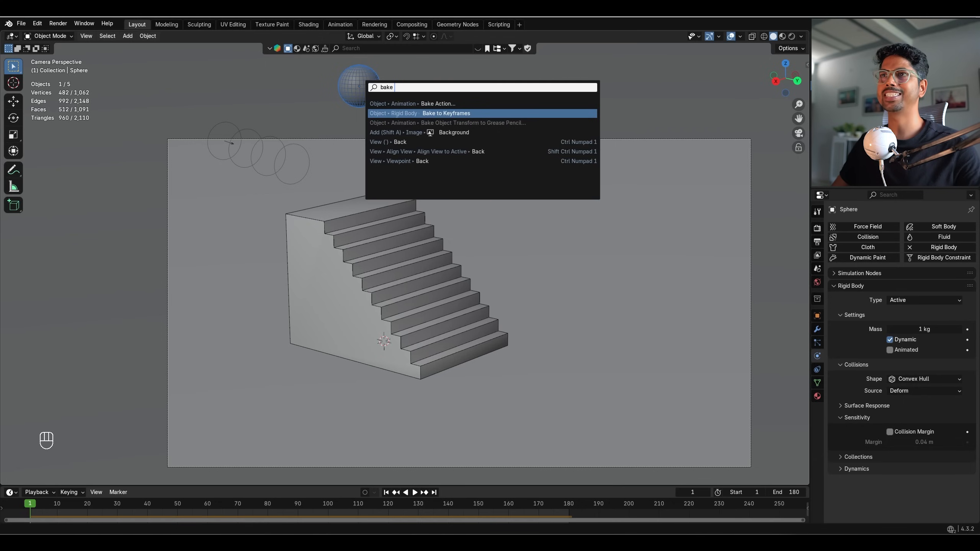
{"action": "left_click", "coordinate": [446, 113]}
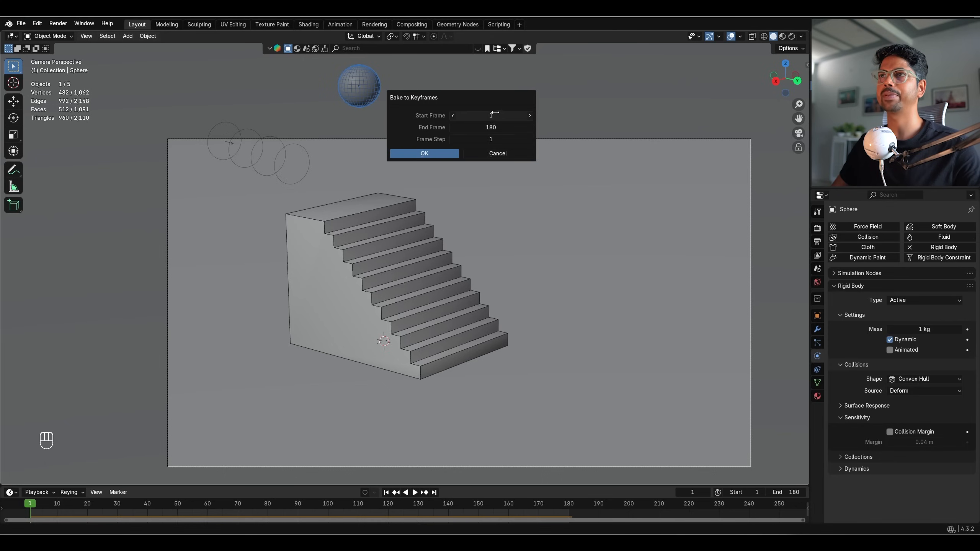
{"action": "left_click", "coordinate": [438, 157]}
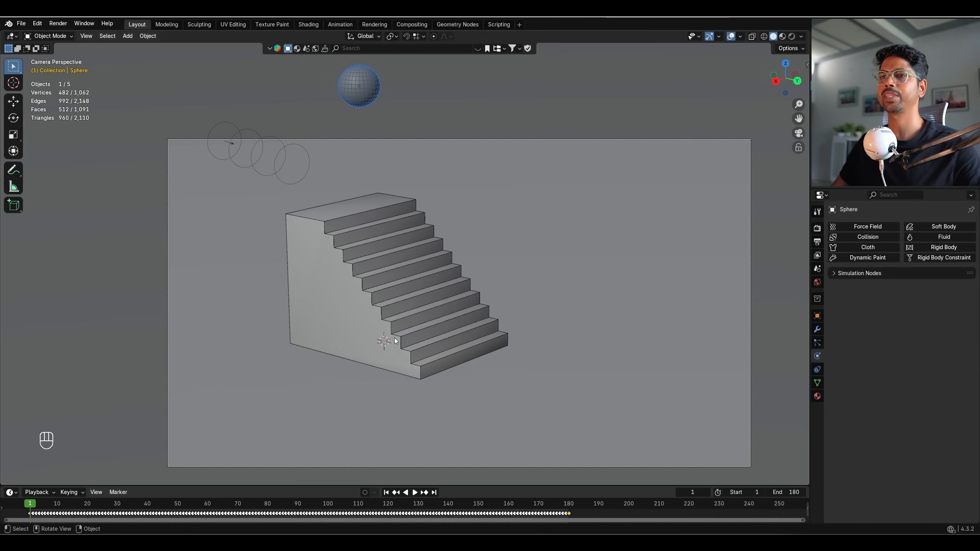
- Enlarge the timeline to examine the baked keyframes and play the start of the sphere's animation
{"action": "left_click_drag", "start_coordinate": [331, 484], "coordinate": [308, 449]}
{"action": "middle_click_drag", "start_coordinate": [299, 492], "coordinate": [453, 516]}
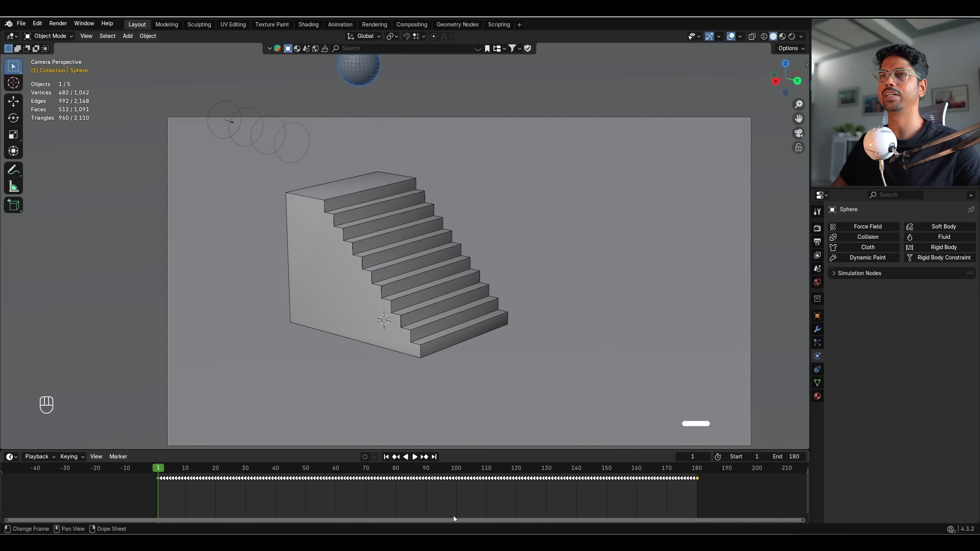
{"action": "key", "text": "space"}
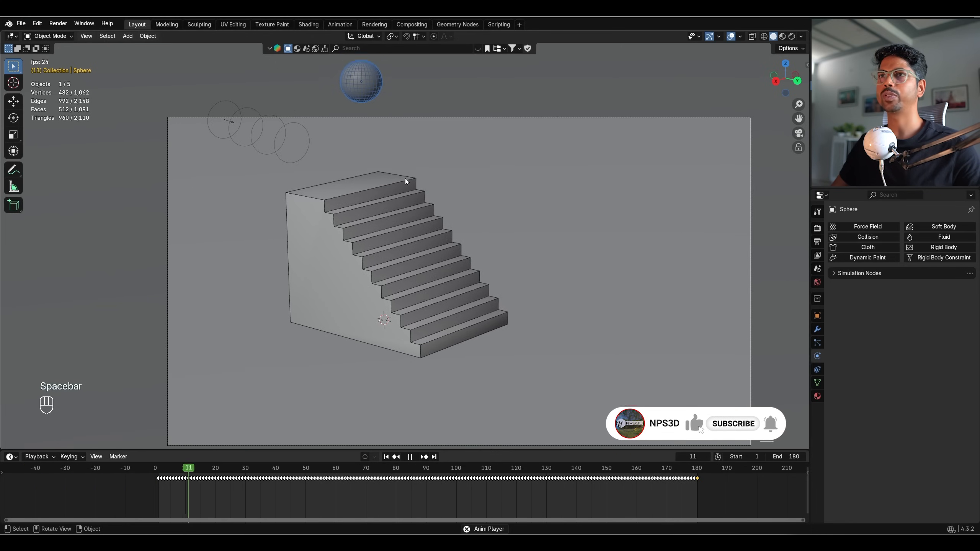
{"action": "key", "text": "space"}
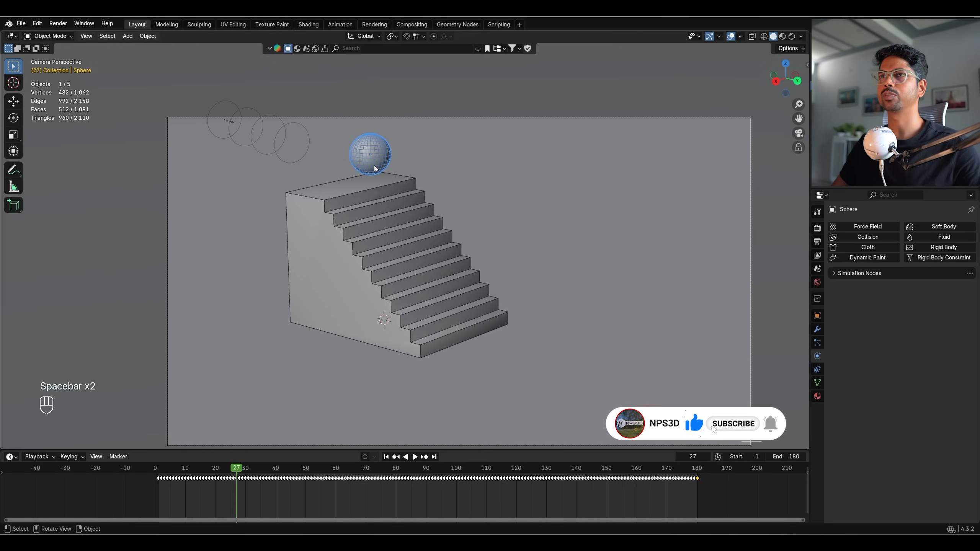
- Remove the Rigid Body physics from the staircase and the ground, and replay the animation to check the sphere's baked motion
{"action": "left_click", "coordinate": [370, 231]}
{"action": "left_click", "coordinate": [950, 247]}
{"action": "left_click", "coordinate": [452, 157]}
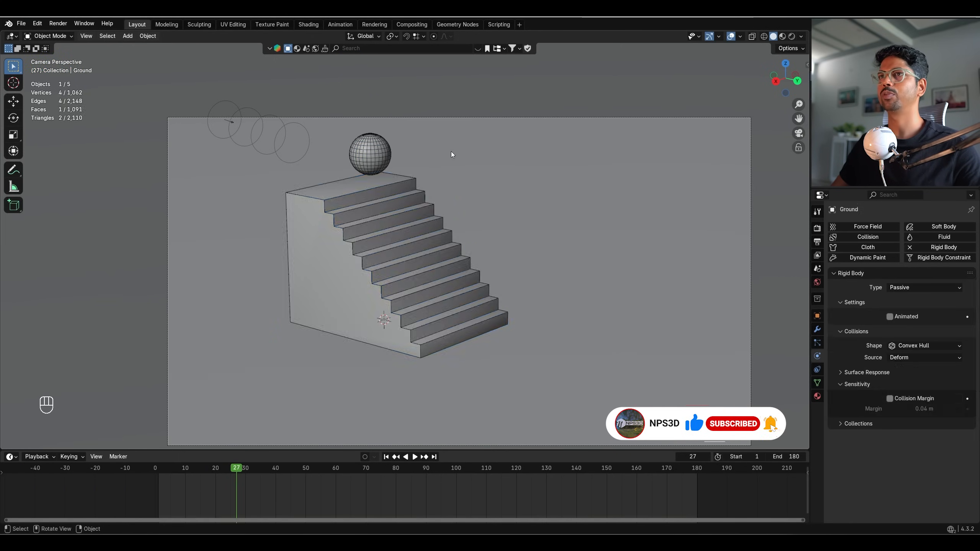
{"action": "left_click", "coordinate": [922, 248]}
{"action": "key", "text": "space"}
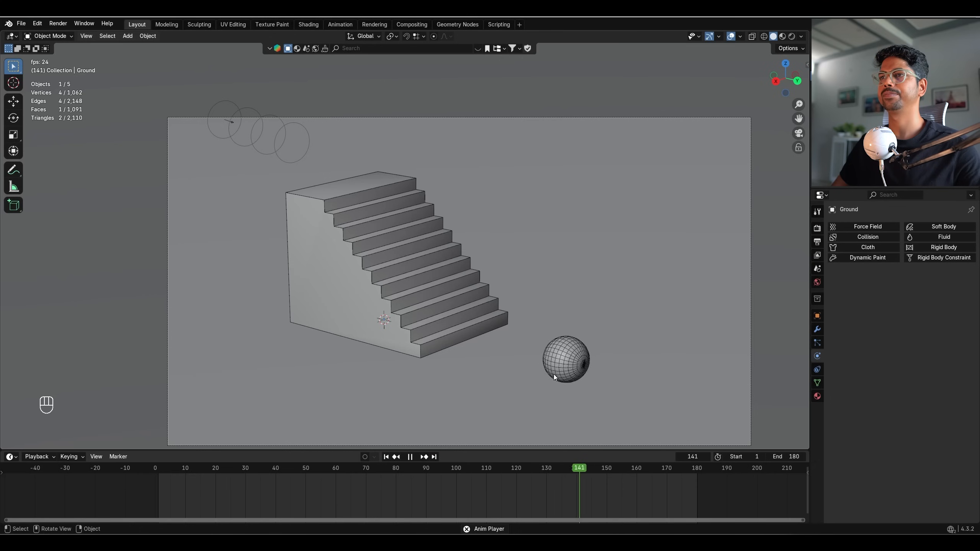
{"action": "key", "text": "space"}
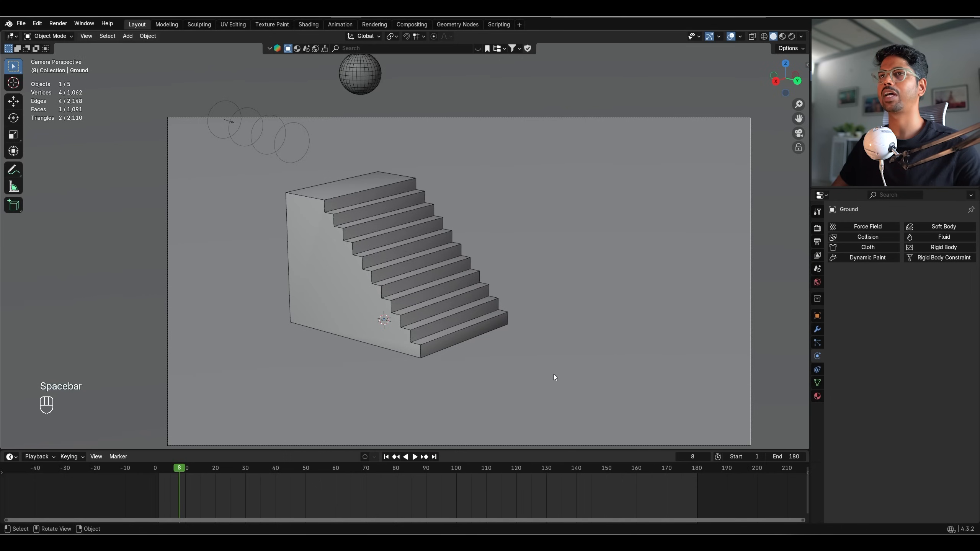
- Delete the wind force field and save the file
{"action": "left_click", "coordinate": [228, 122]}
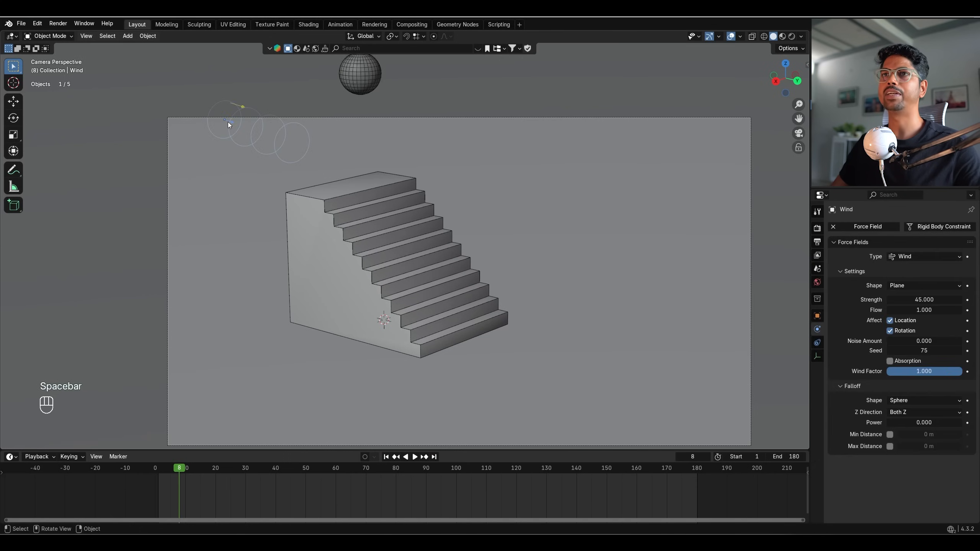
{"action": "key", "text": "Delete"}
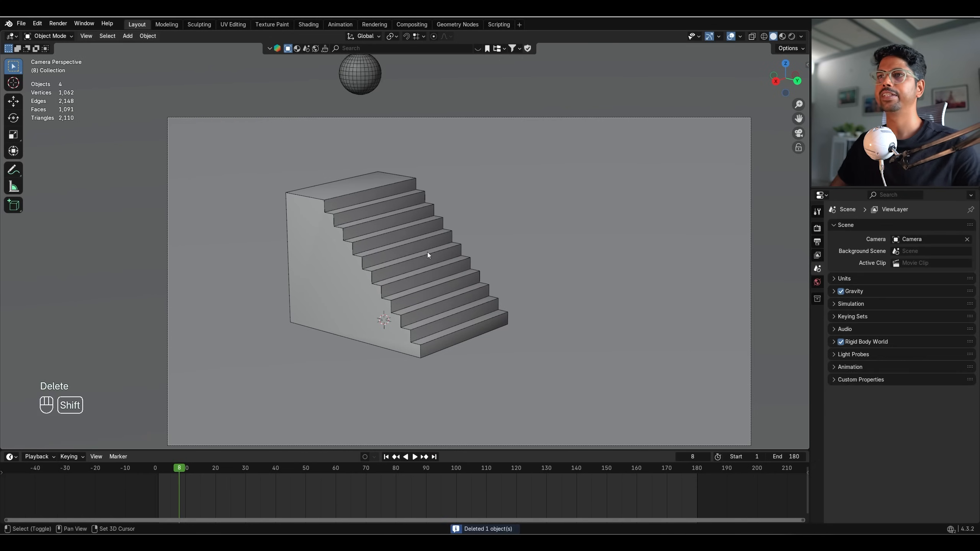
{"action": "middle_click_drag", "start_coordinate": [427, 251], "coordinate": [401, 222], "text": "shift"}
{"action": "key", "text": "ctrl+s"}
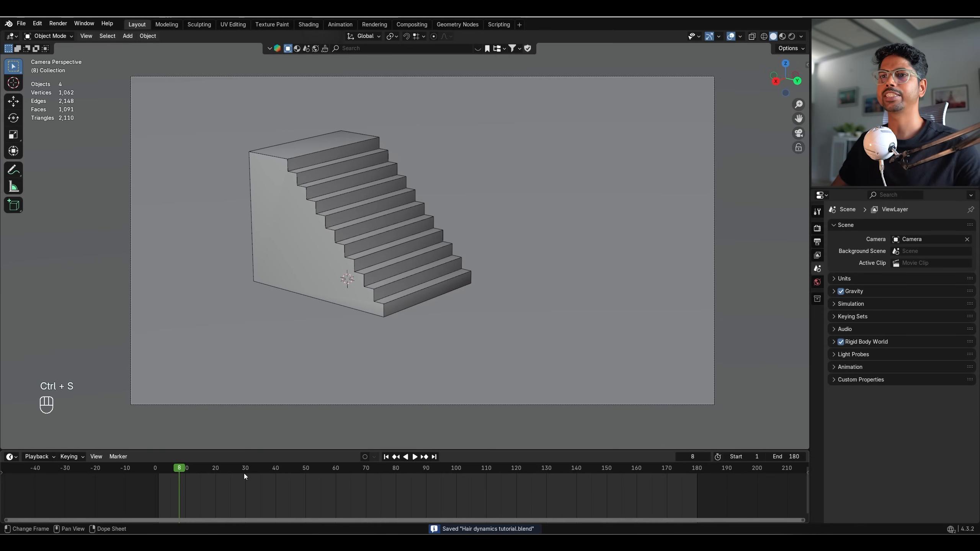
- Play and scrub the animation to frame 86, and save the file again
{"action": "key", "text": "space"}
{"action": "left_click_drag", "start_coordinate": [369, 474], "coordinate": [414, 488]}
{"action": "key", "text": "ctrl+s"}
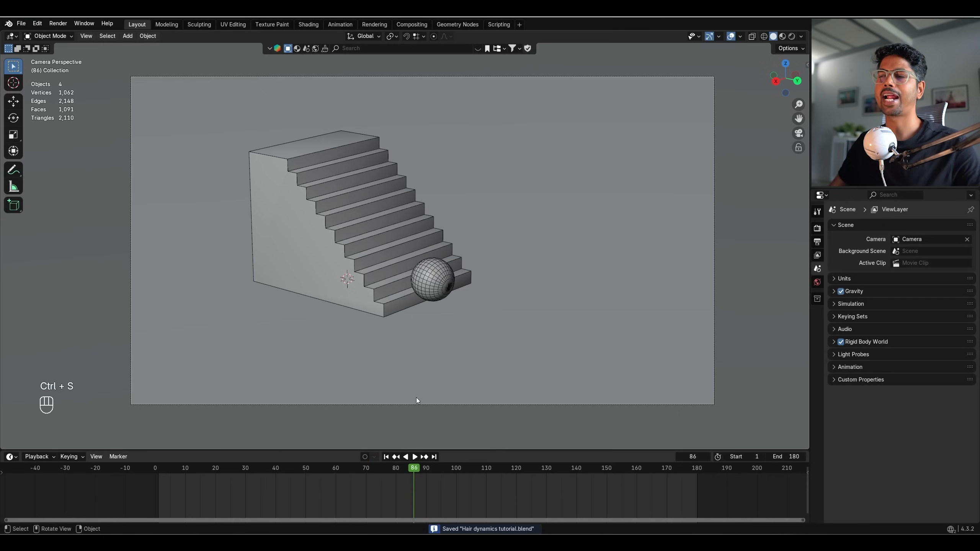
- Switch the viewport to Rendered shading and set the render engine to Cycles
{"action": "middle_click_drag", "start_coordinate": [417, 397], "coordinate": [465, 362], "text": "shift"}
{"action": "left_click_drag", "start_coordinate": [798, 105], "coordinate": [798, 100]}
{"action": "left_click_drag", "start_coordinate": [799, 119], "coordinate": [794, 106]}
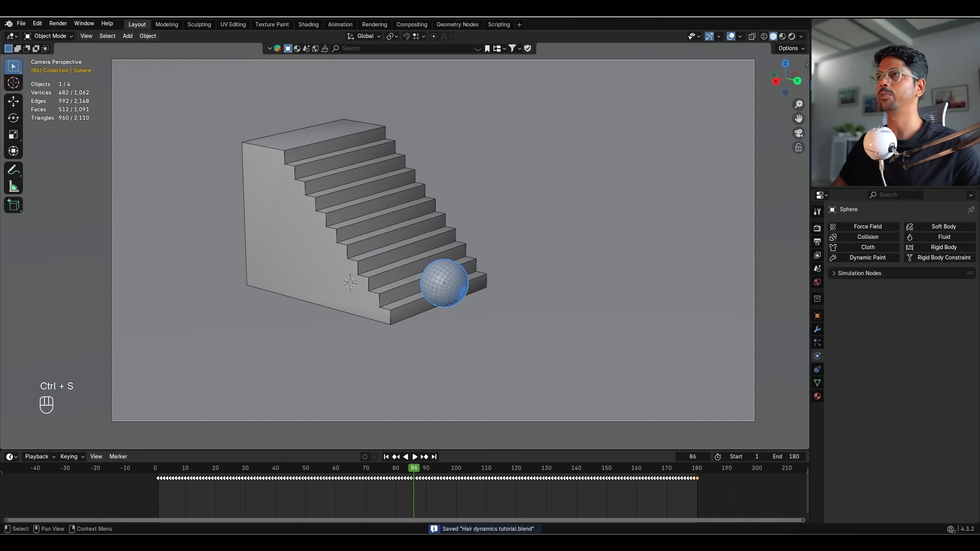
{"action": "left_click", "coordinate": [791, 36]}
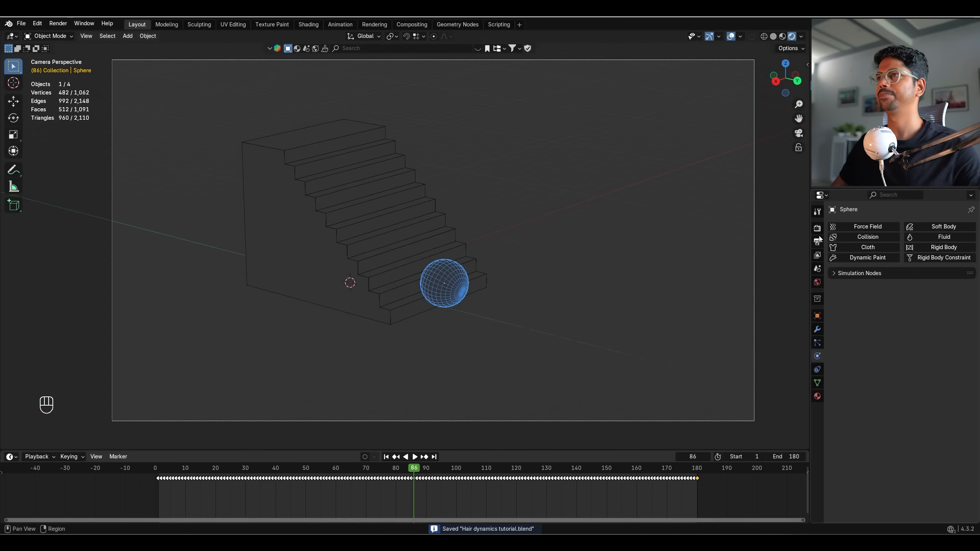
{"action": "left_click", "coordinate": [817, 228]}
{"action": "left_click", "coordinate": [911, 227]}
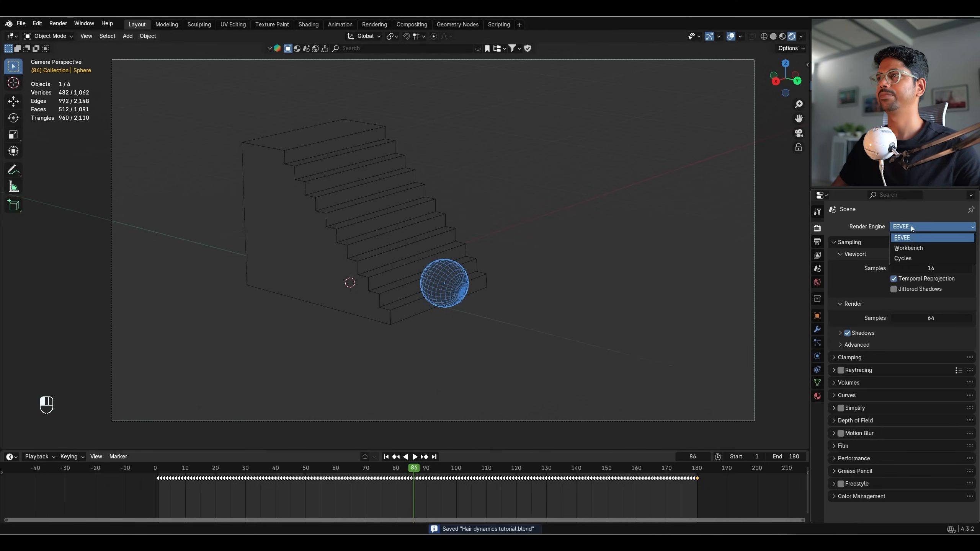
{"action": "left_click", "coordinate": [906, 259]}
- Light the world with an Environment Texture using the image studio_small_08_4k.hdr
{"action": "left_click", "coordinate": [817, 282]}
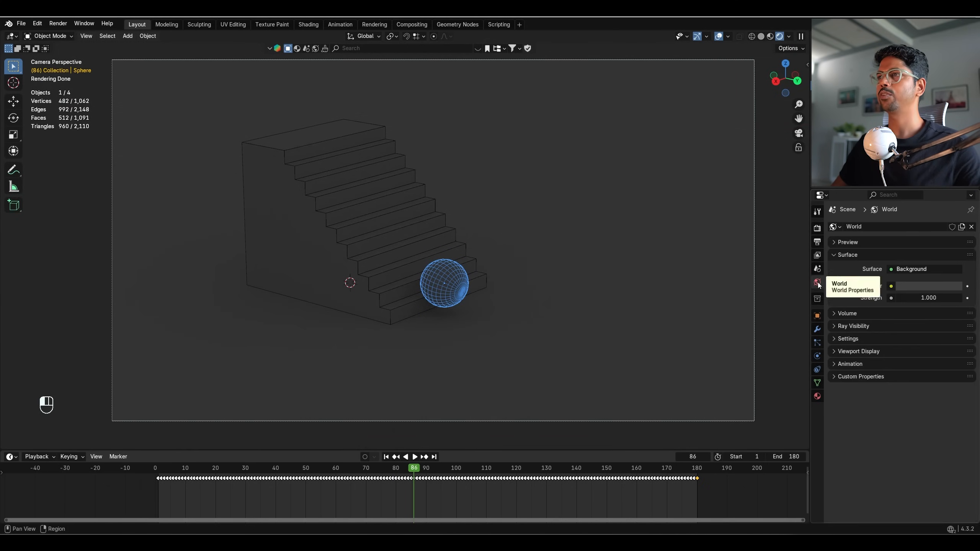
{"action": "left_click", "coordinate": [891, 285]}
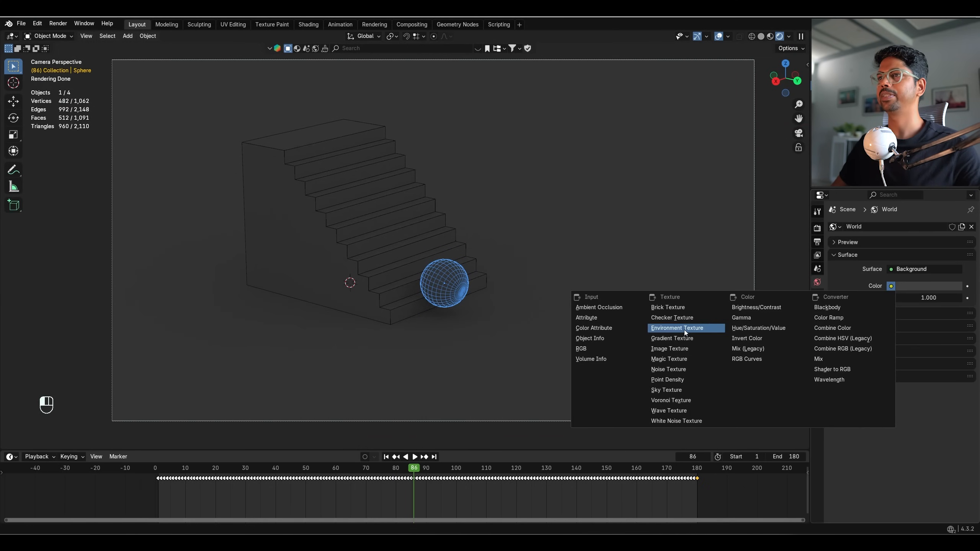
{"action": "left_click", "coordinate": [701, 326]}
{"action": "left_click", "coordinate": [938, 299]}
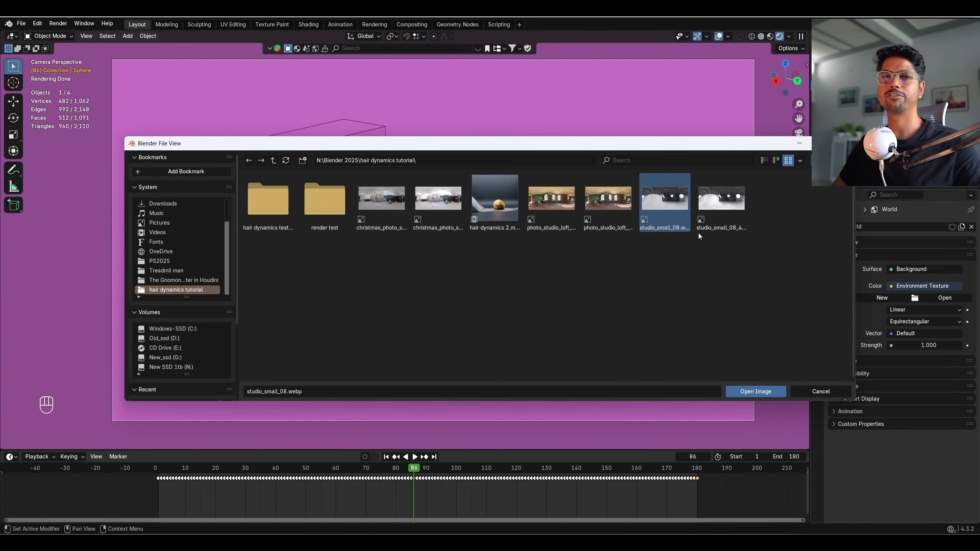
{"action": "left_click", "coordinate": [723, 216]}
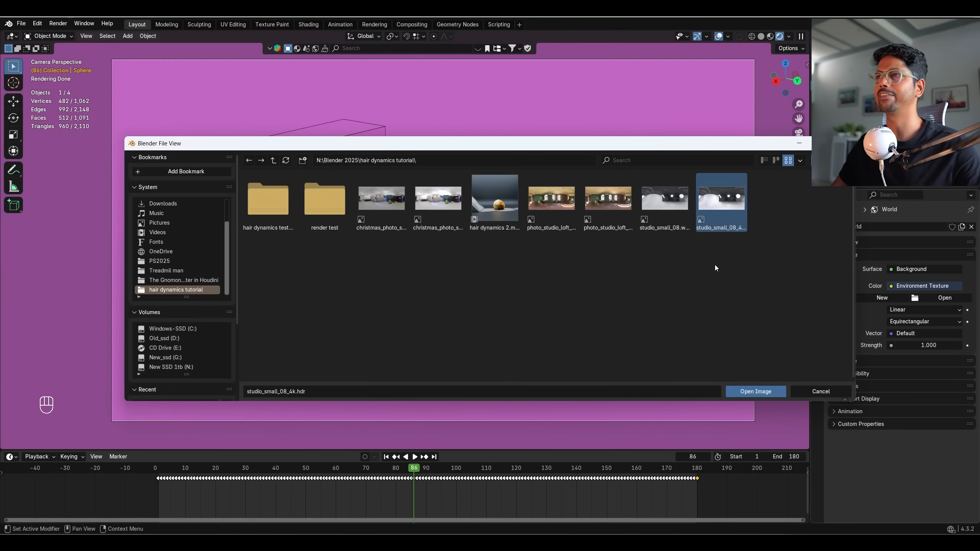
{"action": "left_click", "coordinate": [754, 391]}
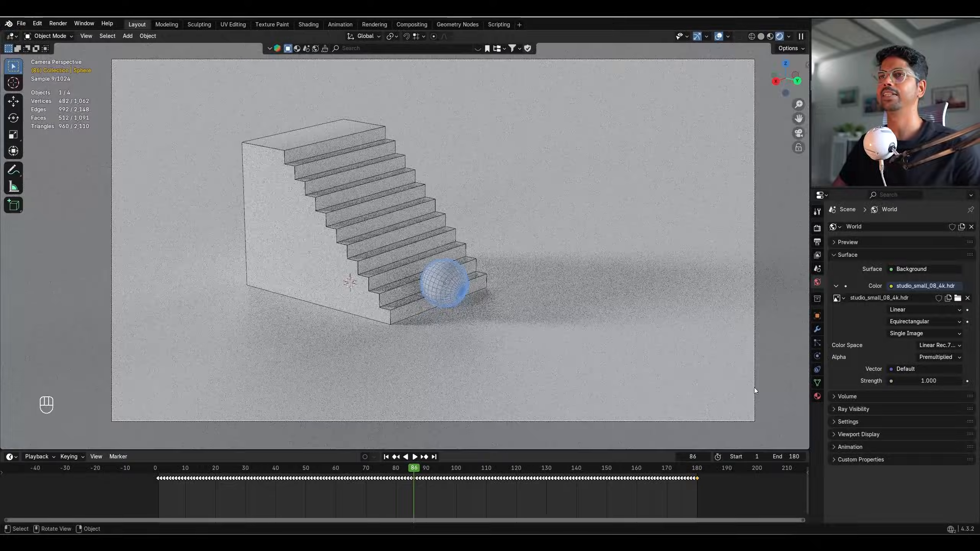
- Lower the opacity of the wireframe overlay in the viewport and save the file
{"action": "left_click", "coordinate": [728, 36]}
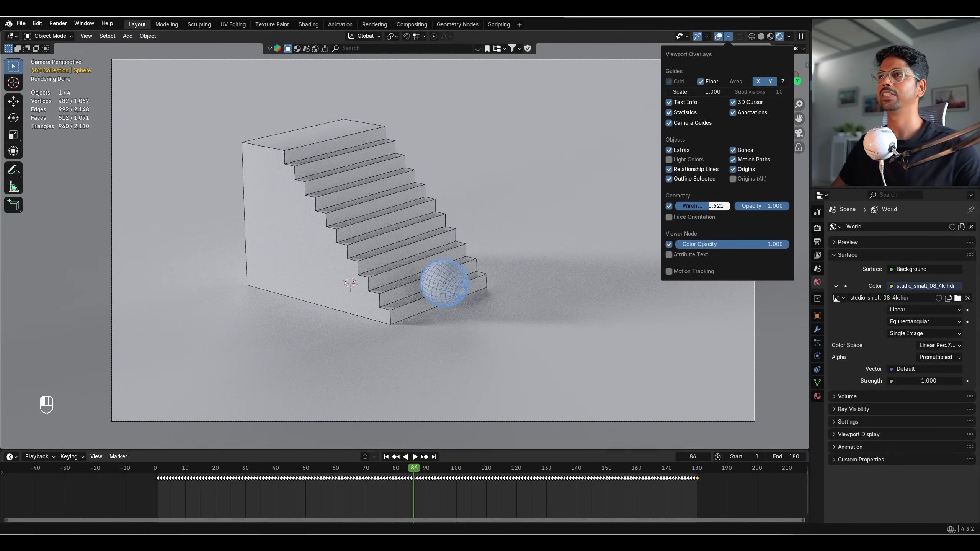
{"action": "left_click_drag", "start_coordinate": [785, 208], "coordinate": [741, 209]}
{"action": "key", "text": "ctrl+s"}
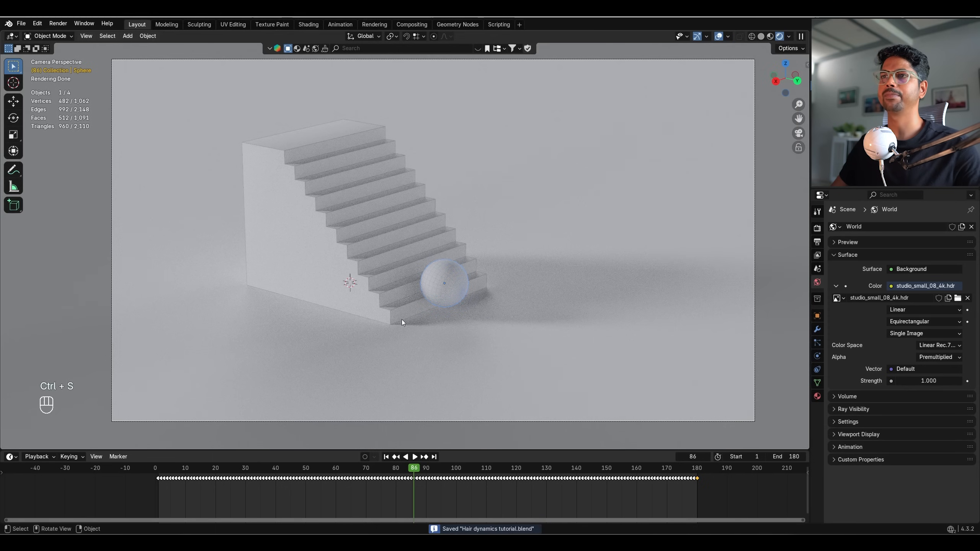
- Select the camera and raise its viewport passepartout to full opacity so the area outside the frame is black
{"action": "middle_click_drag", "start_coordinate": [461, 319], "coordinate": [464, 320], "text": "shift"}
{"action": "middle_click_drag", "start_coordinate": [379, 331], "coordinate": [368, 329], "text": "shift"}
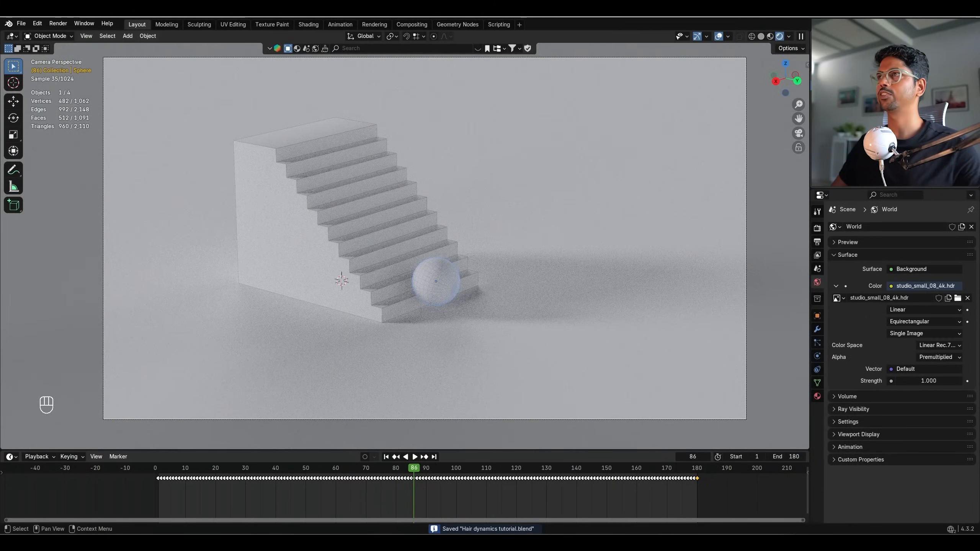
{"action": "left_click", "coordinate": [850, 66]}
{"action": "left_click", "coordinate": [818, 356]}
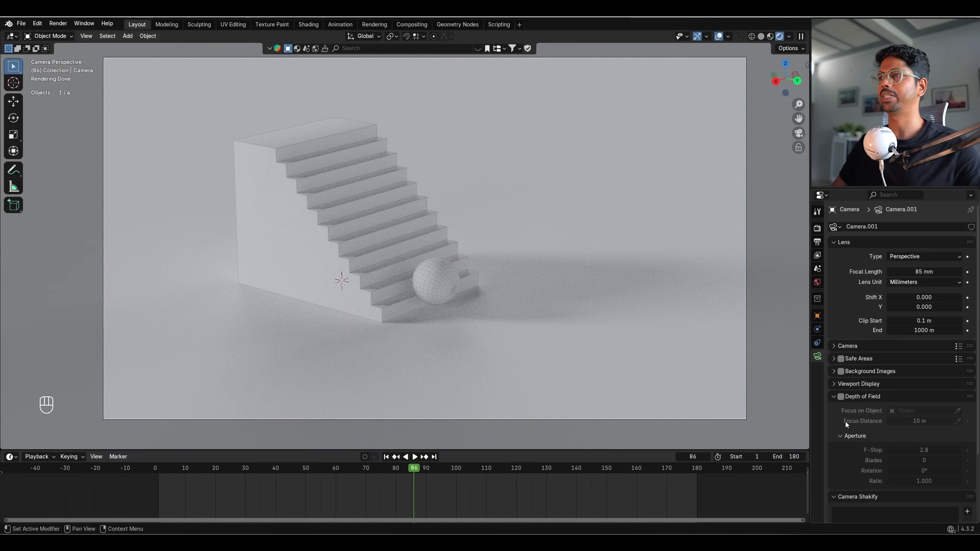
{"action": "left_click", "coordinate": [861, 383]}
{"action": "scroll", "coordinate": [887, 412], "scroll_direction": "down", "scroll_amount": 4}
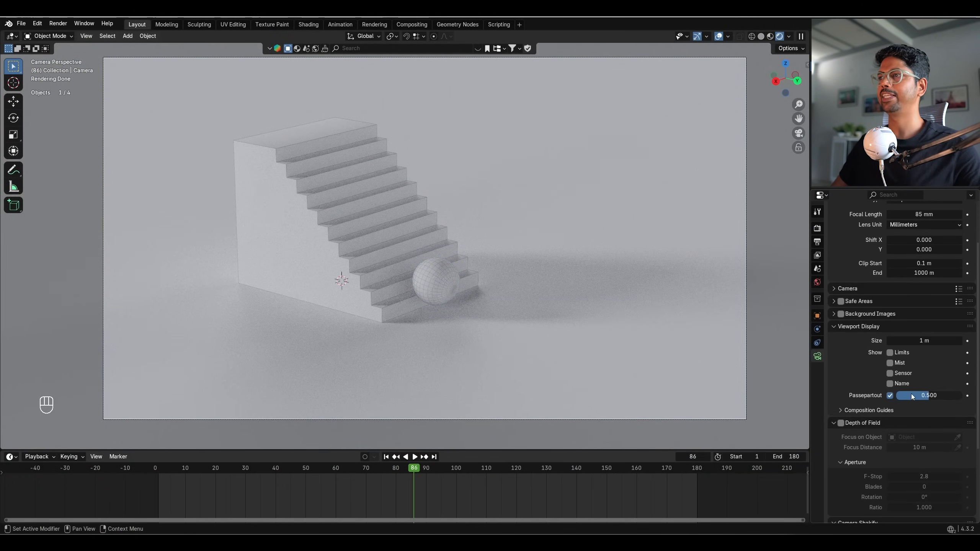
{"action": "left_click_drag", "start_coordinate": [913, 396], "coordinate": [957, 397]}
{"action": "left_click", "coordinate": [848, 326]}
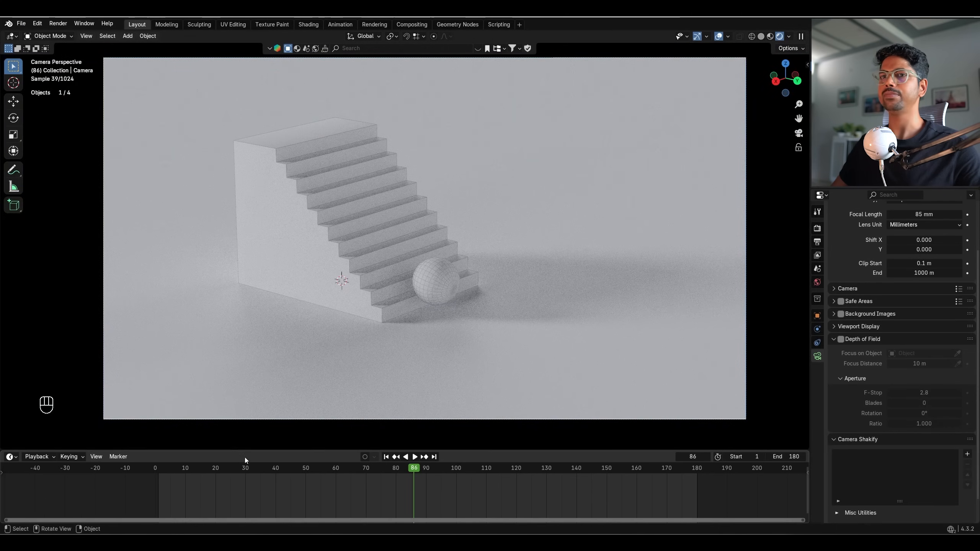
- Enlarge the timeline area and turn it into a Shader Editor showing the World nodes
{"action": "left_click_drag", "start_coordinate": [25, 449], "coordinate": [26, 380]}
{"action": "left_click", "coordinate": [11, 386]}
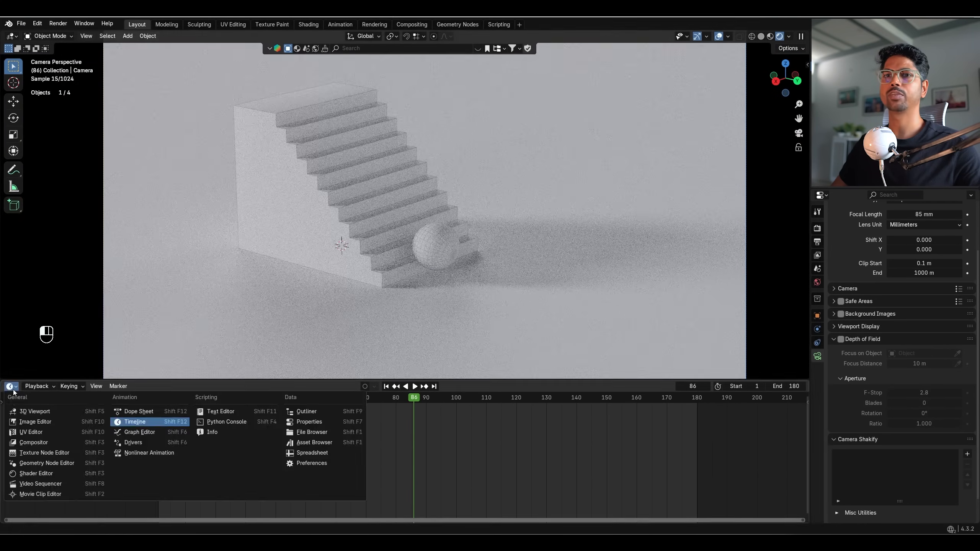
{"action": "left_click", "coordinate": [41, 474]}
{"action": "left_click", "coordinate": [41, 386]}
{"action": "left_click", "coordinate": [52, 417]}
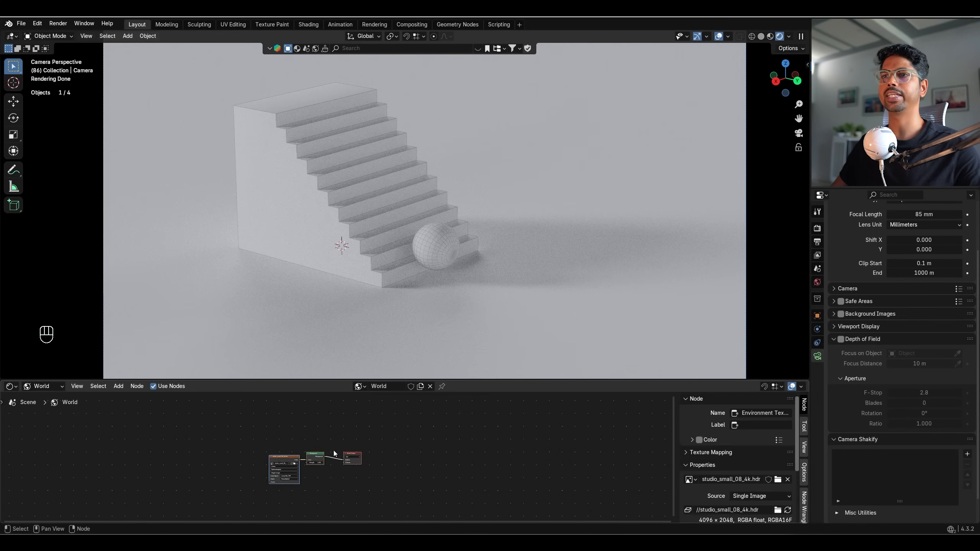
- Add Texture Coordinate and Mapping nodes to the environment texture, set the Mapping Z rotation to 130°, and save the file
{"action": "scroll", "coordinate": [423, 432], "scroll_direction": "up", "scroll_amount": 3}
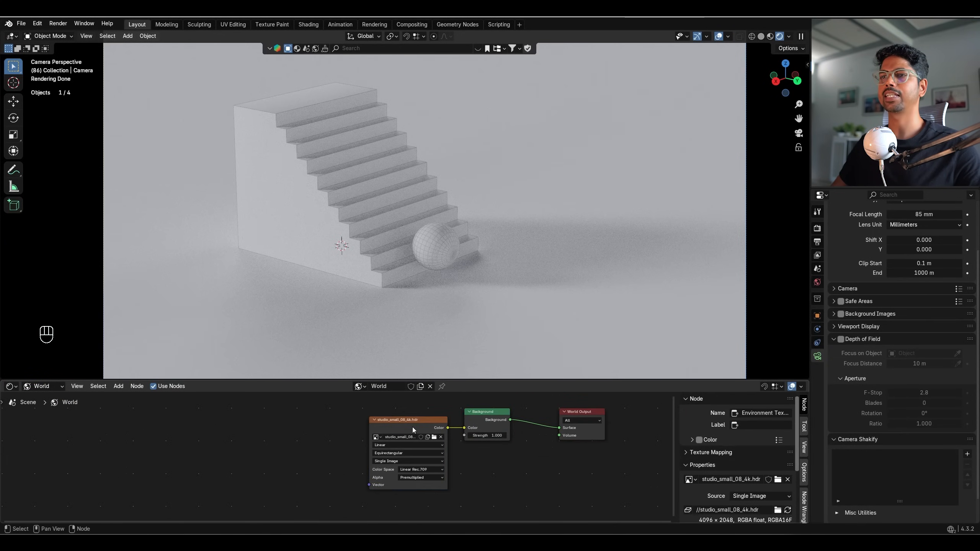
{"action": "key", "text": "ctrl+t"}
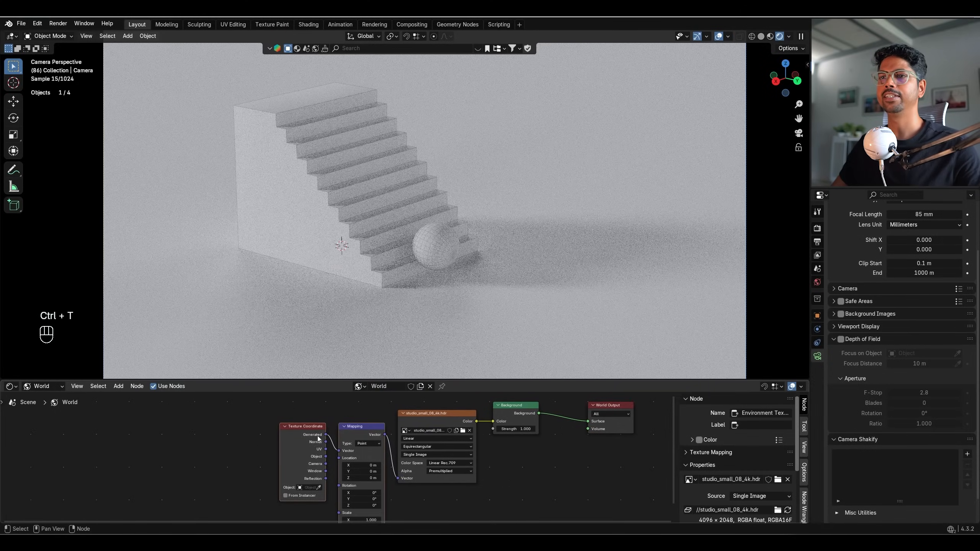
{"action": "middle_click_drag", "start_coordinate": [285, 475], "coordinate": [281, 443]}
{"action": "left_click_drag", "start_coordinate": [356, 474], "coordinate": [404, 501]}
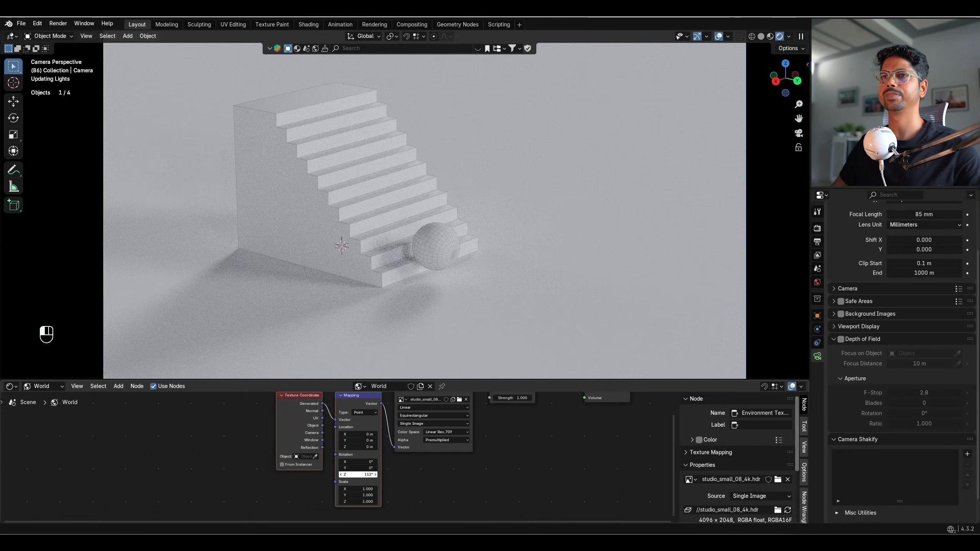
{"action": "mouse_move", "coordinate": [359, 475]}
{"action": "left_mouse_down"}
{"action": "mouse_move", "coordinate": [375, 474]}
{"action": "mouse_move", "coordinate": [359, 471]}
{"action": "left_mouse_up"}
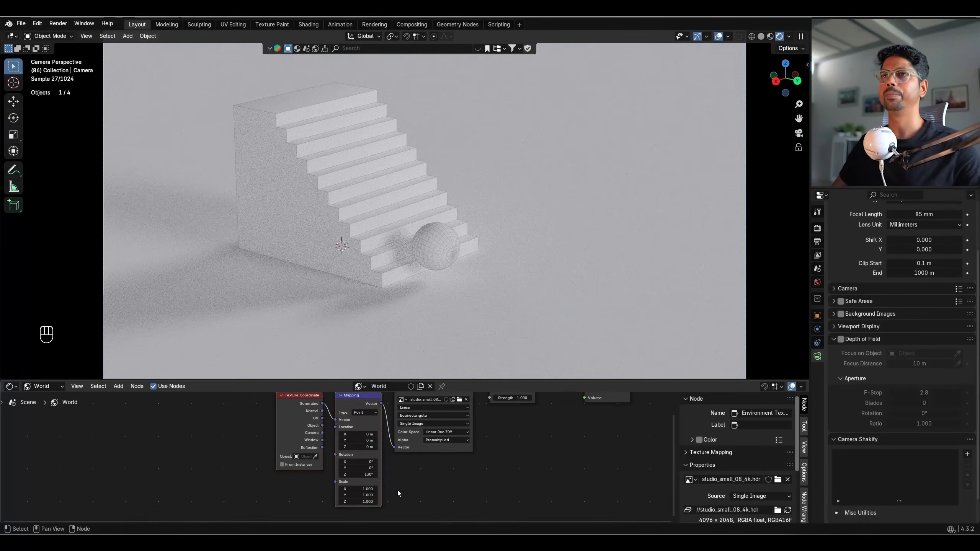
{"action": "key", "text": "ctrl+s"}
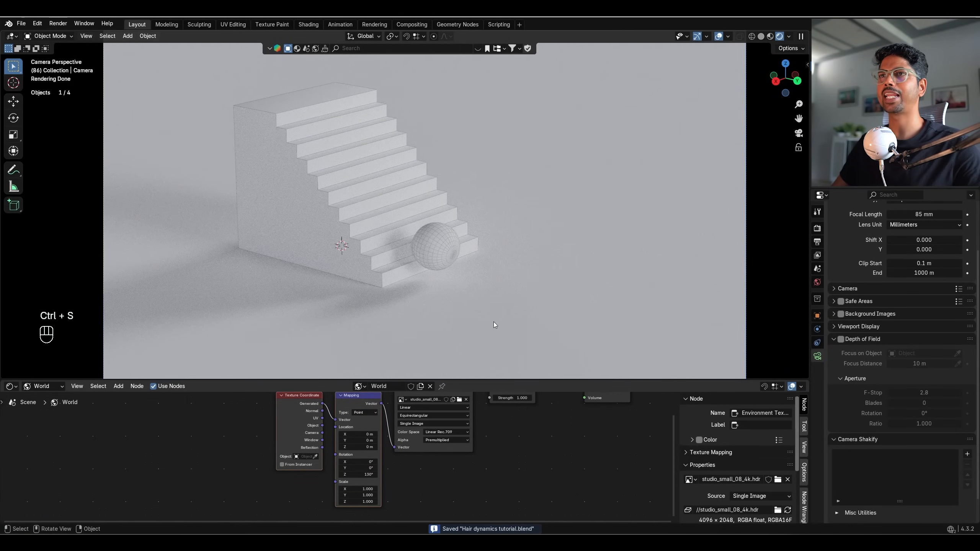
- Set the world Background node's strength to 0.5 and save the file
{"action": "middle_click_drag", "start_coordinate": [529, 402], "coordinate": [455, 439]}
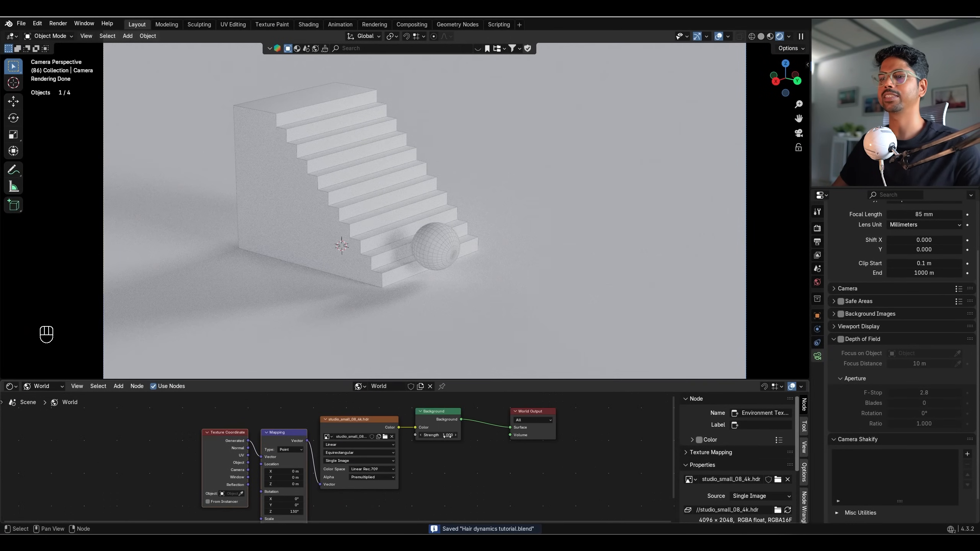
{"action": "left_click", "coordinate": [447, 436]}
{"action": "type", "text": "0.5"}
{"action": "key", "text": "Return"}
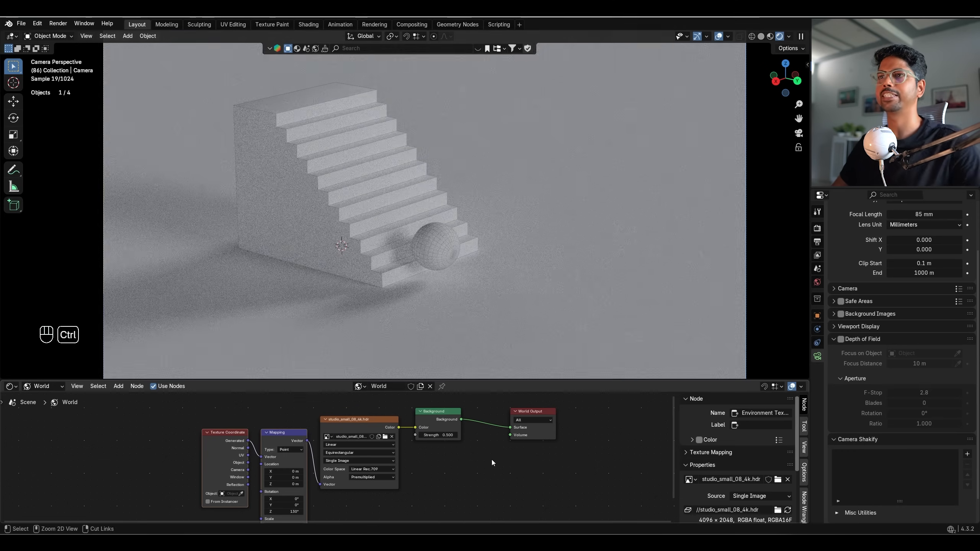
{"action": "key", "text": "ctrl+s"}
- Add an area light, raise it vertically above the staircase and scale it up
{"action": "key", "text": "shift+a"}
{"action": "mouse_move", "coordinate": [518, 255]}
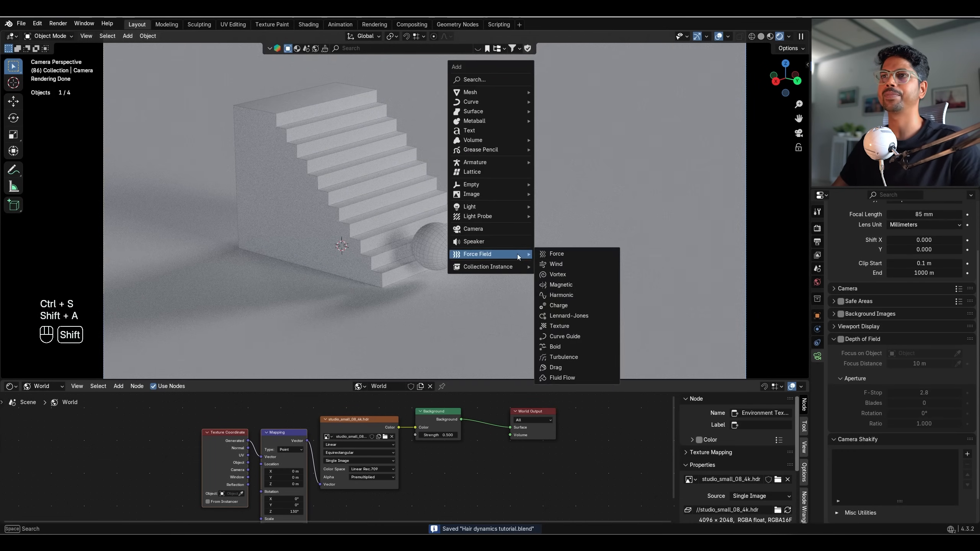
{"action": "mouse_move", "coordinate": [486, 218]}
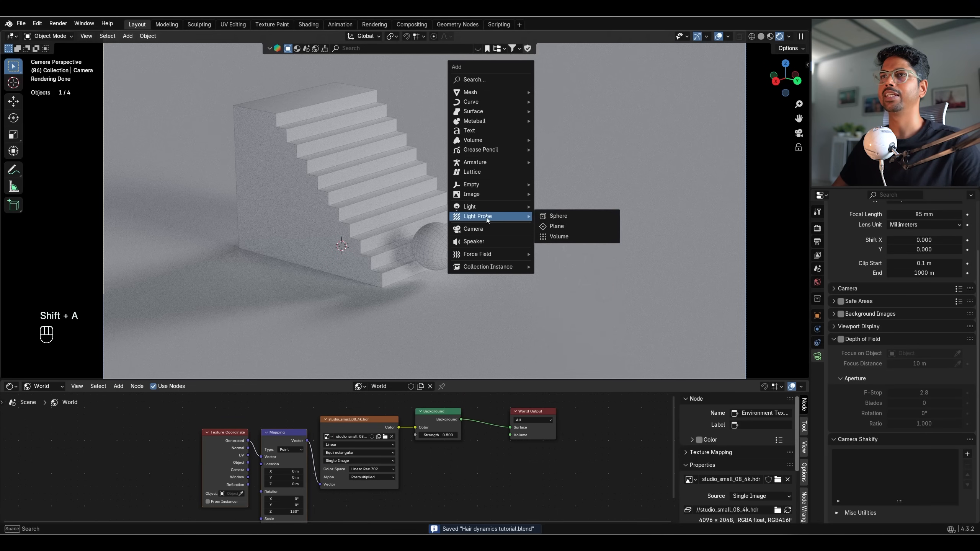
{"action": "left_click", "coordinate": [557, 238]}
{"action": "key", "text": "g"}
{"action": "key", "text": "z"}
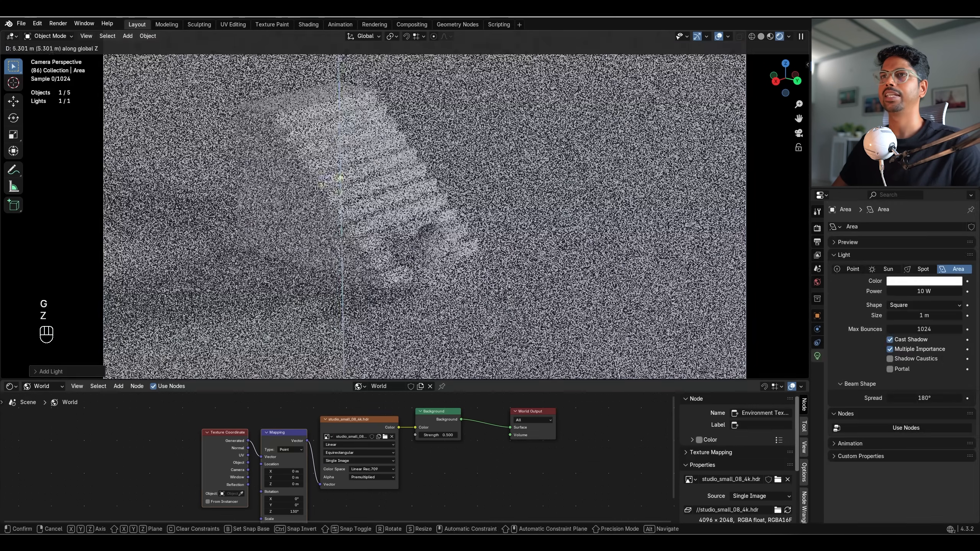
{"action": "left_click", "coordinate": [387, 104]}
{"action": "key", "text": "s"}
{"action": "left_click", "coordinate": [390, 353]}
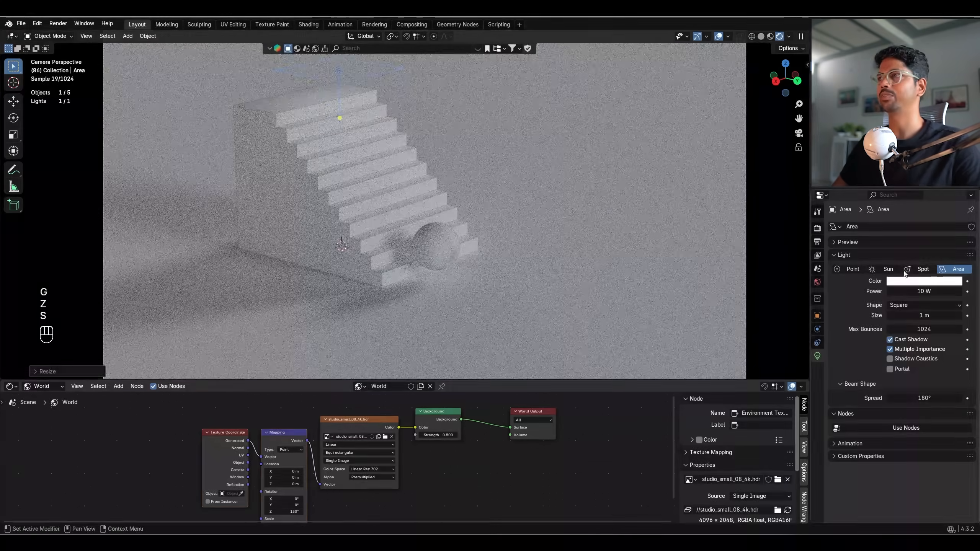
- Set the area light's power to 1000 W
{"action": "left_click", "coordinate": [909, 289]}
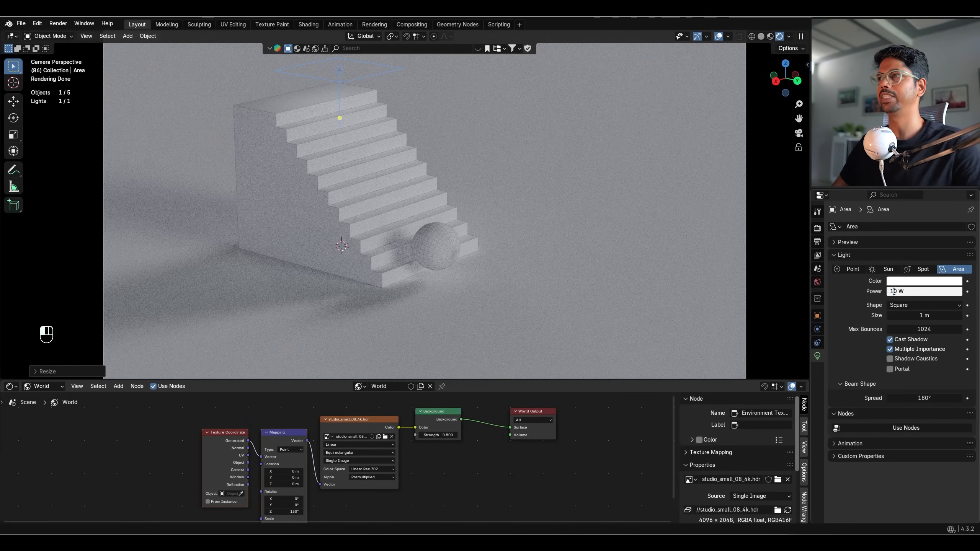
{"action": "type", "text": "1000"}
{"action": "key", "text": "Return"}
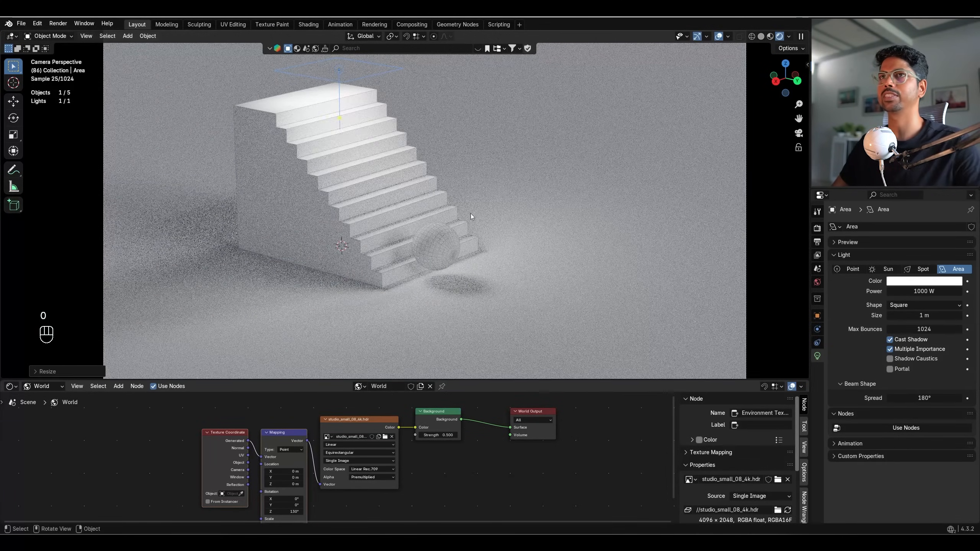
- Move the area light higher along the Z axis and save the file
{"action": "key", "text": "g"}
{"action": "key", "text": "z"}
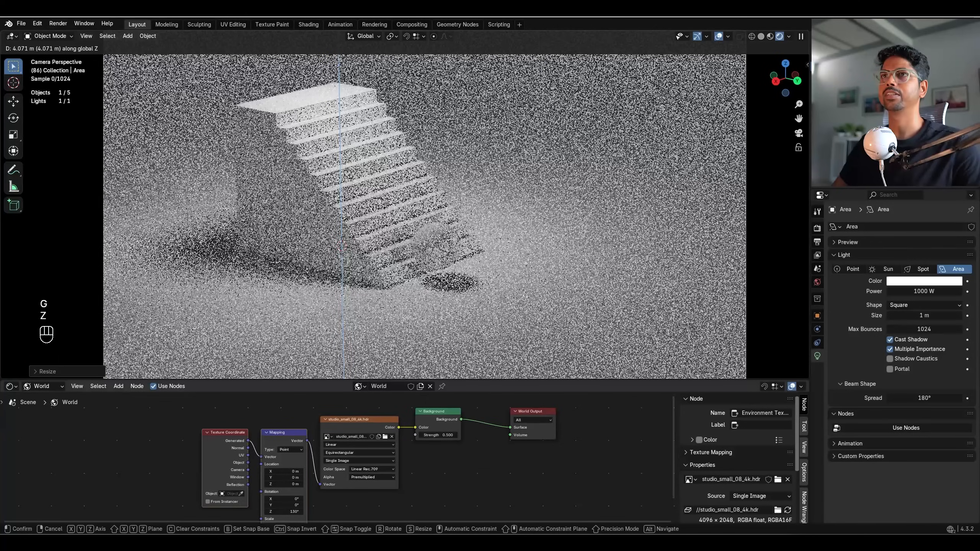
{"action": "left_click", "coordinate": [445, 136]}
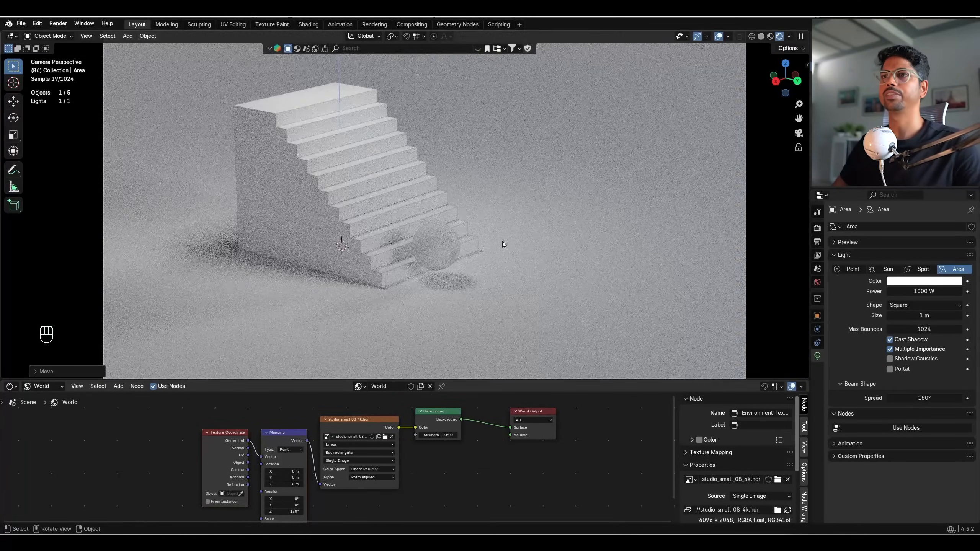
{"action": "key", "text": "ctrl+s"}
- Change the Shader Editor back to the Timeline and play the rendered animation from the first frame
{"action": "left_click", "coordinate": [10, 385]}
{"action": "left_click", "coordinate": [117, 421]}
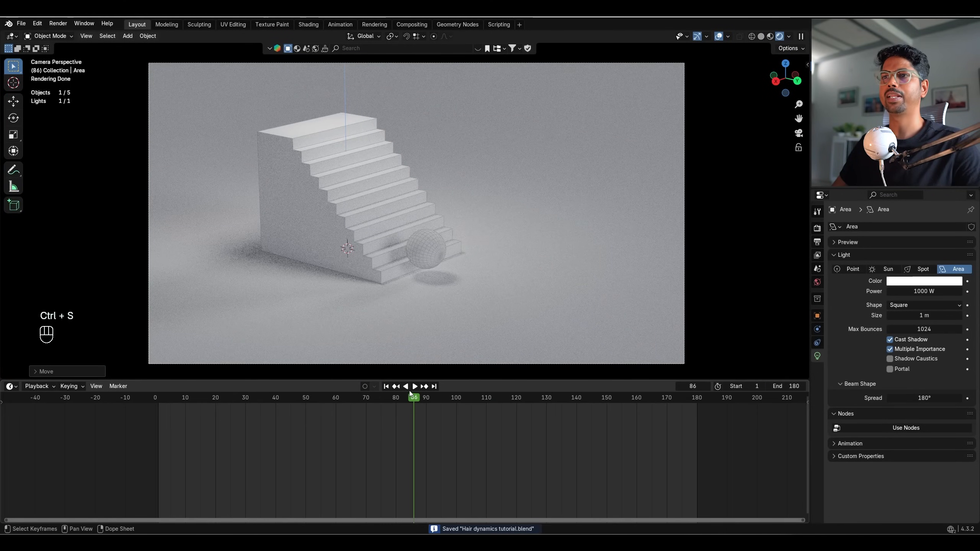
{"action": "left_click", "coordinate": [387, 386]}
{"action": "key", "text": "space"}
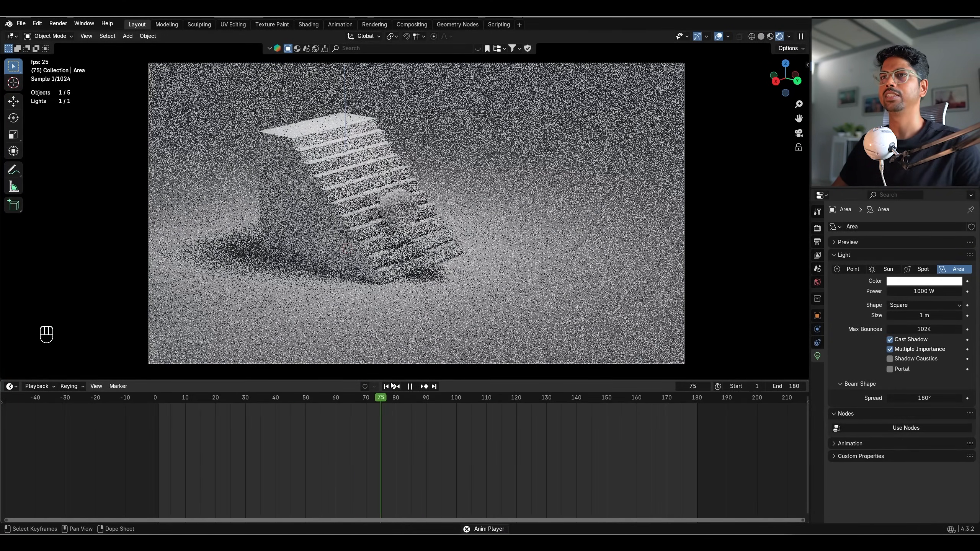
{"action": "key", "text": "space"}
- Enable viewport denoising in the Cycles sampling settings and save the file
{"action": "left_click", "coordinate": [813, 230]}
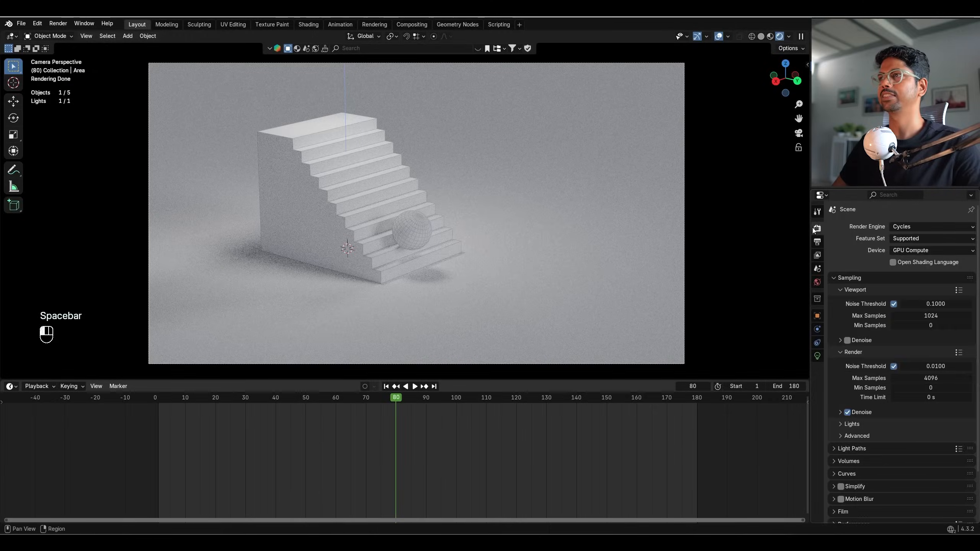
{"action": "key", "text": "ctrl+s"}
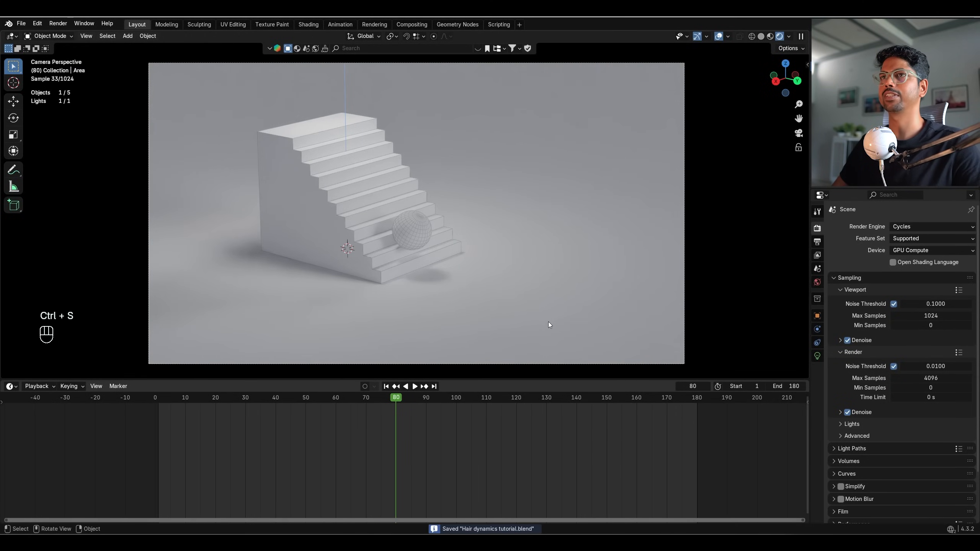
{"action": "key", "text": "ctrl+s"}
- Return to the first frame, select the sphere above the staircase in Solid shading, and save the file
{"action": "left_click", "coordinate": [385, 387]}
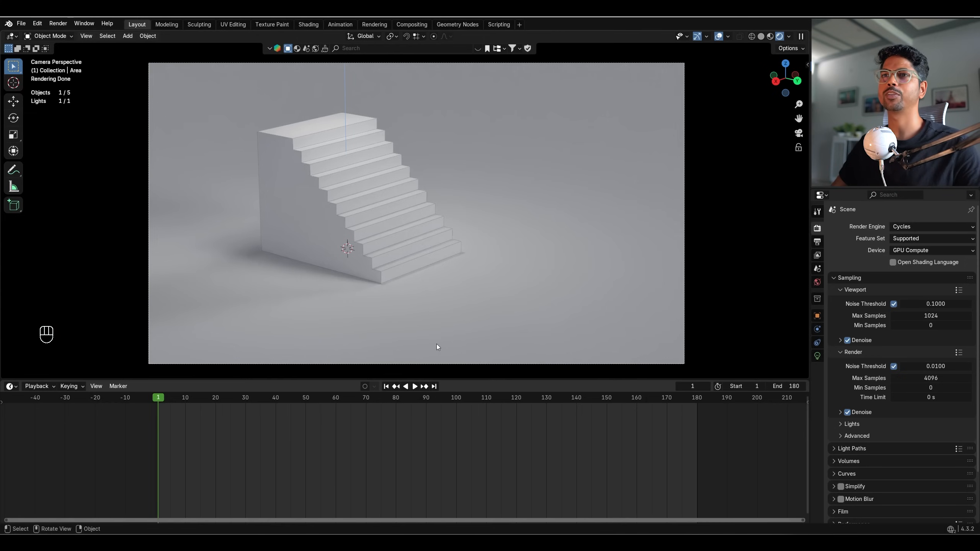
{"action": "key", "text": "space"}
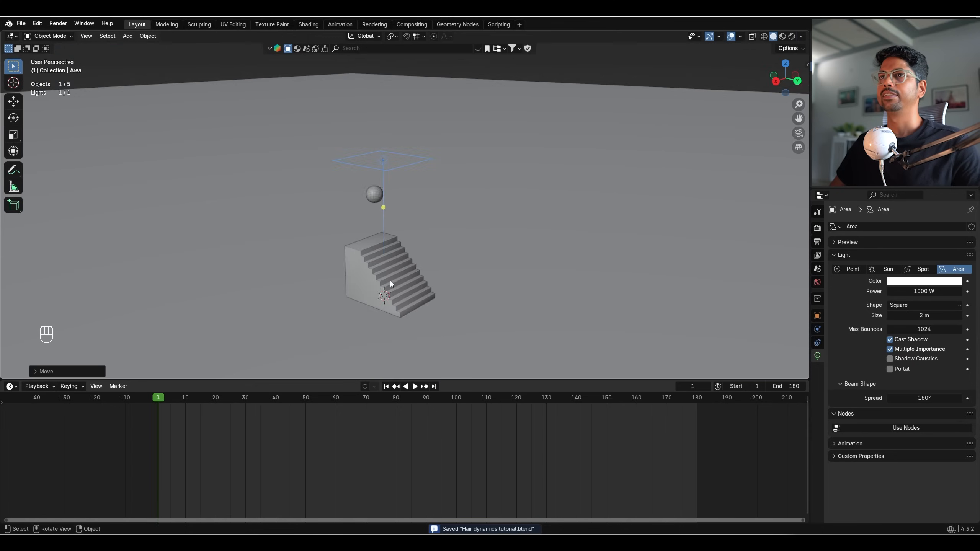
{"action": "scroll", "coordinate": [370, 239], "scroll_direction": "up", "scroll_amount": 3}
{"action": "middle_click_drag", "start_coordinate": [347, 201], "coordinate": [382, 195], "text": "shift"}
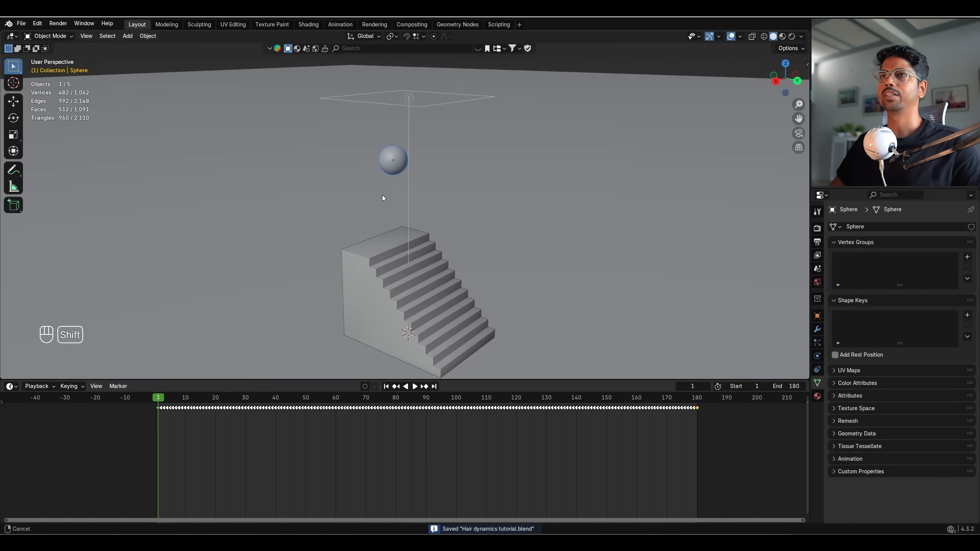
{"action": "scroll", "coordinate": [389, 193], "scroll_direction": "up", "scroll_amount": 5}
{"action": "middle_click_drag", "start_coordinate": [407, 164], "coordinate": [411, 215], "text": "shift"}
{"action": "key", "text": "ctrl+s"}
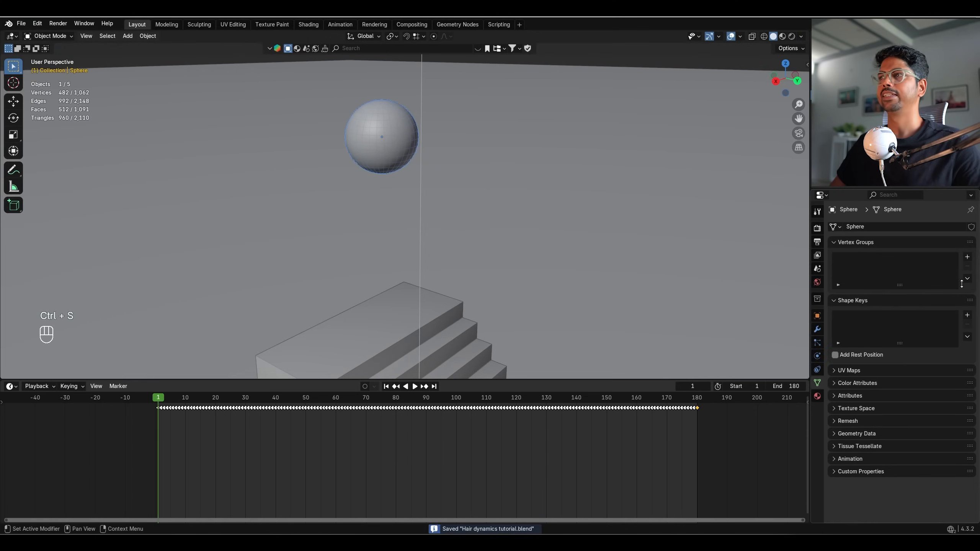
- Add a particle system to the sphere, preview its emitter particles, and return to the first frame
{"action": "left_click", "coordinate": [817, 343]}
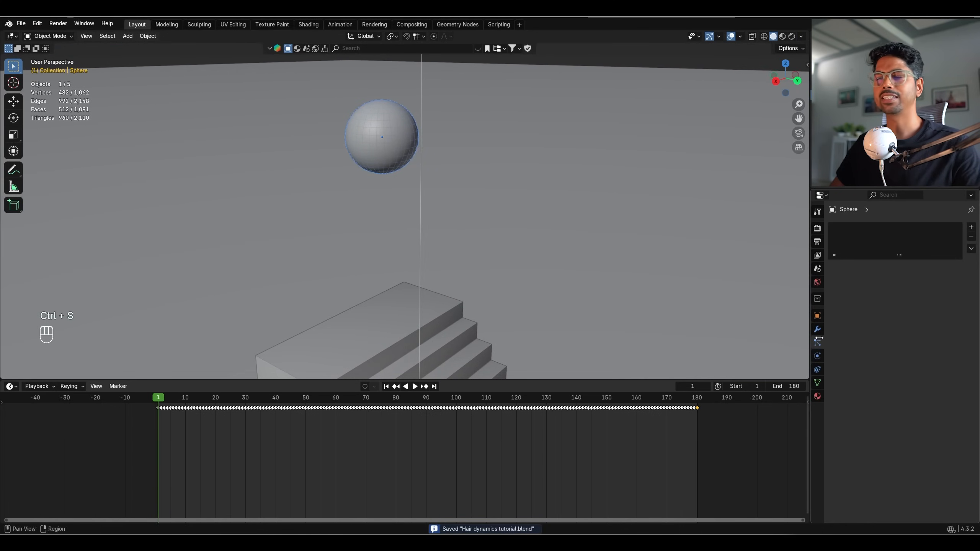
{"action": "left_click", "coordinate": [971, 227]}
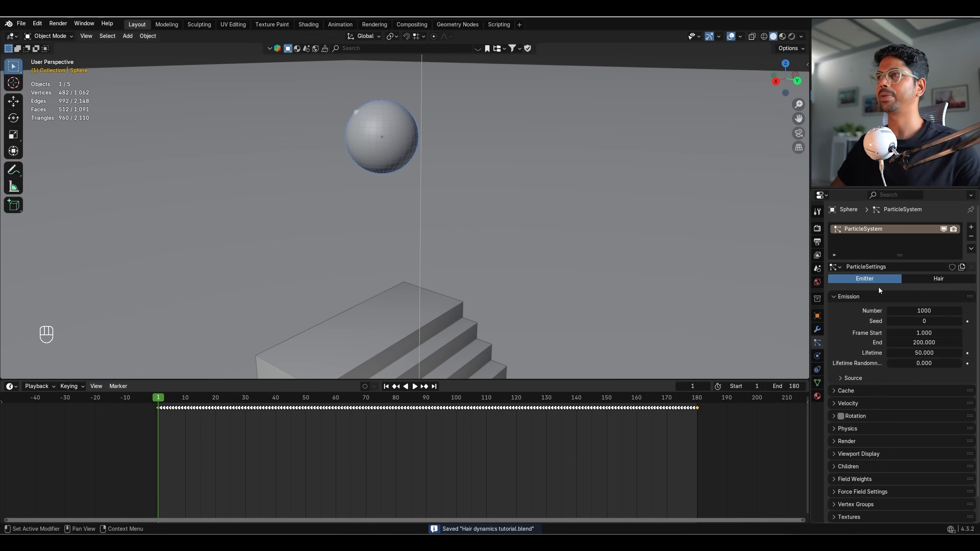
{"action": "key", "text": "space"}
{"action": "key", "text": "space"}
{"action": "key", "text": "space"}
{"action": "key", "text": "space"}
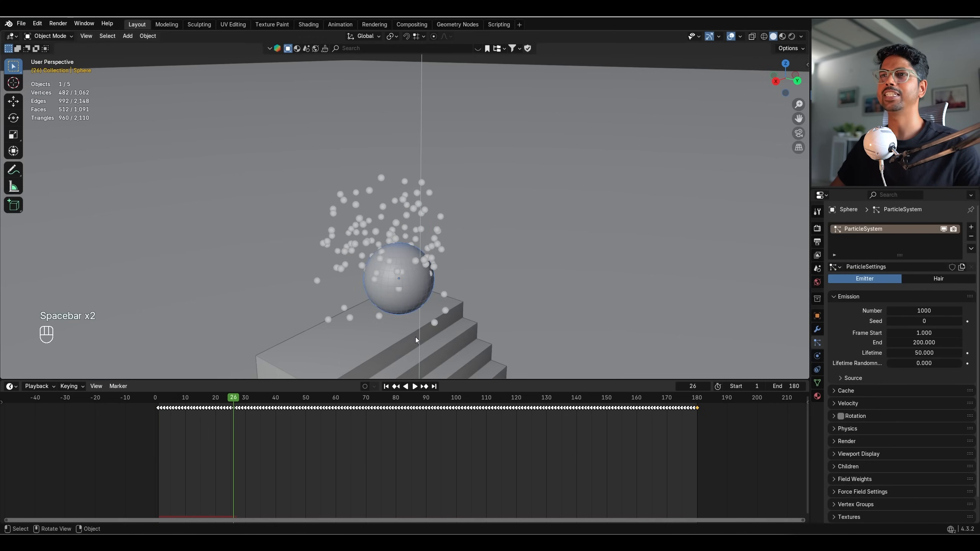
{"action": "left_click", "coordinate": [386, 387]}
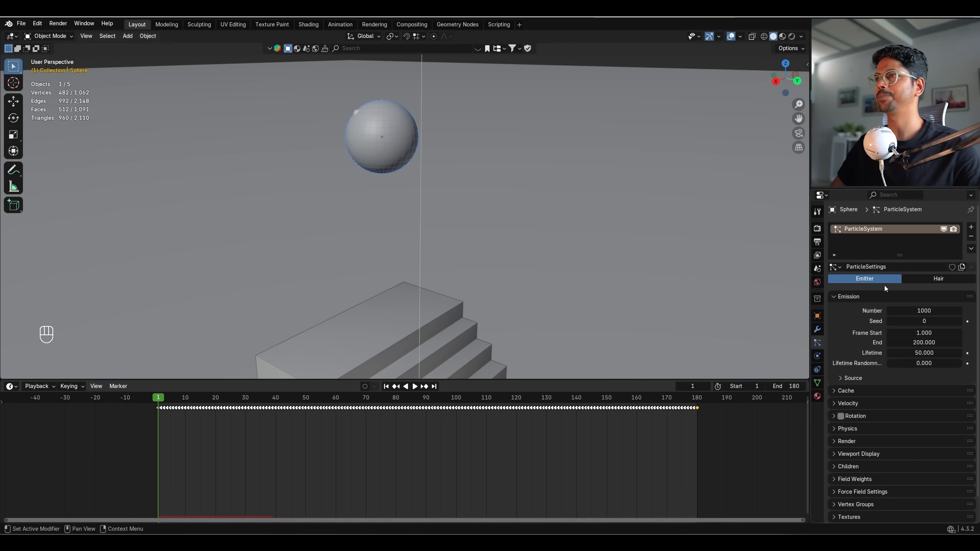
- Change the sphere's particle system to Hair, with a number of 100 and a hair length of 1 m
{"action": "left_click", "coordinate": [938, 278]}
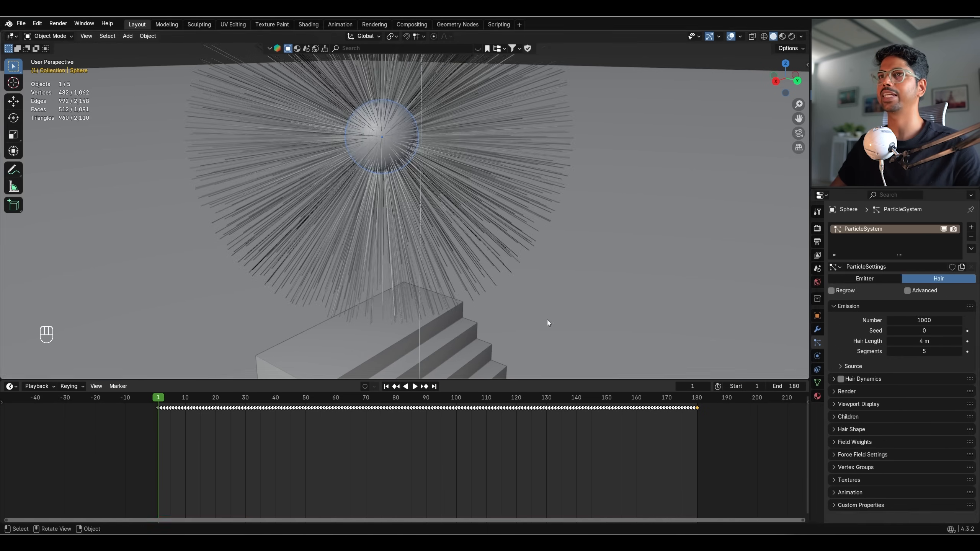
{"action": "key", "text": "space"}
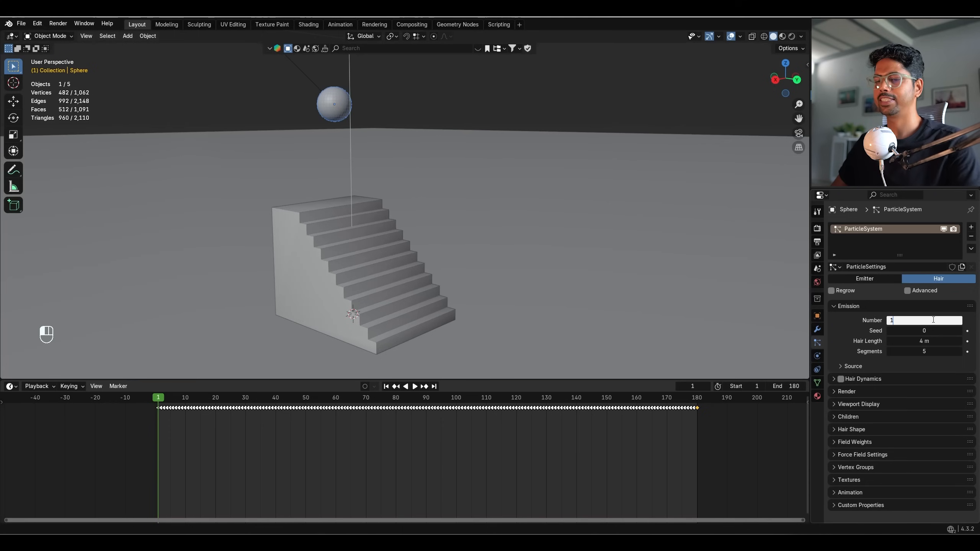
{"action": "type", "text": "100"}
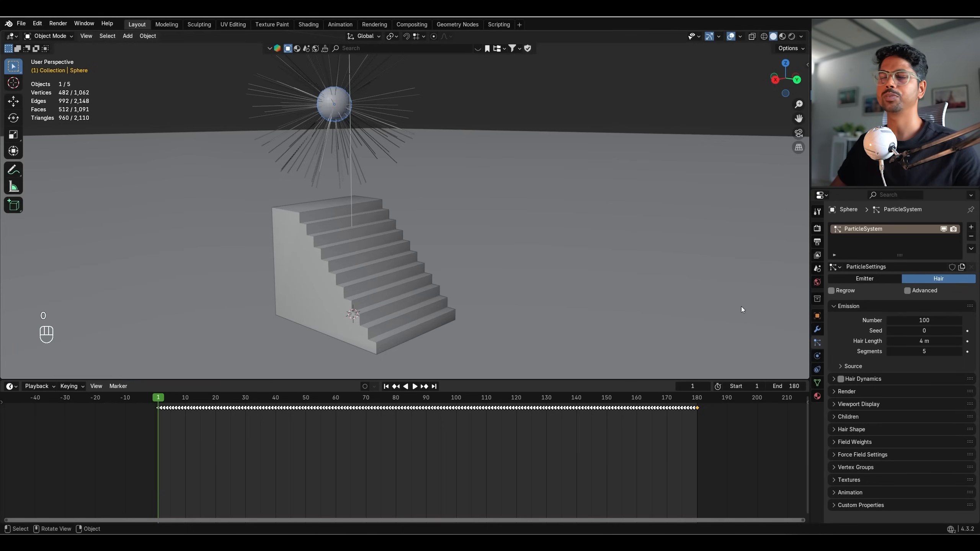
{"action": "left_click", "coordinate": [918, 341]}
{"action": "type", "text": "1"}
{"action": "key", "text": "Return"}
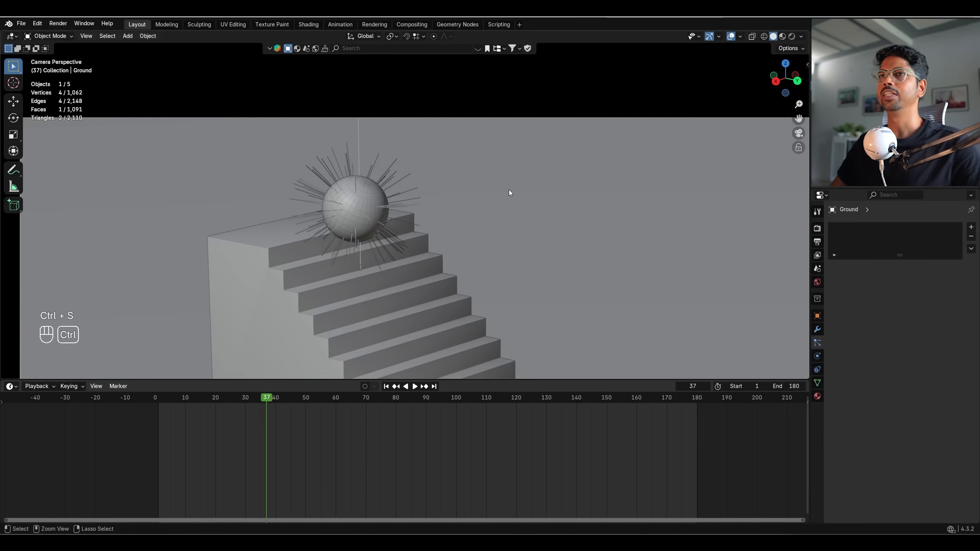
- Save the file and split the 3D viewport into two side-by-side views
{"action": "key", "text": "ctrl+s"}
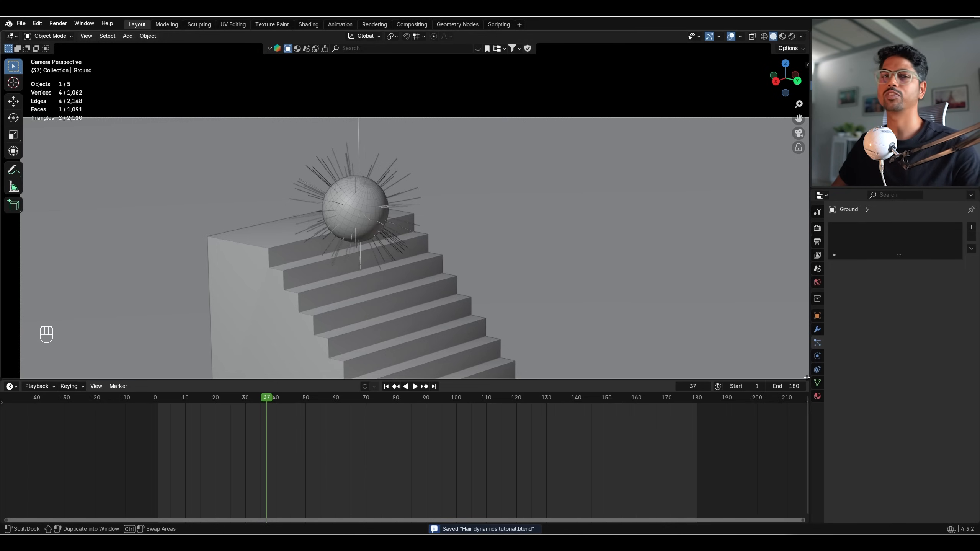
{"action": "left_click_drag", "start_coordinate": [806, 378], "coordinate": [412, 212]}
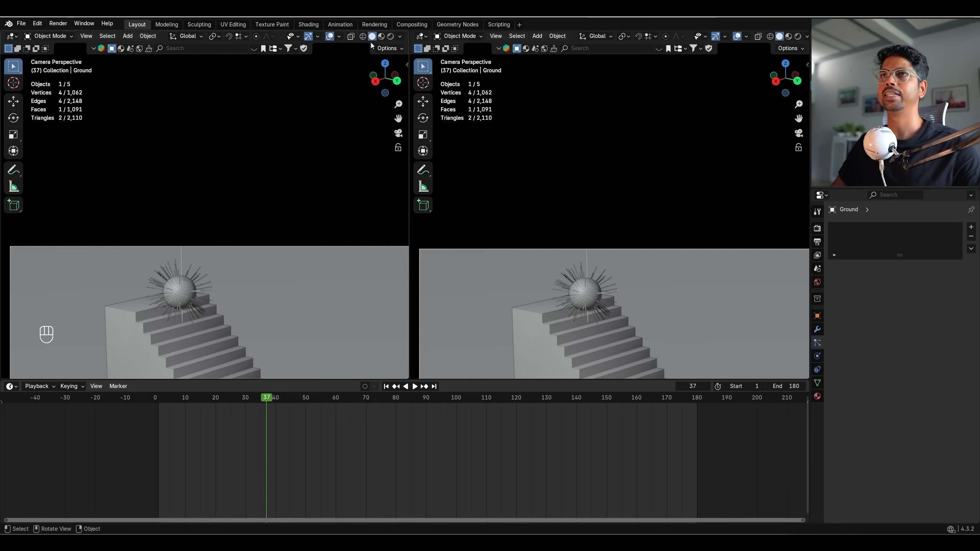
- Fit the camera frame in the first of the two viewports and hide its toolbar, overlays and gizmos
{"action": "left_click", "coordinate": [398, 135]}
{"action": "left_click", "coordinate": [398, 135]}
{"action": "scroll", "coordinate": [287, 158], "scroll_direction": "down", "scroll_amount": 3}
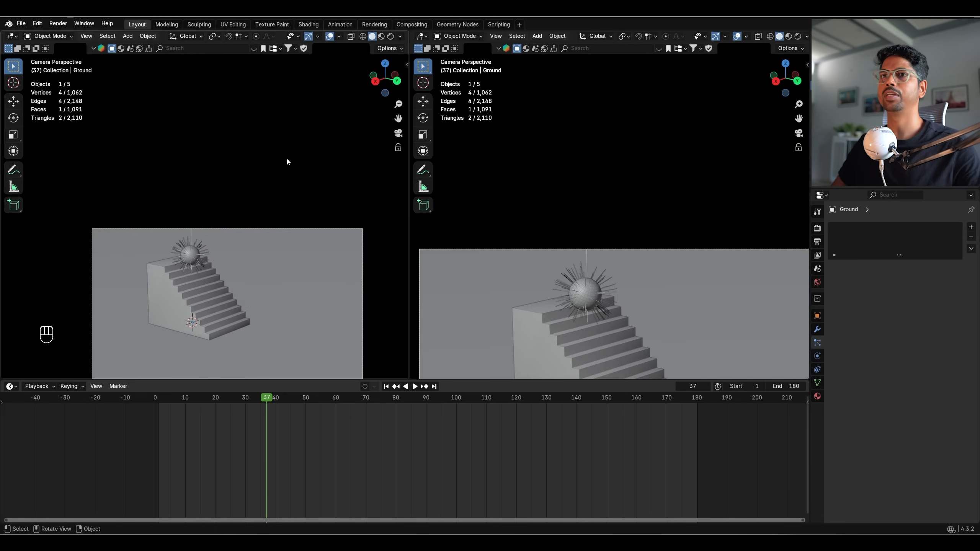
{"action": "middle_click_drag", "start_coordinate": [287, 161], "coordinate": [275, 125], "text": "shift"}
{"action": "key", "text": "t"}
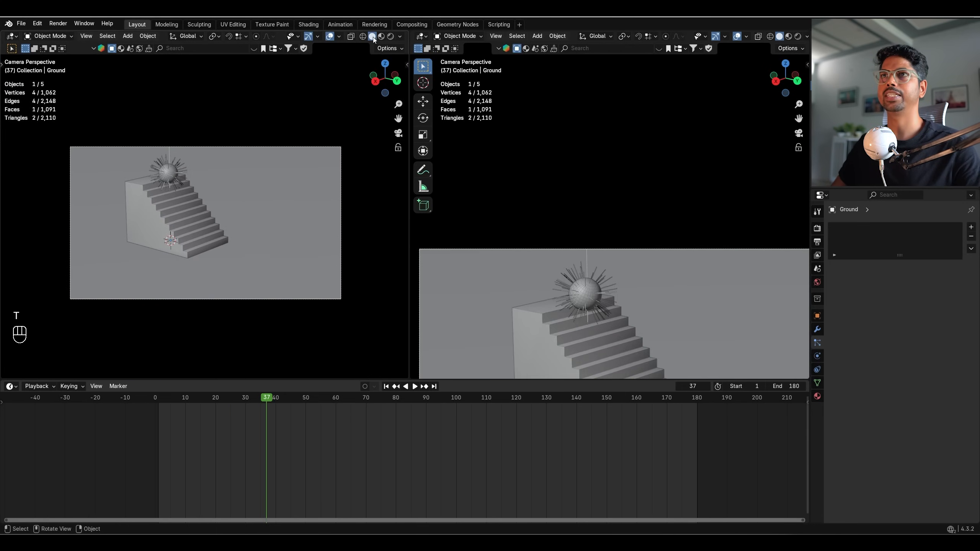
{"action": "left_click", "coordinate": [329, 35]}
{"action": "scroll", "coordinate": [315, 153], "scroll_direction": "up", "scroll_amount": 2}
{"action": "middle_click_drag", "start_coordinate": [316, 153], "coordinate": [321, 132], "text": "shift"}
{"action": "left_click", "coordinate": [308, 36]}
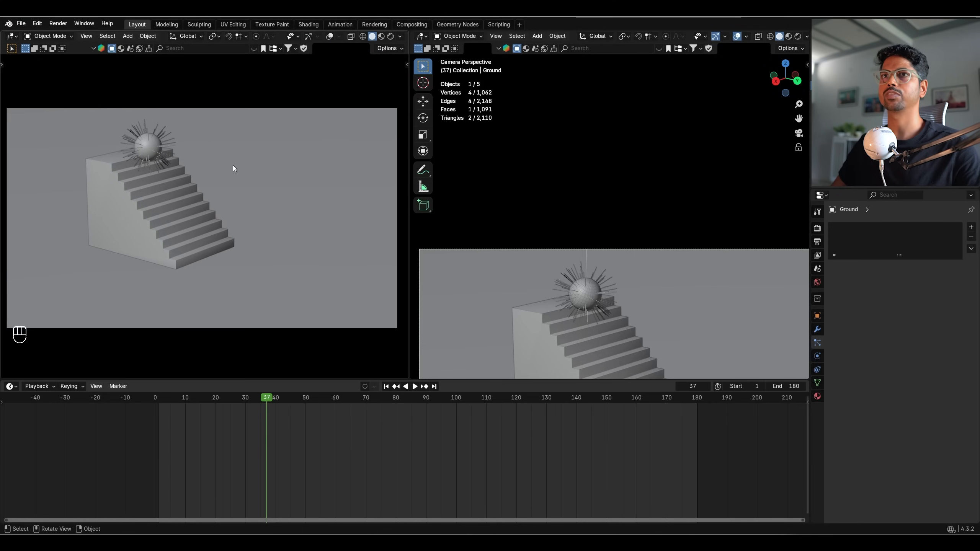
{"action": "middle_click_drag", "start_coordinate": [233, 168], "coordinate": [243, 179], "text": "shift"}
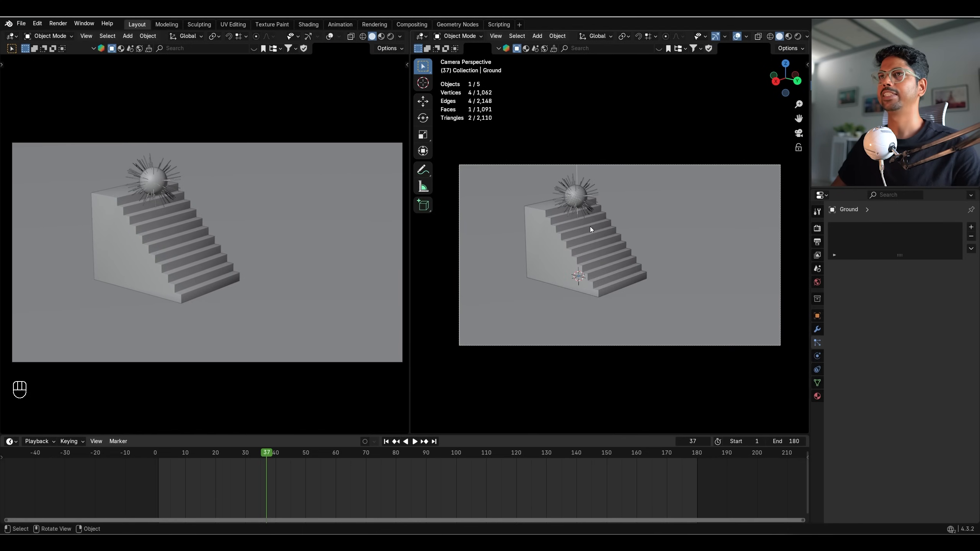
- Switch the second viewport to a free perspective view of the staircase, select the sphere and save the file
{"action": "middle_click_drag", "start_coordinate": [525, 173], "coordinate": [650, 260]}
{"action": "scroll", "coordinate": [650, 259], "scroll_direction": "up", "scroll_amount": 5}
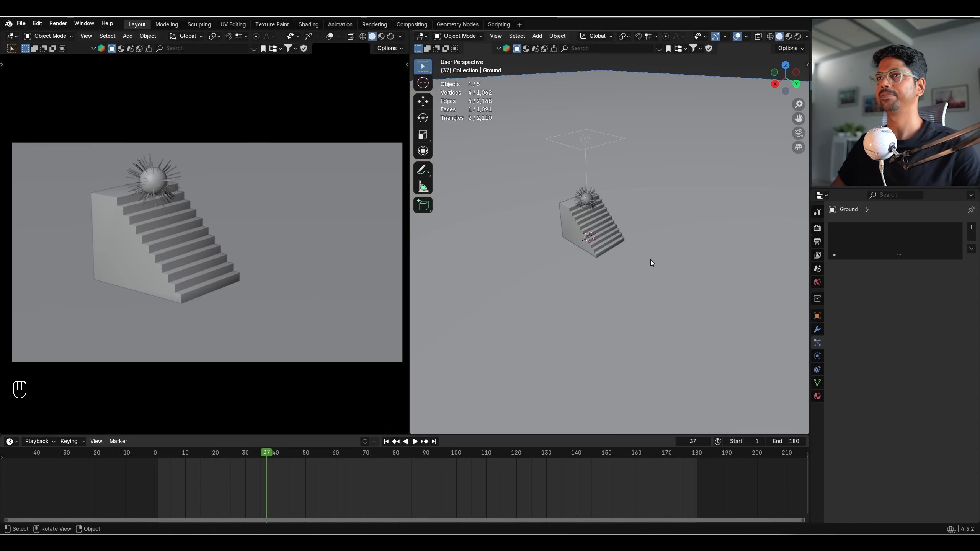
{"action": "left_click", "coordinate": [610, 234]}
{"action": "key", "text": "ctrl+s"}
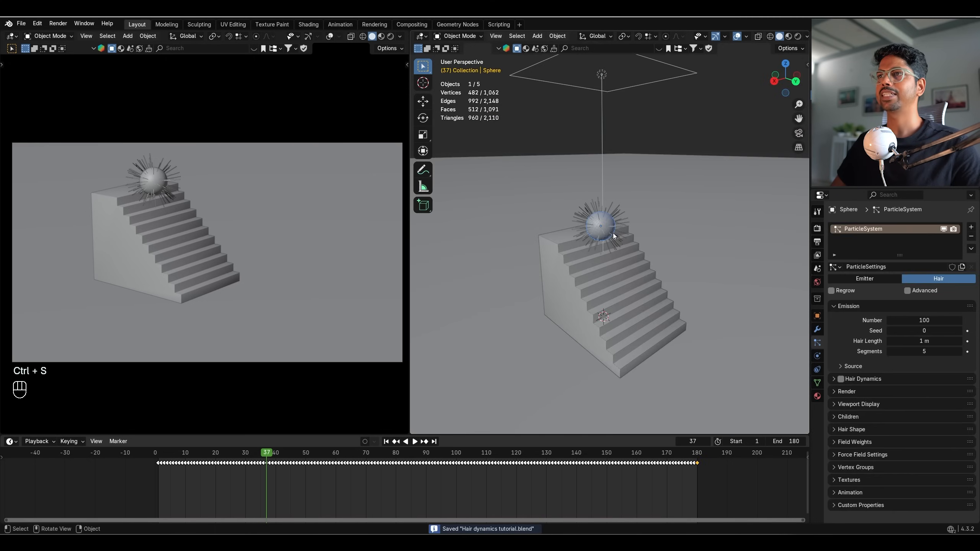
- Return to the first frame and enable Hair Dynamics for the sphere's particle system
{"action": "middle_click_drag", "start_coordinate": [613, 236], "coordinate": [624, 228]}
{"action": "scroll", "coordinate": [624, 228], "scroll_direction": "up", "scroll_amount": 1}
{"action": "middle_click_drag", "start_coordinate": [618, 272], "coordinate": [593, 262], "text": "shift"}
{"action": "left_click", "coordinate": [387, 443]}
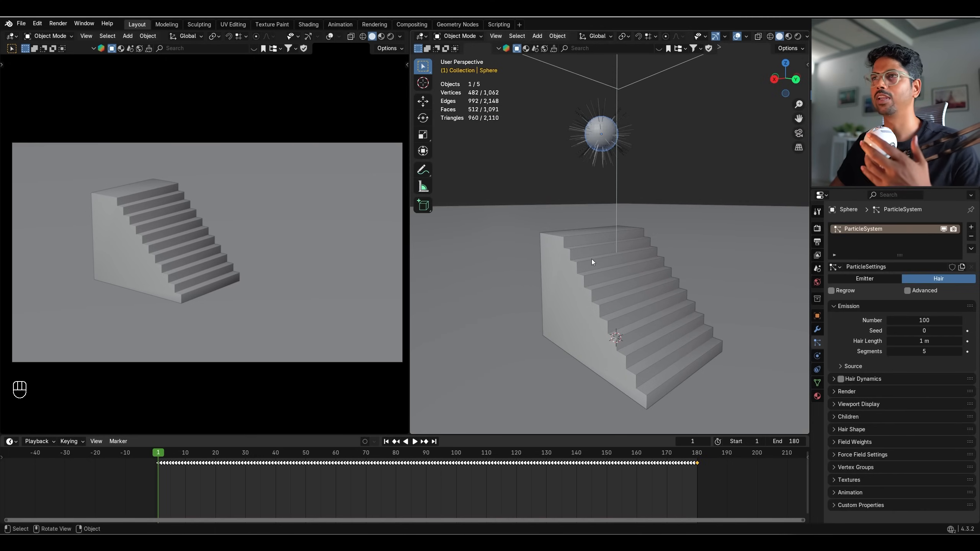
{"action": "left_click", "coordinate": [841, 379]}
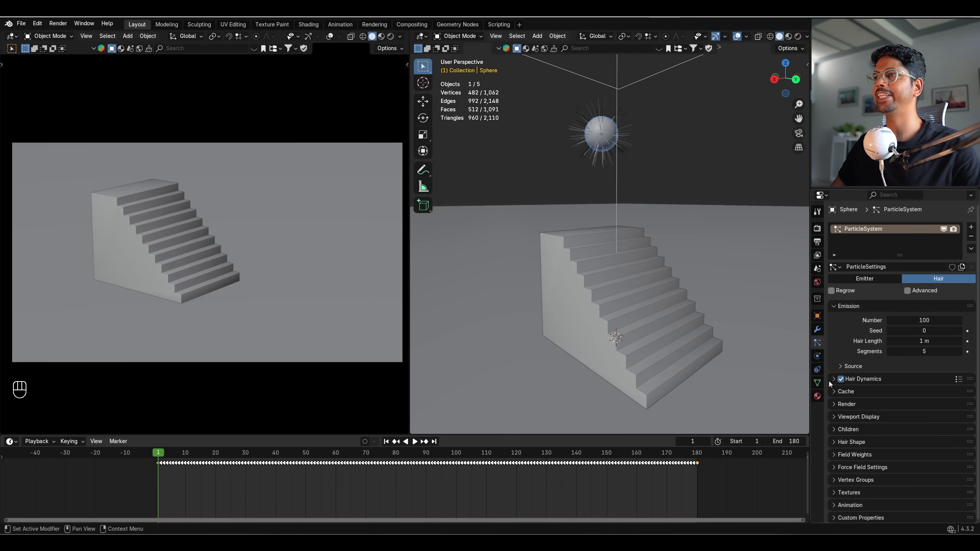
- Play the hair simulation, examine the strands on the sphere at frames 147 and 73, and return to the first frame
{"action": "key", "text": "space"}
{"action": "scroll", "coordinate": [637, 330], "scroll_direction": "up", "scroll_amount": 2}
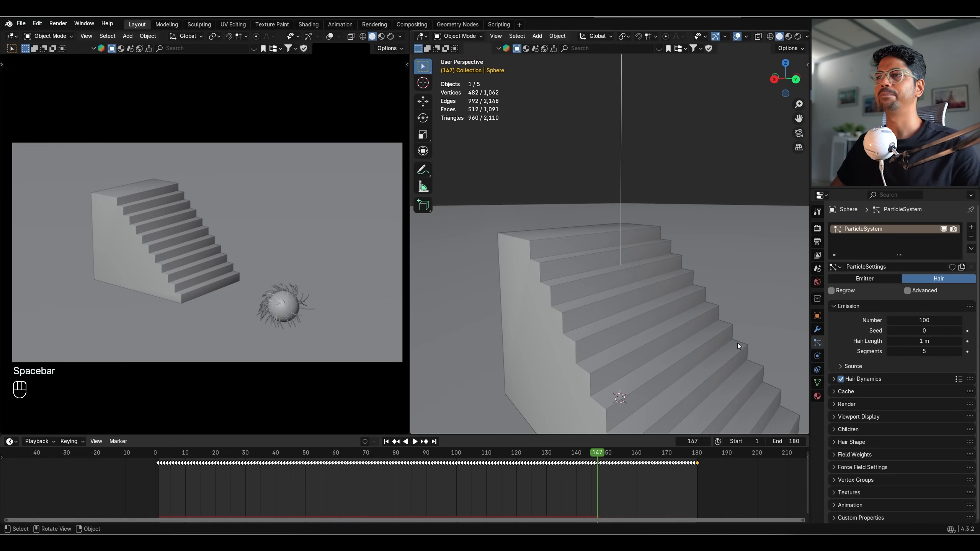
{"action": "key", "text": "KP_Decimal"}
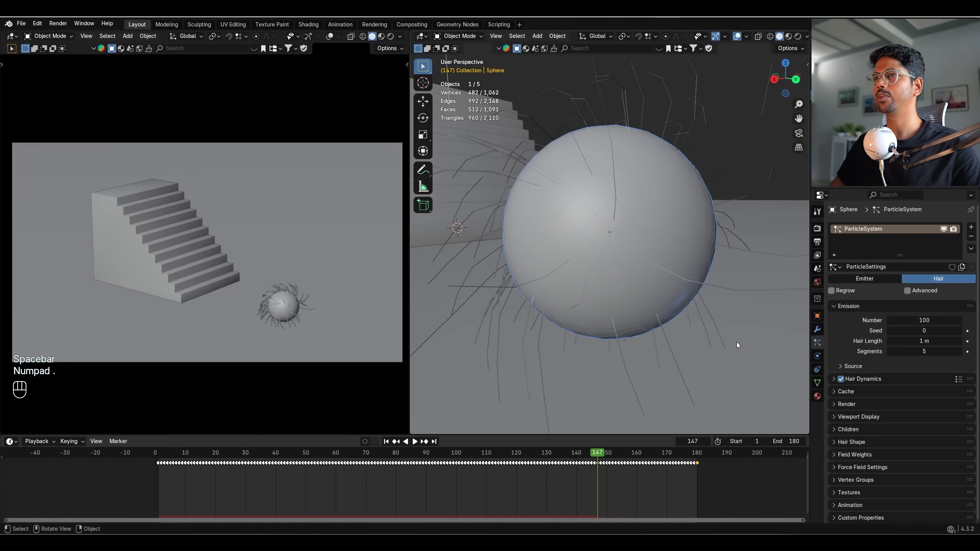
{"action": "middle_click_drag", "start_coordinate": [737, 342], "coordinate": [445, 497]}
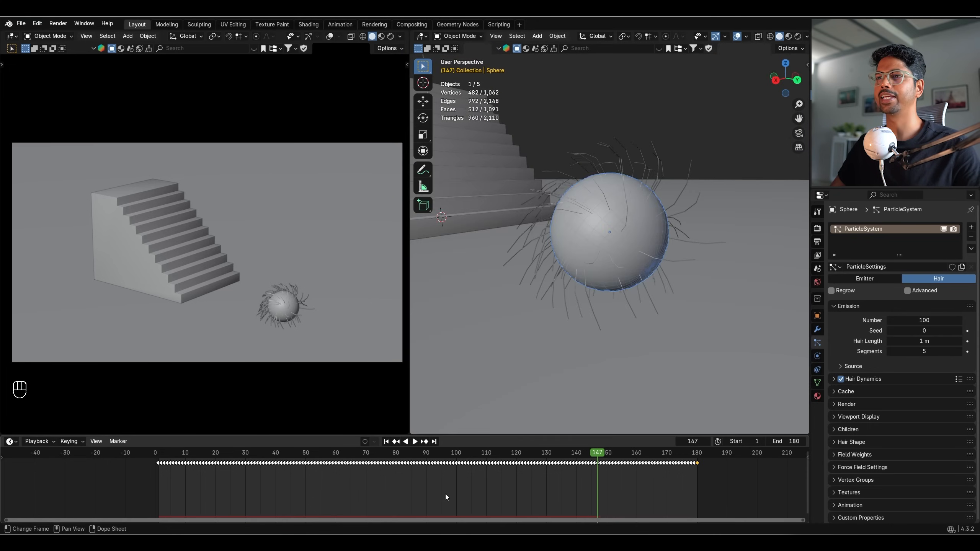
{"action": "left_click_drag", "start_coordinate": [446, 458], "coordinate": [361, 444]}
{"action": "key", "text": "KP_Decimal"}
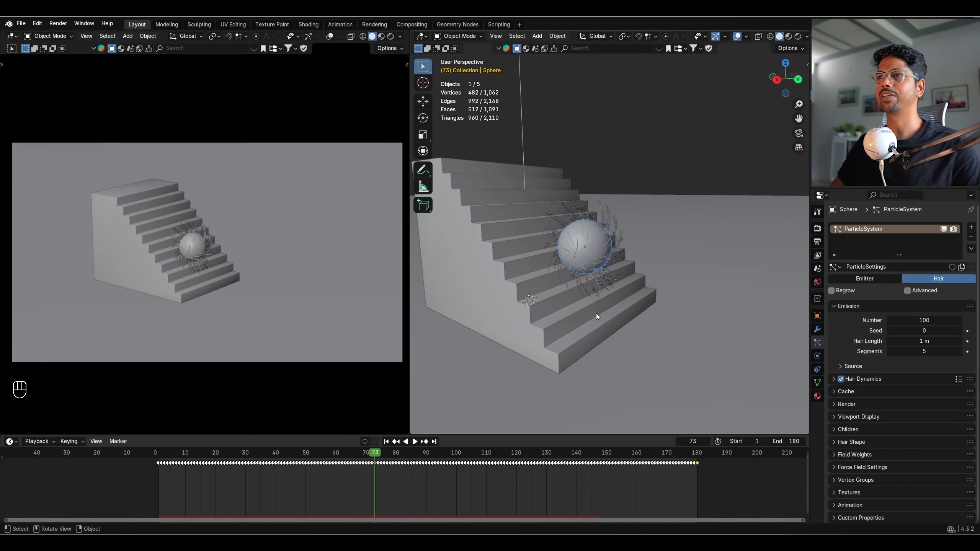
{"action": "left_click", "coordinate": [386, 441]}
- Add Collision physics to the staircase and to the ground plane
{"action": "middle_click_drag", "start_coordinate": [579, 281], "coordinate": [610, 317], "text": "shift"}
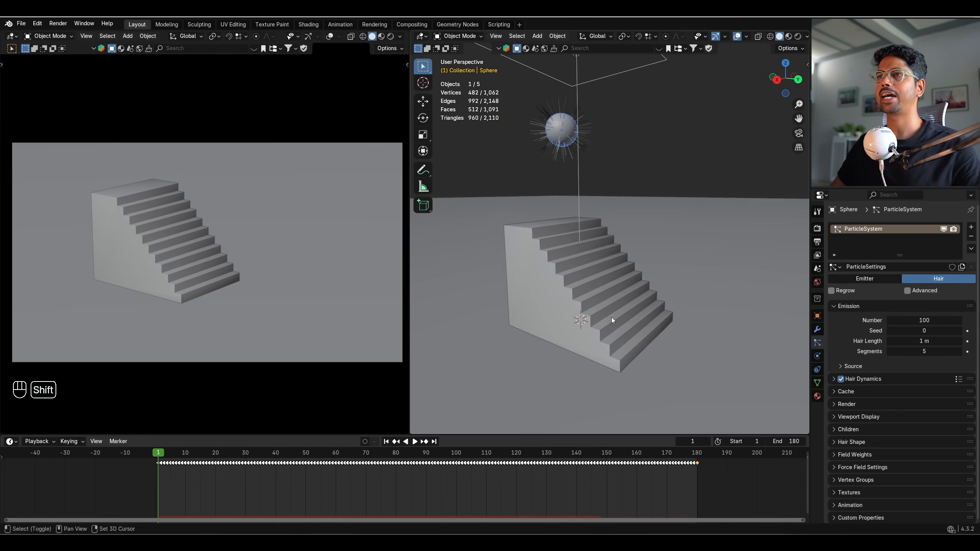
{"action": "left_click", "coordinate": [618, 285]}
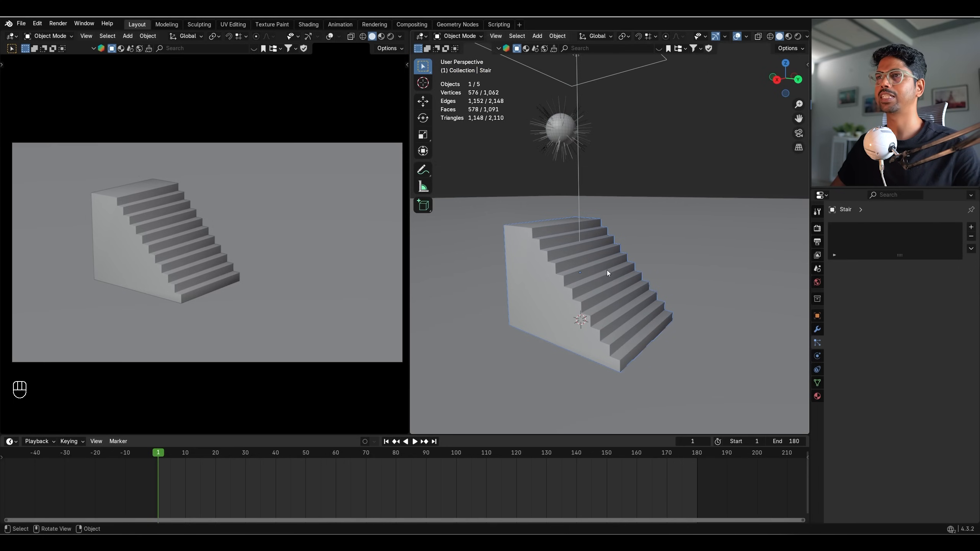
{"action": "left_click", "coordinate": [817, 355]}
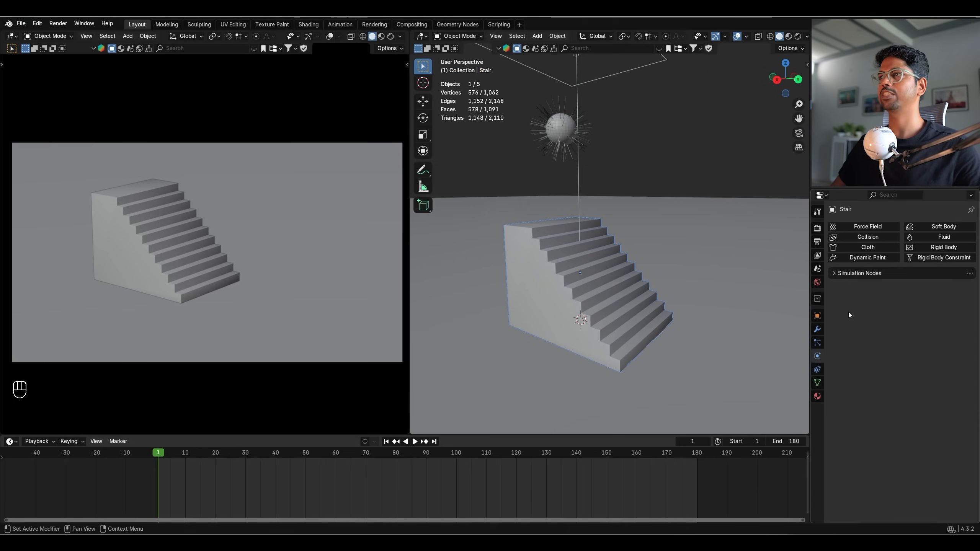
{"action": "left_click", "coordinate": [865, 236]}
{"action": "left_click", "coordinate": [707, 352]}
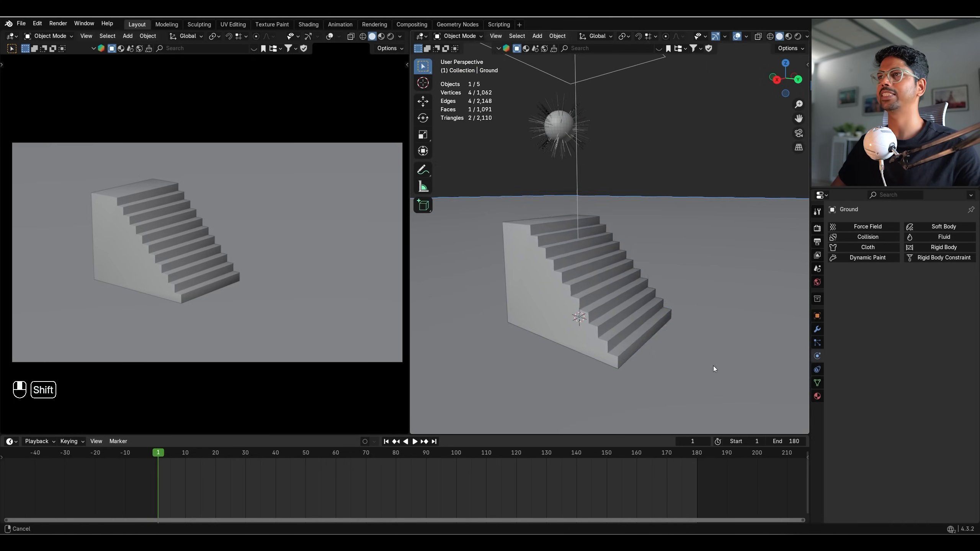
{"action": "middle_click_drag", "start_coordinate": [713, 366], "coordinate": [613, 276], "text": "shift"}
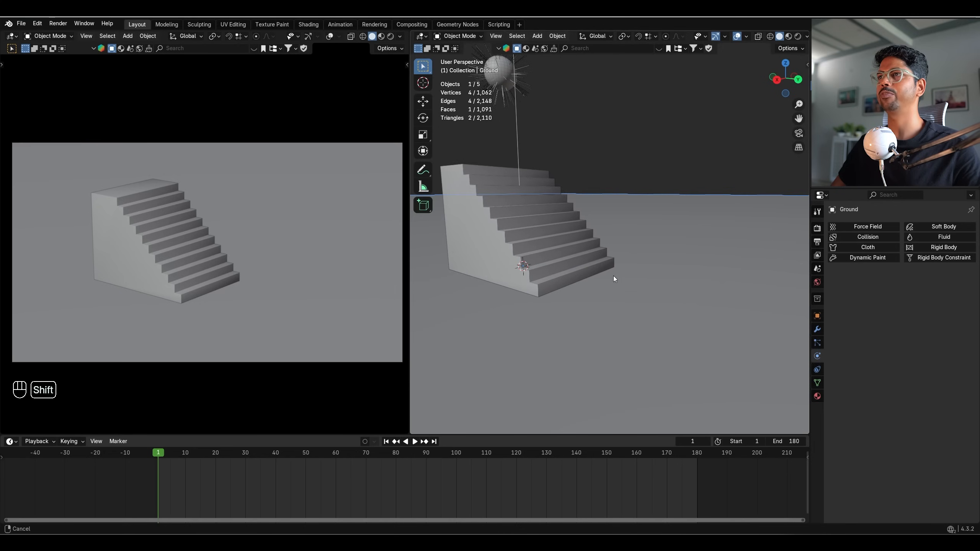
{"action": "left_click", "coordinate": [865, 237]}
- Play the animation with pauses and examine how the hair meets the steps and the ground, up to frame 93
{"action": "left_click", "coordinate": [415, 441]}
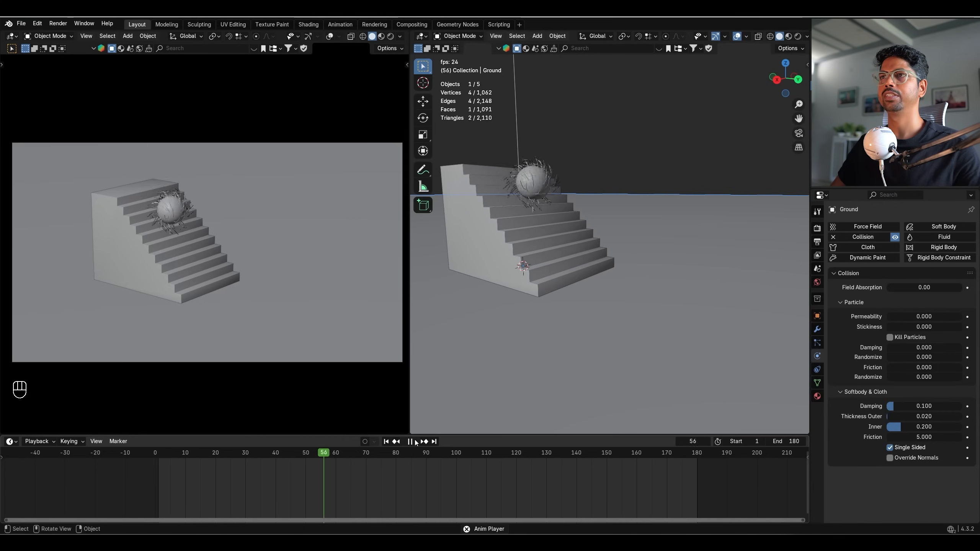
{"action": "left_click", "coordinate": [415, 440]}
{"action": "scroll", "coordinate": [197, 278], "scroll_direction": "up", "scroll_amount": 2}
{"action": "scroll", "coordinate": [197, 278], "scroll_direction": "up", "scroll_amount": 2}
{"action": "key", "text": "space"}
{"action": "key", "text": "space"}
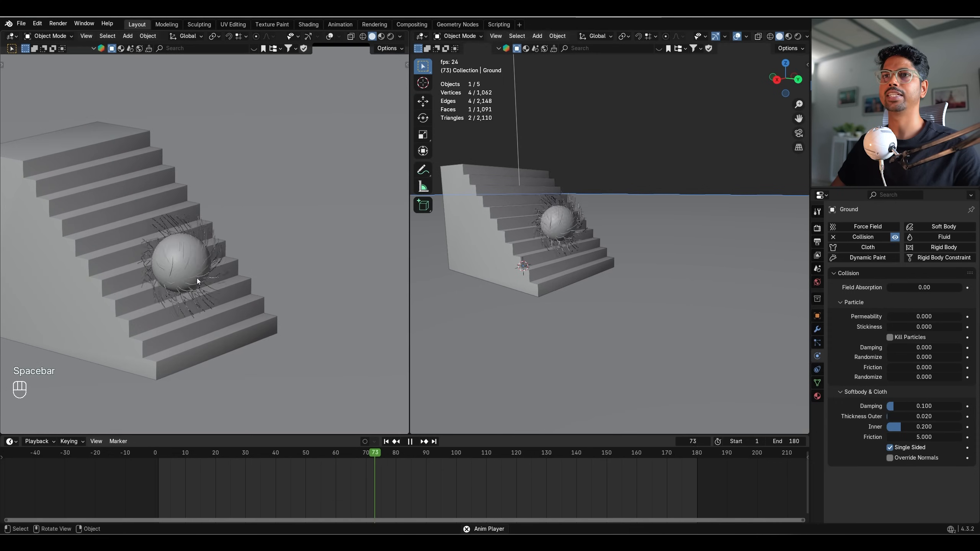
{"action": "key", "text": "space"}
{"action": "key", "text": "space"}
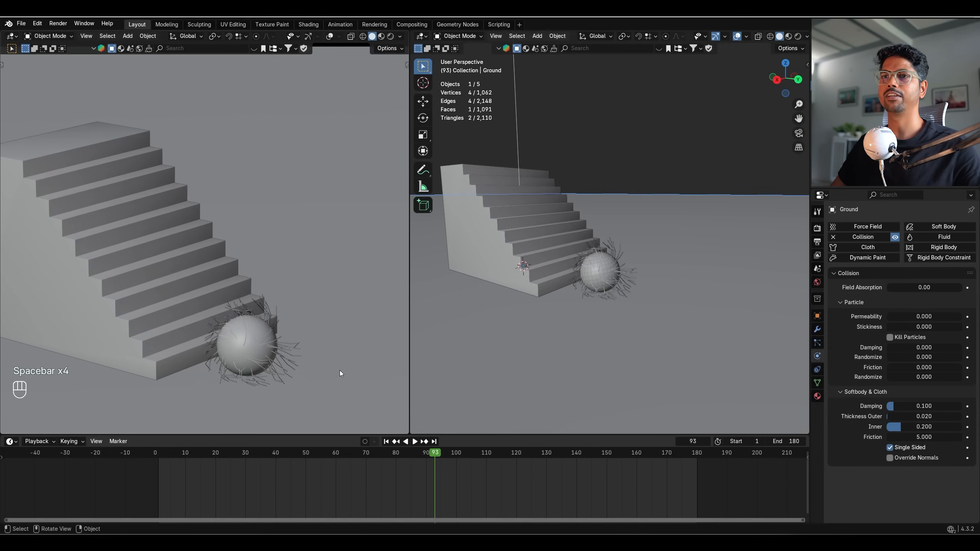
{"action": "middle_click_drag", "start_coordinate": [261, 397], "coordinate": [237, 303], "text": "shift"}
{"action": "scroll", "coordinate": [289, 275], "scroll_direction": "up", "scroll_amount": 4}
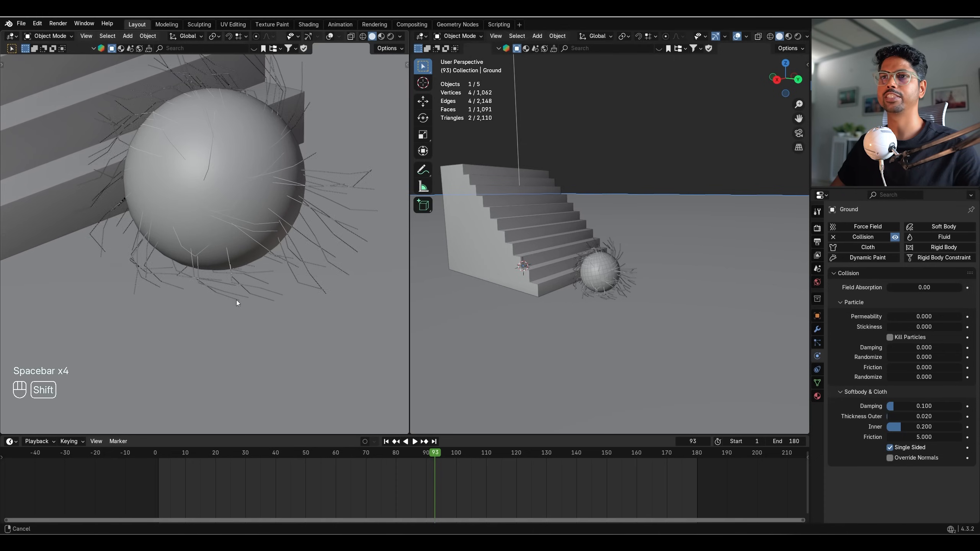
- Replay the simulation from the first frame, pausing at frames 52, 77 and 83 to check the hair against the staircase
{"action": "left_click", "coordinate": [387, 443]}
{"action": "middle_click_drag", "start_coordinate": [253, 251], "coordinate": [271, 214], "text": "shift"}
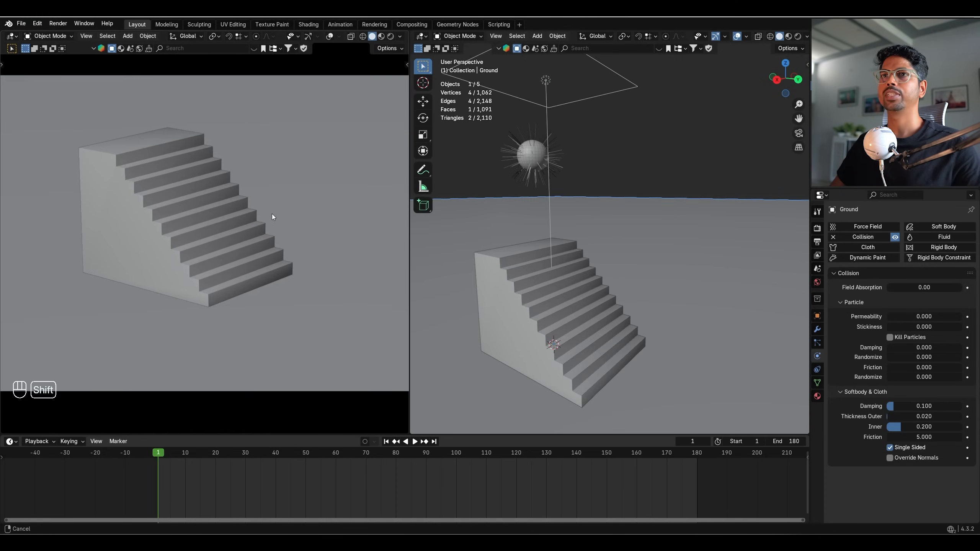
{"action": "key", "text": "space"}
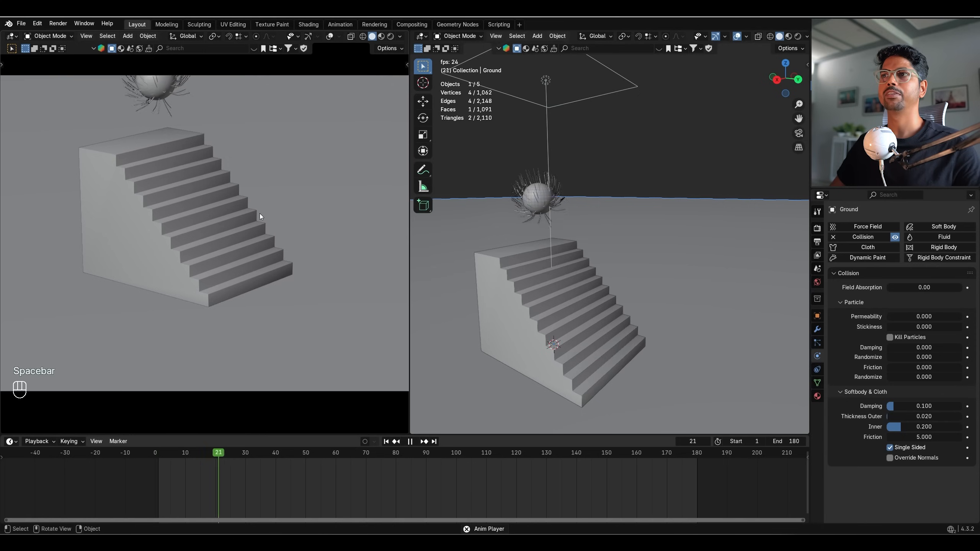
{"action": "key", "text": "space"}
{"action": "scroll", "coordinate": [199, 194], "scroll_direction": "up", "scroll_amount": 3}
{"action": "scroll", "coordinate": [199, 196], "scroll_direction": "down", "scroll_amount": 3}
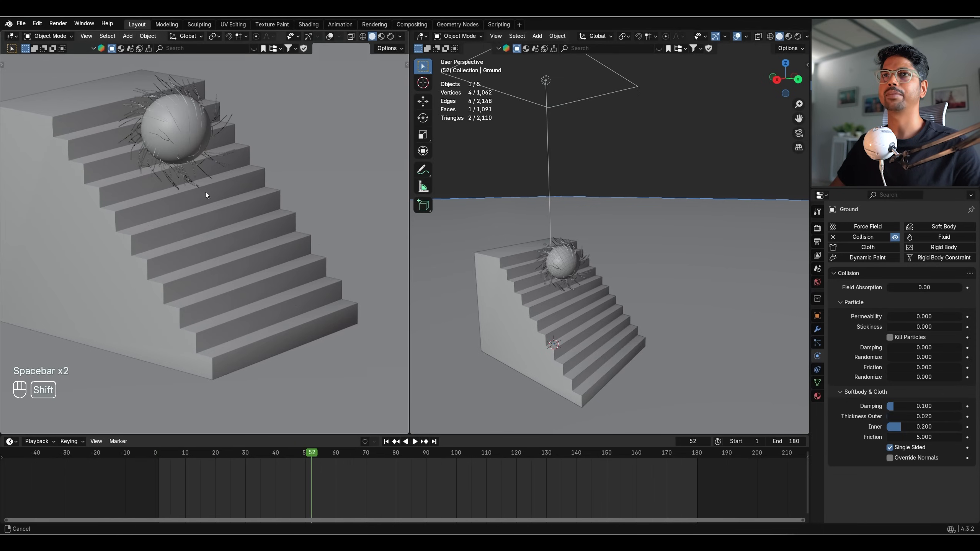
{"action": "key", "text": "space"}
{"action": "key", "text": "space"}
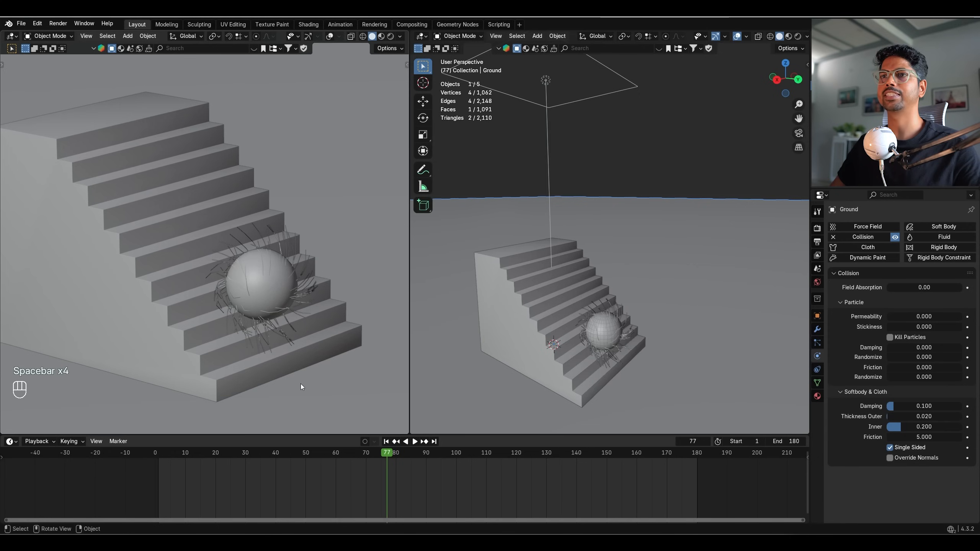
{"action": "key", "text": "space"}
{"action": "key", "text": "space"}
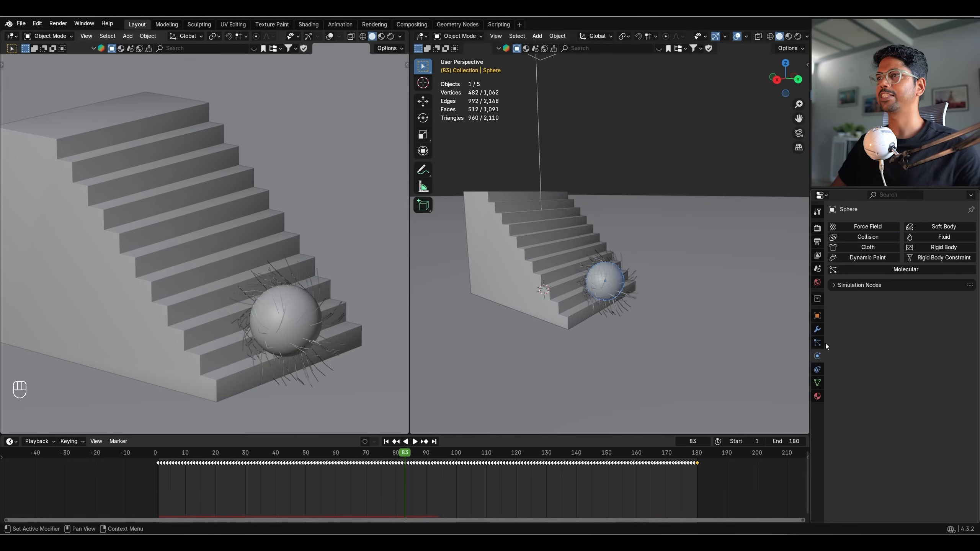
- Examine the Hair Dynamics settings of the sphere's particle system, including the Structure and Volume groups
{"action": "left_click", "coordinate": [818, 343]}
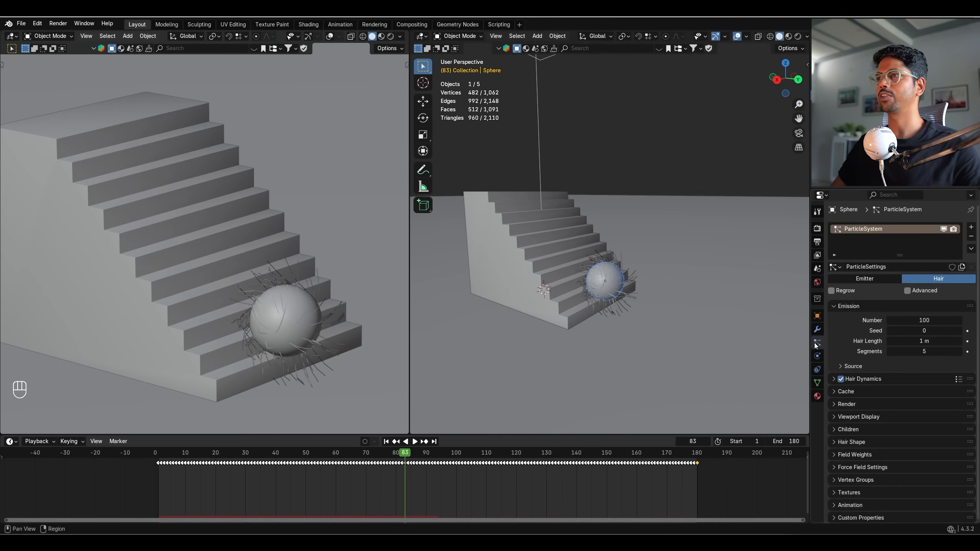
{"action": "left_click", "coordinate": [877, 378]}
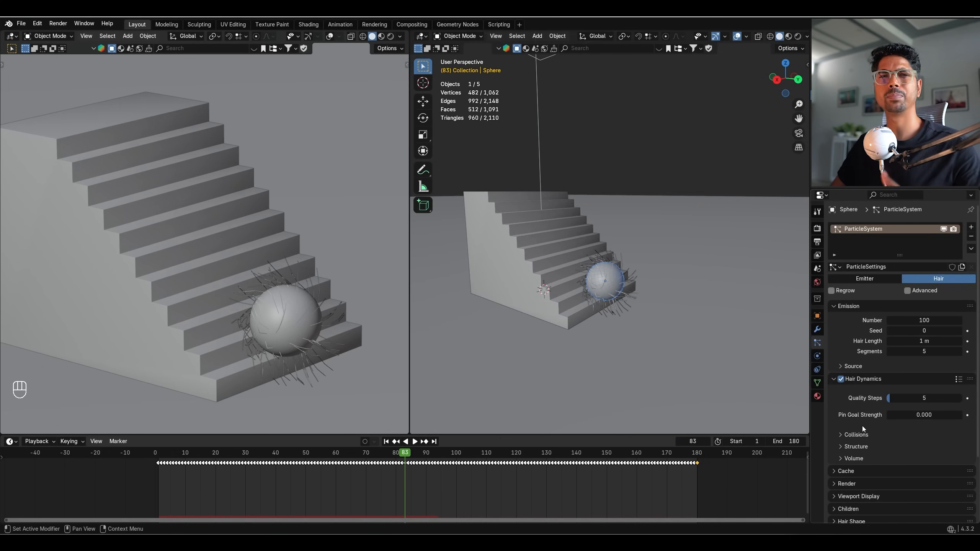
{"action": "left_click", "coordinate": [865, 446]}
{"action": "left_click", "coordinate": [865, 447]}
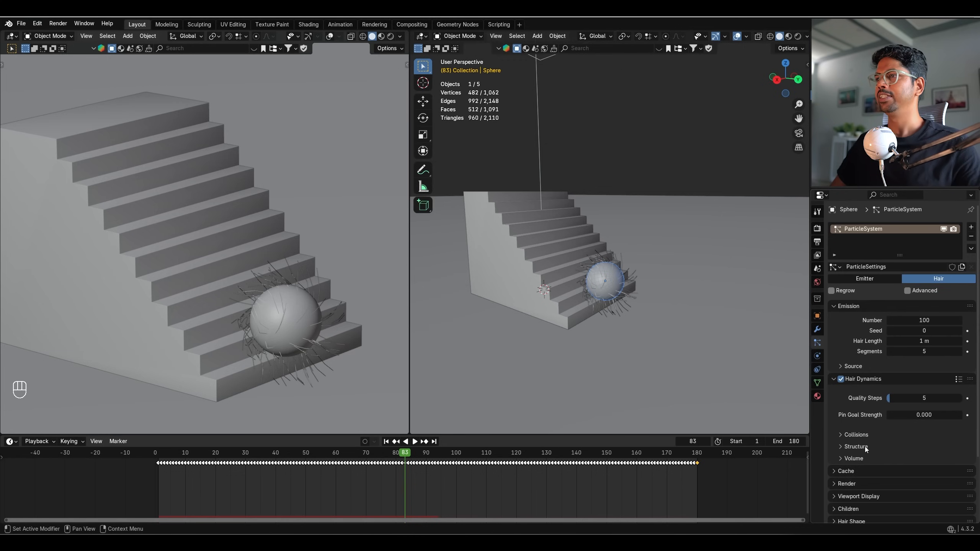
{"action": "left_click", "coordinate": [863, 458]}
{"action": "left_click", "coordinate": [863, 457]}
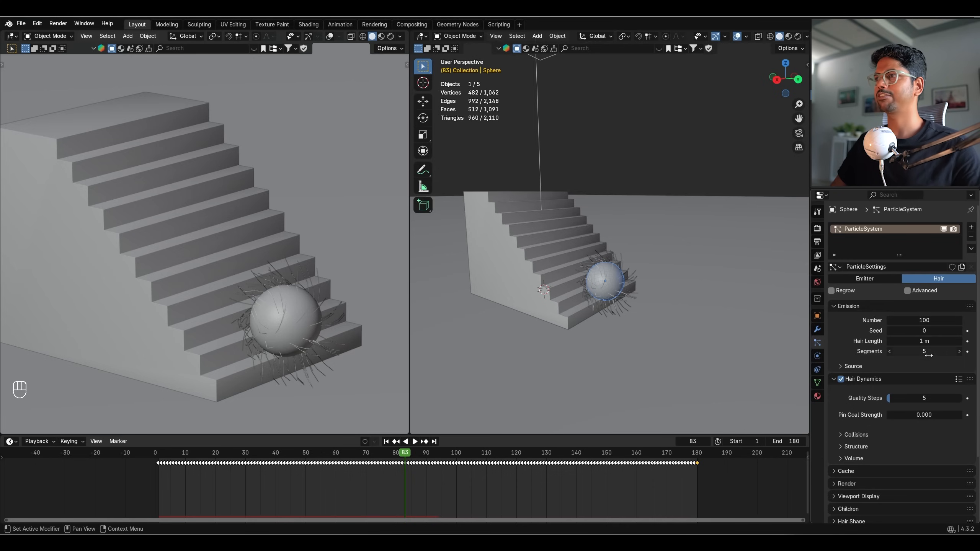
{"action": "left_click", "coordinate": [873, 381]}
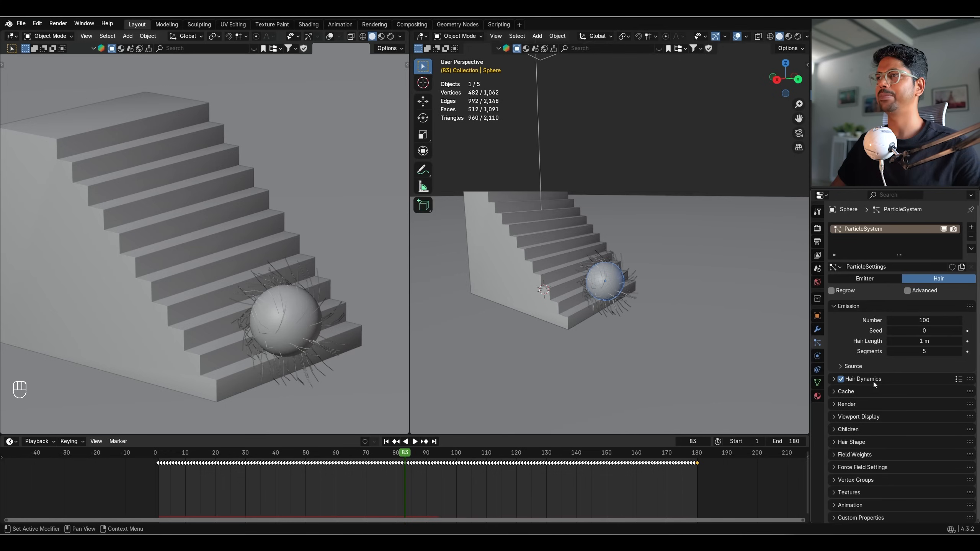
- Open the hair's Viewport Display settings and examine the individual strands up close in the camera viewport
{"action": "left_click", "coordinate": [852, 417]}
{"action": "scroll", "coordinate": [851, 451], "scroll_direction": "down", "scroll_amount": 2}
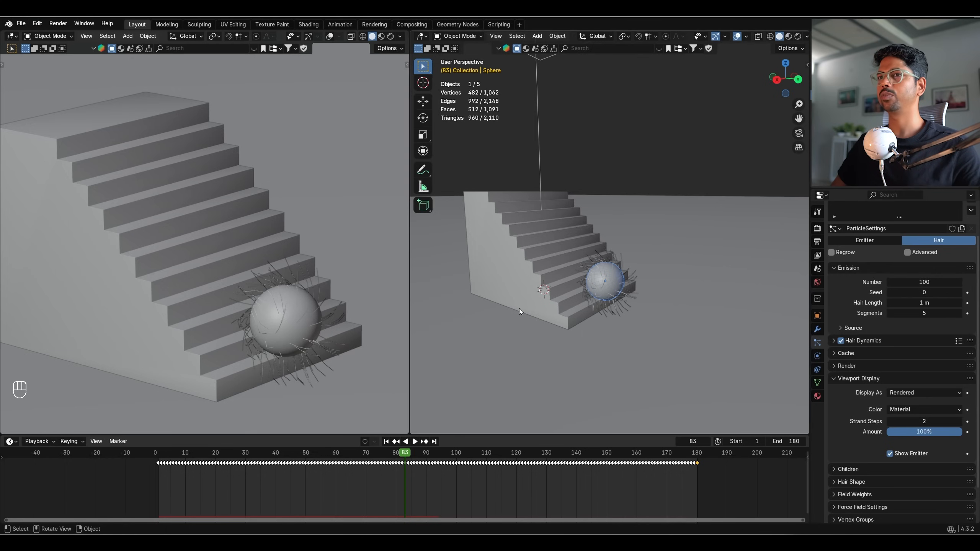
{"action": "middle_click_drag", "start_coordinate": [278, 329], "coordinate": [231, 277], "text": "shift"}
{"action": "scroll", "coordinate": [328, 263], "scroll_direction": "up", "scroll_amount": 3}
{"action": "scroll", "coordinate": [230, 278], "scroll_direction": "up", "scroll_amount": 1}
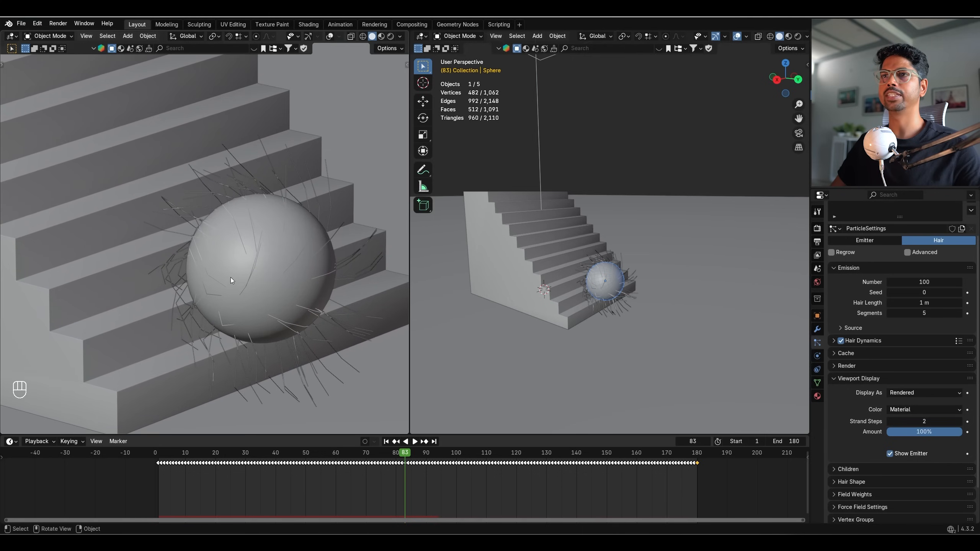
{"action": "middle_click_drag", "start_coordinate": [333, 271], "coordinate": [261, 230], "text": "shift"}
{"action": "scroll", "coordinate": [260, 230], "scroll_direction": "up", "scroll_amount": 3}
{"action": "middle_click_drag", "start_coordinate": [280, 265], "coordinate": [288, 184], "text": "shift"}
{"action": "scroll", "coordinate": [228, 238], "scroll_direction": "up", "scroll_amount": 3}
- Switch the camera viewport's studio lighting to the pale blue preset so the hair strands stand out
{"action": "left_click", "coordinate": [401, 37]}
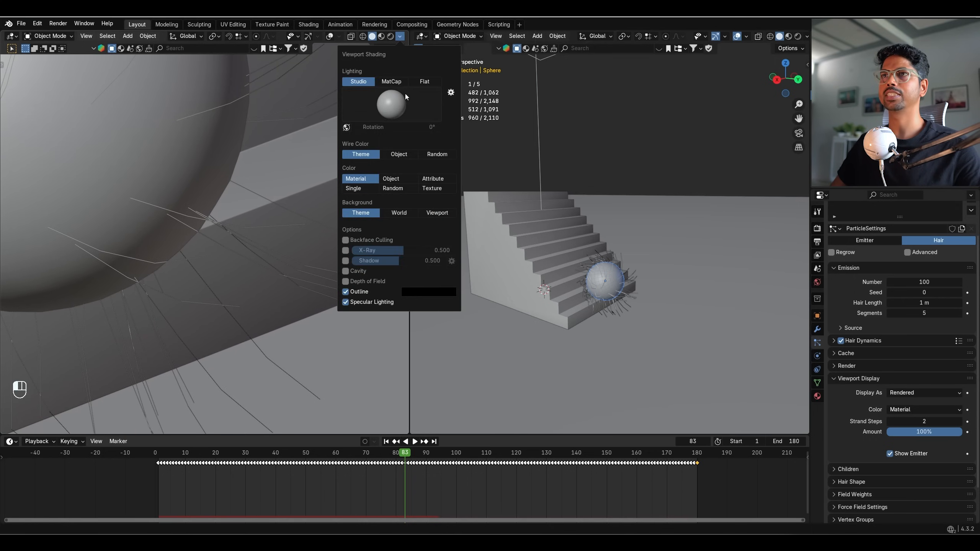
{"action": "left_click", "coordinate": [404, 94]}
{"action": "left_click", "coordinate": [404, 107]}
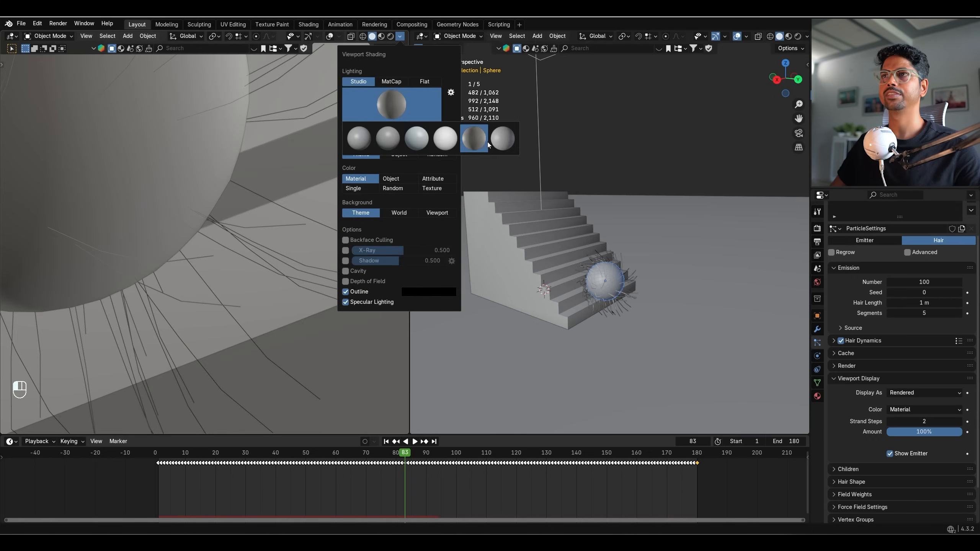
{"action": "left_click", "coordinate": [486, 140]}
{"action": "left_click", "coordinate": [394, 112]}
{"action": "left_click", "coordinate": [416, 135]}
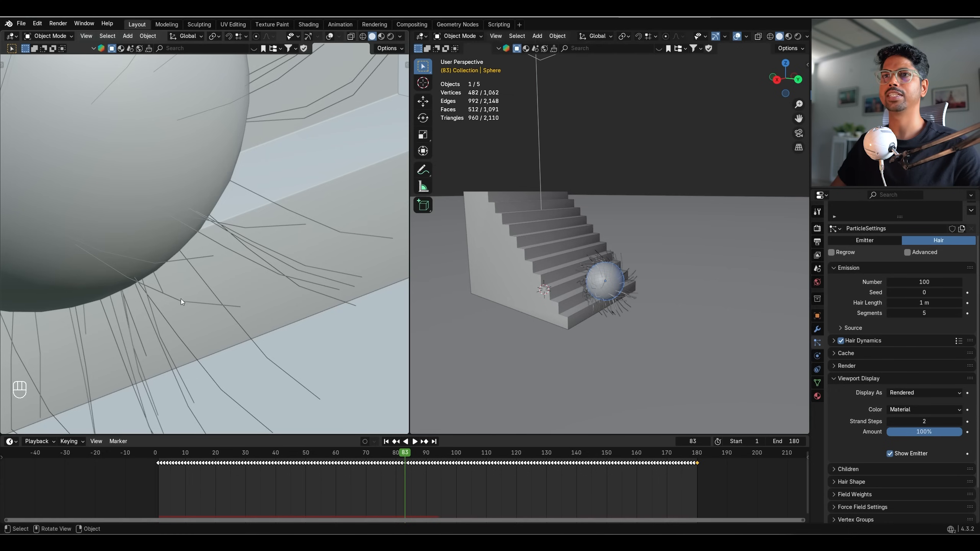
- Set the hair's Strand Steps for viewport display to 6 and collapse those settings
{"action": "left_click_drag", "start_coordinate": [926, 418], "coordinate": [941, 417]}
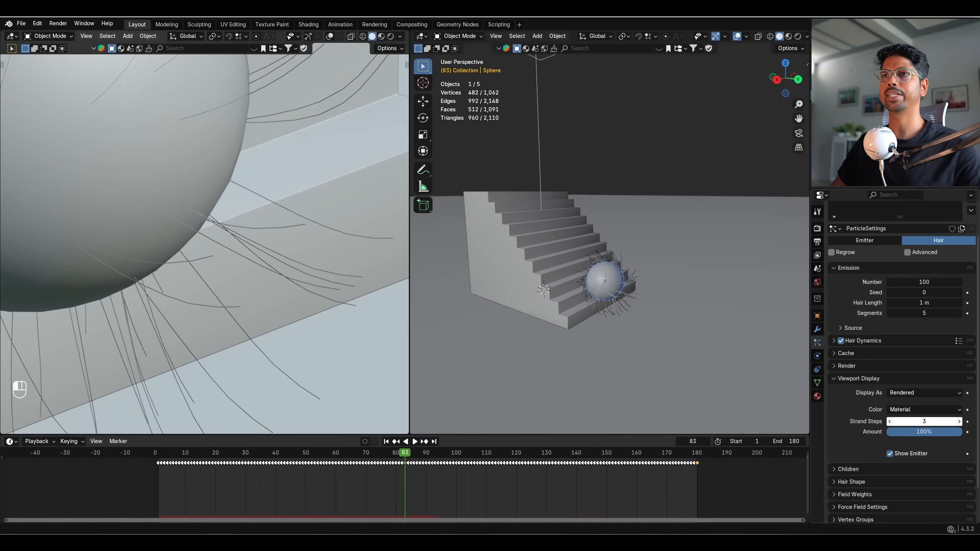
{"action": "left_click", "coordinate": [924, 420]}
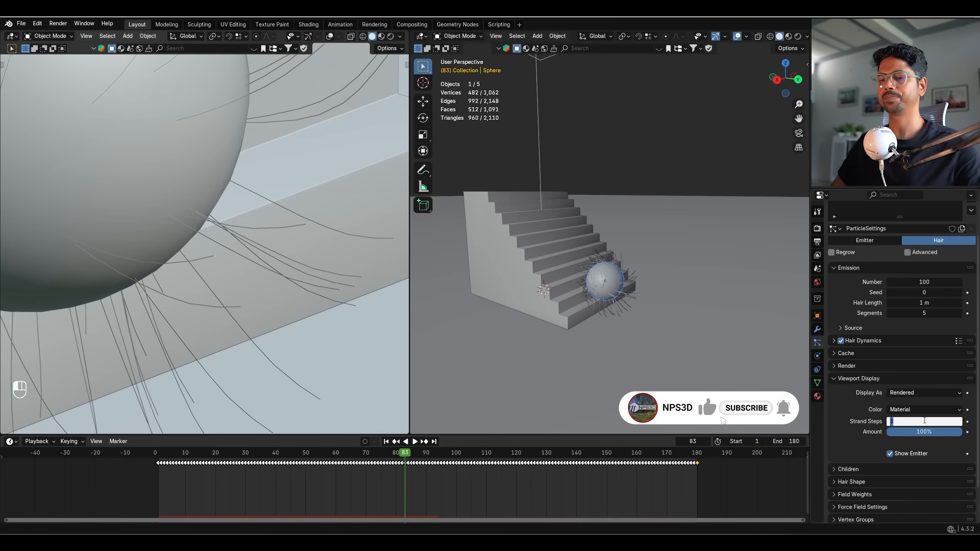
{"action": "type", "text": "6"}
{"action": "key", "text": "Return"}
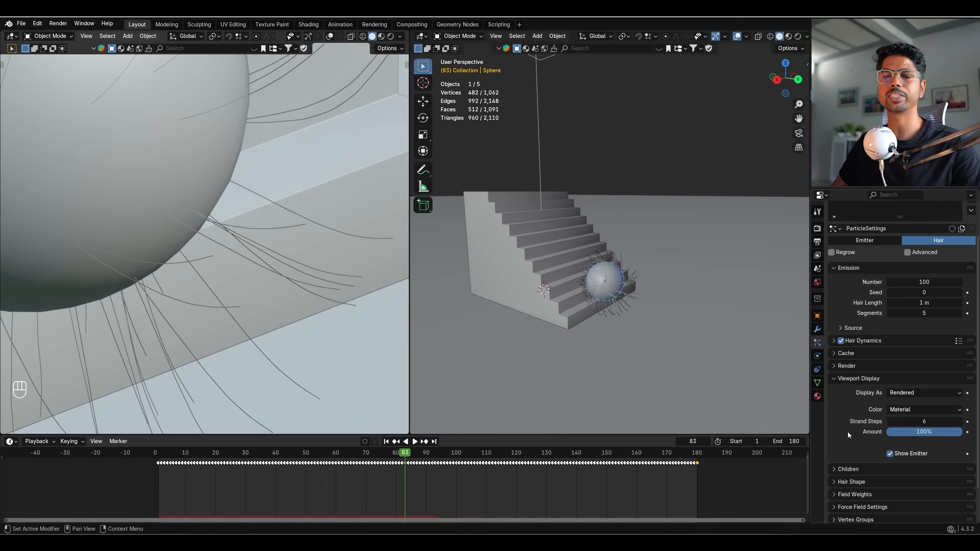
{"action": "left_click", "coordinate": [845, 380]}
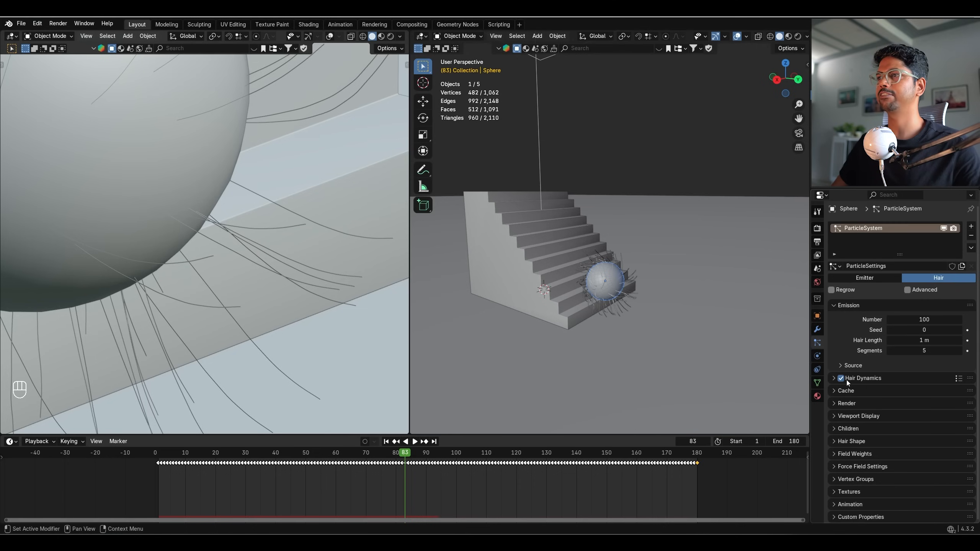
- Set the hair's render path Steps to 6 and collapse the render settings
{"action": "left_click", "coordinate": [848, 405]}
{"action": "scroll", "coordinate": [849, 474], "scroll_direction": "down", "scroll_amount": 2}
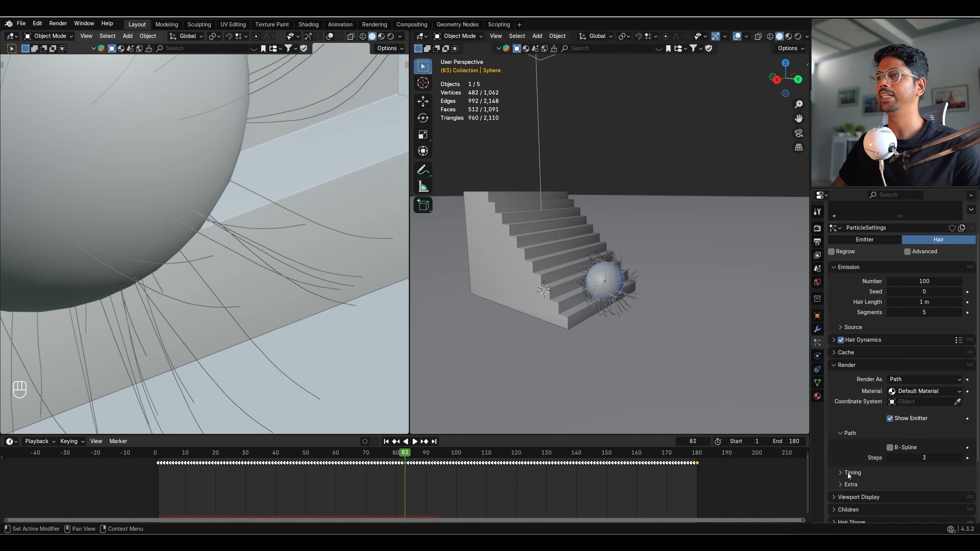
{"action": "left_click_drag", "start_coordinate": [918, 458], "coordinate": [949, 458]}
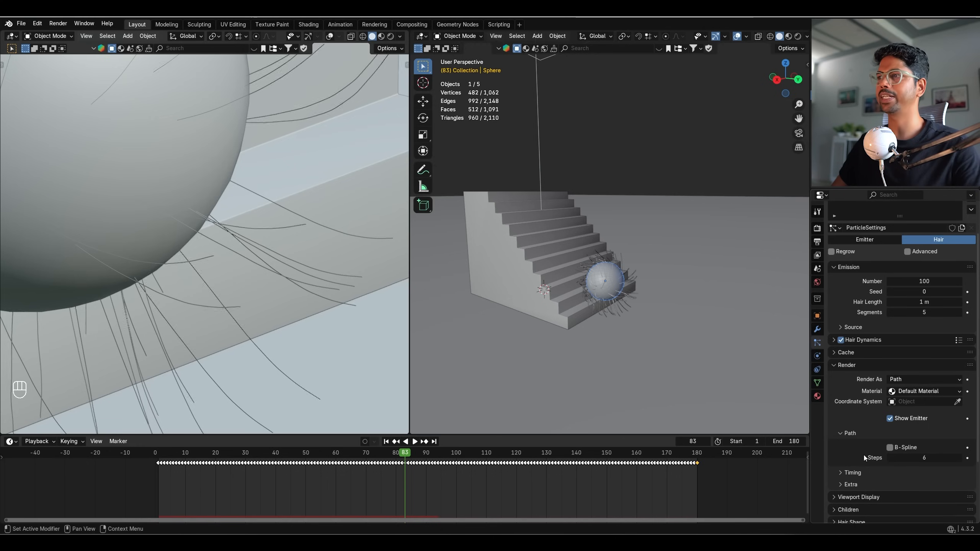
{"action": "left_click", "coordinate": [849, 368]}
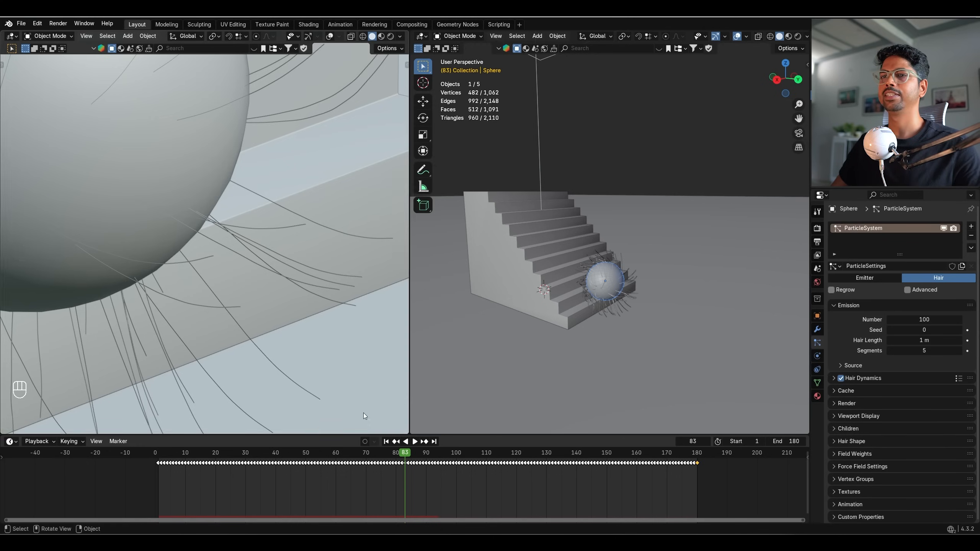
- Play the animation from the first frame in the full camera view, pausing at frames 94 and 101 to check the hair
{"action": "scroll", "coordinate": [208, 271], "scroll_direction": "down", "scroll_amount": 6}
{"action": "left_click", "coordinate": [385, 442]}
{"action": "scroll", "coordinate": [279, 350], "scroll_direction": "up", "scroll_amount": 3}
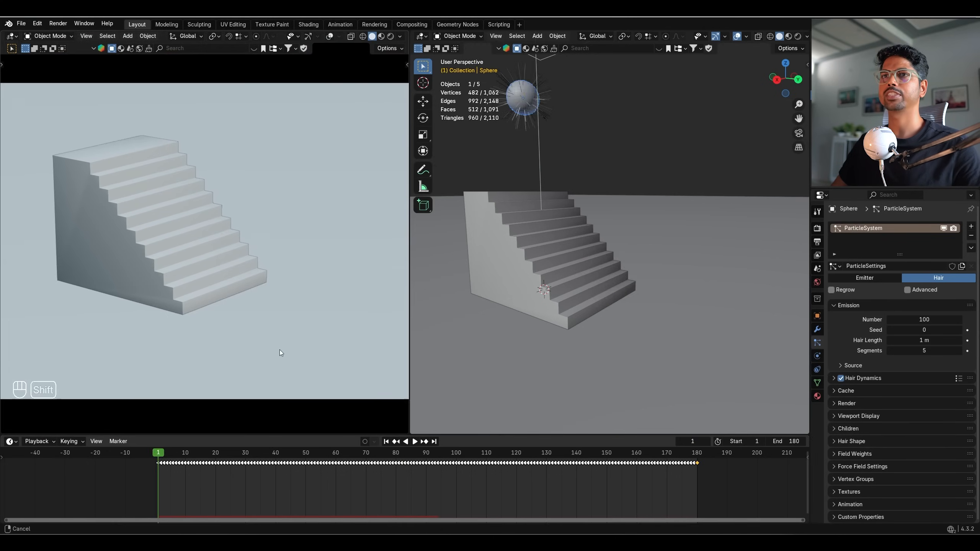
{"action": "key", "text": "space"}
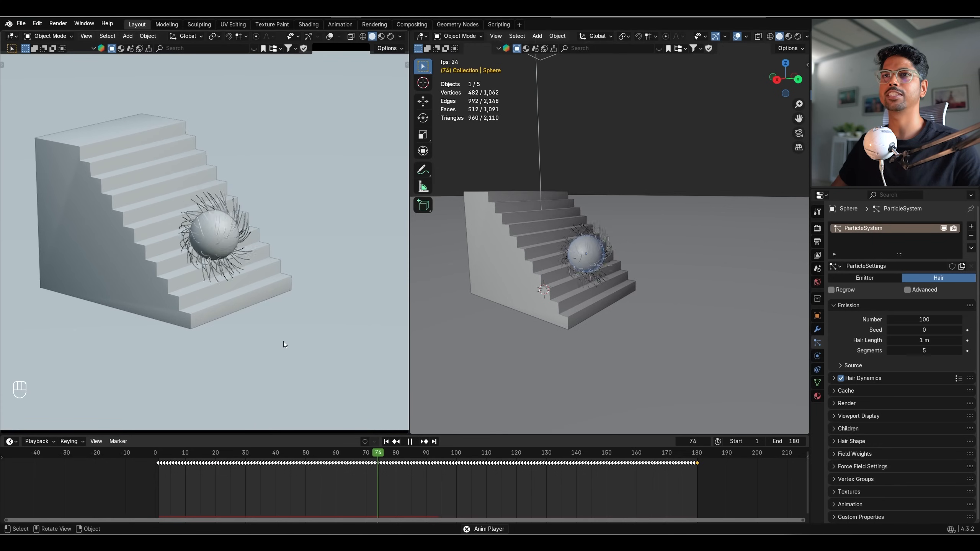
{"action": "key", "text": "space"}
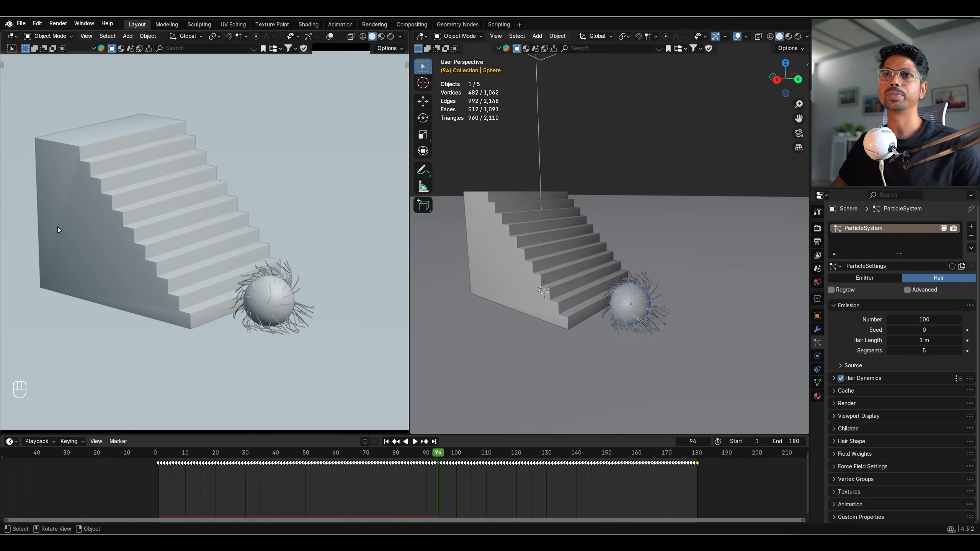
{"action": "key", "text": "space"}
{"action": "key", "text": "space"}
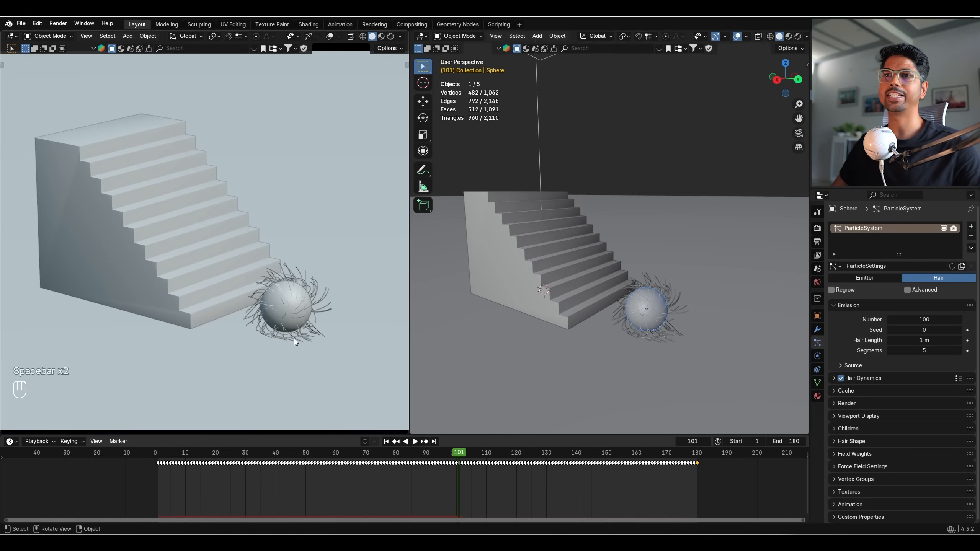
- Replay the animation from the first frame and stop at frame 74, with the ball on the stairs
{"action": "left_click", "coordinate": [386, 441]}
{"action": "key", "text": "space"}
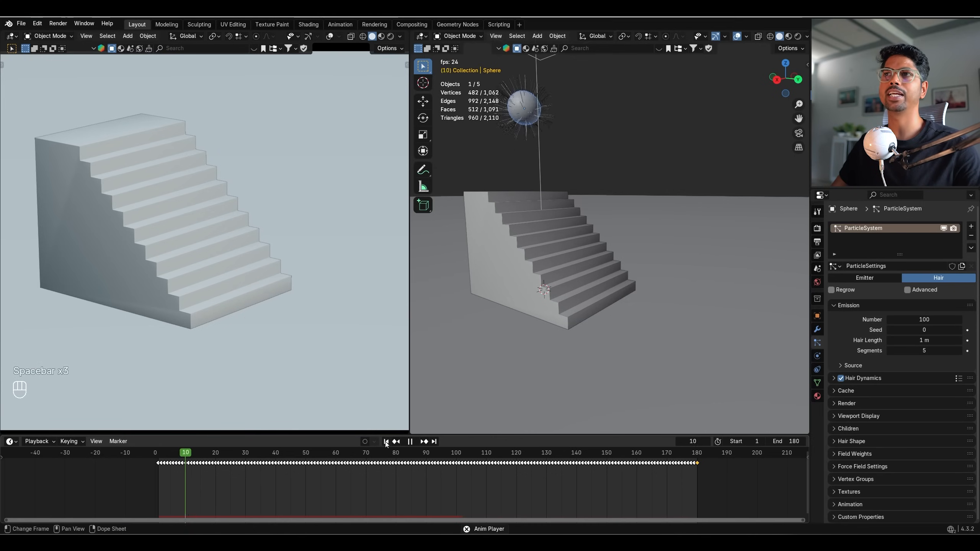
{"action": "key", "text": "space"}
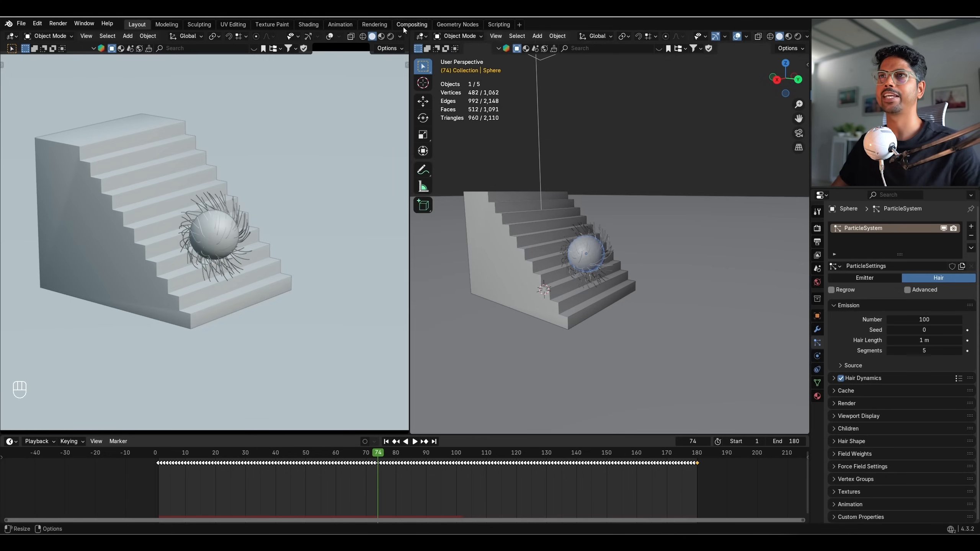
- Show the camera viewport in Rendered shading and turn off viewport denoising
{"action": "left_click", "coordinate": [391, 36]}
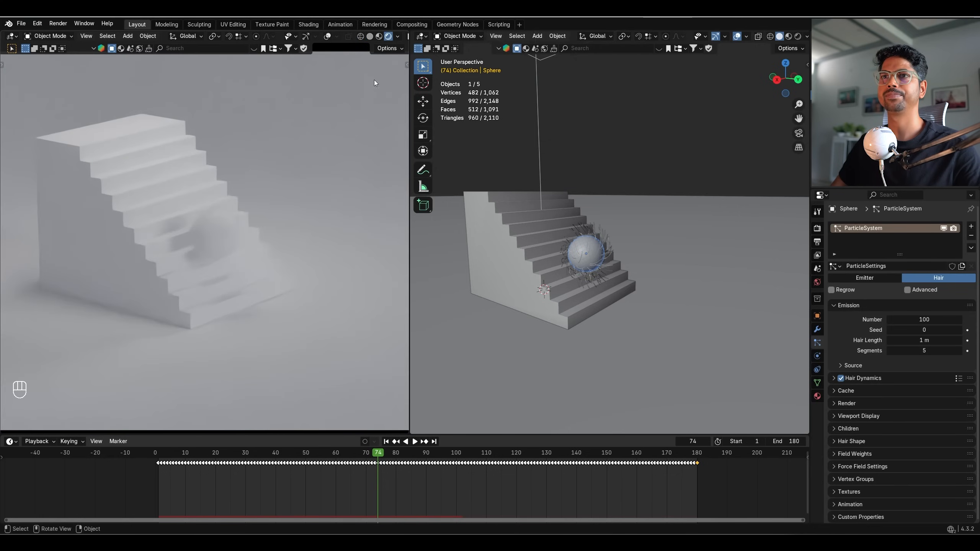
{"action": "left_click", "coordinate": [817, 228]}
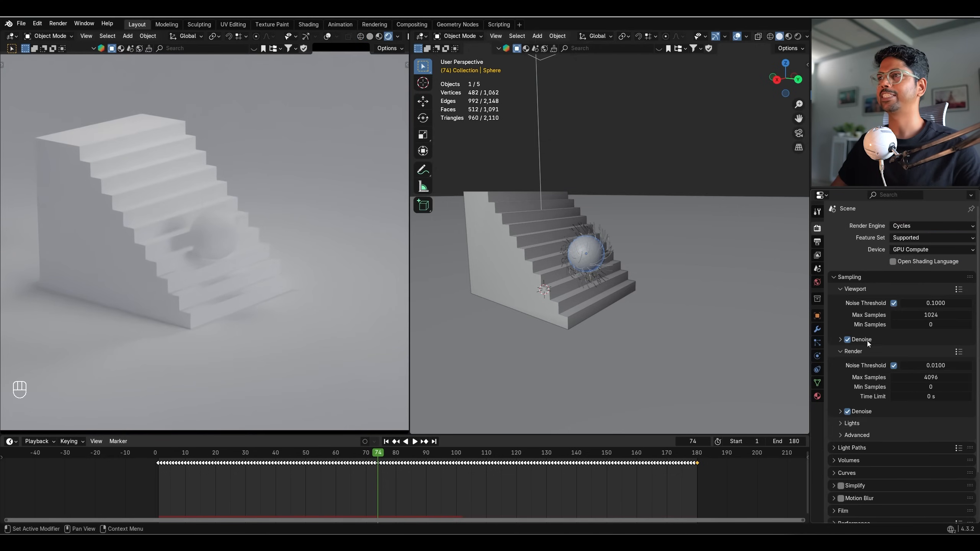
{"action": "left_click", "coordinate": [847, 339]}
- Replace the timeline with an enlarged Shader Editor and set its shader type to Object
{"action": "left_click", "coordinate": [522, 413]}
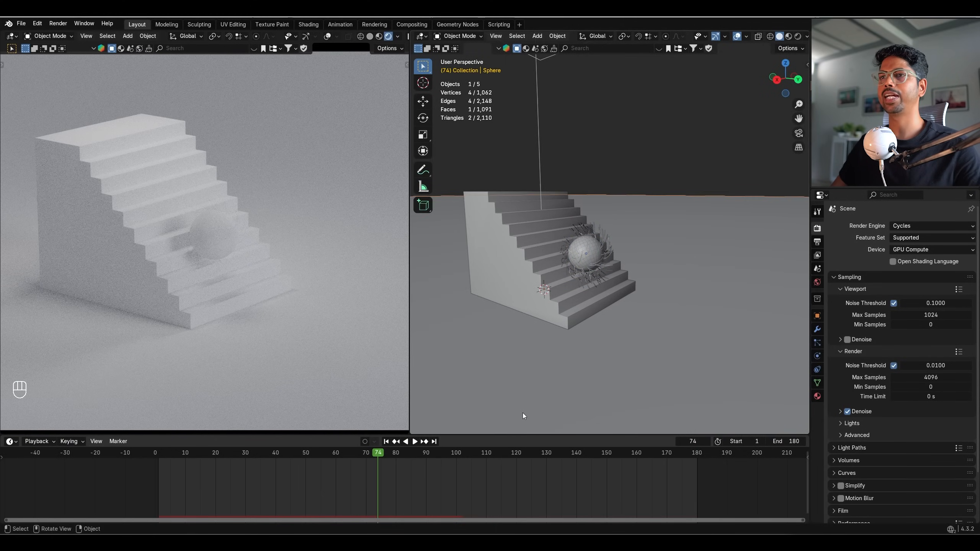
{"action": "left_click_drag", "start_coordinate": [511, 432], "coordinate": [427, 368]}
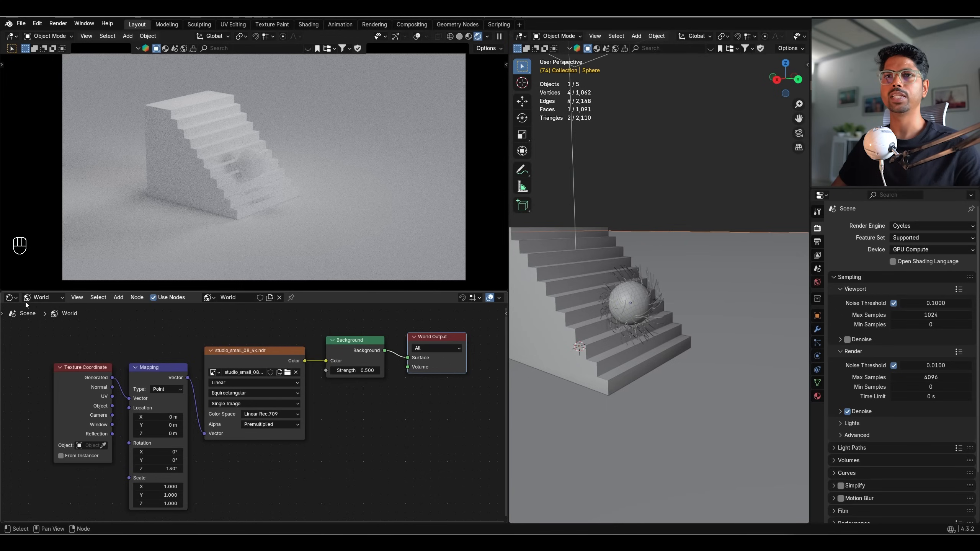
{"action": "left_click", "coordinate": [40, 297]}
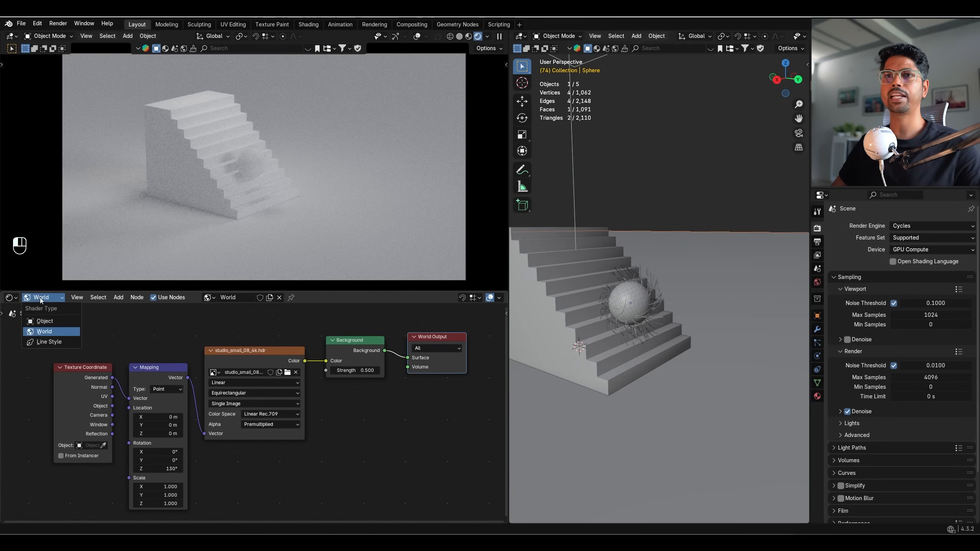
{"action": "left_click", "coordinate": [45, 321]}
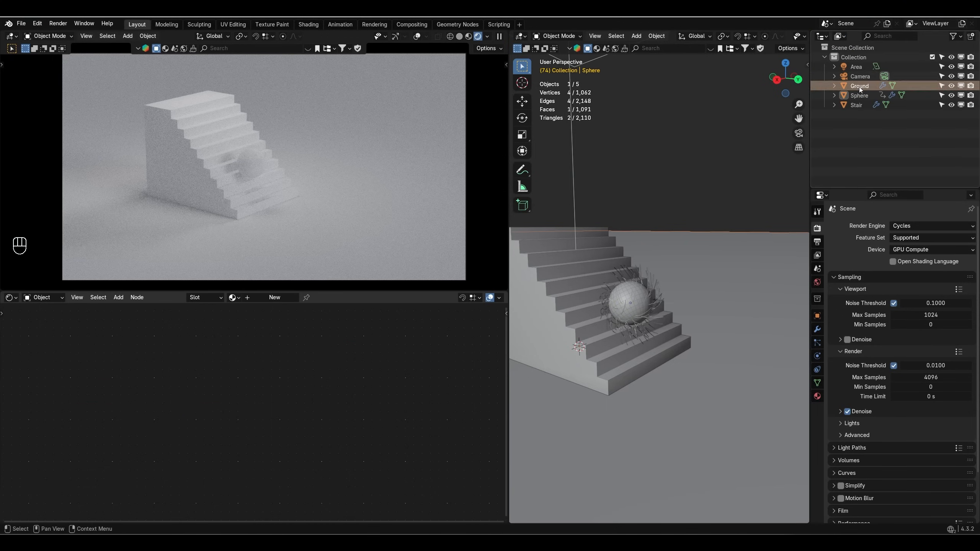
- Create a new material on the sphere and name it ball
{"action": "left_click", "coordinate": [856, 94]}
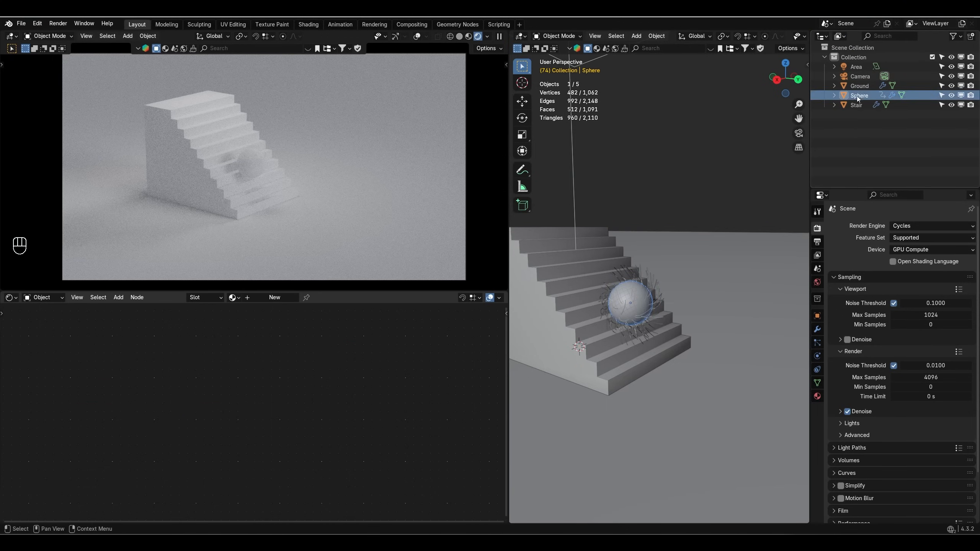
{"action": "left_click", "coordinate": [817, 397]}
{"action": "left_click", "coordinate": [886, 268]}
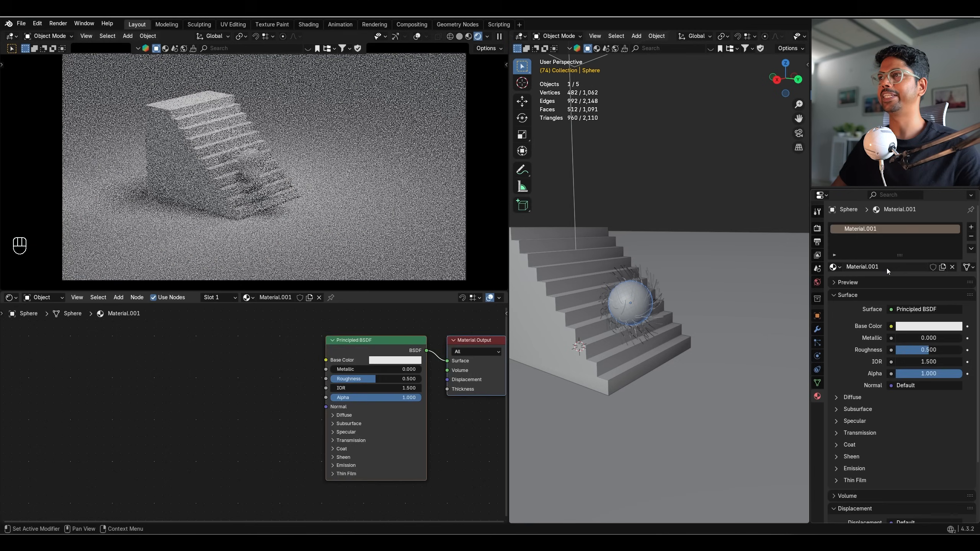
{"action": "double_click", "coordinate": [897, 269]}
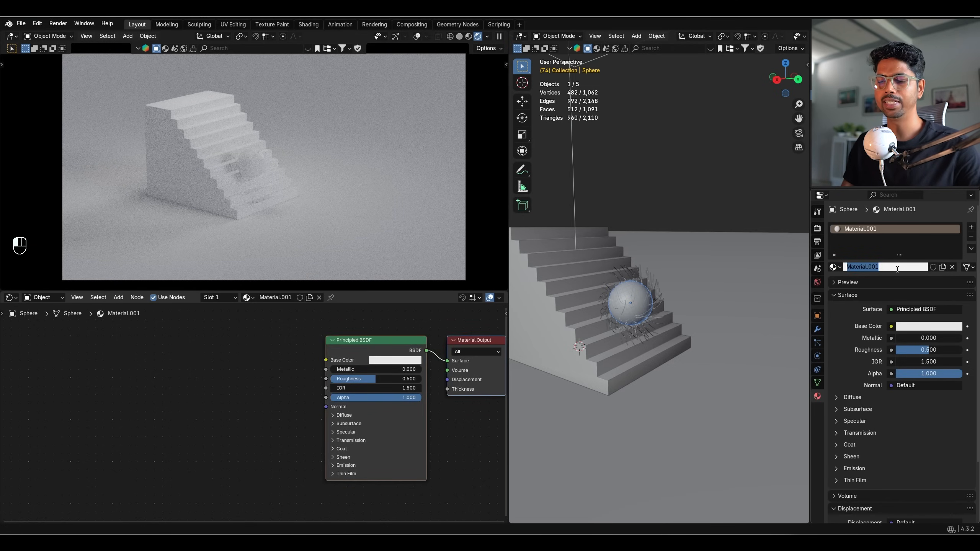
{"action": "type", "text": "ball"}
{"action": "left_click", "coordinate": [876, 253]}
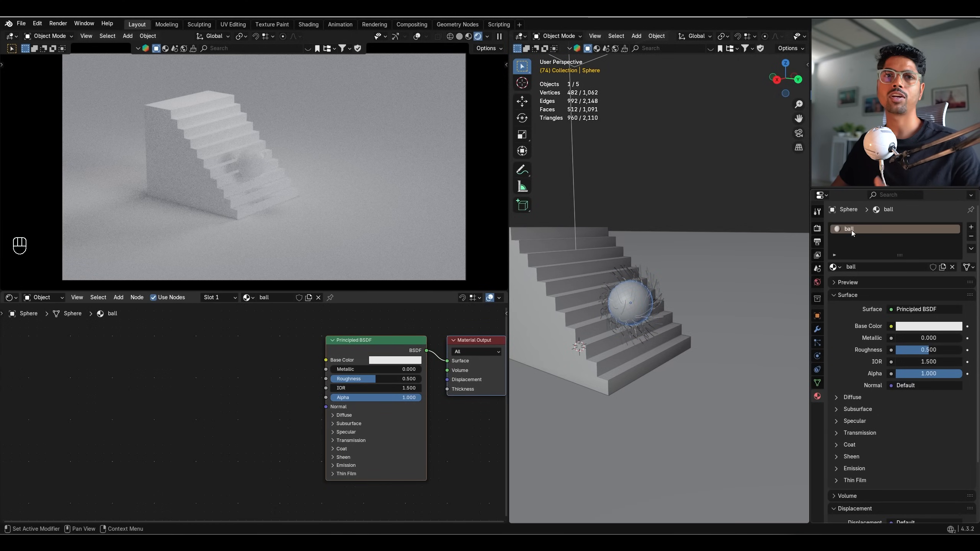
- Add a second material slot to the sphere with a new material named Hair
{"action": "left_click", "coordinate": [971, 227]}
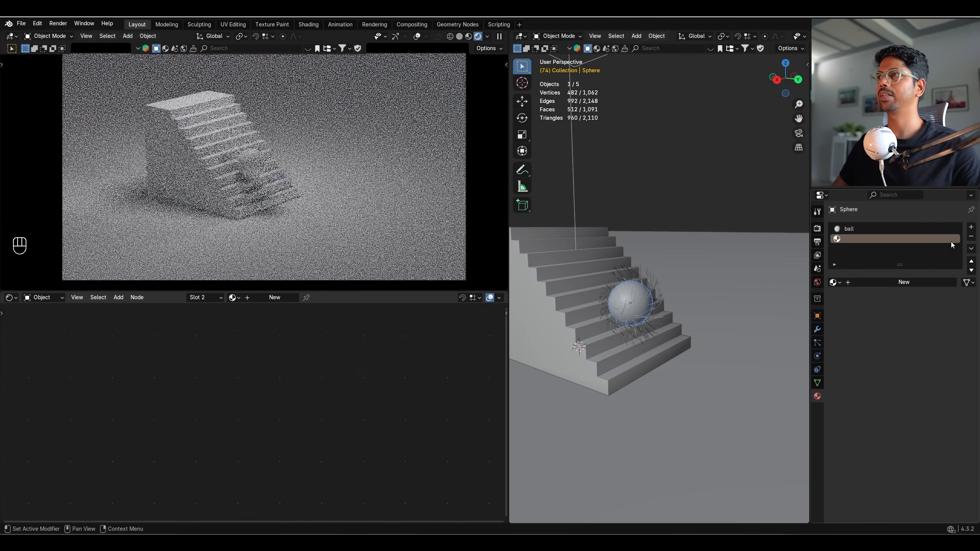
{"action": "left_click", "coordinate": [895, 282]}
{"action": "double_click", "coordinate": [895, 282]}
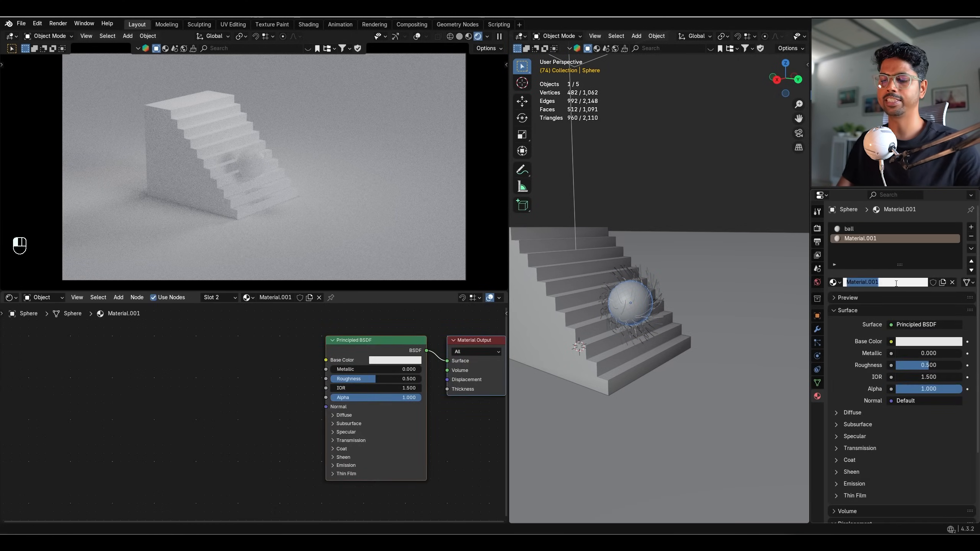
{"action": "type", "text": "Hair"}
{"action": "key", "text": "Return"}
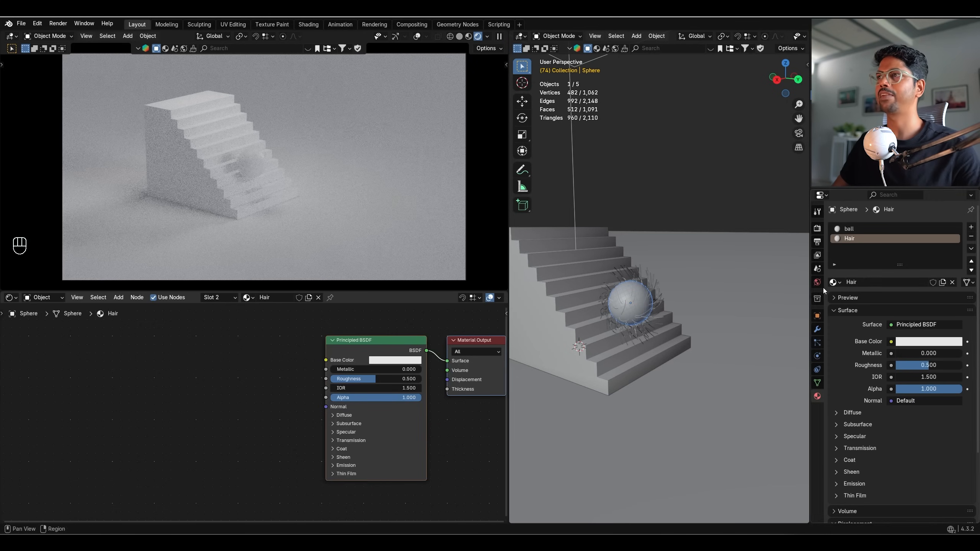
- Replace the Hair material's Principled BSDF with a Principled Hair BSDF connected to the output's Surface, placed close to the output node
{"action": "scroll", "coordinate": [216, 360], "scroll_direction": "up", "scroll_amount": 2}
{"action": "middle_click_drag", "start_coordinate": [228, 356], "coordinate": [175, 377]}
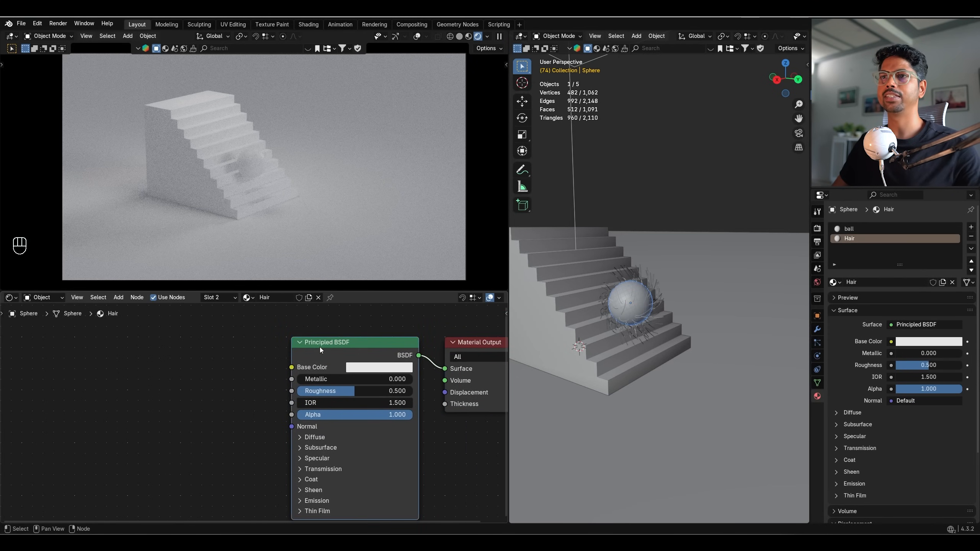
{"action": "key", "text": "Delete"}
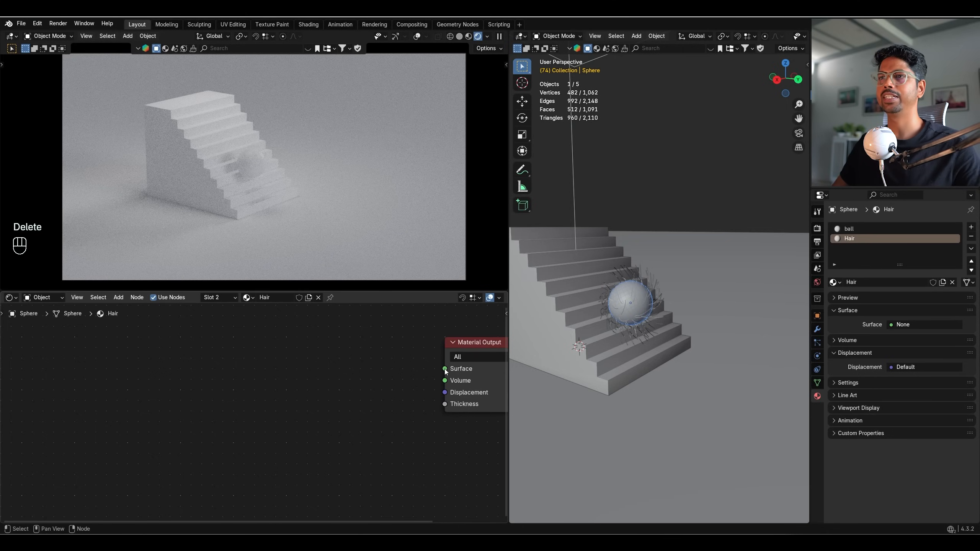
{"action": "left_click_drag", "start_coordinate": [444, 368], "coordinate": [306, 359]}
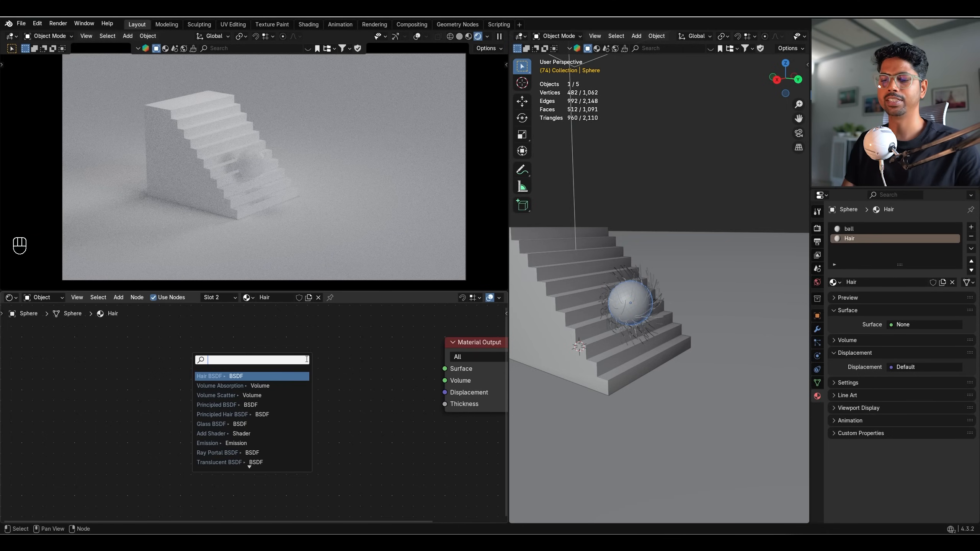
{"action": "type", "text": "hair"}
{"action": "key", "text": "Down"}
{"action": "key", "text": "Return"}
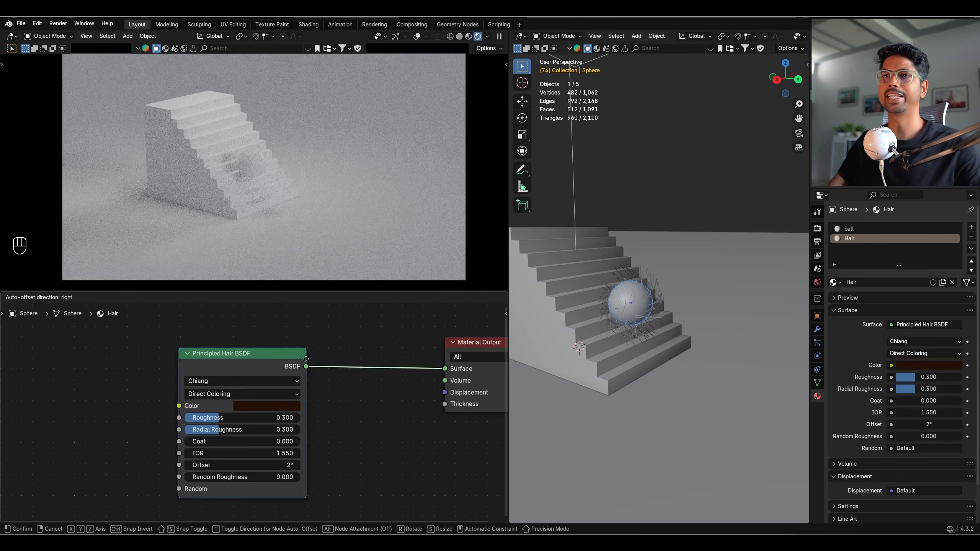
{"action": "scroll", "coordinate": [263, 164], "scroll_direction": "up", "scroll_amount": 5}
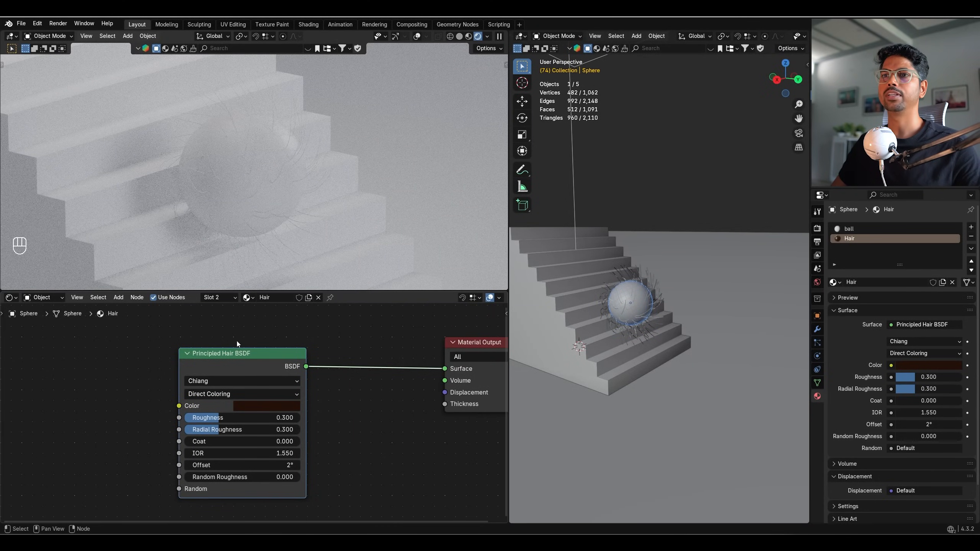
{"action": "left_click_drag", "start_coordinate": [222, 360], "coordinate": [284, 366]}
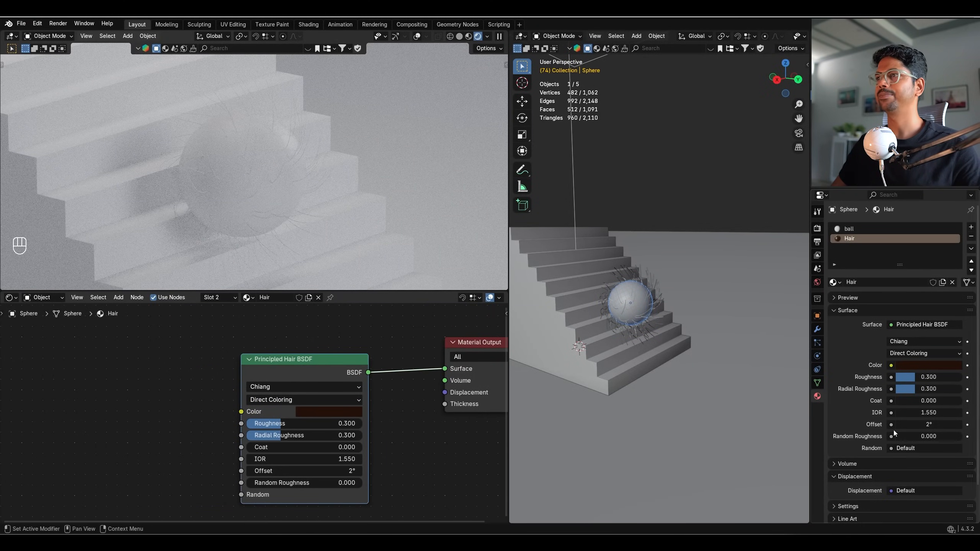
- Assign the Hair material to the sphere's particle hair in its render settings
{"action": "left_click", "coordinate": [817, 346]}
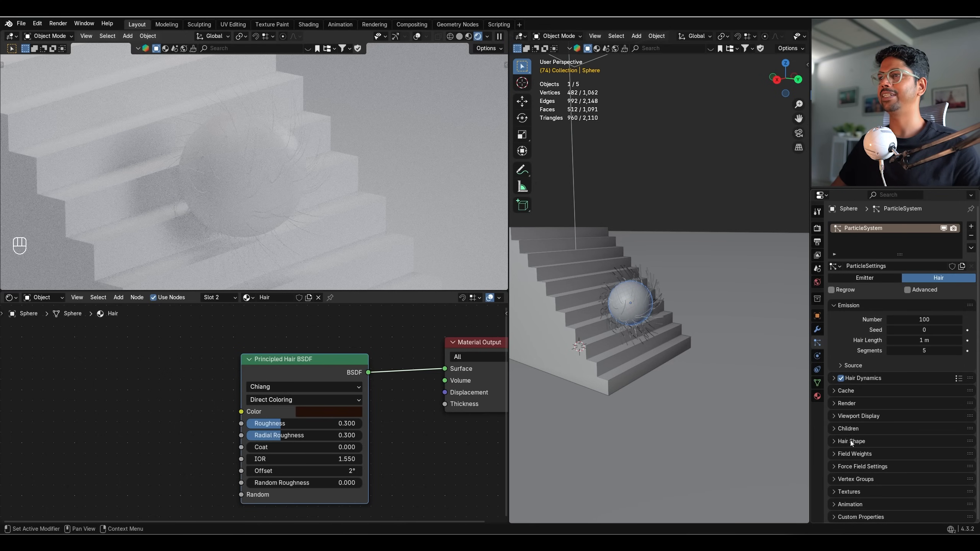
{"action": "left_click", "coordinate": [847, 404]}
{"action": "scroll", "coordinate": [851, 428], "scroll_direction": "down", "scroll_amount": 2}
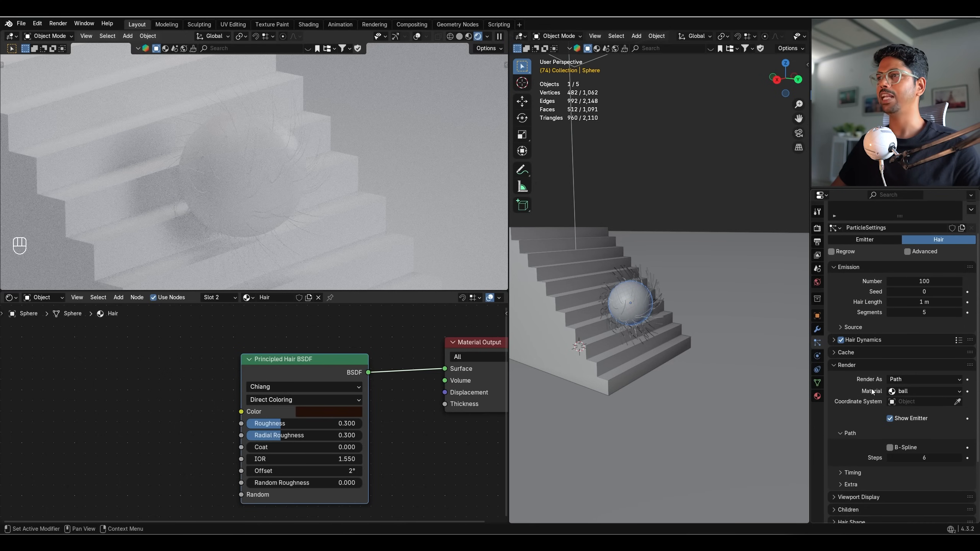
{"action": "left_click", "coordinate": [907, 391]}
{"action": "left_click", "coordinate": [911, 413]}
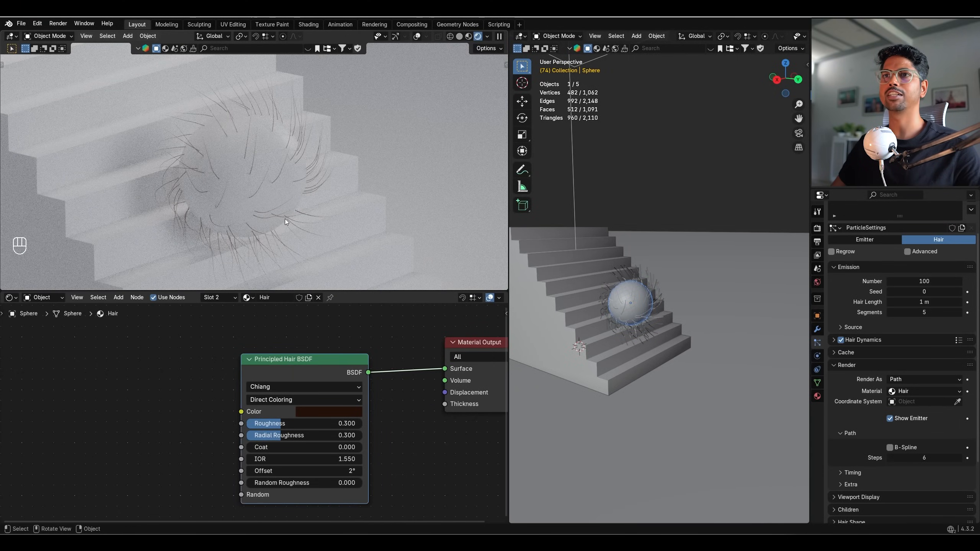
- Change the Principled Hair BSDF color to a saturated dark red
{"action": "left_click", "coordinate": [337, 409]}
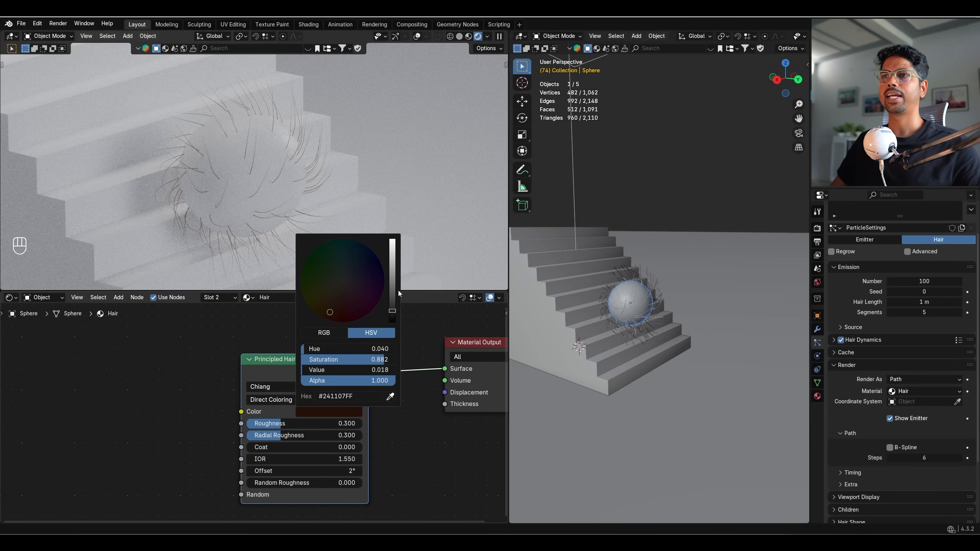
{"action": "left_click_drag", "start_coordinate": [392, 290], "coordinate": [392, 282]}
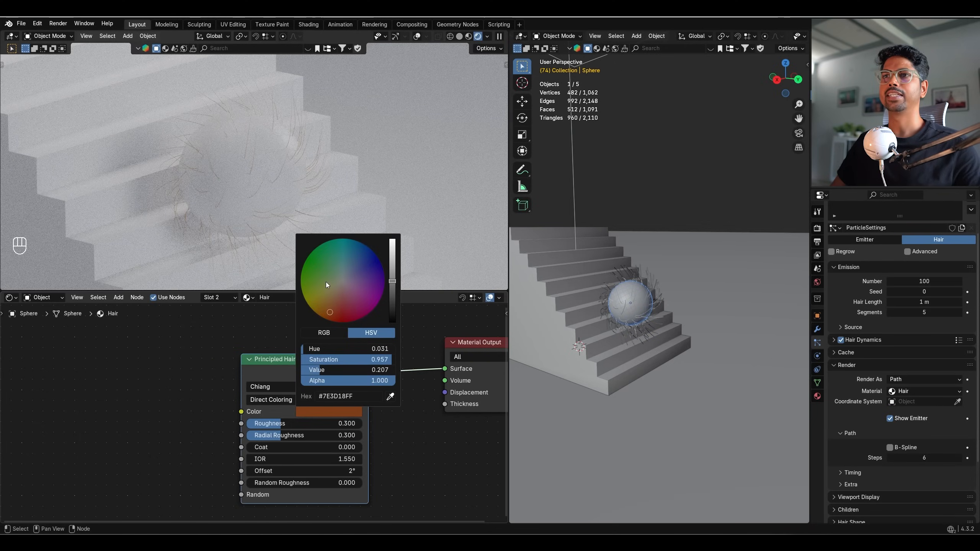
{"action": "left_click", "coordinate": [312, 282]}
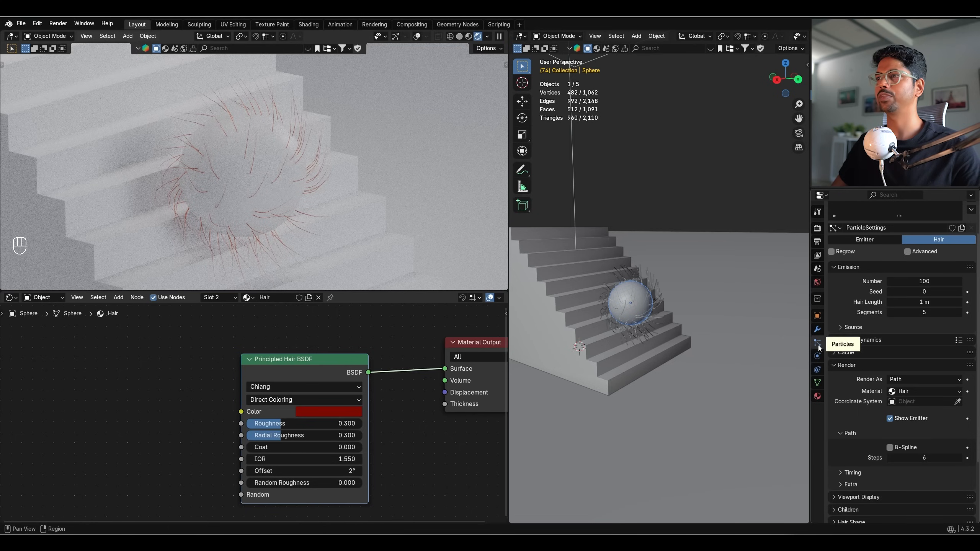
- Set the particle hair shape's Diameter Root to 5.2 m and Tip to 1.2 m
{"action": "left_click", "coordinate": [838, 365]}
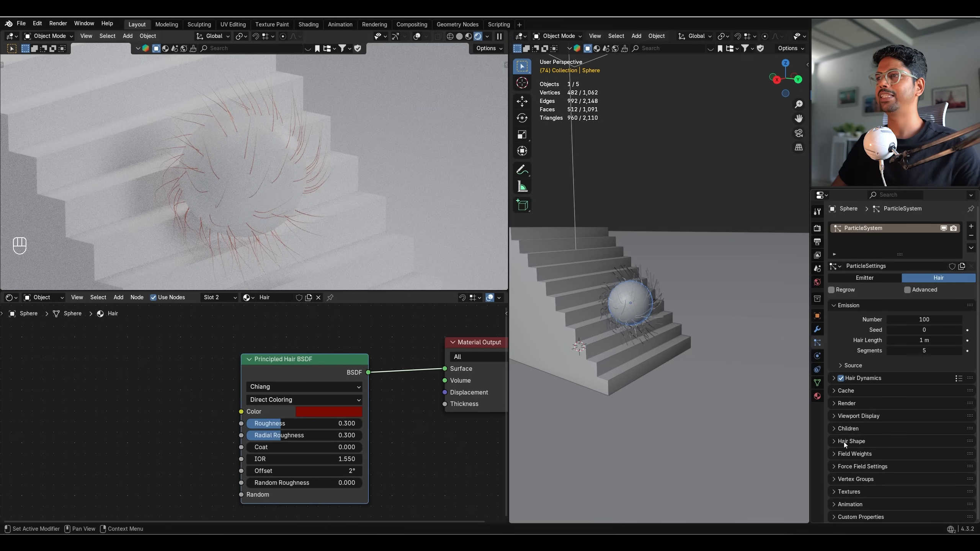
{"action": "left_click", "coordinate": [843, 442]}
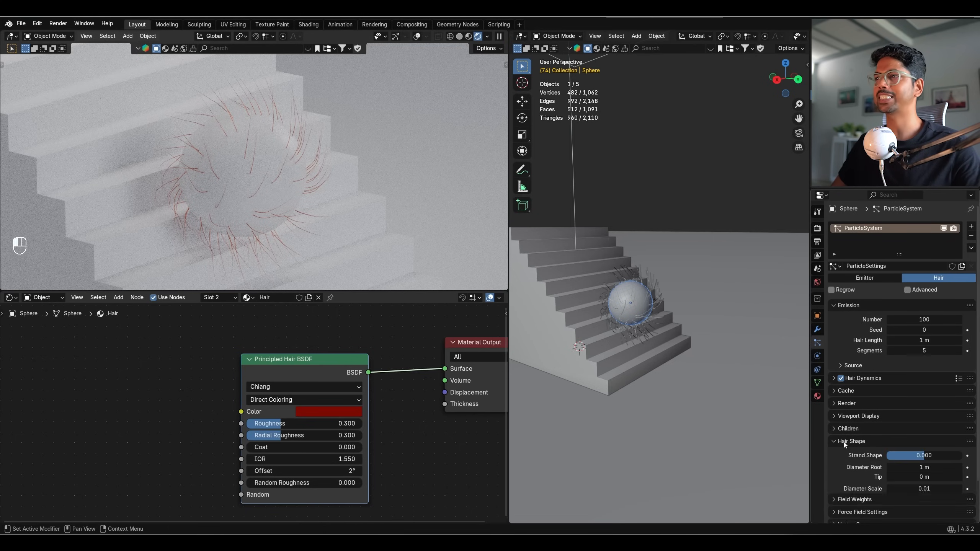
{"action": "scroll", "coordinate": [844, 463], "scroll_direction": "down", "scroll_amount": 4}
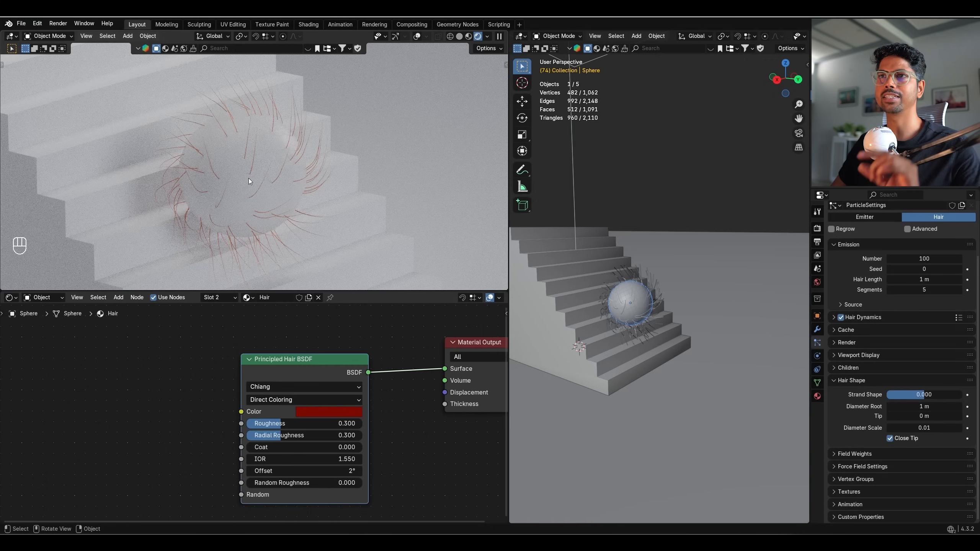
{"action": "scroll", "coordinate": [243, 184], "scroll_direction": "up", "scroll_amount": 8}
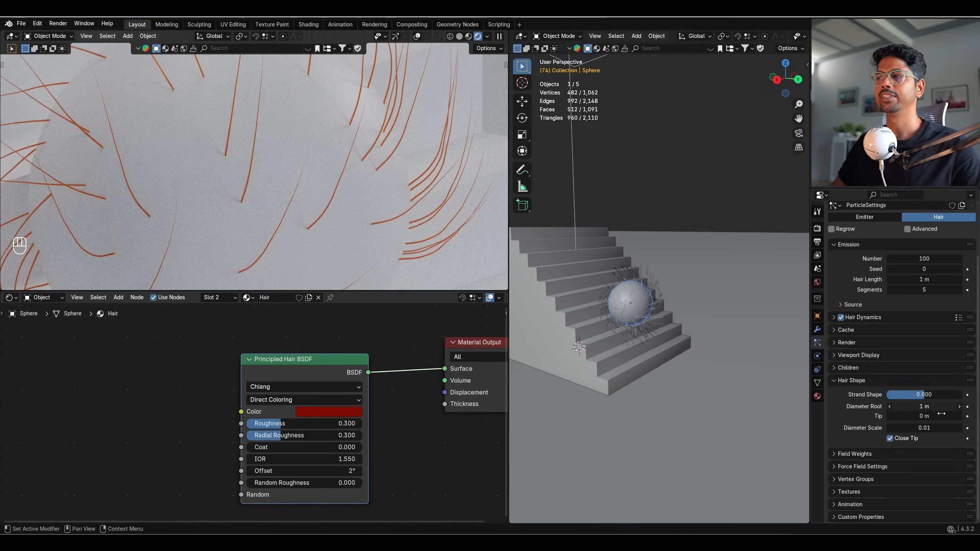
{"action": "left_click_drag", "start_coordinate": [917, 409], "coordinate": [950, 409]}
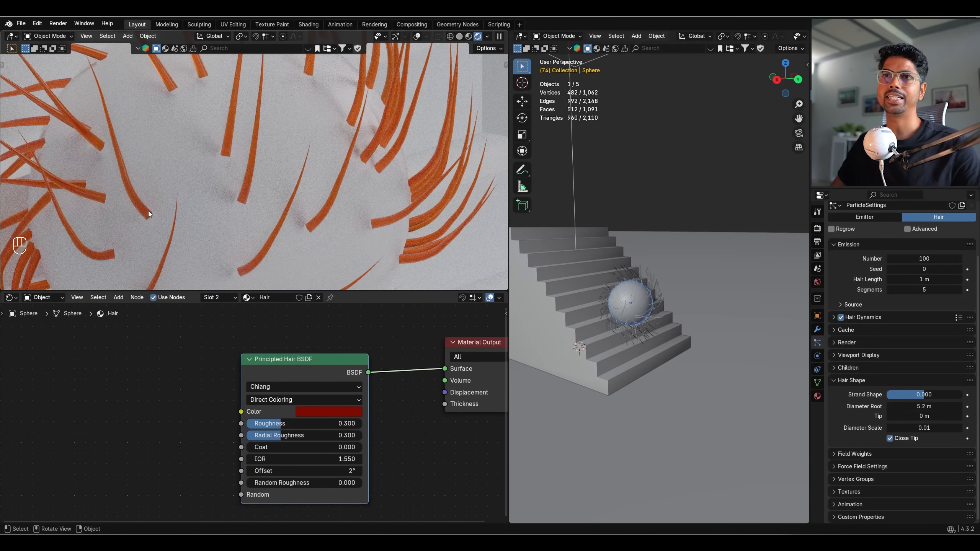
{"action": "scroll", "coordinate": [203, 167], "scroll_direction": "down", "scroll_amount": 8}
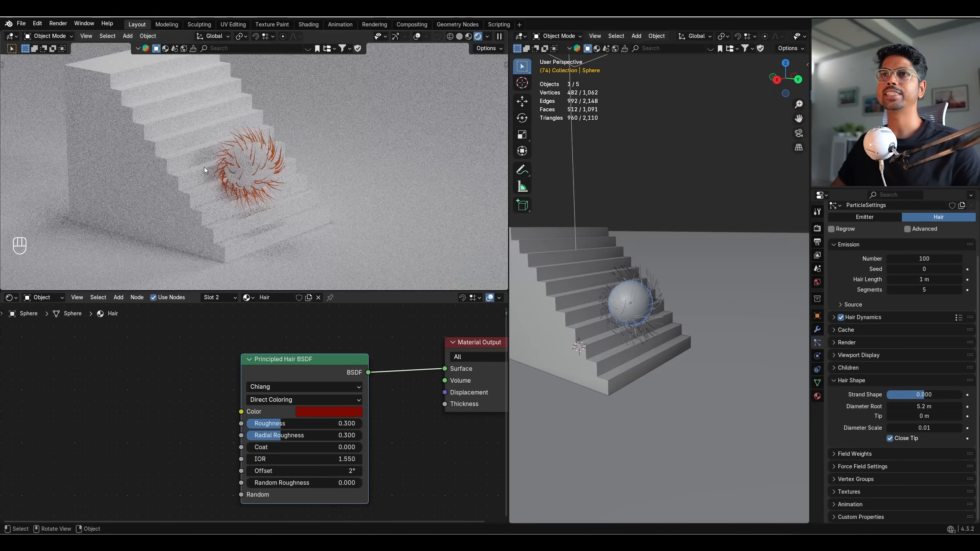
{"action": "scroll", "coordinate": [204, 167], "scroll_direction": "up", "scroll_amount": 5}
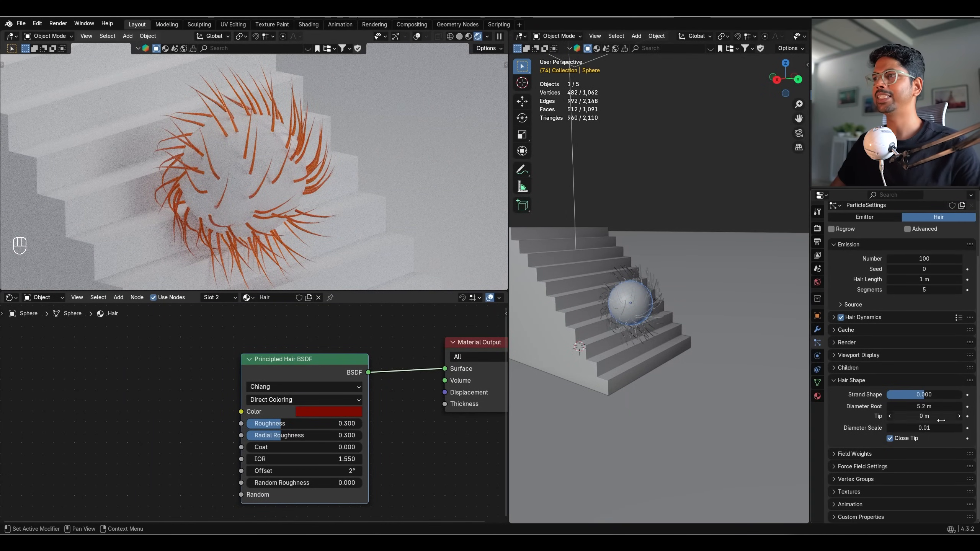
{"action": "scroll", "coordinate": [282, 196], "scroll_direction": "up", "scroll_amount": 5}
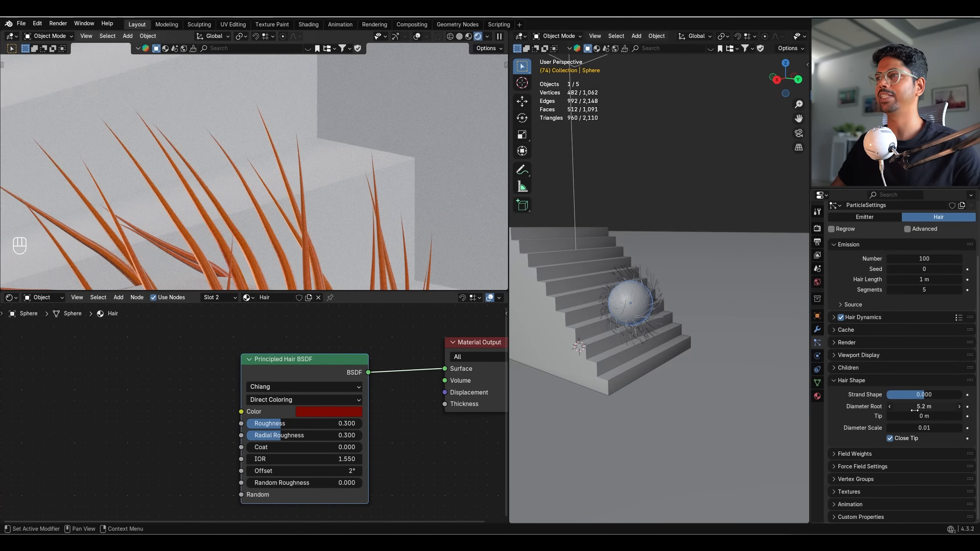
{"action": "left_click_drag", "start_coordinate": [914, 415], "coordinate": [954, 416]}
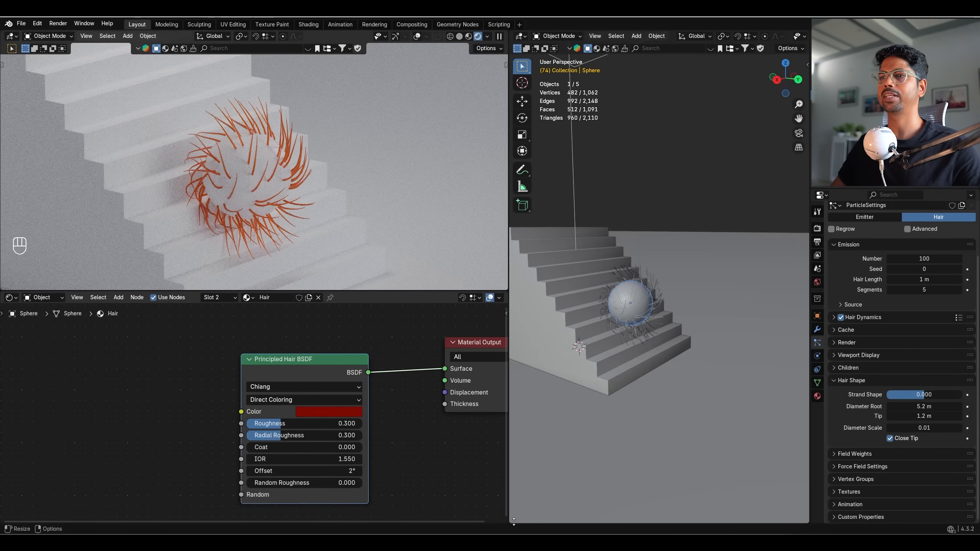
- Split a Timeline area off below the solid-shaded viewport and hide its sidebar
{"action": "left_click_drag", "start_coordinate": [513, 521], "coordinate": [515, 396]}
{"action": "left_click", "coordinate": [520, 401]}
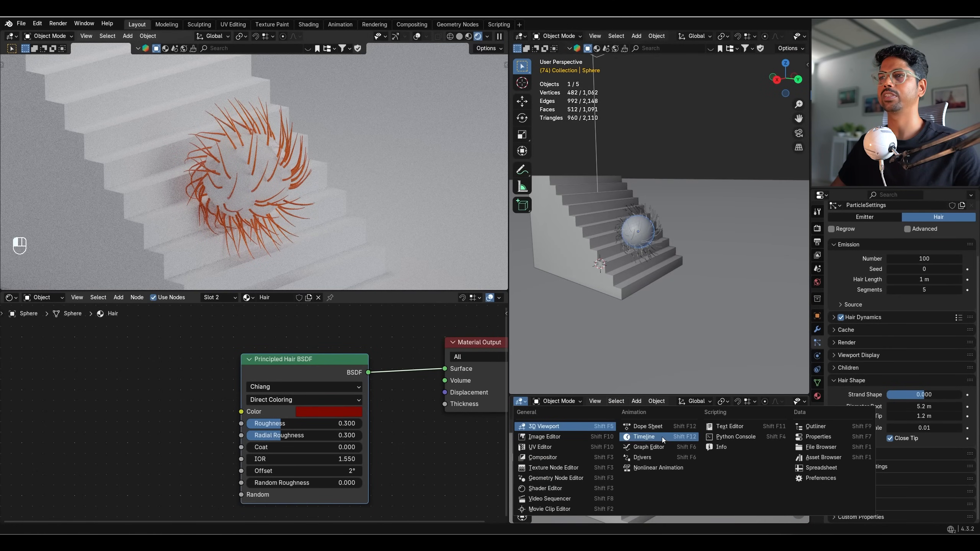
{"action": "left_click", "coordinate": [646, 437]}
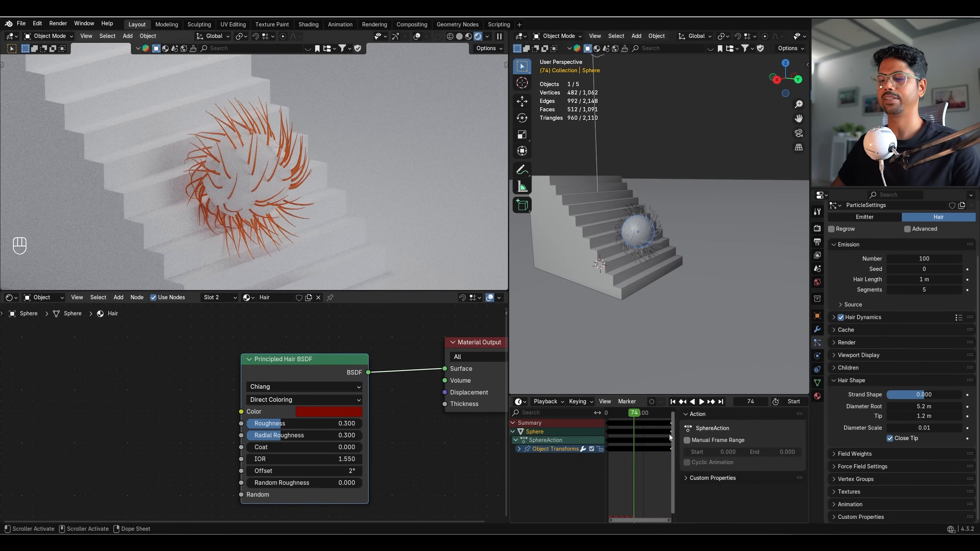
{"action": "key", "text": "n"}
- Play the animation from frame 1 and pause partway down the stairs to examine the rendered hair movement
{"action": "left_click", "coordinate": [673, 401]}
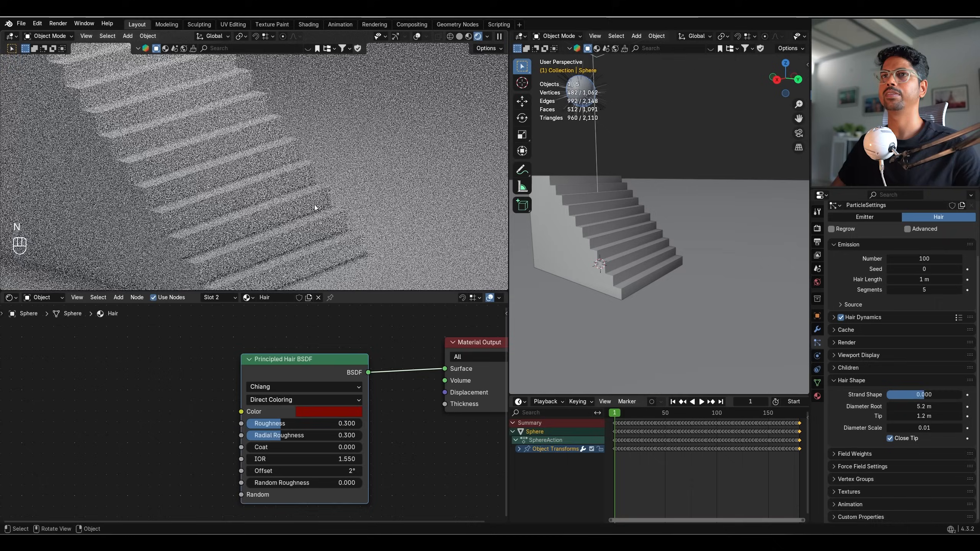
{"action": "middle_click_drag", "start_coordinate": [314, 204], "coordinate": [320, 220]}
{"action": "key", "text": "space"}
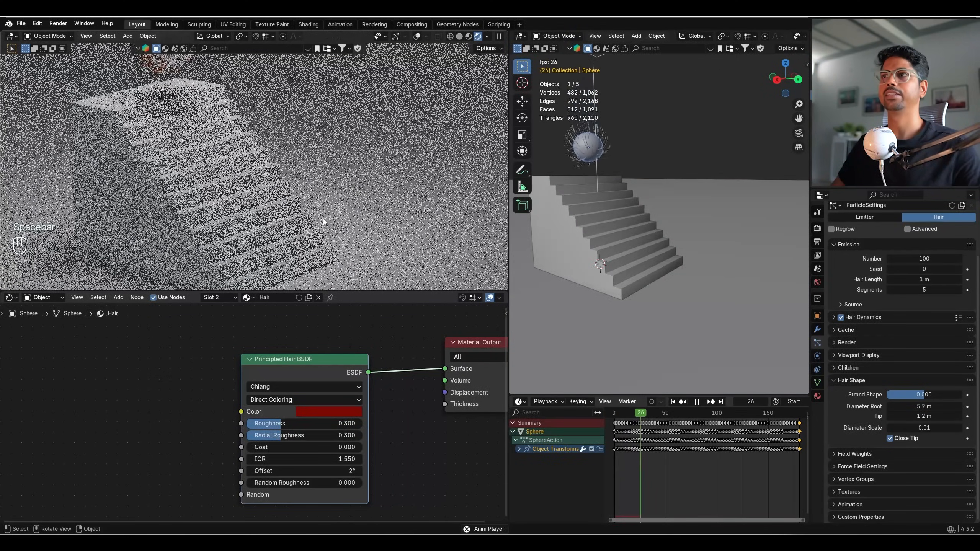
{"action": "key", "text": "space"}
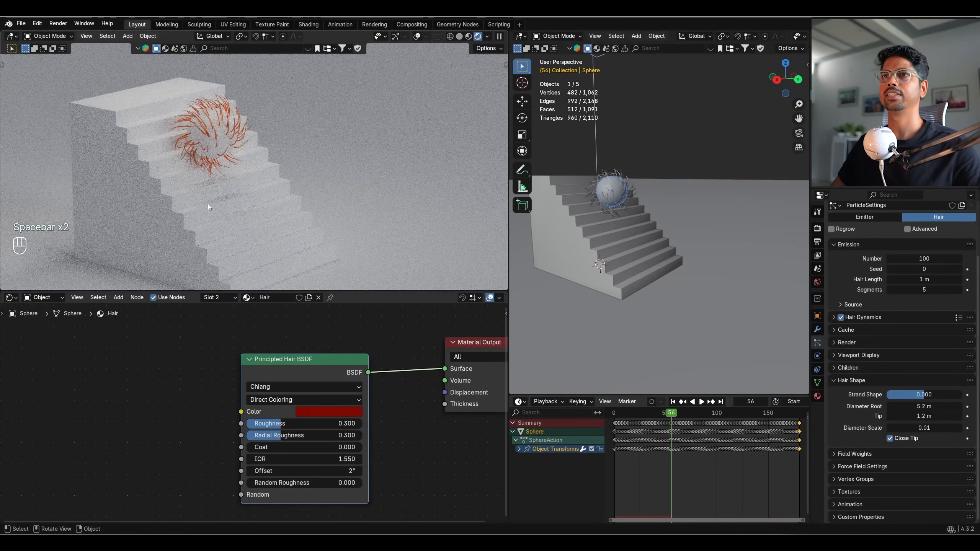
{"action": "key", "text": "space"}
{"action": "key", "text": "space"}
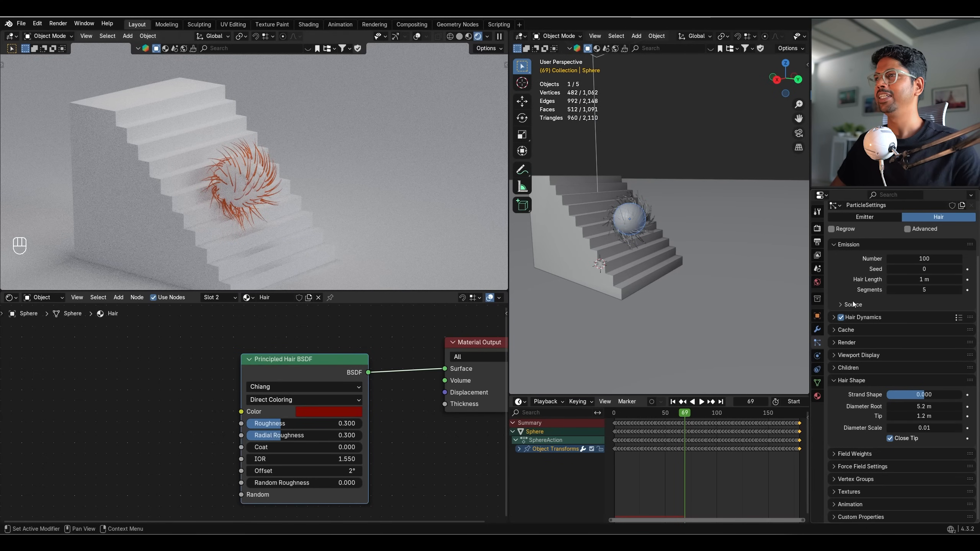
- Set the hair shape's Diameter Scale to 0.02 and the emission's hair Number to 1000
{"action": "mouse_move", "coordinate": [920, 428]}
{"action": "left_mouse_down"}
{"action": "mouse_move", "coordinate": [936, 428]}
{"action": "mouse_move", "coordinate": [923, 428]}
{"action": "left_mouse_up"}
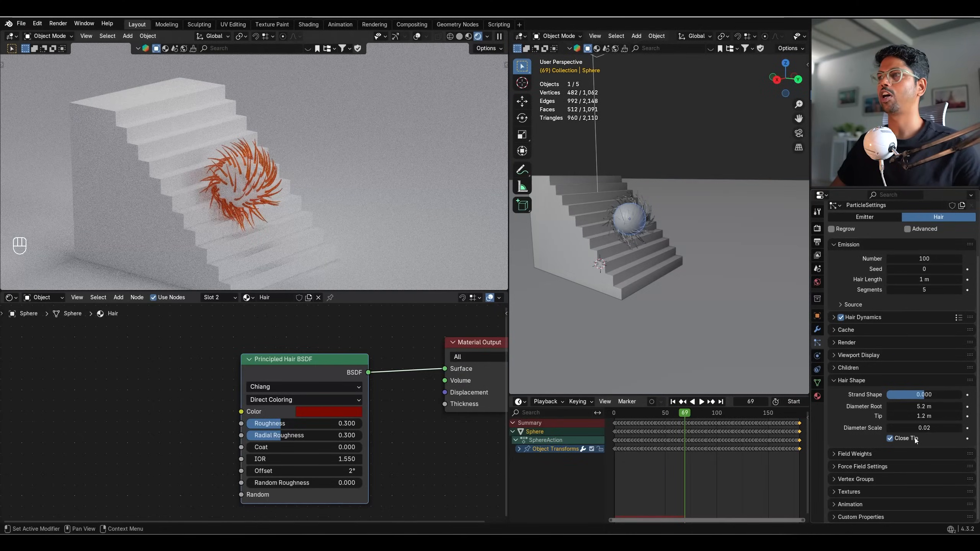
{"action": "left_click", "coordinate": [848, 381]}
{"action": "double_click", "coordinate": [930, 317]}
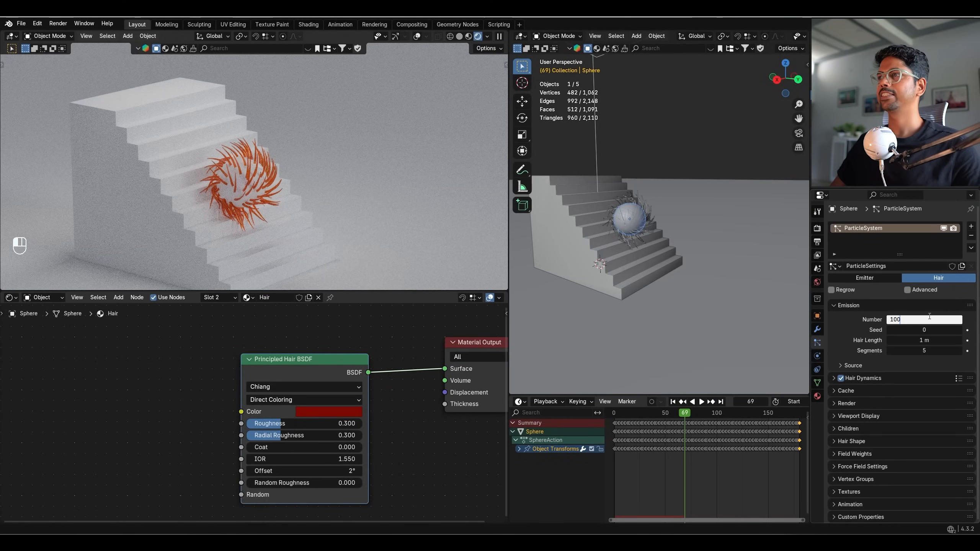
{"action": "type", "text": "0"}
{"action": "key", "text": "Return"}
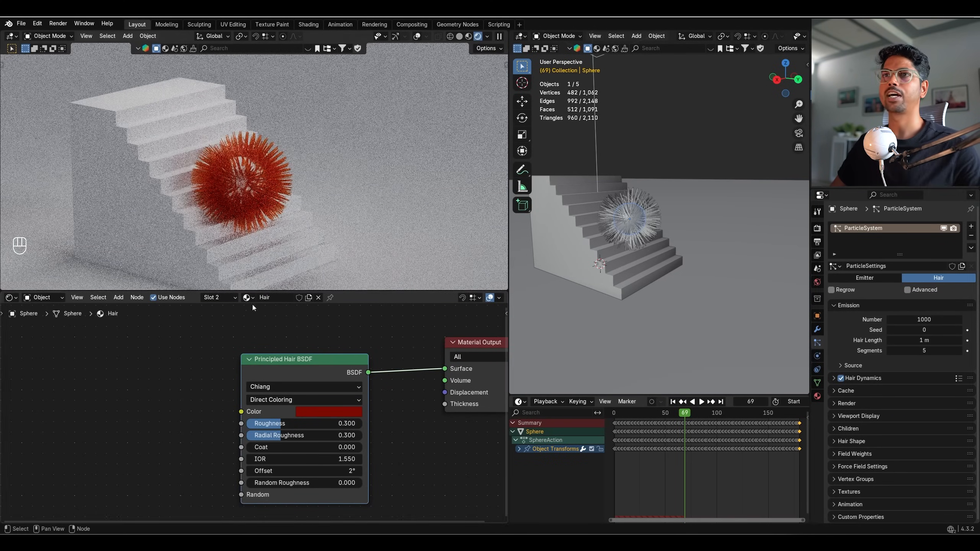
- Replay the animation from frame 1 to check the denser hair on the stairs, pausing at frame 59
{"action": "left_click", "coordinate": [673, 401]}
{"action": "key", "text": "space"}
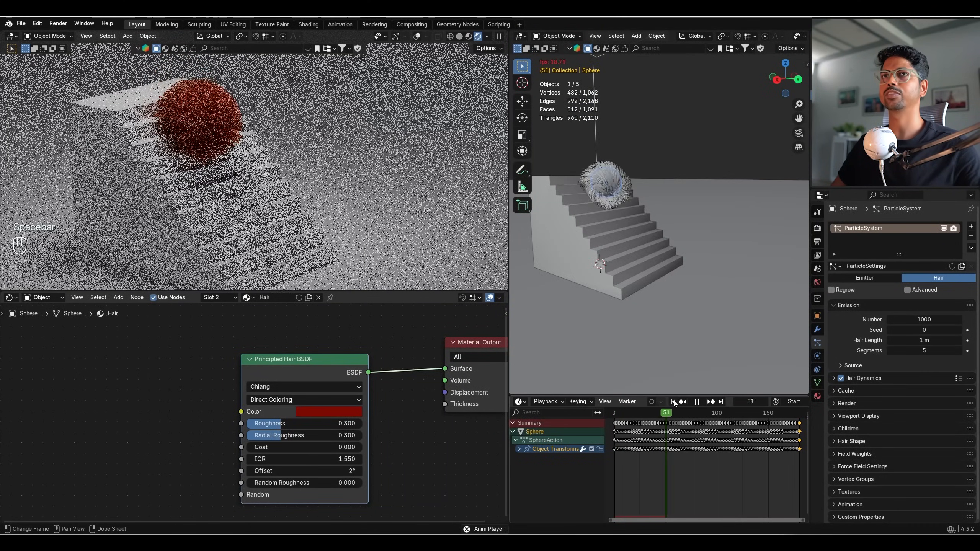
{"action": "key", "text": "space"}
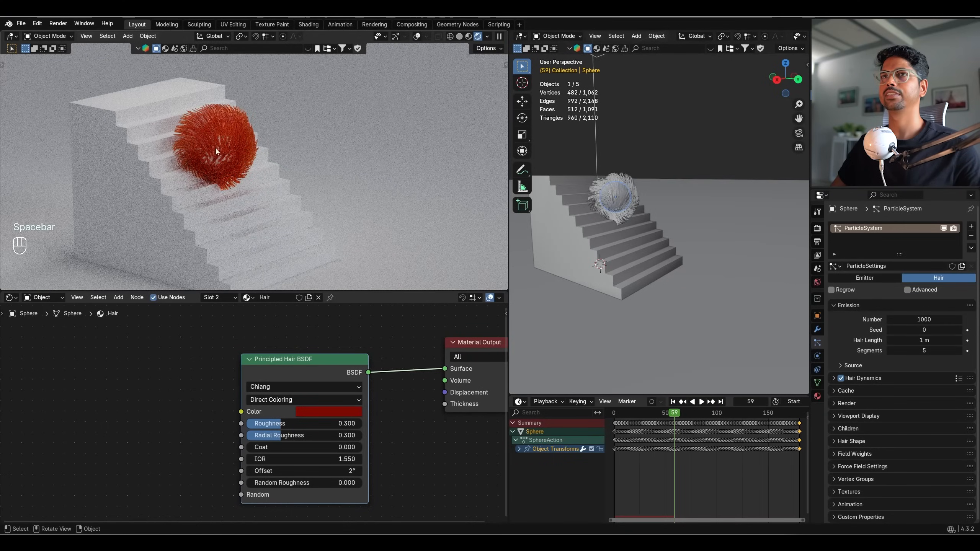
- Change the Hair material's color to a muted blue-grey and set the Hair Length to 2 m
{"action": "left_click", "coordinate": [339, 411]}
{"action": "left_click", "coordinate": [346, 271]}
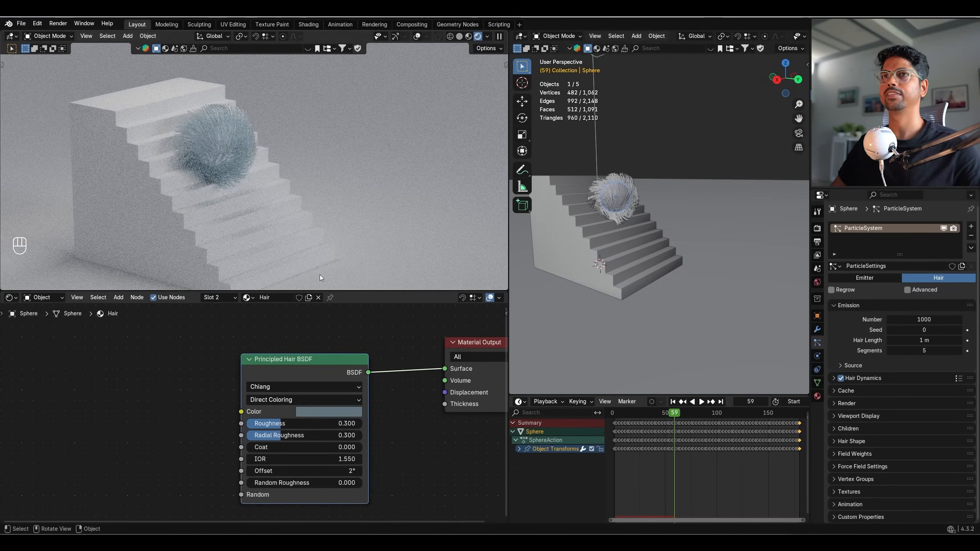
{"action": "left_click_drag", "start_coordinate": [923, 340], "coordinate": [941, 340]}
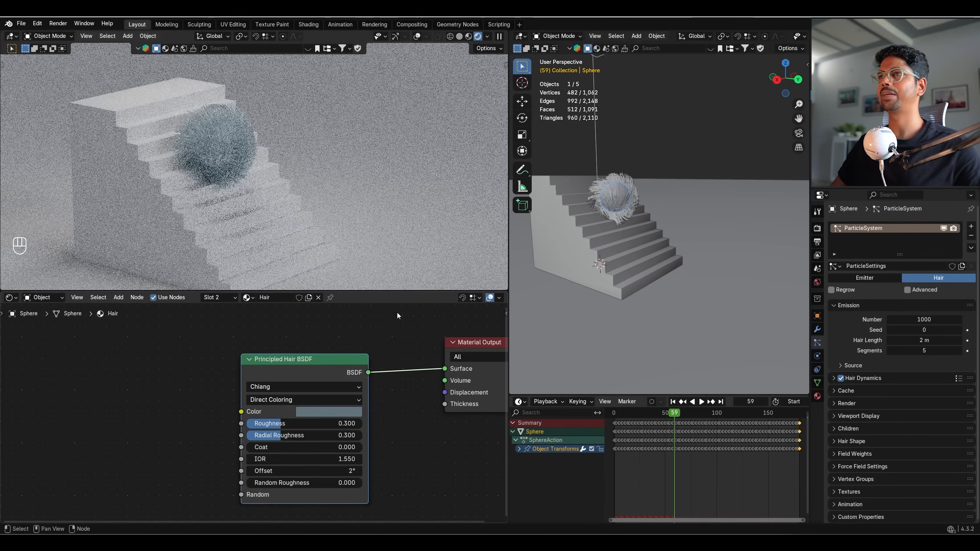
- Replay the animation from frame 1 to check the longer hair, pausing at frame 56
{"action": "left_click", "coordinate": [672, 402]}
{"action": "key", "text": "space"}
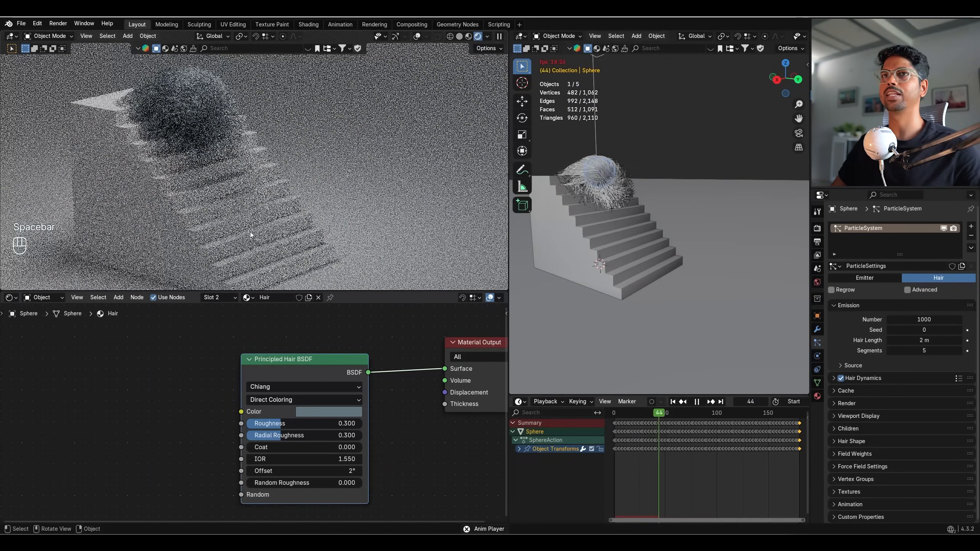
{"action": "key", "text": "space"}
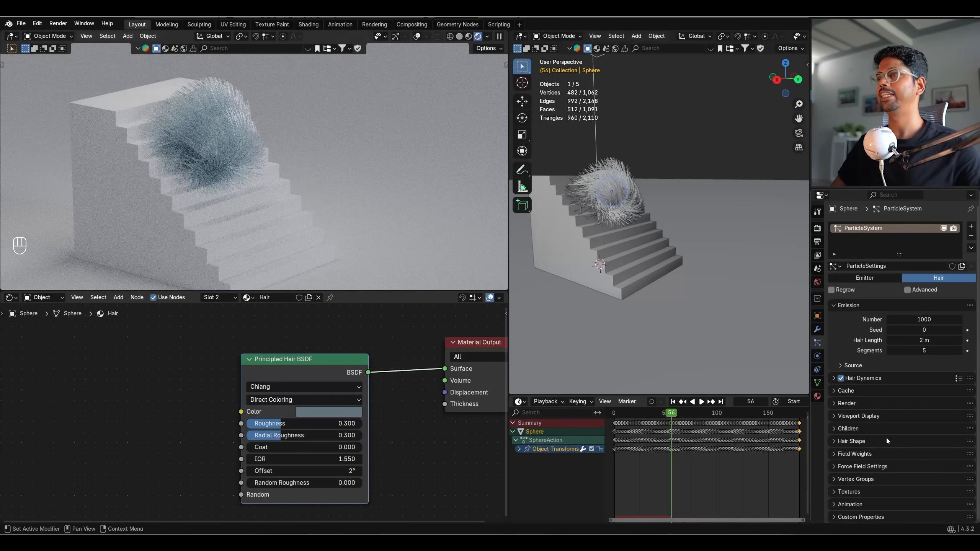
- Set the hair's Diameter Root to 1 m and Tip to 0.36 m, and raise the hair Number to 10000
{"action": "scroll", "coordinate": [864, 451], "scroll_direction": "down", "scroll_amount": 4}
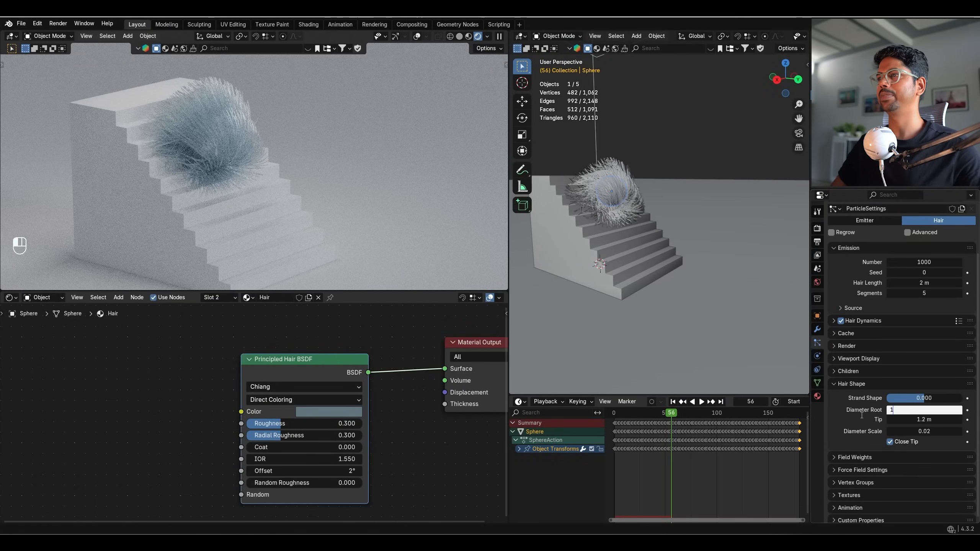
{"action": "left_click_drag", "start_coordinate": [905, 419], "coordinate": [870, 419]}
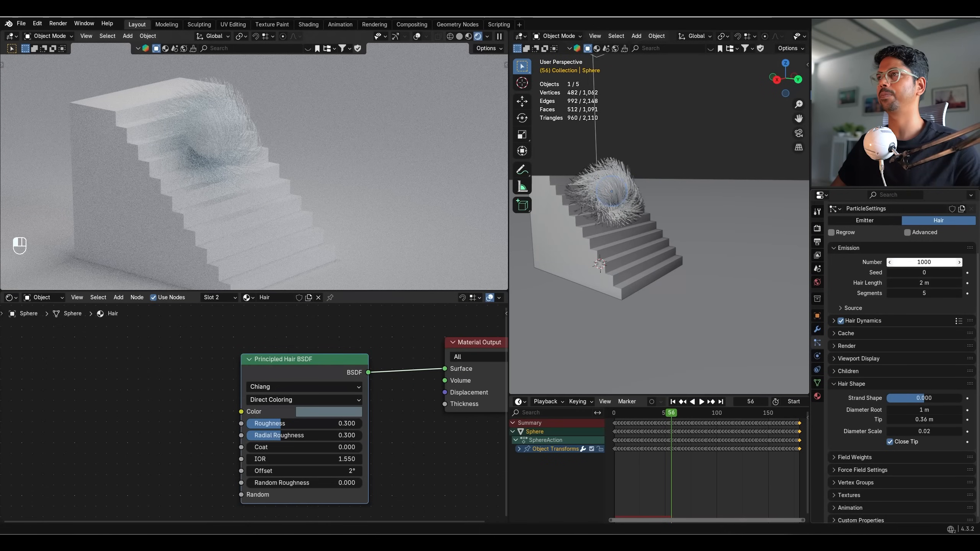
{"action": "type", "text": "0"}
{"action": "key", "text": "Return"}
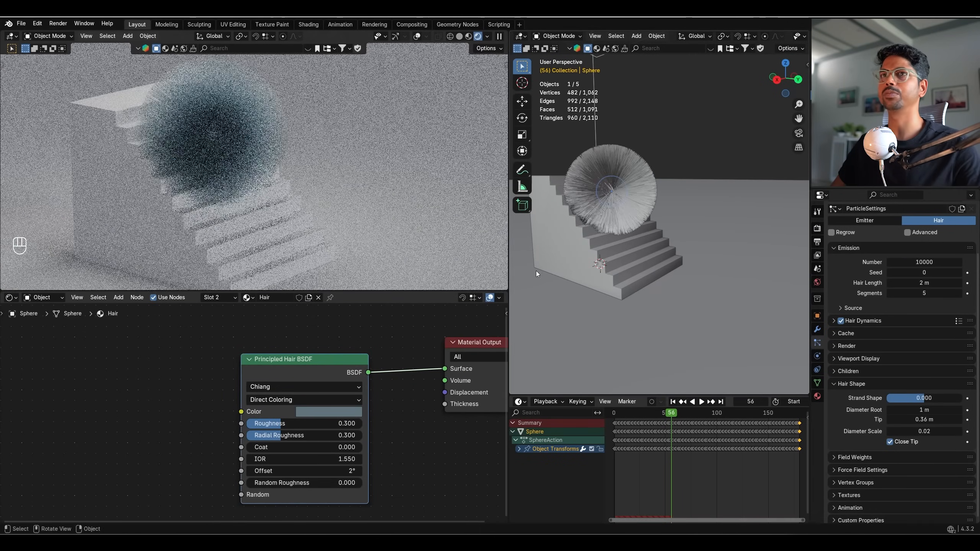
- Return to frame 1, save the file, and start playback of the 10000-hair simulation
{"action": "left_click", "coordinate": [673, 401]}
{"action": "key", "text": "ctrl+s"}
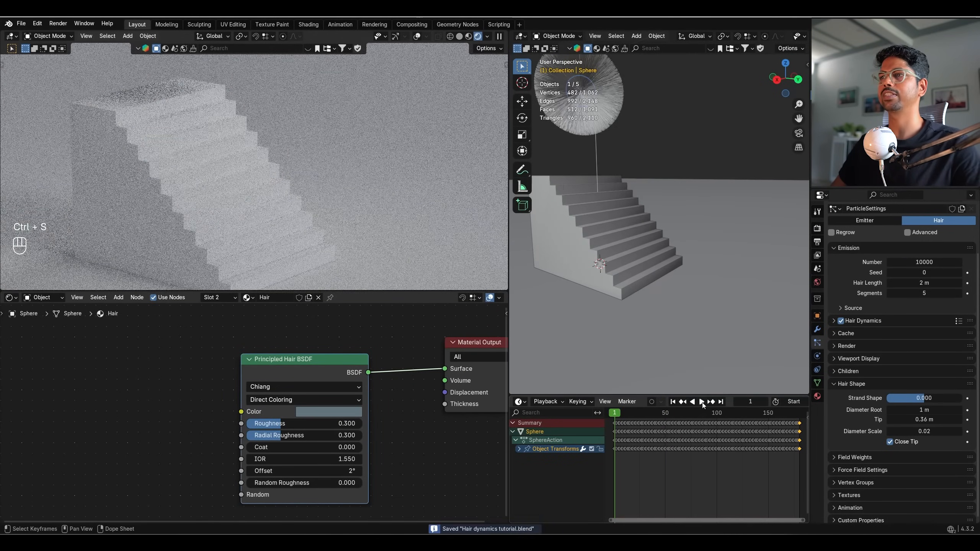
{"action": "left_click", "coordinate": [702, 401]}
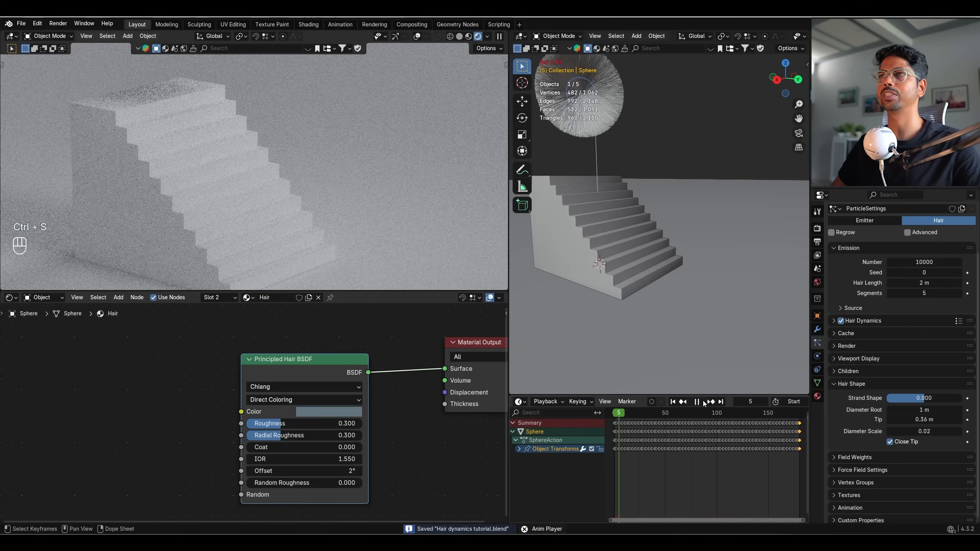
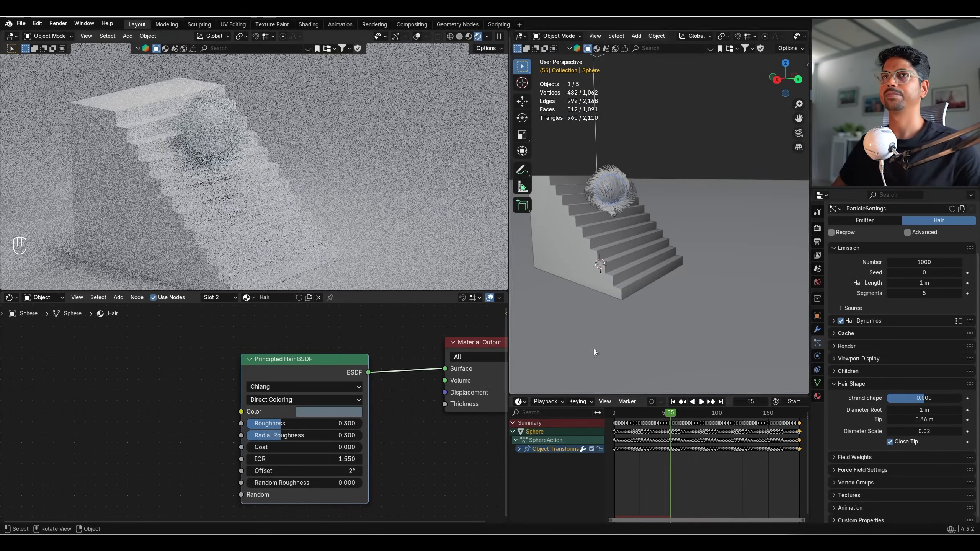
- Save the file and thicken the sphere's hair with a Diameter Root of 7 m and a Tip of 1 m
{"action": "key", "text": "ctrl+s"}
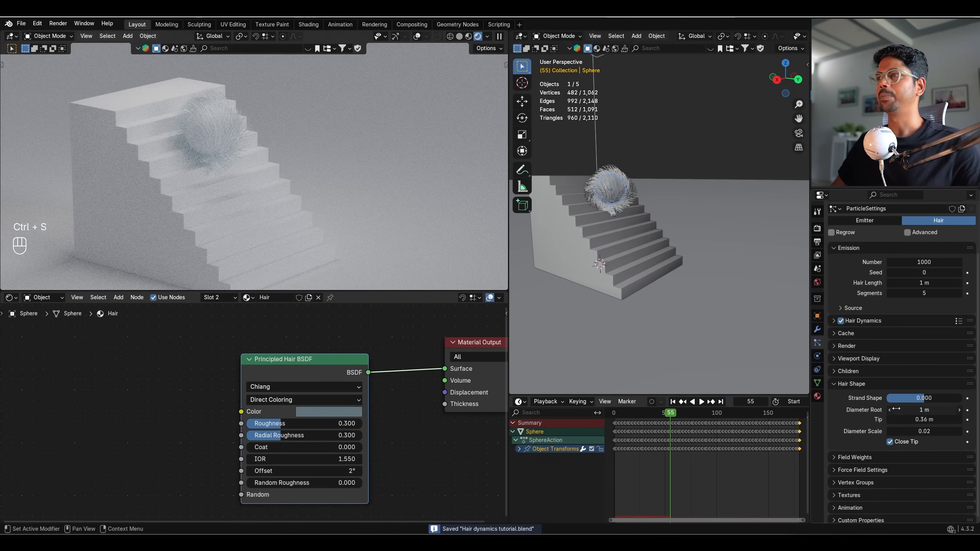
{"action": "double_click", "coordinate": [921, 410]}
{"action": "type", "text": "2"}
{"action": "key", "text": "Return"}
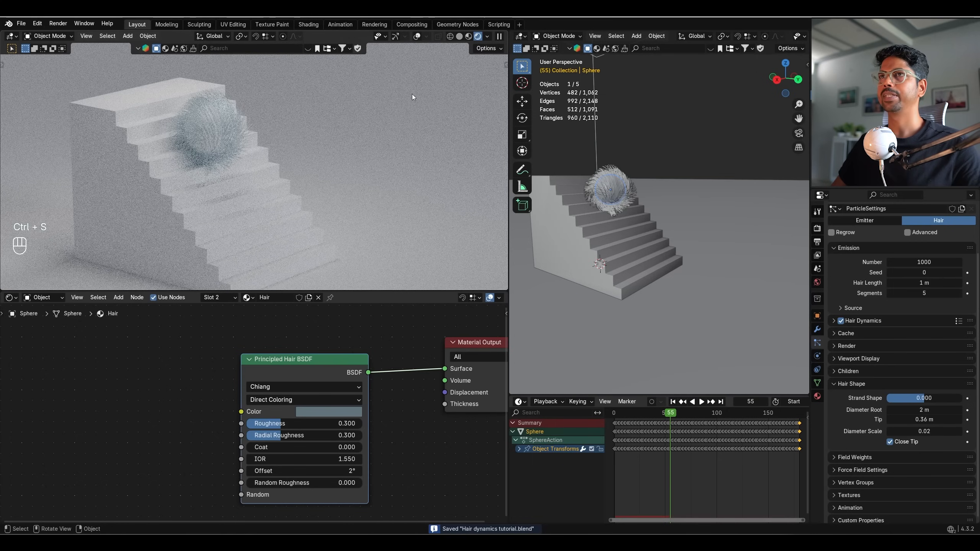
{"action": "scroll", "coordinate": [258, 177], "scroll_direction": "up", "scroll_amount": 6}
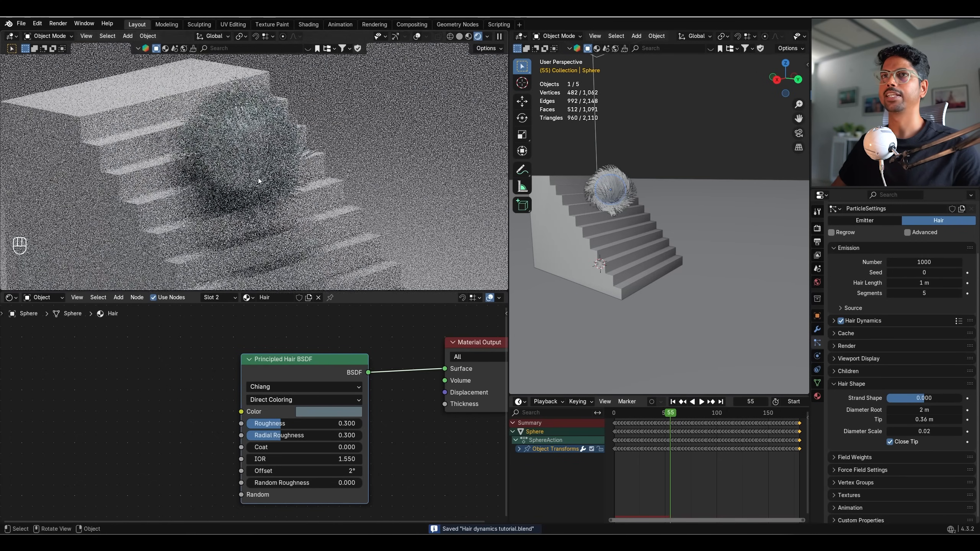
{"action": "left_click_drag", "start_coordinate": [924, 410], "coordinate": [941, 410]}
{"action": "double_click", "coordinate": [924, 410]}
{"action": "type", "text": "5"}
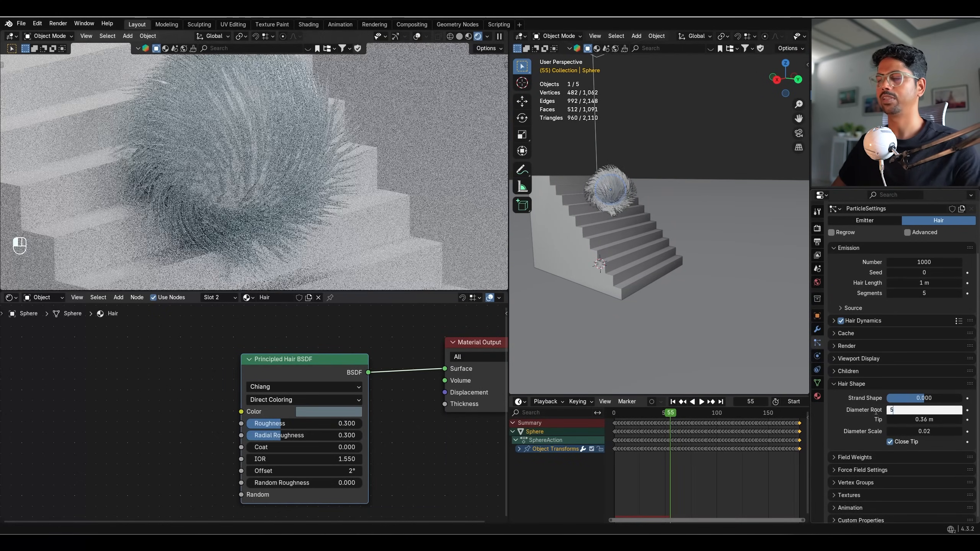
{"action": "key", "text": "Return"}
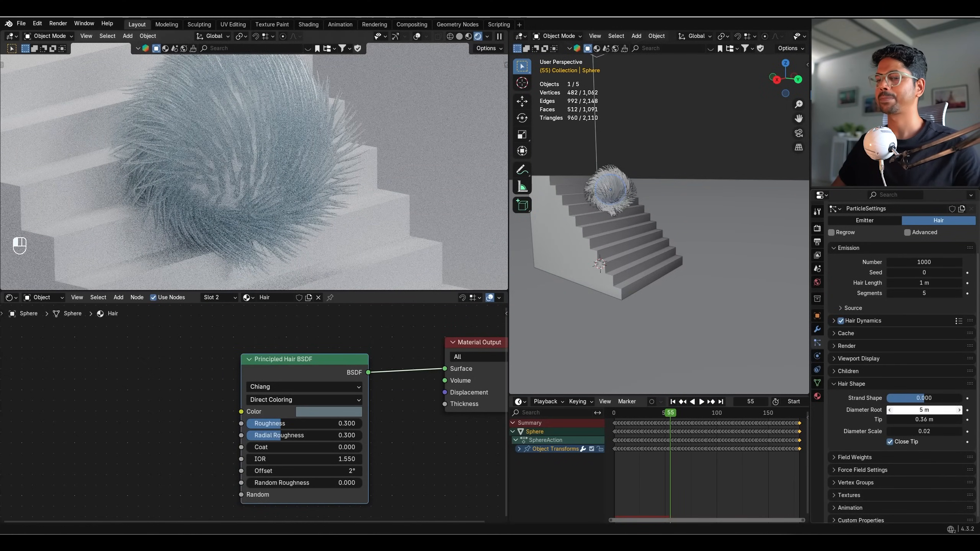
{"action": "type", "text": "7"}
{"action": "key", "text": "Return"}
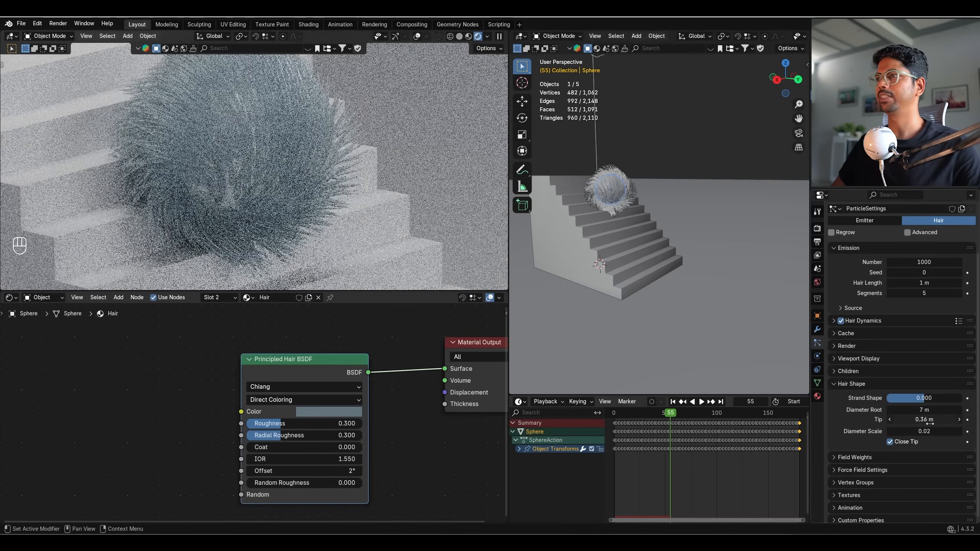
{"action": "left_click_drag", "start_coordinate": [924, 419], "coordinate": [952, 419]}
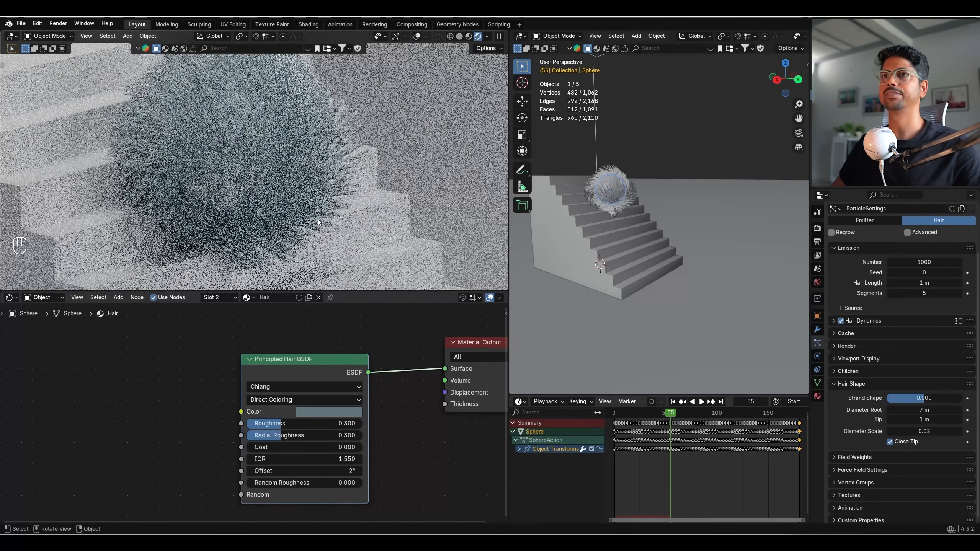
- Replay the thicker hair simulation from frame 1 in the camera view, pausing at frame 70, and save the file
{"action": "key", "text": "KP_0"}
{"action": "left_click", "coordinate": [673, 402]}
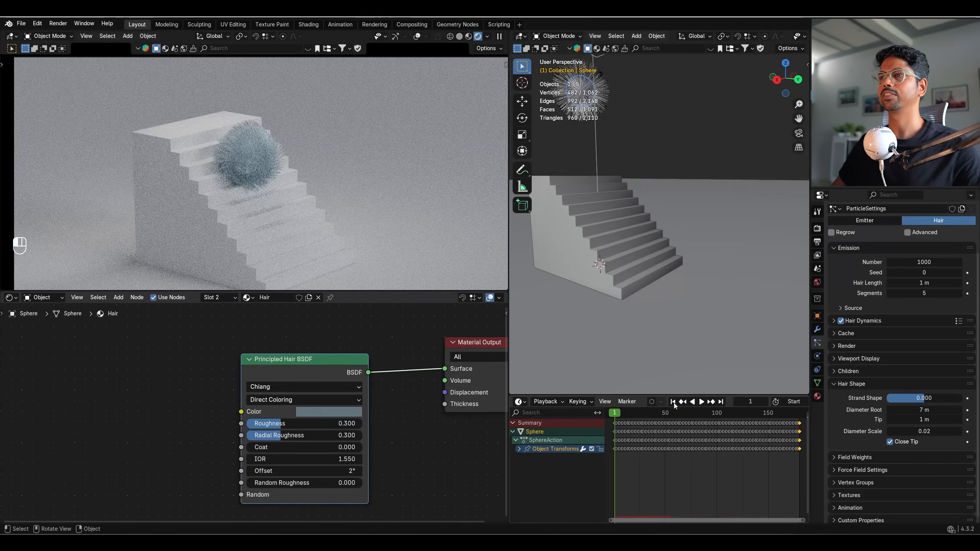
{"action": "left_click", "coordinate": [700, 403]}
{"action": "key", "text": "ctrl+s"}
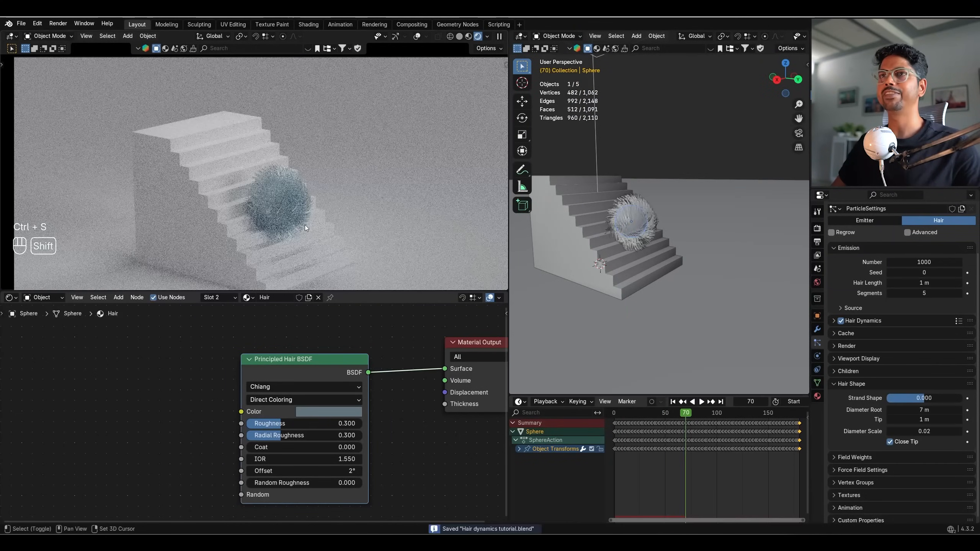
{"action": "middle_click_drag", "start_coordinate": [305, 225], "coordinate": [278, 184], "text": "shift"}
{"action": "left_click_drag", "start_coordinate": [916, 285], "coordinate": [901, 285]}
{"action": "key", "text": "ctrl+z"}
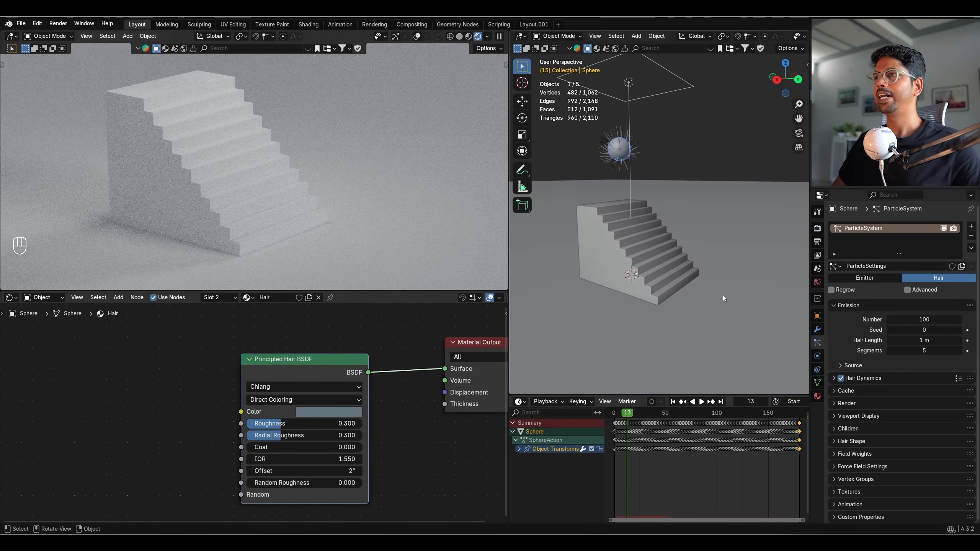
- Add a Turbulence force field with Strength 50, Size 0.5 and Flow 1
{"action": "key", "text": "shift+a"}
{"action": "mouse_move", "coordinate": [635, 262]}
{"action": "mouse_move", "coordinate": [615, 308]}
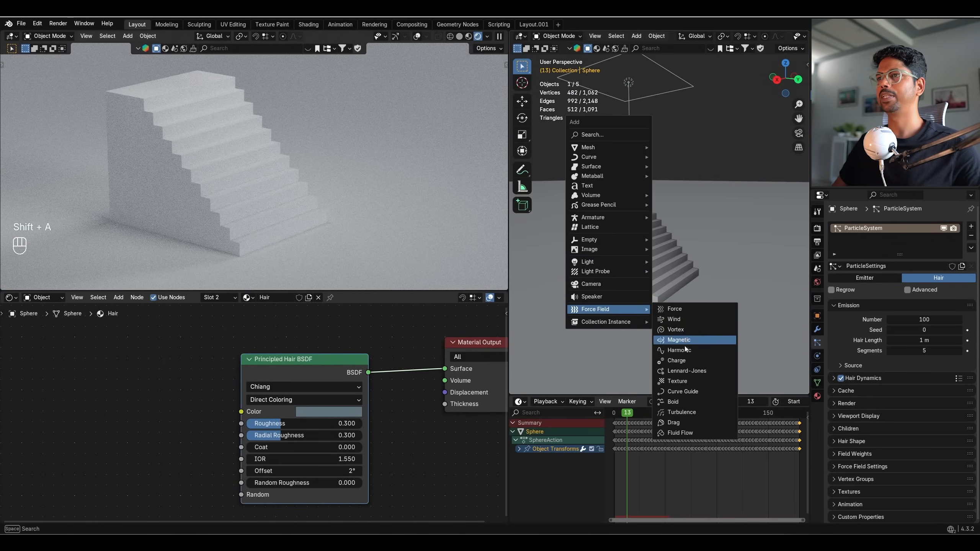
{"action": "left_click", "coordinate": [679, 412]}
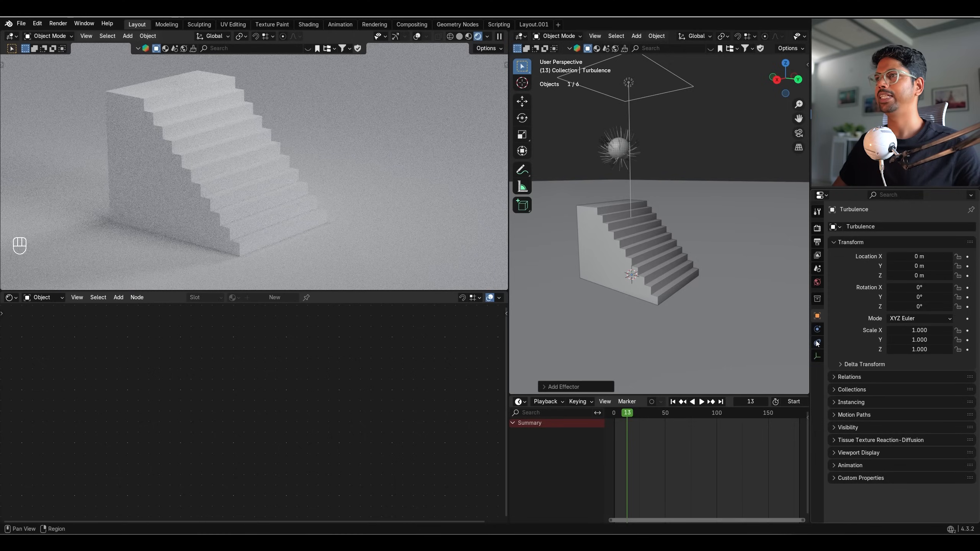
{"action": "left_click", "coordinate": [818, 329]}
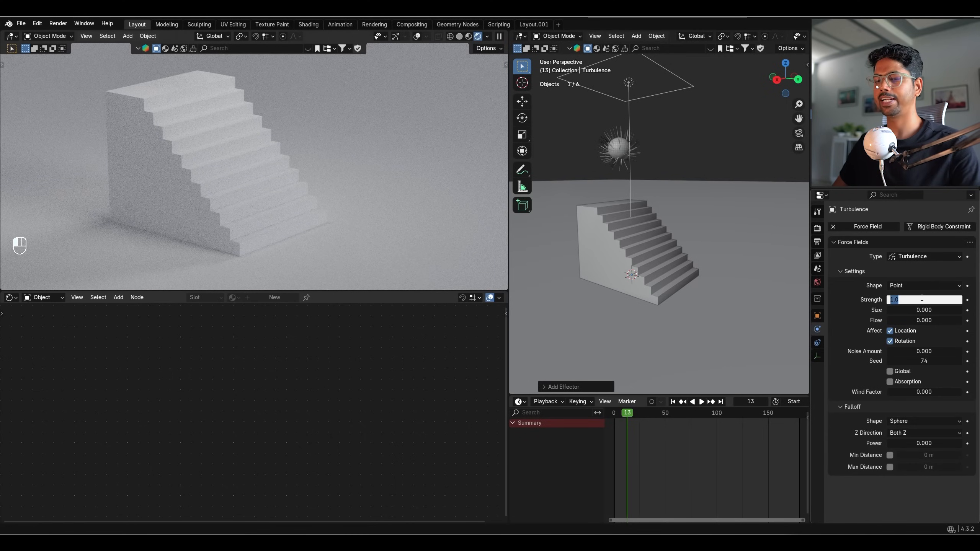
{"action": "key", "text": "Tab"}
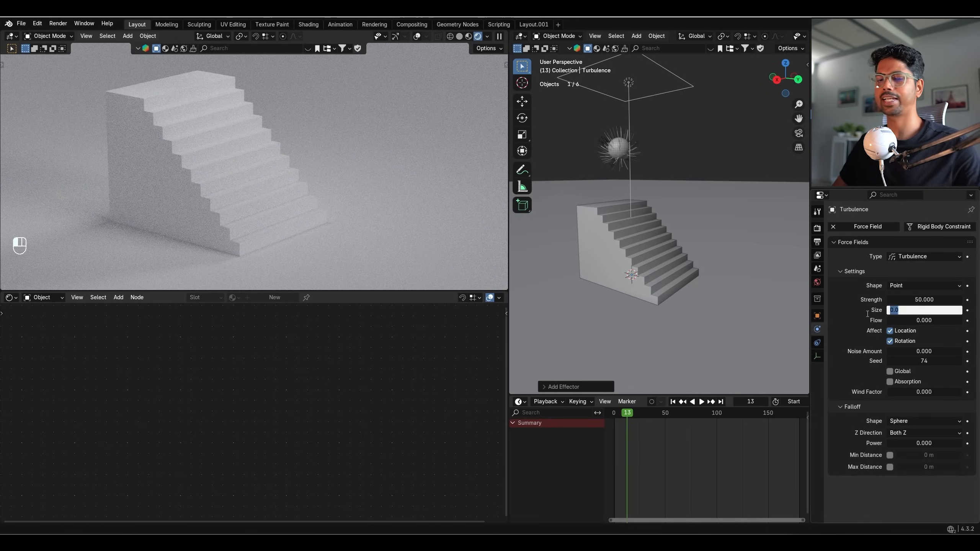
{"action": "type", "text": "0.5"}
{"action": "key", "text": "Return"}
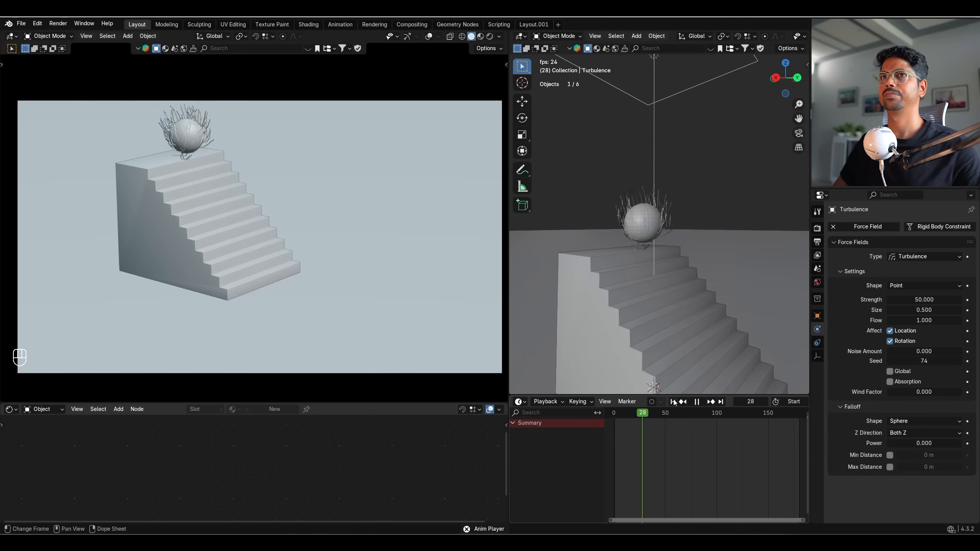
- Play the animation with the turbulence from frame 1 and examine the hair movement close up around the sphere
{"action": "key", "text": "space"}
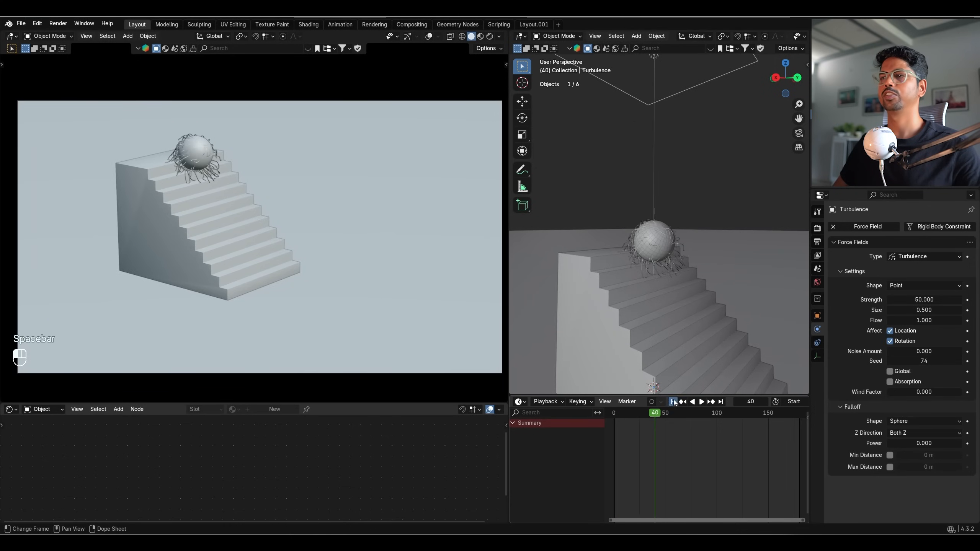
{"action": "left_click", "coordinate": [673, 402]}
{"action": "key", "text": "space"}
{"action": "key", "text": "space"}
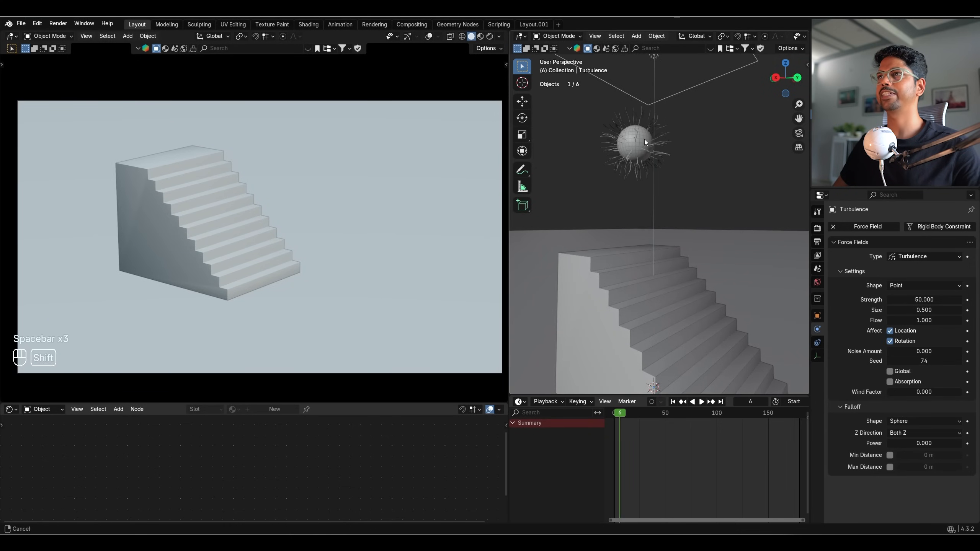
{"action": "middle_click_drag", "start_coordinate": [644, 140], "coordinate": [658, 158], "text": "shift"}
{"action": "scroll", "coordinate": [679, 192], "scroll_direction": "up", "scroll_amount": 2}
{"action": "left_click", "coordinate": [660, 145]}
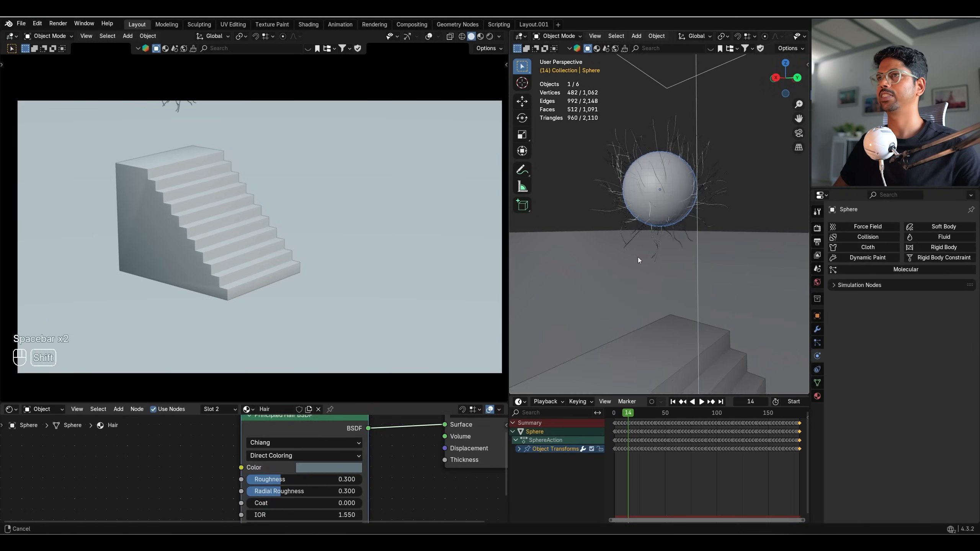
{"action": "middle_click_drag", "start_coordinate": [637, 258], "coordinate": [639, 252], "text": "shift"}
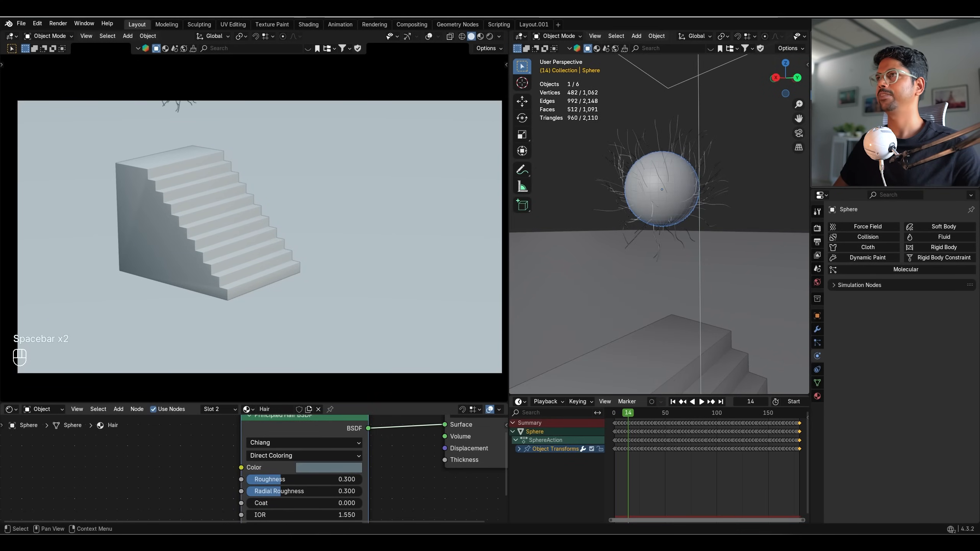
- Delete the Turbulence force field and replay the animation from frame 1 to compare the hair movement
{"action": "left_click", "coordinate": [845, 113]}
{"action": "key", "text": "Delete"}
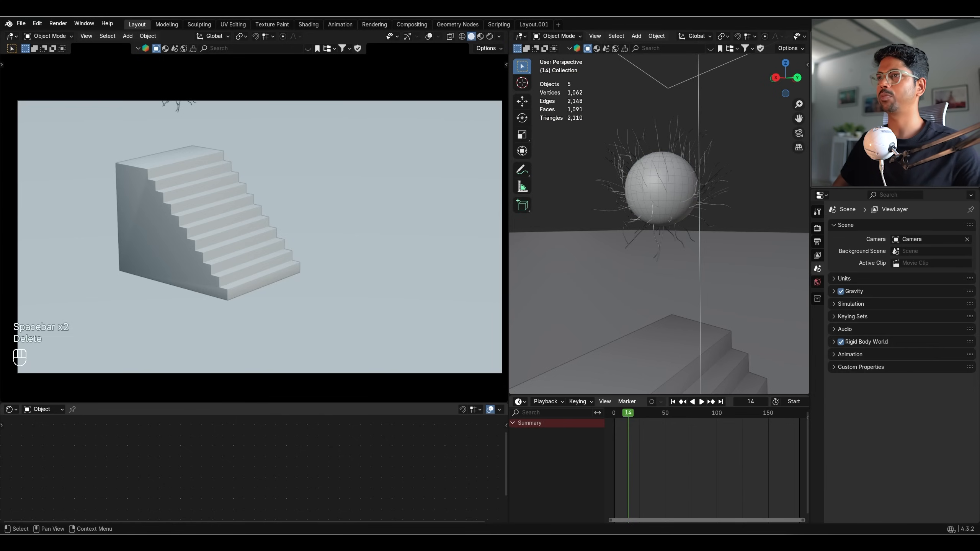
{"action": "left_click", "coordinate": [671, 402]}
{"action": "key", "text": "space"}
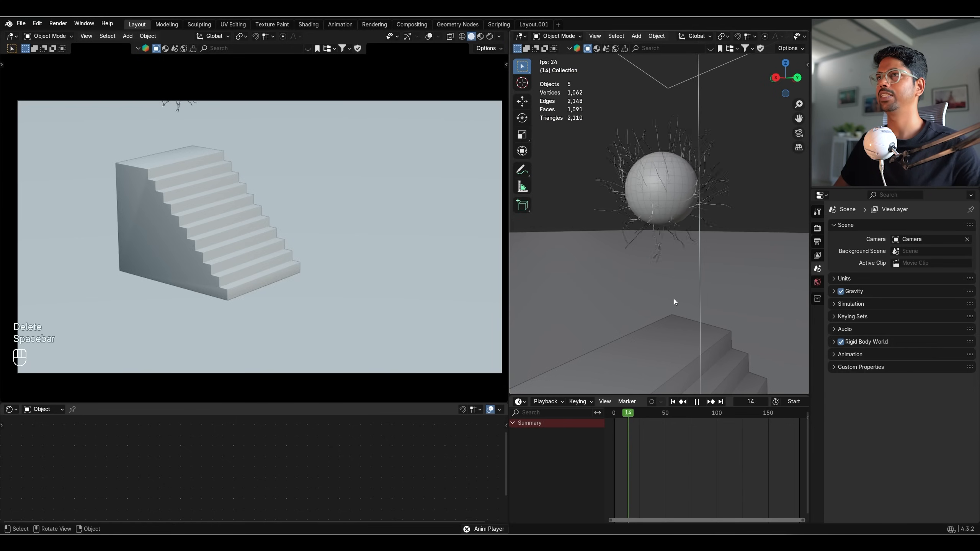
{"action": "key", "text": "space"}
{"action": "left_click", "coordinate": [672, 402]}
{"action": "key", "text": "space"}
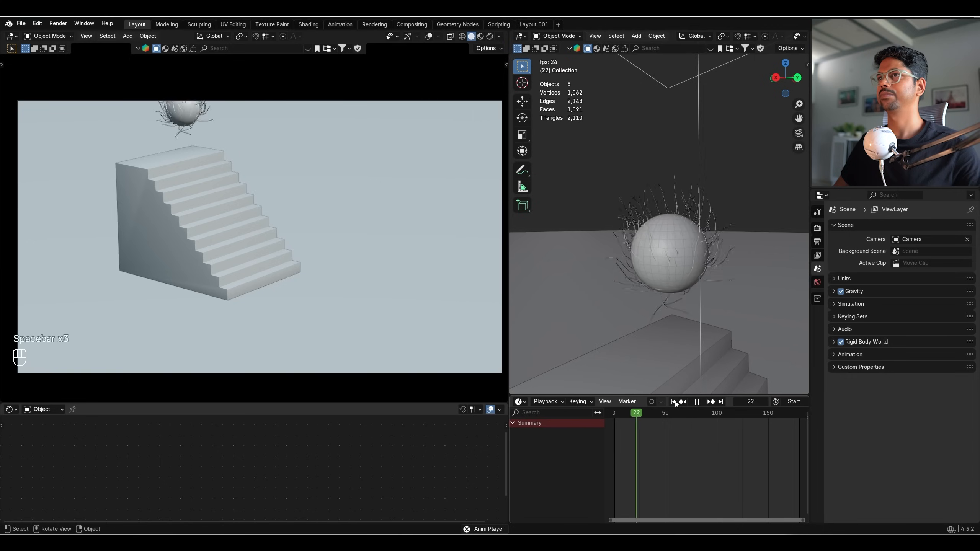
{"action": "key", "text": "space"}
{"action": "key", "text": "space"}
{"action": "key", "text": "space"}
{"action": "key", "text": "space"}
{"action": "key", "text": "space"}
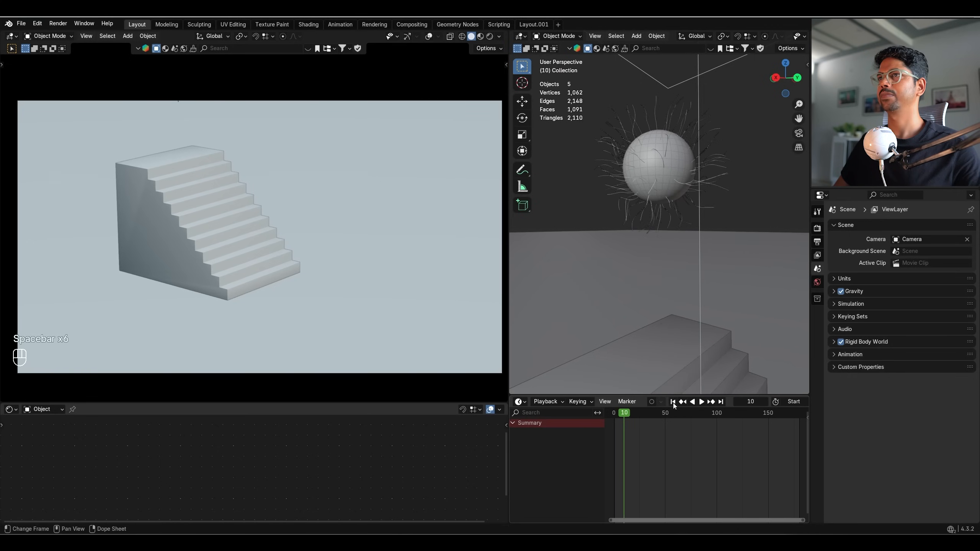
- Set the sphere's hair Number to 101 in its particle settings
{"action": "left_click", "coordinate": [655, 230], "text": "shift"}
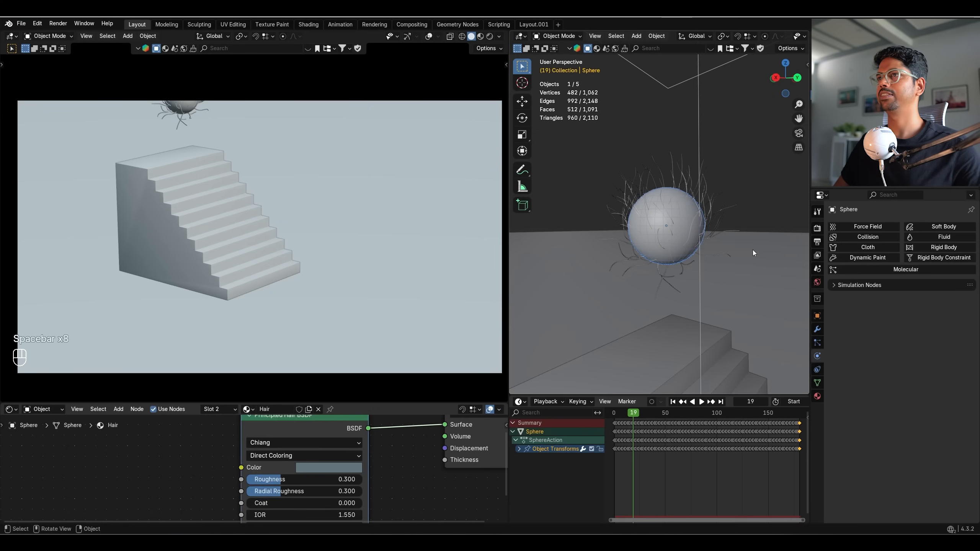
{"action": "left_click", "coordinate": [817, 329]}
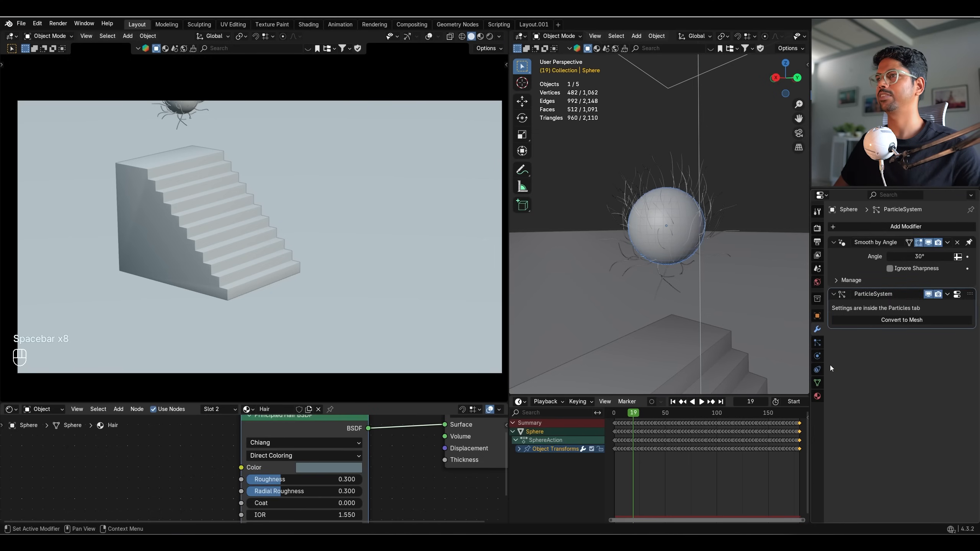
{"action": "left_click", "coordinate": [817, 342]}
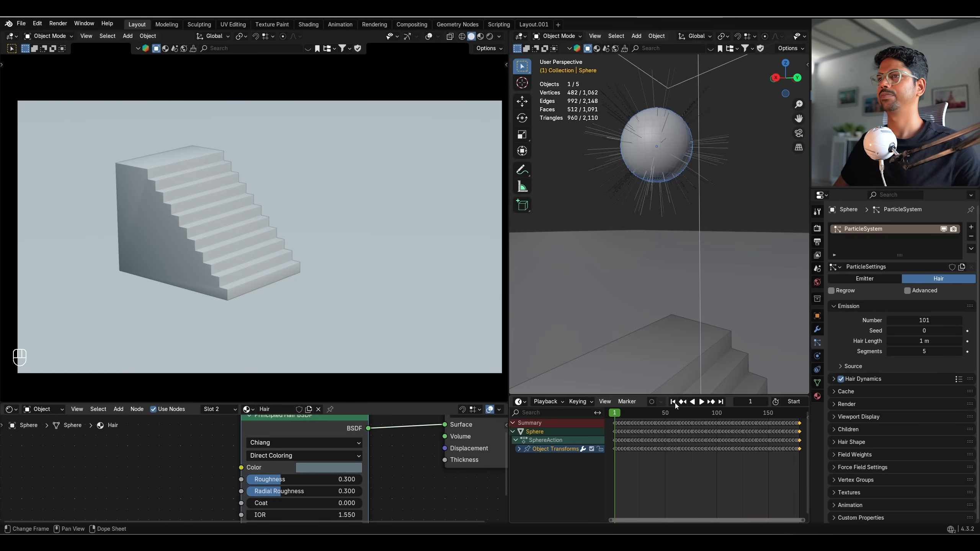
- Replay the sphere's drop from frame 1 to about frame 19 to examine the hair without turbulence, and return to frame 1
{"action": "key", "text": "space"}
{"action": "key", "text": "space"}
{"action": "key", "text": "space"}
{"action": "key", "text": "space"}
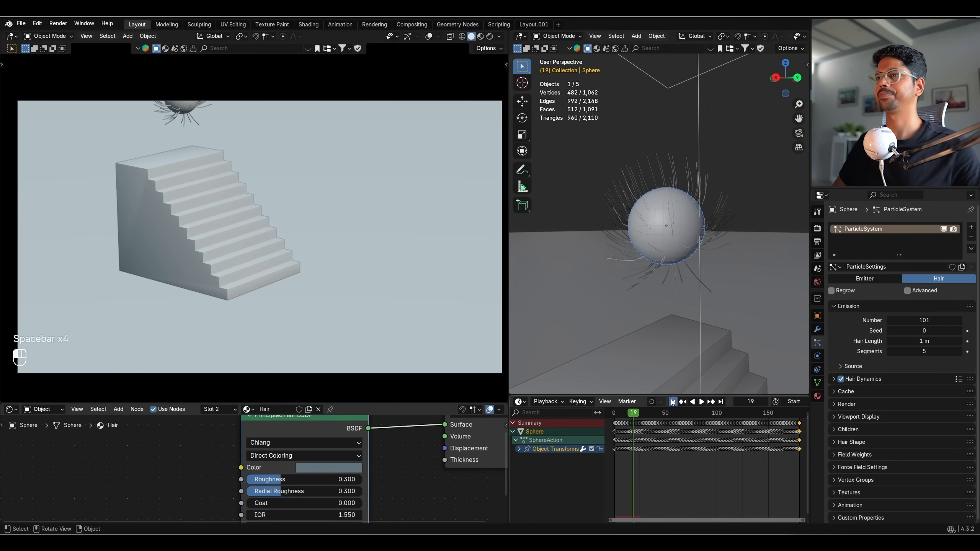
{"action": "key", "text": "space"}
{"action": "key", "text": "space"}
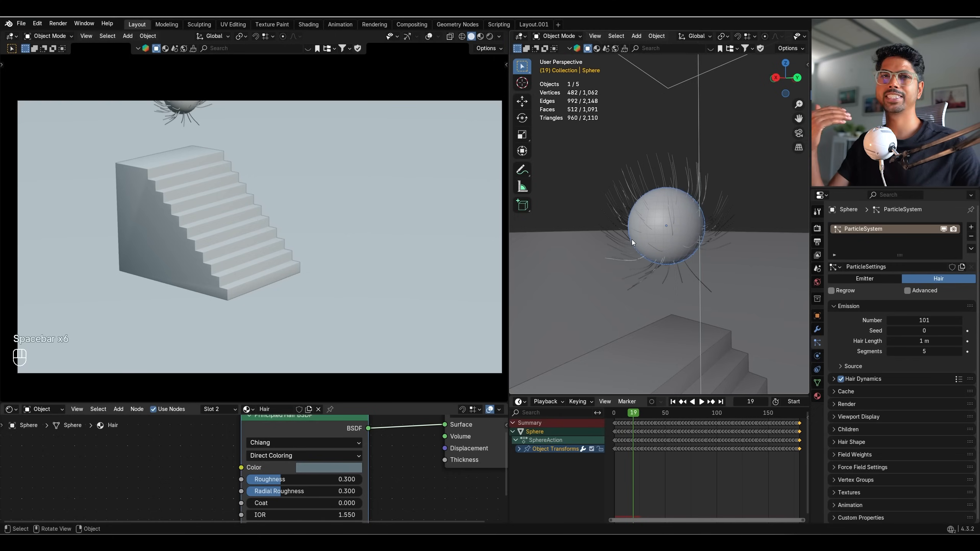
{"action": "key", "text": "space"}
{"action": "key", "text": "space"}
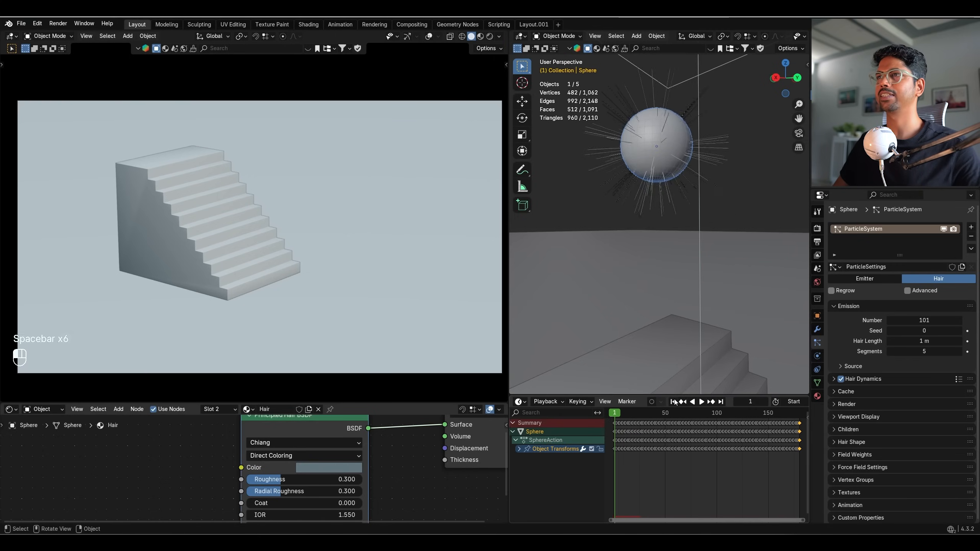
{"action": "left_click", "coordinate": [673, 401]}
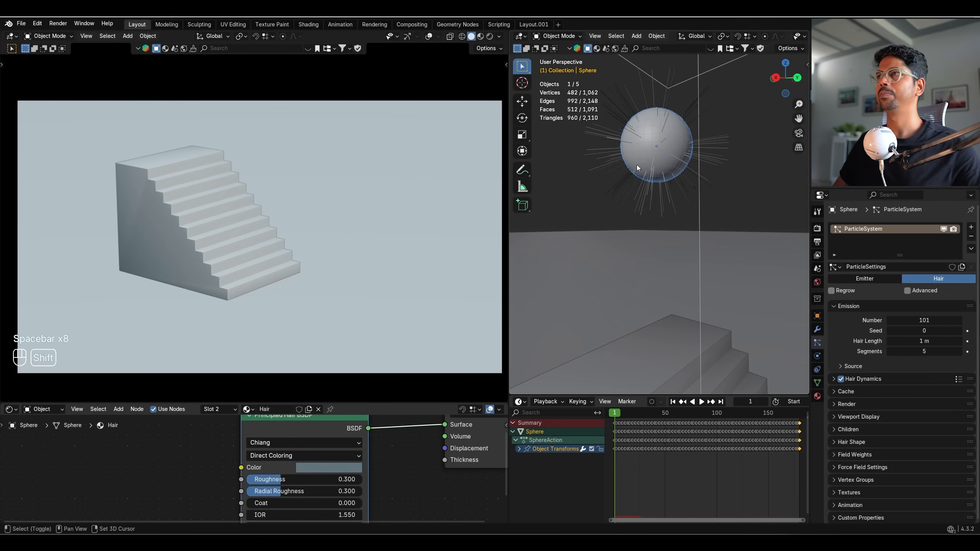
- Add a Turbulence force field to the scene and set its Strength to 50 in the physics settings
{"action": "key", "text": "shift+a"}
{"action": "mouse_move", "coordinate": [609, 216]}
{"action": "left_click", "coordinate": [676, 318]}
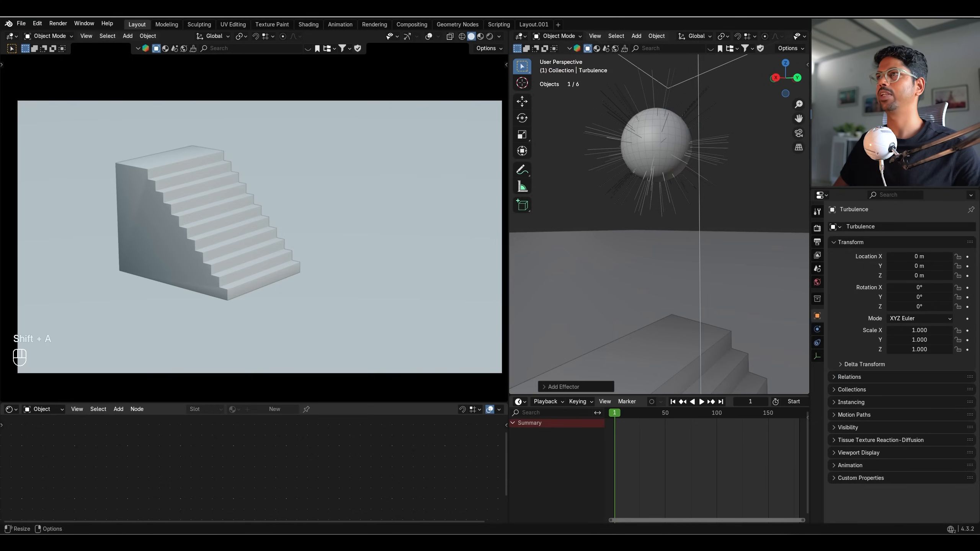
{"action": "left_click", "coordinate": [817, 341]}
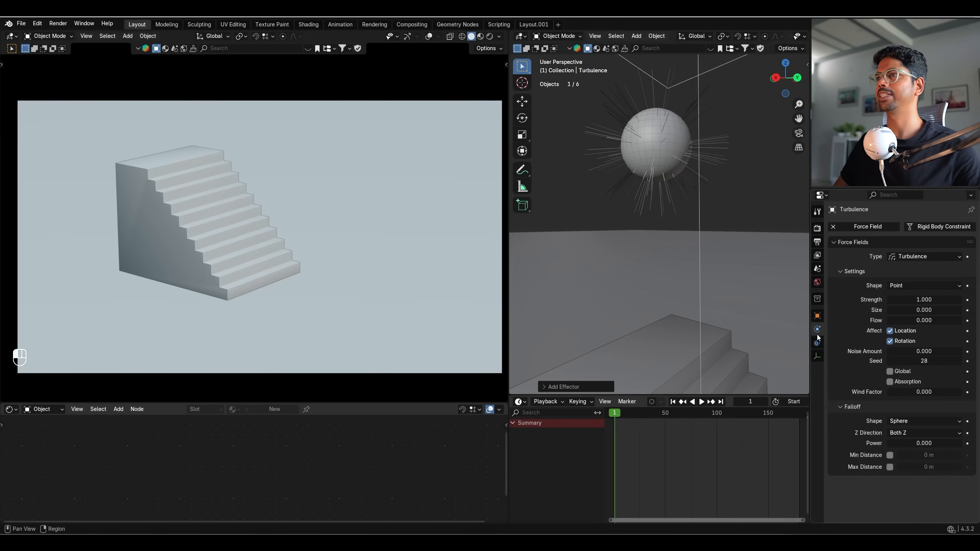
{"action": "double_click", "coordinate": [925, 300]}
{"action": "type", "text": "5"}
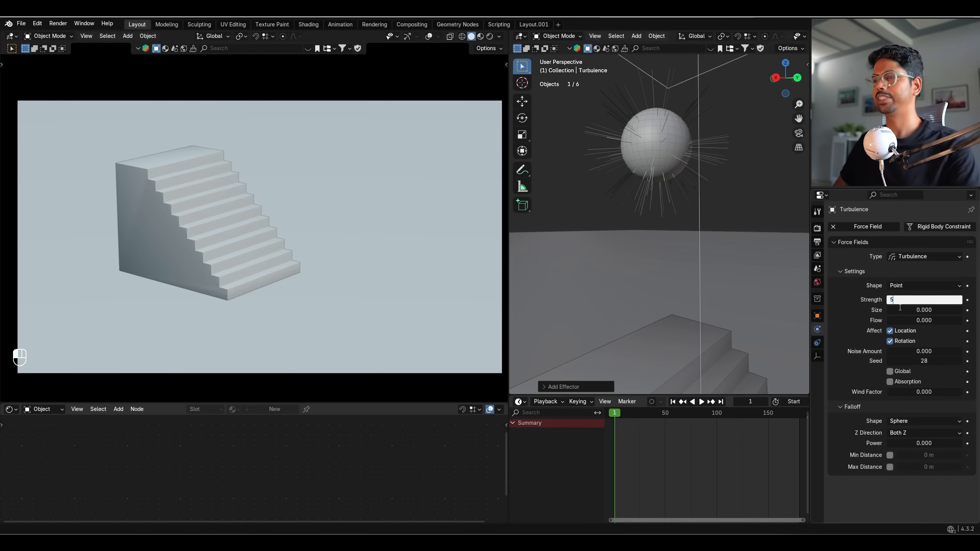
{"action": "type", "text": "0"}
- Set the Turbulence field's Size to 0.5 and its Flow to 1
{"action": "double_click", "coordinate": [919, 310]}
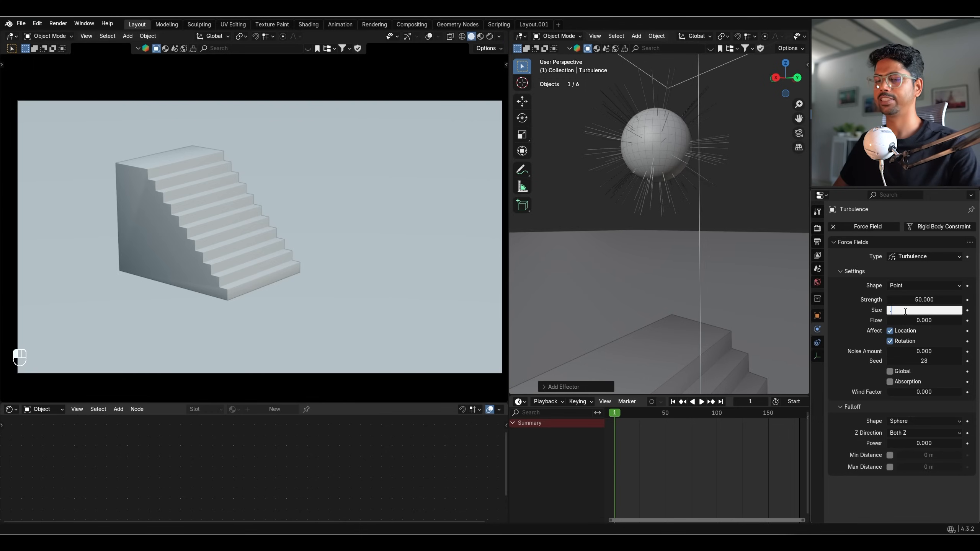
{"action": "type", "text": "0.5"}
{"action": "key", "text": "Return"}
{"action": "double_click", "coordinate": [900, 321]}
{"action": "type", "text": "1"}
{"action": "key", "text": "Return"}
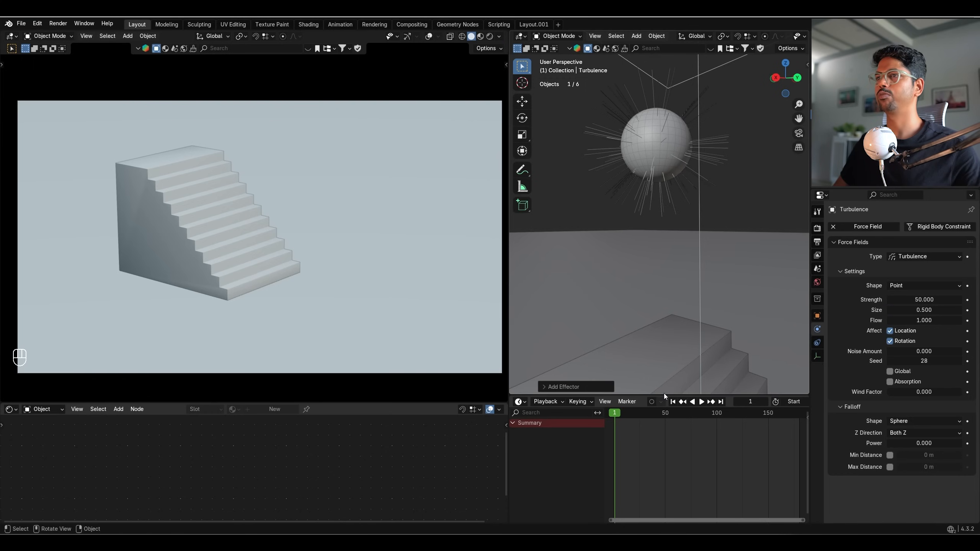
- Play the animation from frame 1 to about frame 38, pausing along the way to examine how the turbulence moves the hair
{"action": "left_click", "coordinate": [701, 401]}
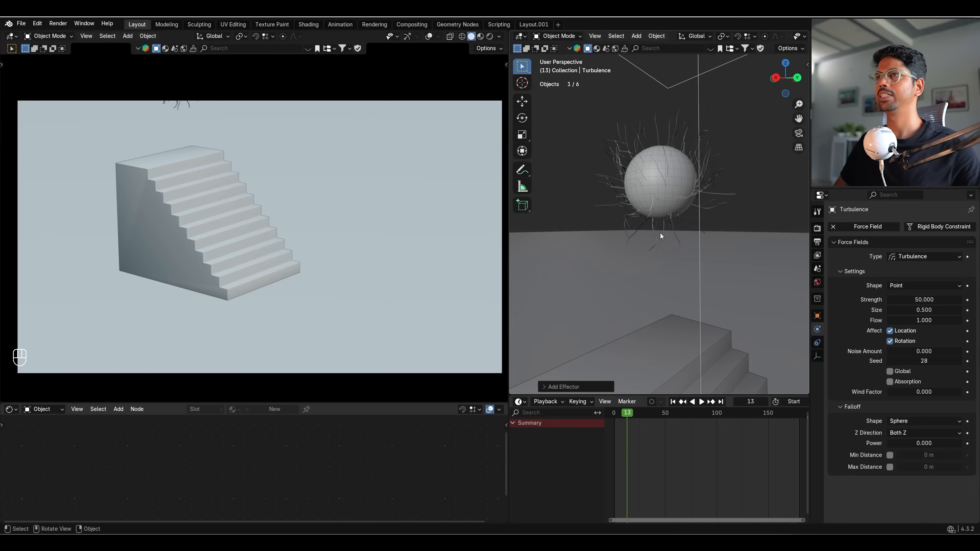
{"action": "key", "text": "space"}
{"action": "key", "text": "space"}
{"action": "key", "text": "space"}
{"action": "key", "text": "space"}
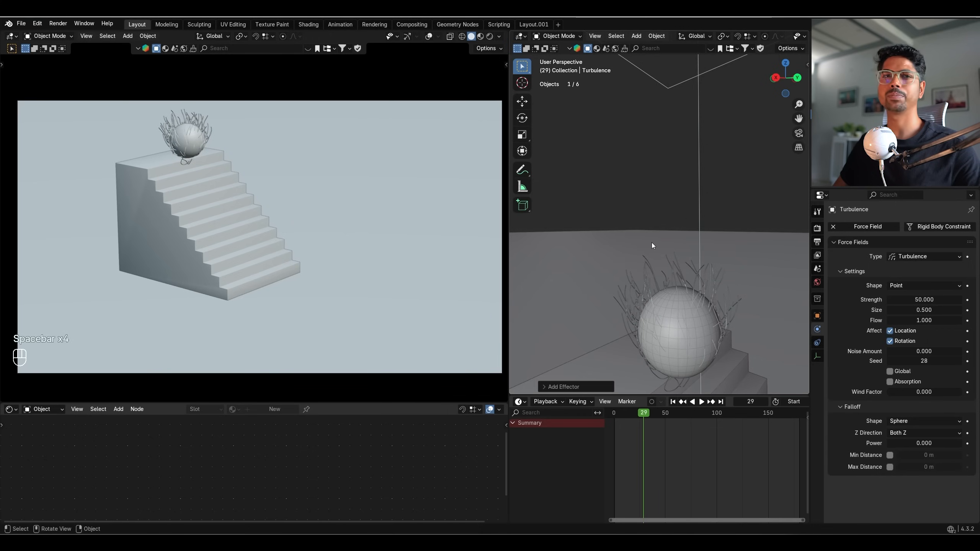
{"action": "key", "text": "space"}
{"action": "key", "text": "space"}
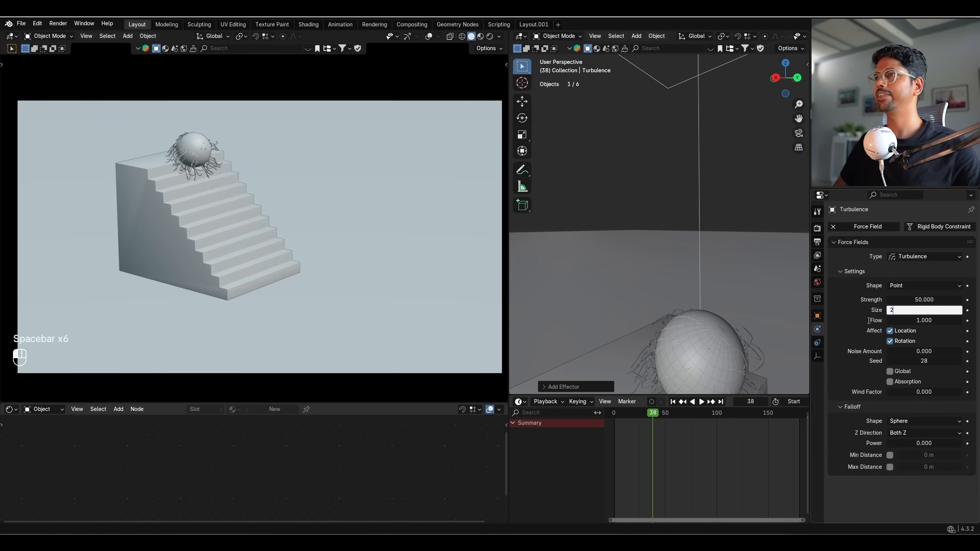
- Set the Turbulence field's Size to 2, replay the animation from frame 1 to compare the hair, and return to frame 1
{"action": "type", "text": "2"}
{"action": "key", "text": "Return"}
{"action": "left_click", "coordinate": [673, 401]}
{"action": "left_click", "coordinate": [701, 402]}
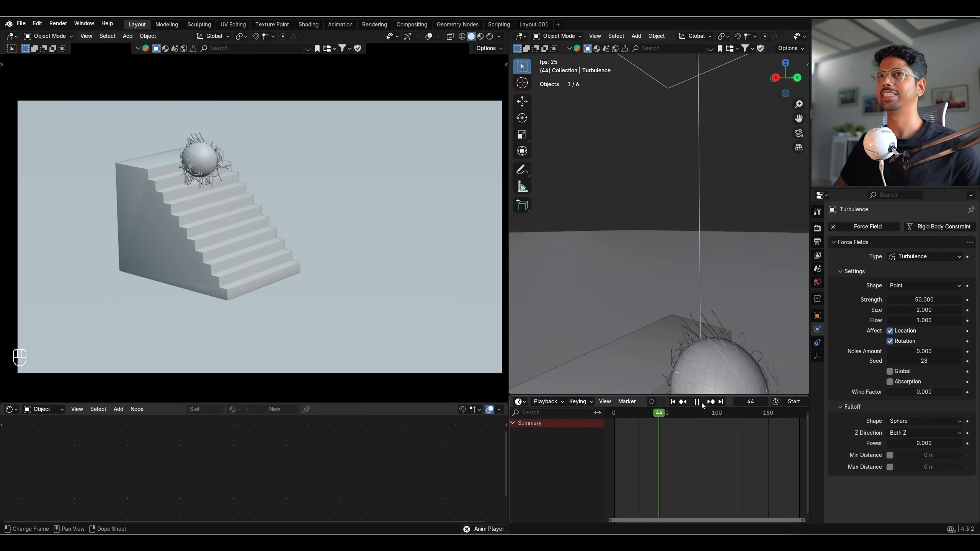
{"action": "left_click", "coordinate": [701, 403]}
{"action": "left_click", "coordinate": [673, 402]}
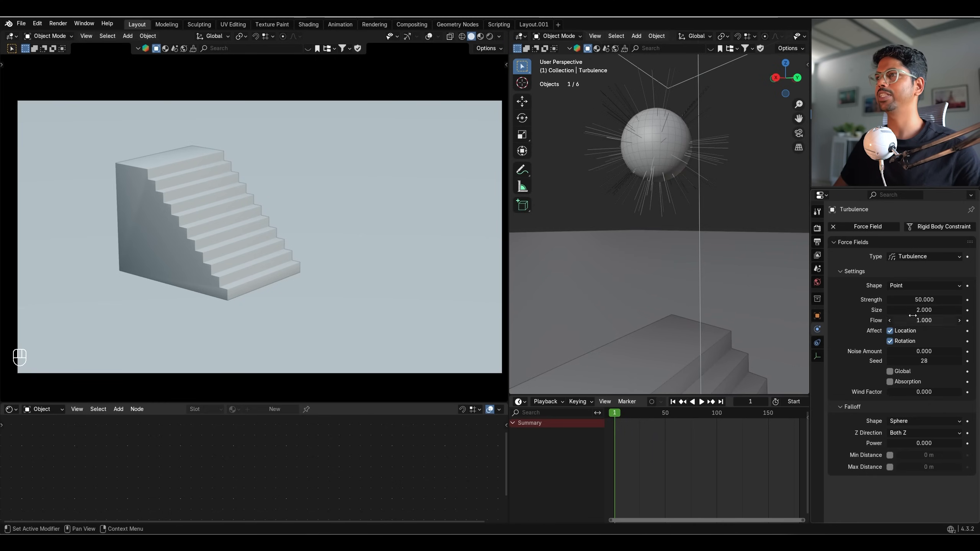
- Set the Turbulence field's Size to 1 and replay the sphere's fall from frame 1 past about frame 99
{"action": "key", "text": "Return"}
{"action": "left_click", "coordinate": [700, 402]}
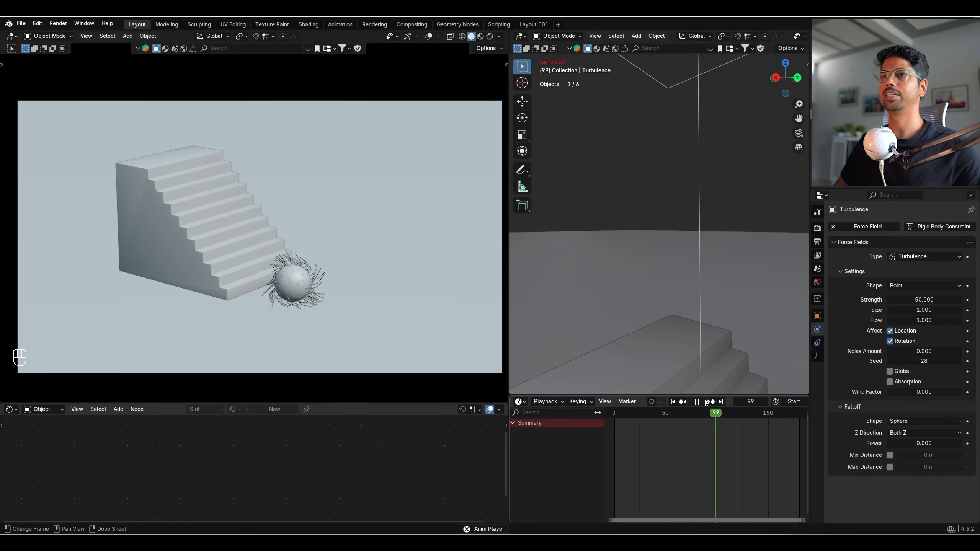
{"action": "left_click", "coordinate": [704, 402]}
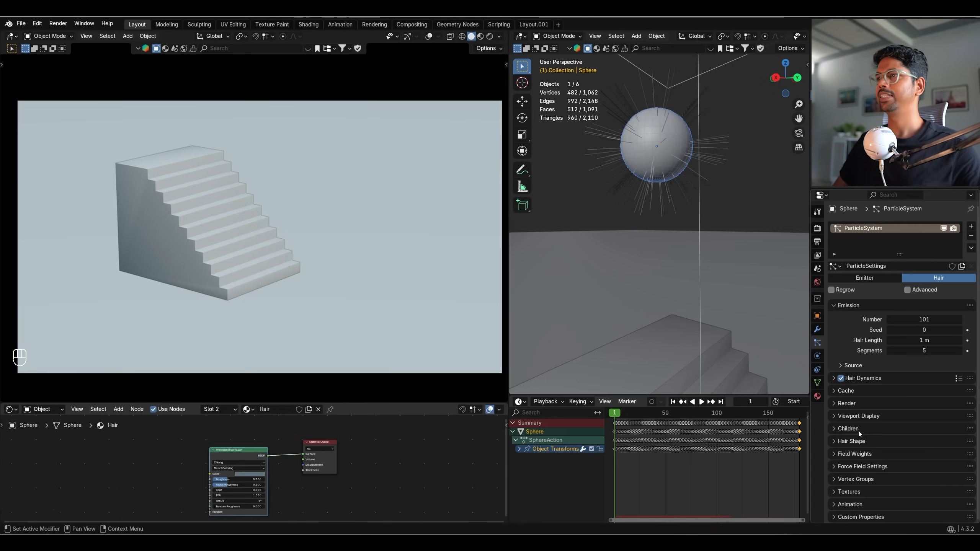
- Show the Children options of the sphere's hair particle system and save the file
{"action": "left_click", "coordinate": [857, 429]}
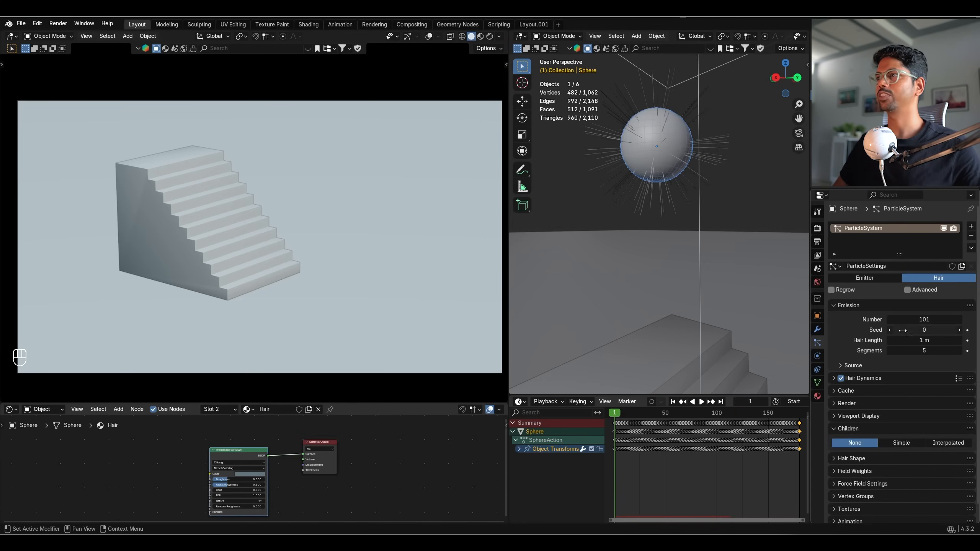
{"action": "key", "text": "ctrl+s"}
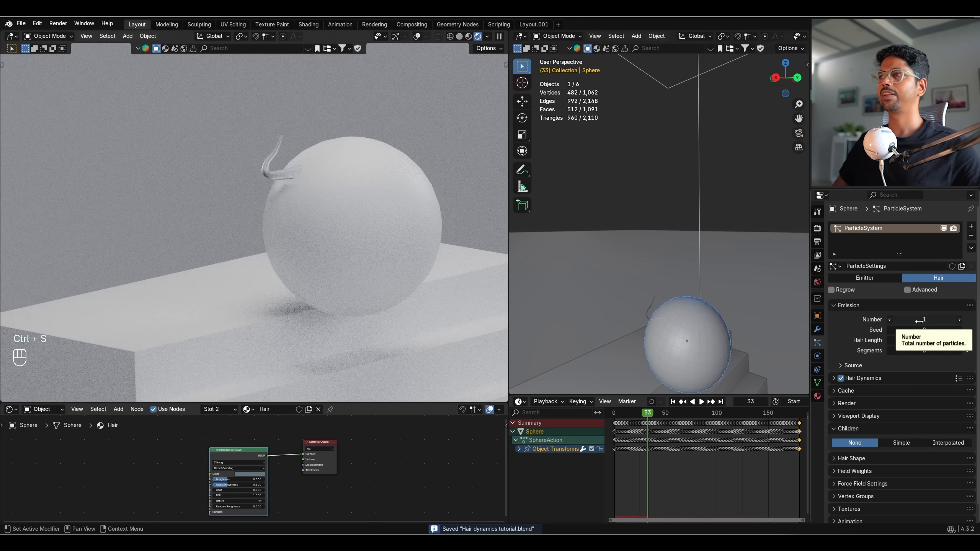
- Set the sphere's hair Number to 100 and play the animation to about frame 33 in the rendered view
{"action": "left_click_drag", "start_coordinate": [920, 321], "coordinate": [920, 321]}
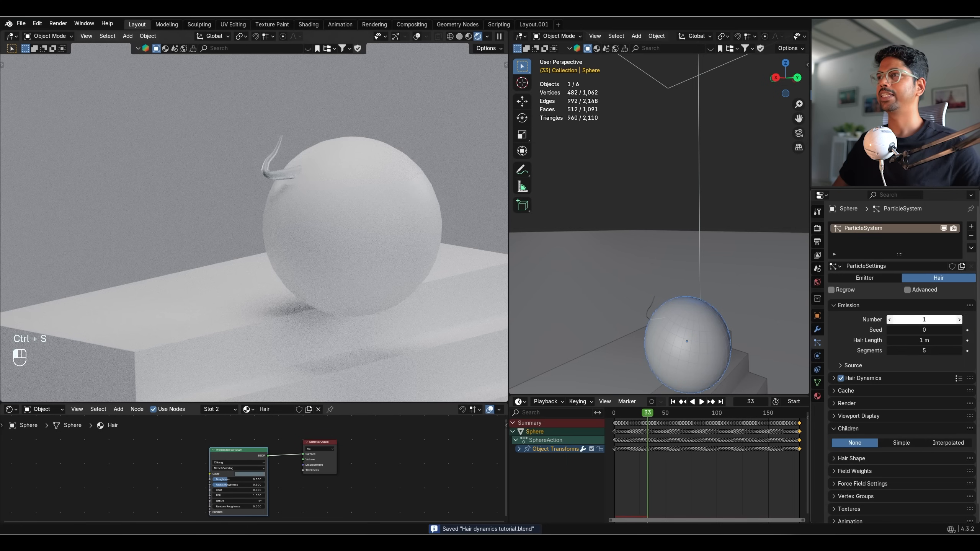
{"action": "key", "text": "Return"}
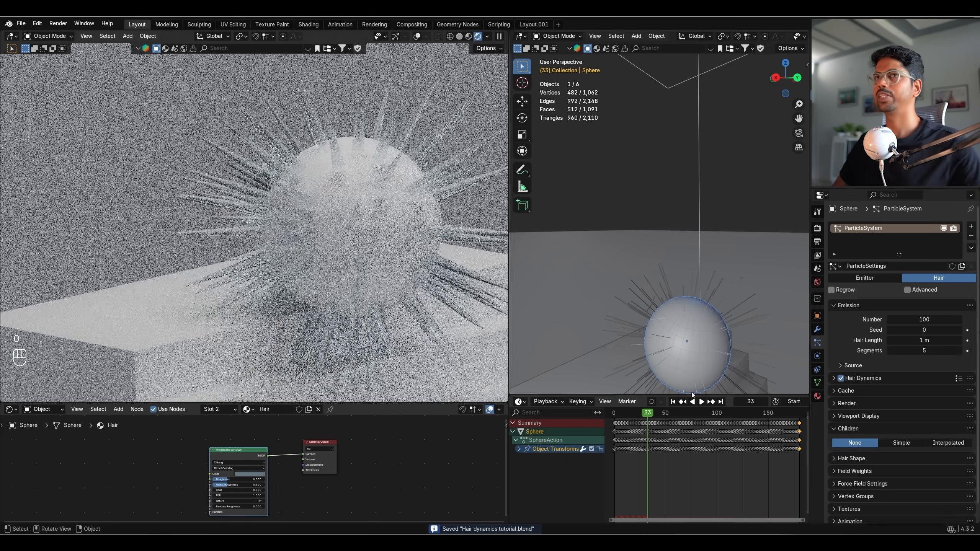
{"action": "key", "text": "space"}
{"action": "key", "text": "space"}
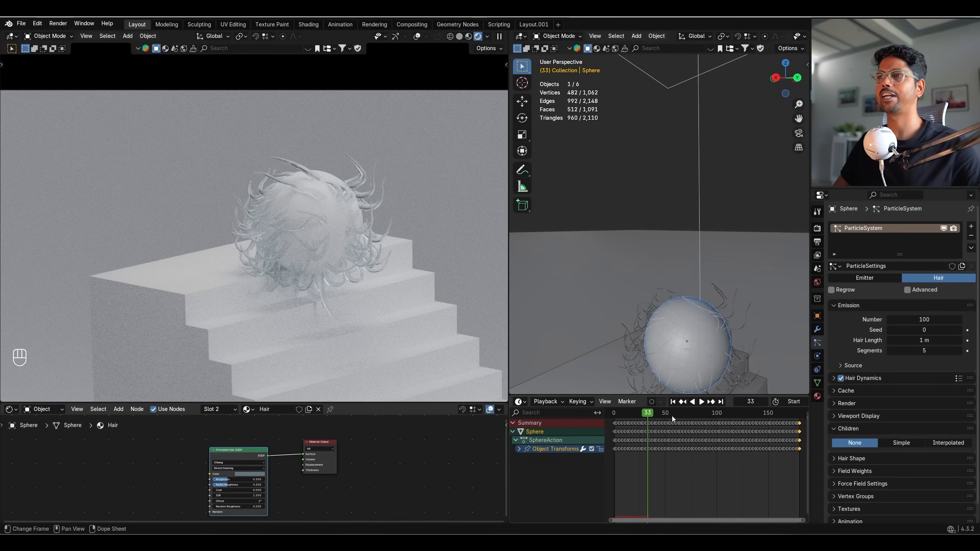
- Set the hair Number to 500 and replay from frame 1 to about frame 39 to examine the denser hair
{"action": "left_click", "coordinate": [672, 402]}
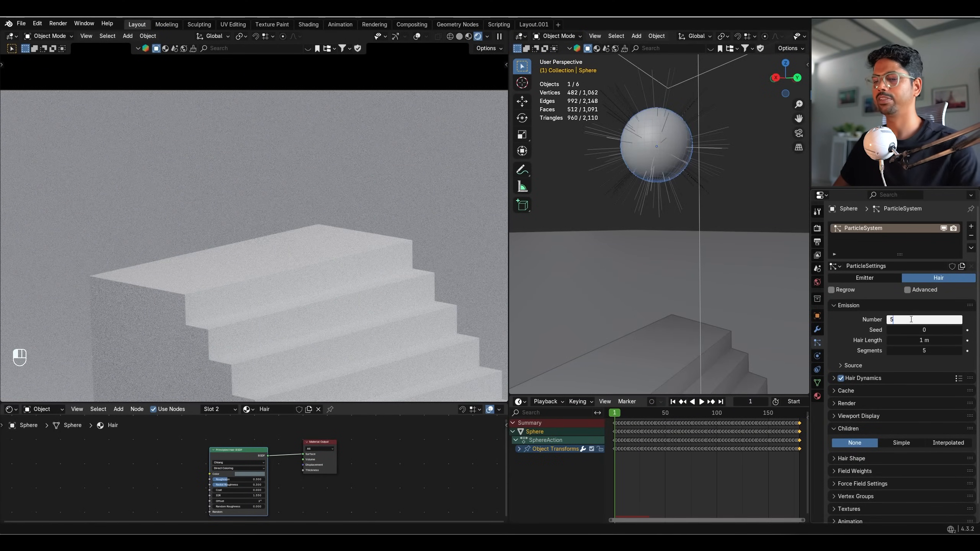
{"action": "key", "text": "space"}
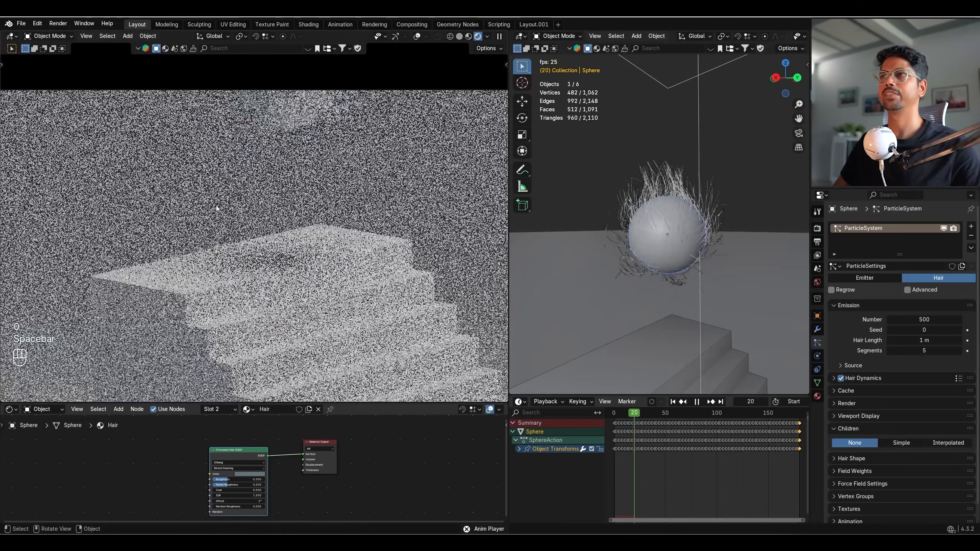
{"action": "key", "text": "space"}
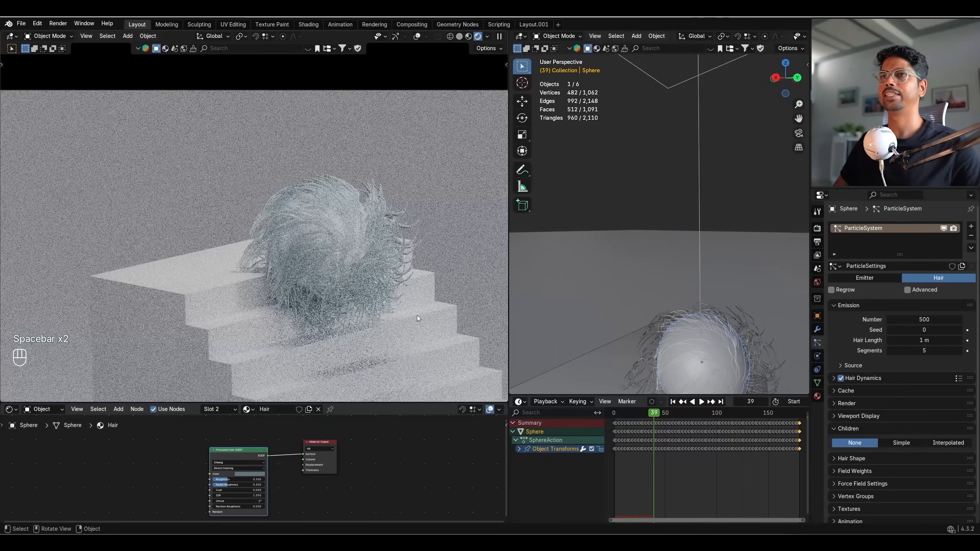
- Set the hair Number to 1 and replay from frame 1 to about frame 33 to examine the single strand
{"action": "type", "text": "1"}
{"action": "key", "text": "Return"}
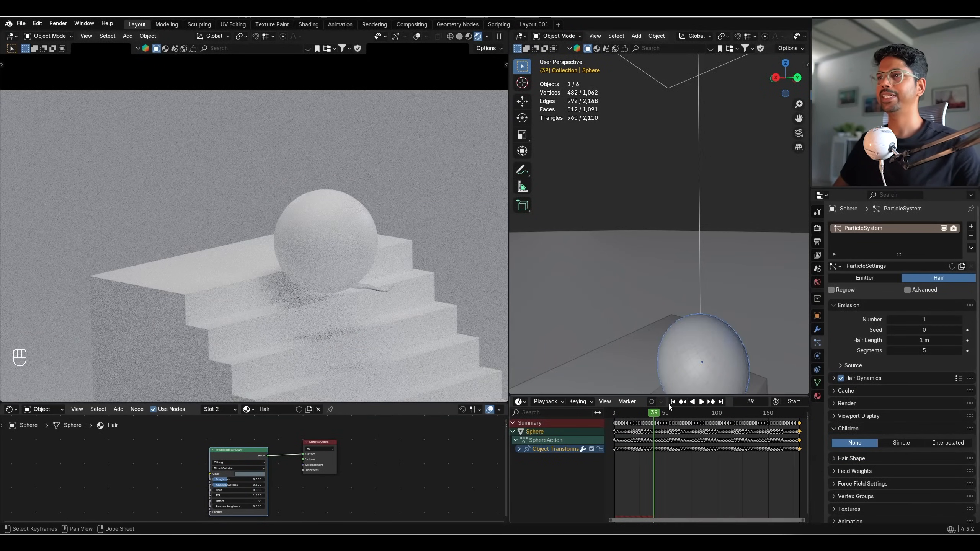
{"action": "key", "text": "space"}
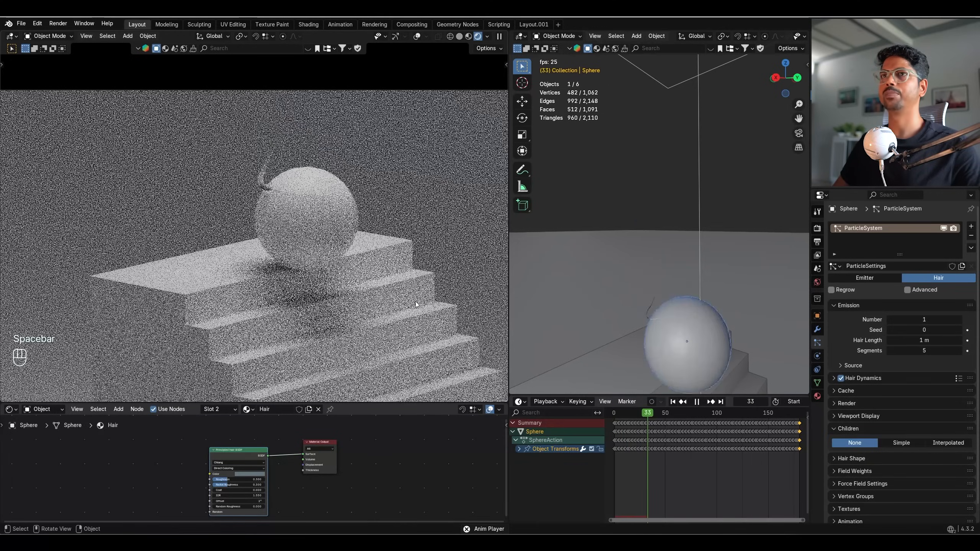
{"action": "key", "text": "space"}
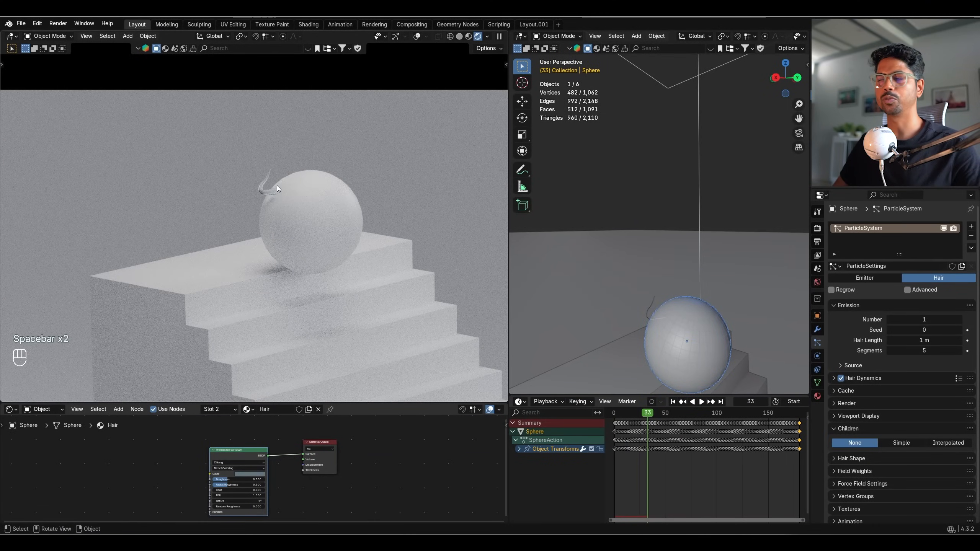
- Set the hair's Children type to Simple and inspect the resulting tuft up close in the rendered view
{"action": "scroll", "coordinate": [881, 332], "scroll_direction": "down", "scroll_amount": 1}
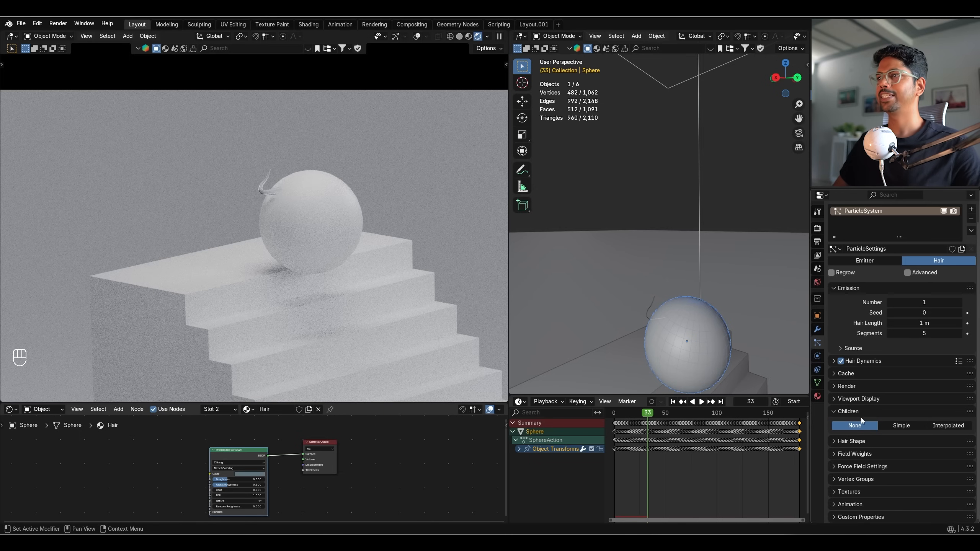
{"action": "left_click", "coordinate": [900, 427]}
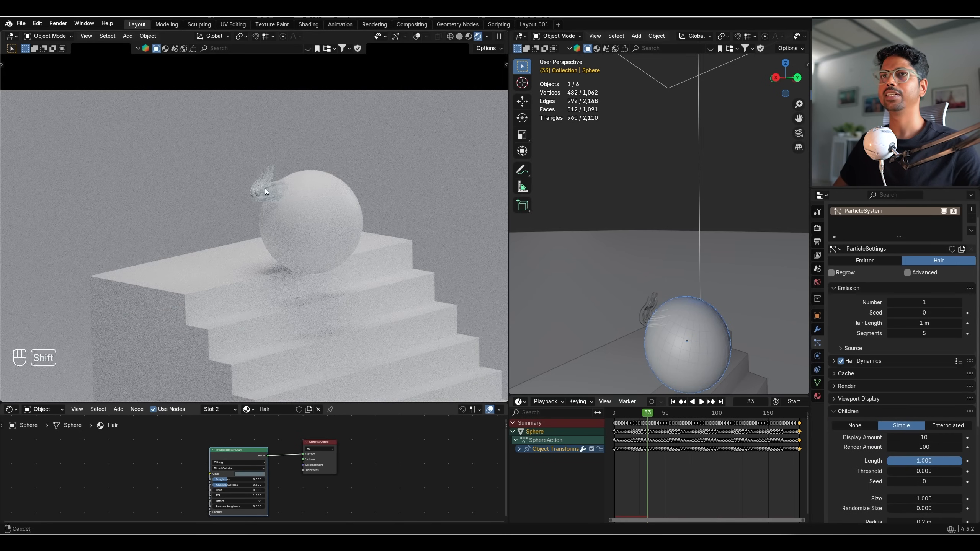
{"action": "middle_click_drag", "start_coordinate": [265, 189], "coordinate": [289, 213], "text": "shift"}
{"action": "scroll", "coordinate": [289, 213], "scroll_direction": "up", "scroll_amount": 5}
{"action": "middle_click_drag", "start_coordinate": [398, 216], "coordinate": [336, 209], "text": "shift"}
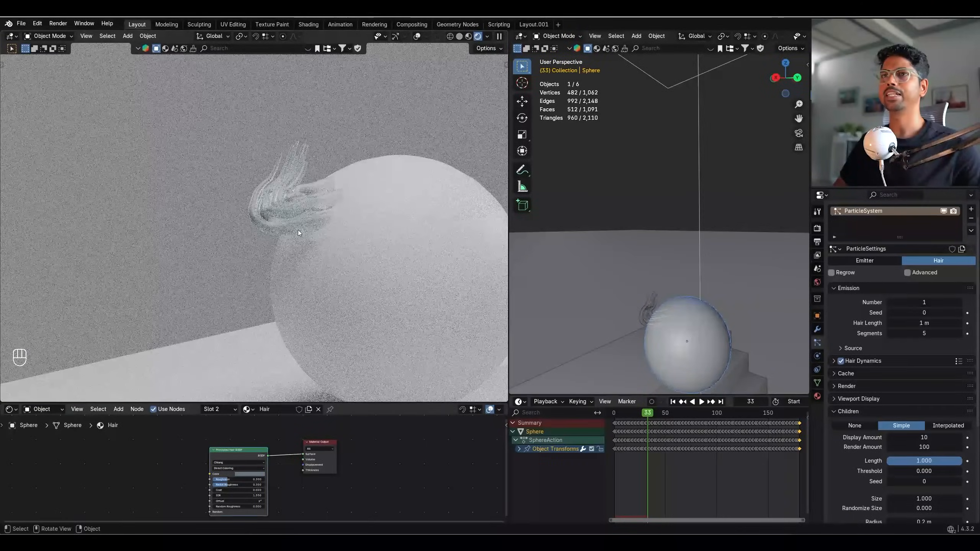
{"action": "scroll", "coordinate": [296, 221], "scroll_direction": "down", "scroll_amount": 8}
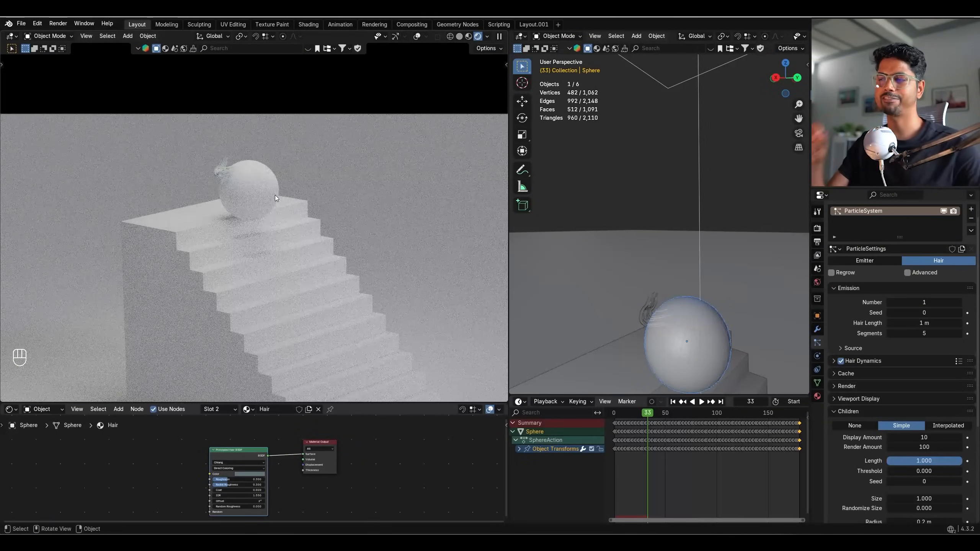
- Replay the animation from frame 1 to about frame 97 to examine the single tuft of child hairs on the stairs
{"action": "left_click", "coordinate": [673, 403]}
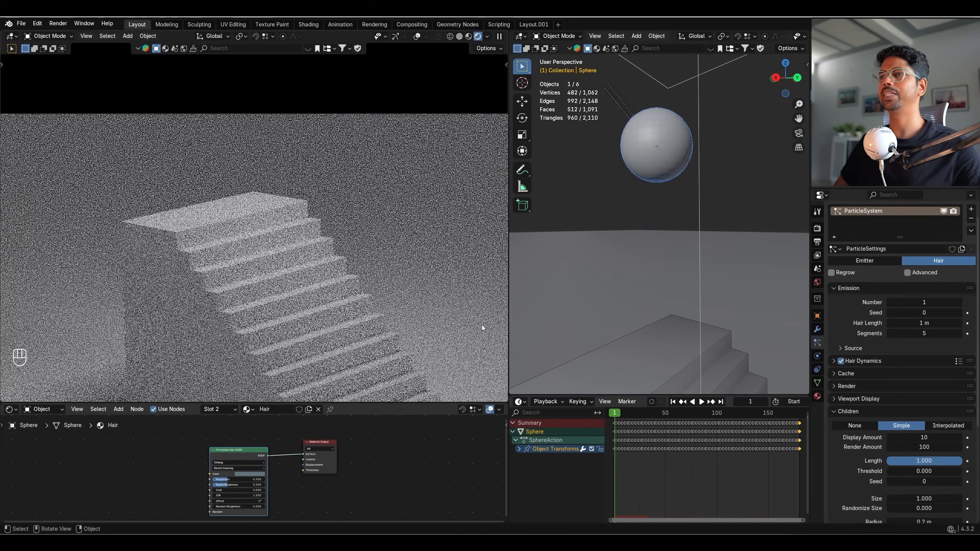
{"action": "key", "text": "space"}
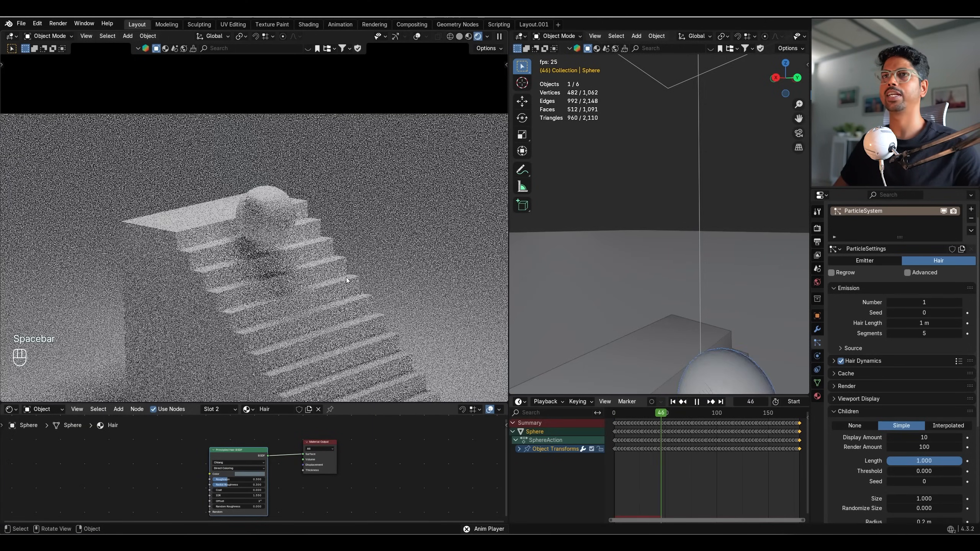
{"action": "scroll", "coordinate": [346, 277], "scroll_direction": "down", "scroll_amount": 2}
{"action": "key", "text": "space"}
{"action": "key", "text": "space"}
{"action": "key", "text": "space"}
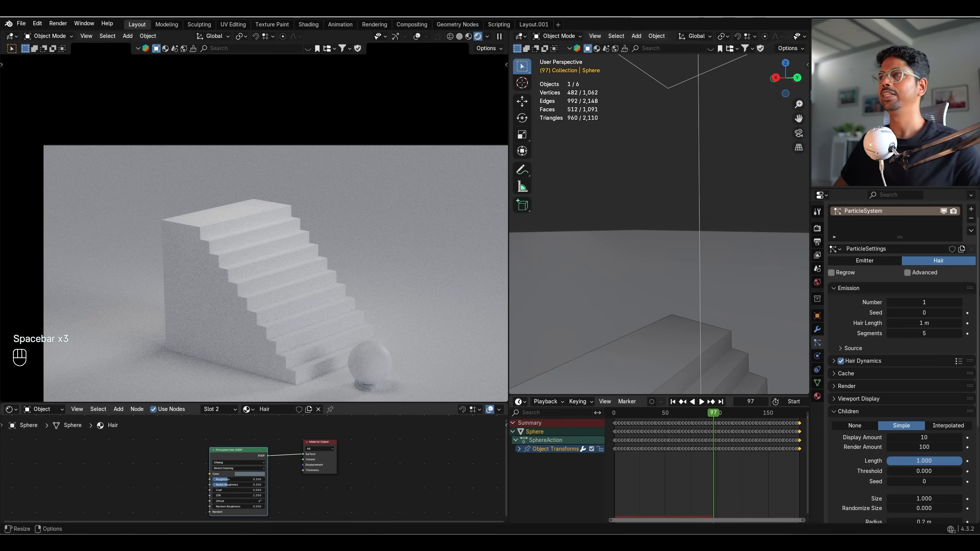
- Set the sphere's hair Number to 100 with Simple children and return to frame 1
{"action": "left_click", "coordinate": [916, 302]}
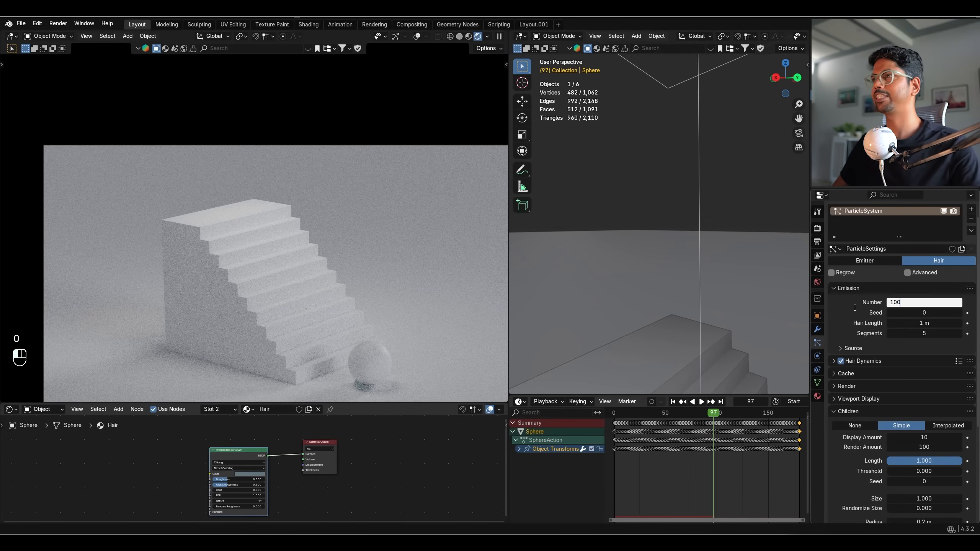
{"action": "type", "text": "100"}
{"action": "key", "text": "Return"}
{"action": "key", "text": "shift+Left"}
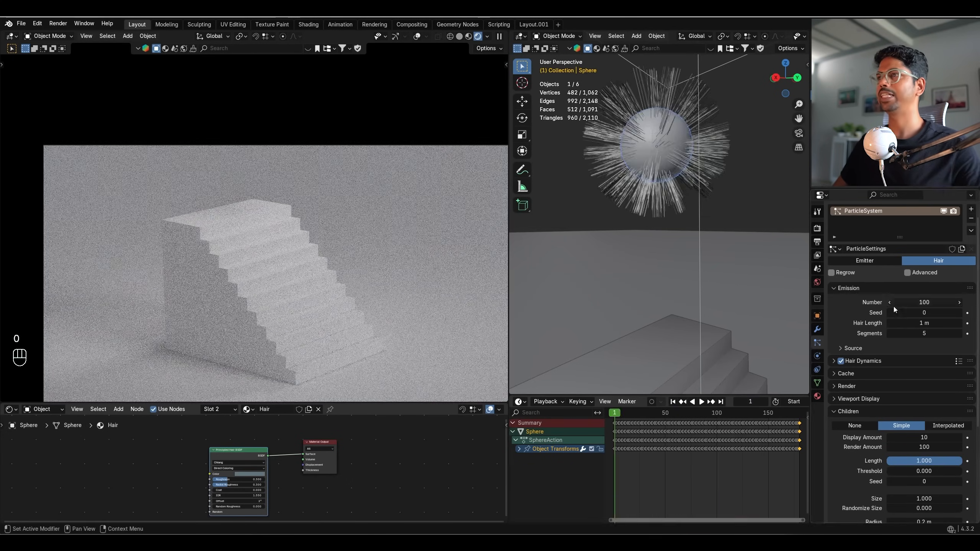
- Play the animation to about frame 71, pausing midway to examine the fuller hair with children in the rendered view
{"action": "key", "text": "space"}
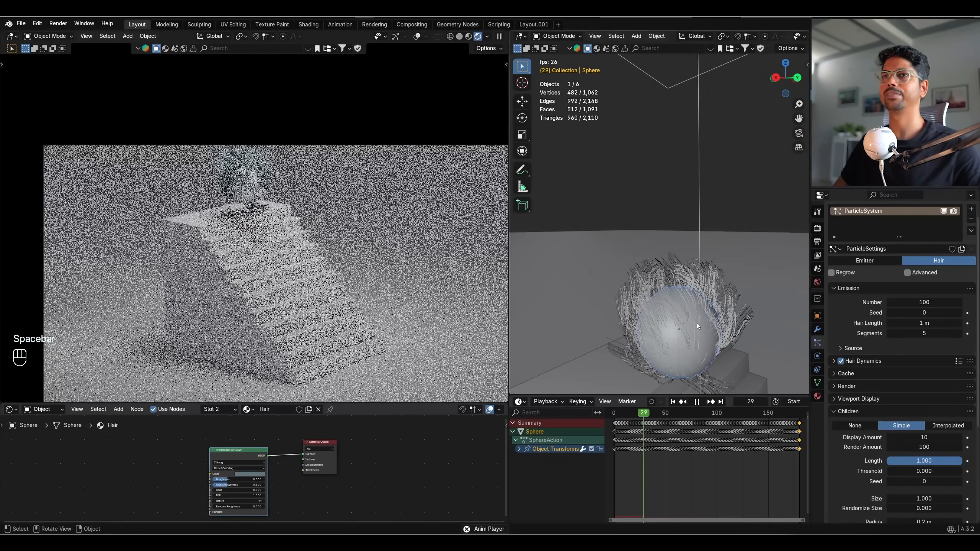
{"action": "scroll", "coordinate": [232, 225], "scroll_direction": "up", "scroll_amount": 2}
{"action": "key", "text": "space"}
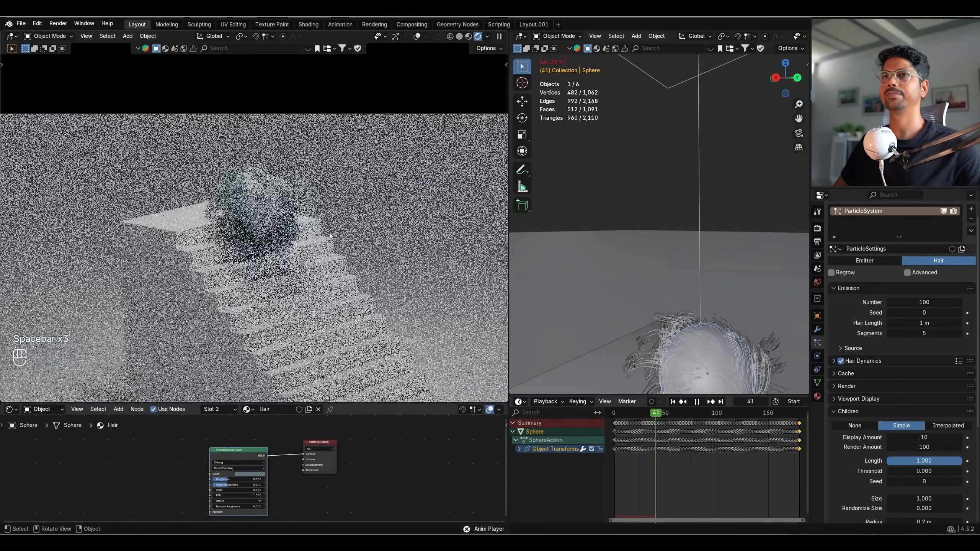
{"action": "key", "text": "space"}
{"action": "scroll", "coordinate": [360, 248], "scroll_direction": "down", "scroll_amount": 2}
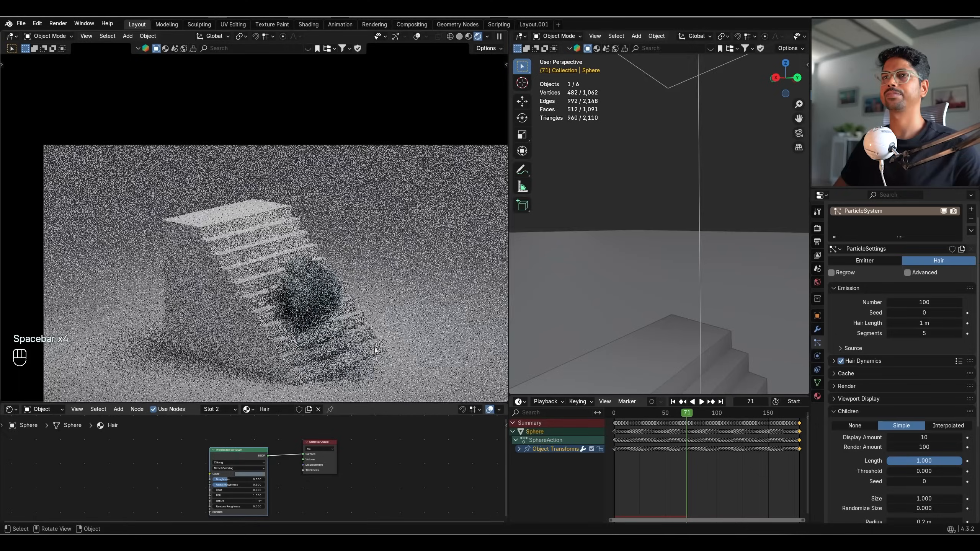
- Change the Base Color of the sphere's ball material to a muted blue-grey matching the hair
{"action": "left_click", "coordinate": [817, 396]}
{"action": "left_click", "coordinate": [870, 211]}
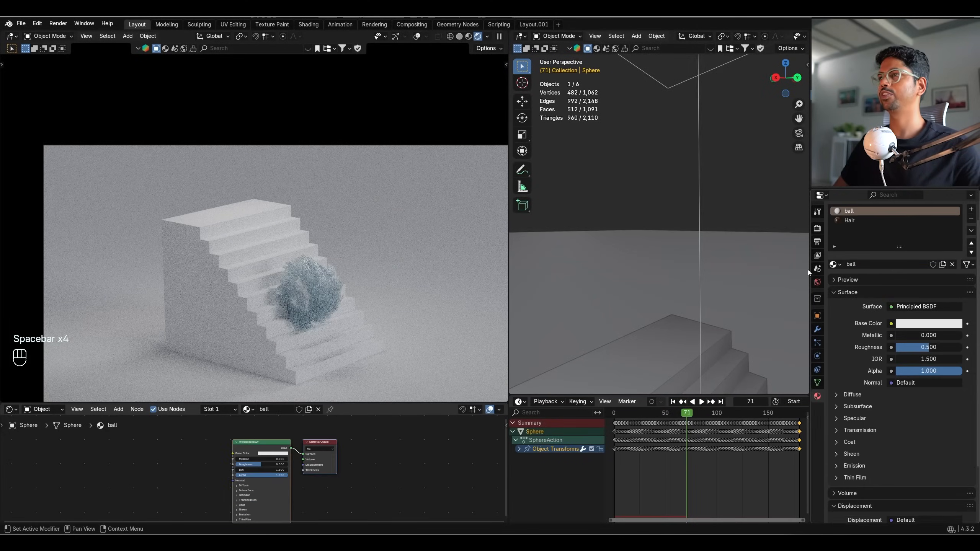
{"action": "left_click", "coordinate": [276, 454]}
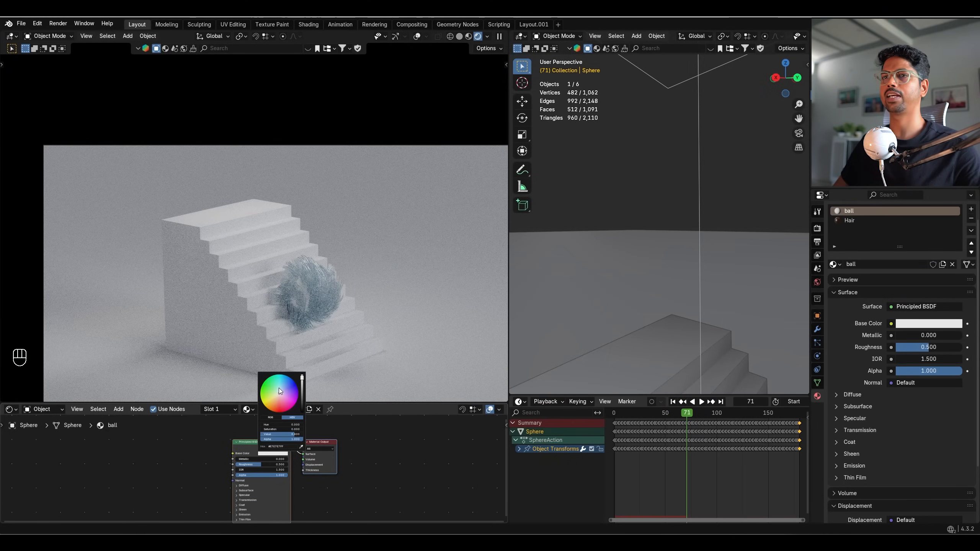
{"action": "left_click", "coordinate": [280, 391]}
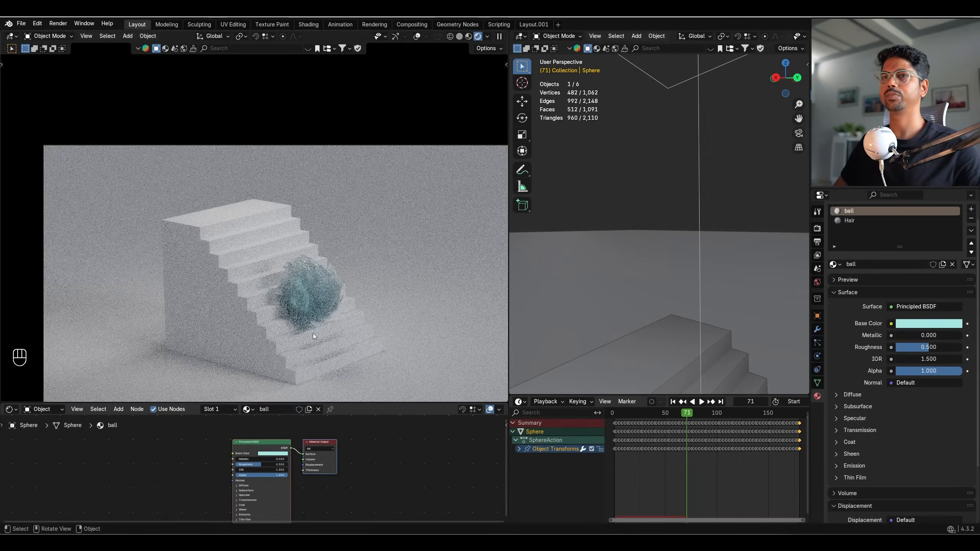
{"action": "scroll", "coordinate": [312, 333], "scroll_direction": "up", "scroll_amount": 8}
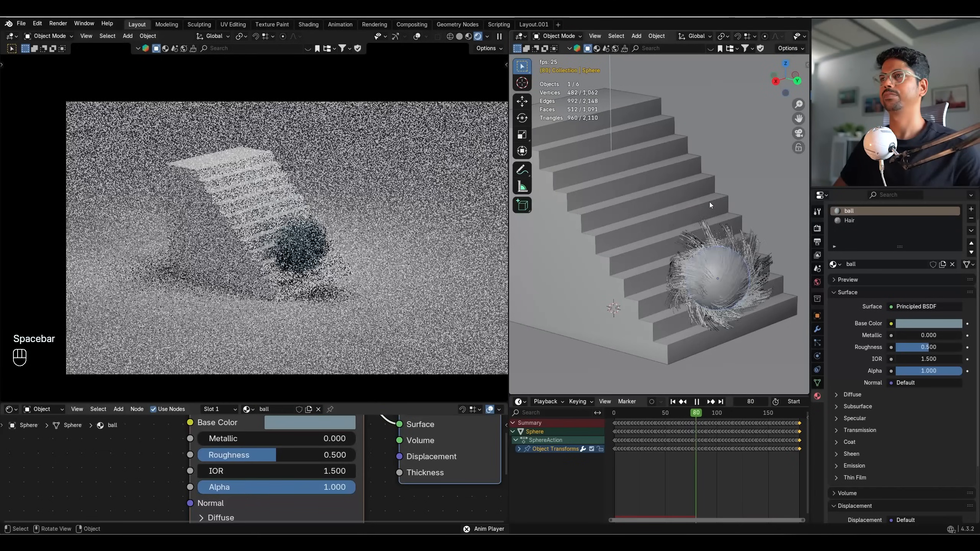
- Stop the animation playback at frame 82 and save the file
{"action": "key", "text": "space"}
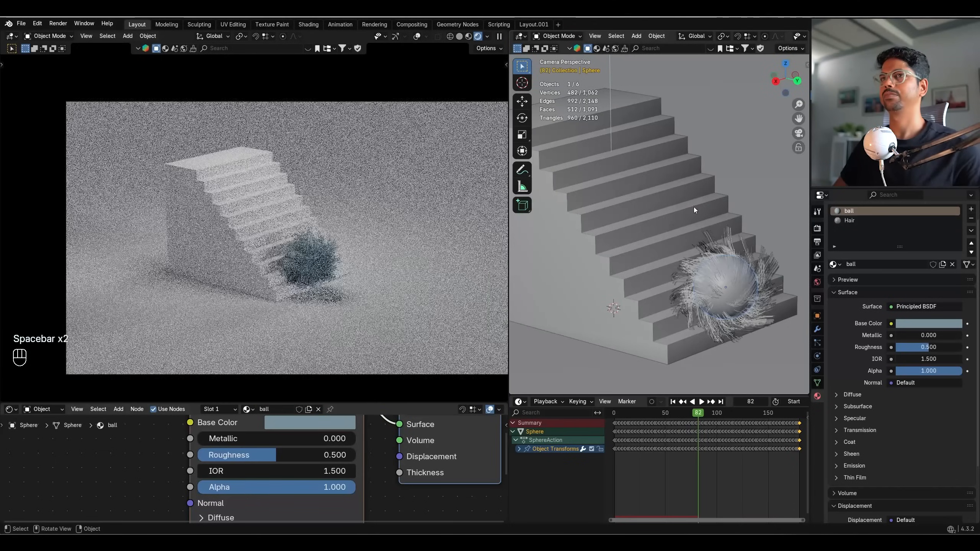
{"action": "key", "text": "ctrl+s"}
{"action": "key", "text": "ctrl+s"}
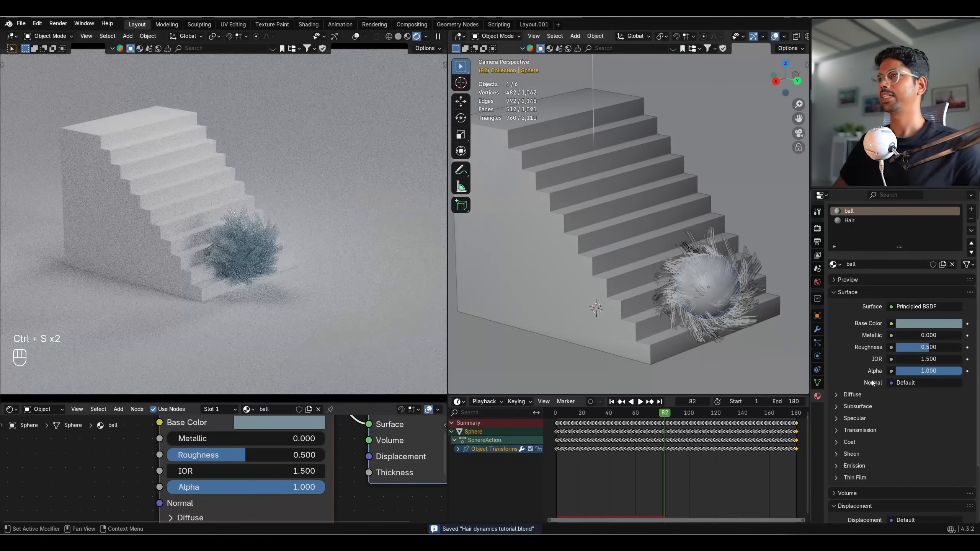
- Set the sphere's hair Number to 1 and return to frame 1
{"action": "left_click", "coordinate": [813, 343]}
{"action": "left_click", "coordinate": [920, 303]}
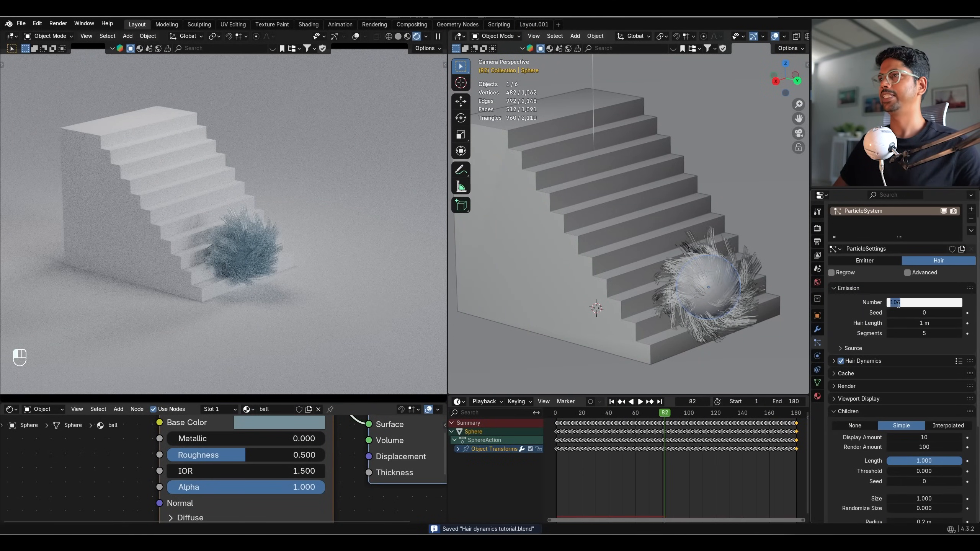
{"action": "type", "text": "1"}
{"action": "key", "text": "Return"}
{"action": "left_click", "coordinate": [611, 402]}
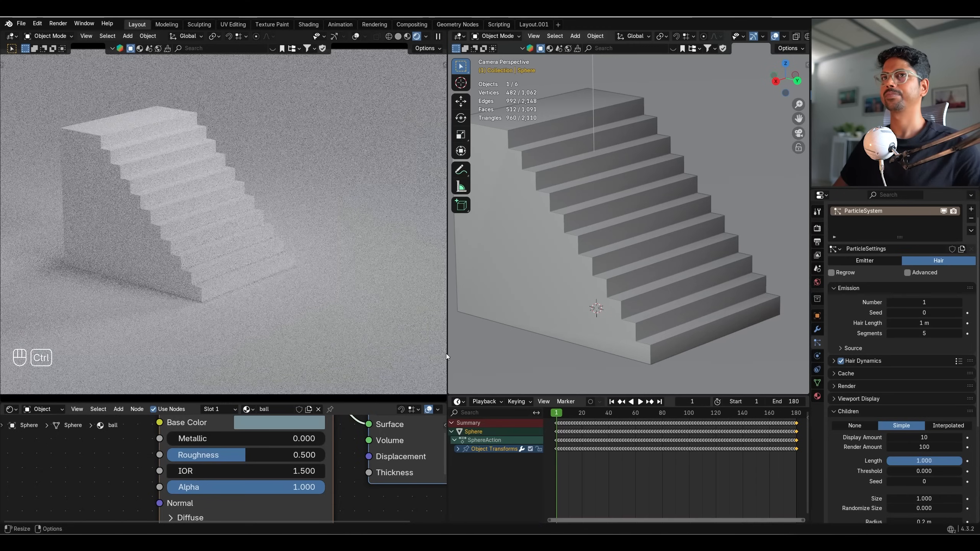
- Play the animation to frame 88, pausing at frame 79 to examine the single tuft on the sphere
{"action": "key", "text": "space"}
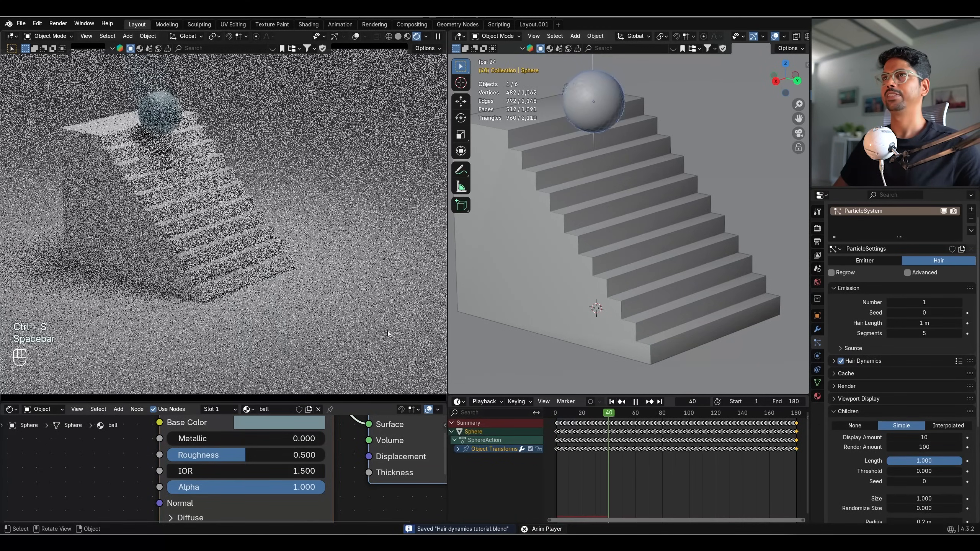
{"action": "key", "text": "space"}
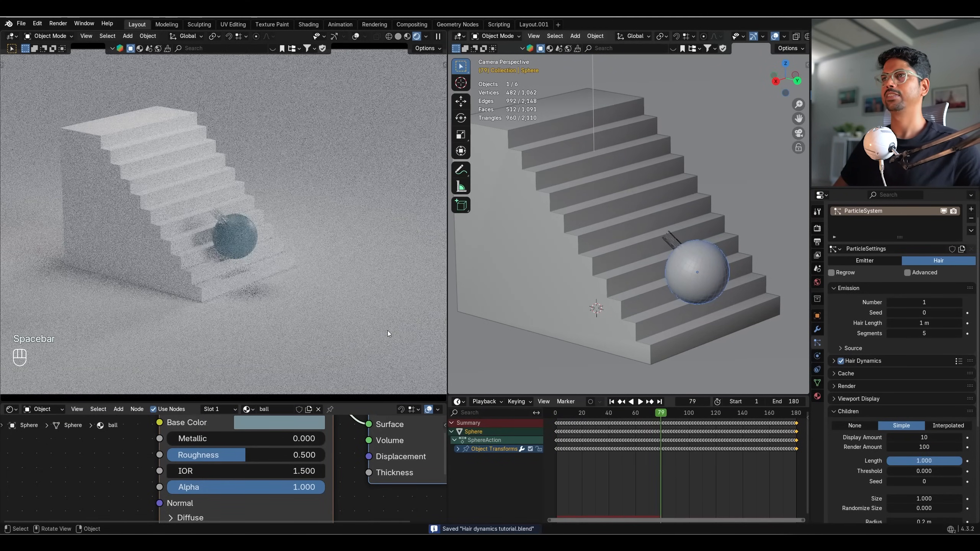
{"action": "key", "text": "space"}
{"action": "key", "text": "space"}
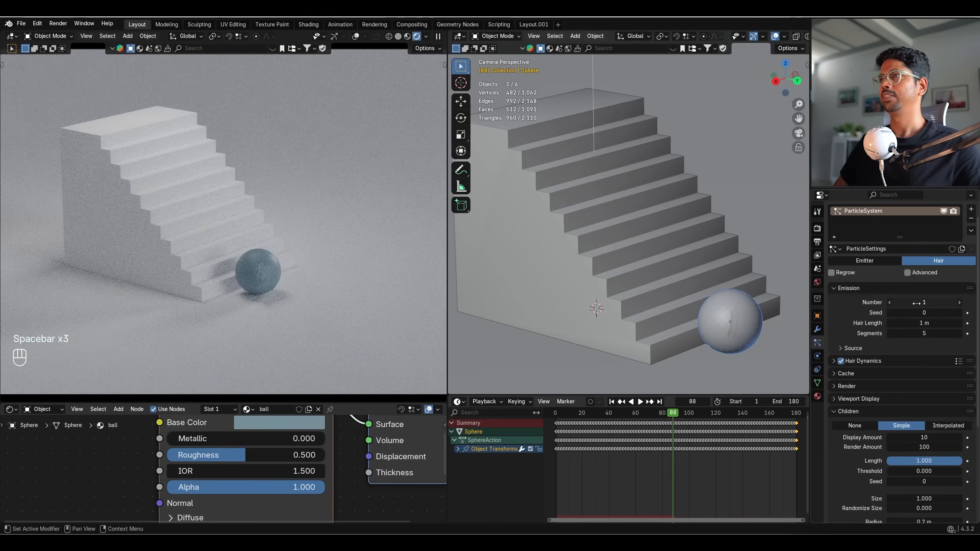
- Set the sphere's hair Number to 500, return to frame 1 and save the file
{"action": "left_click", "coordinate": [922, 303]}
{"action": "type", "text": "500"}
{"action": "key", "text": "Return"}
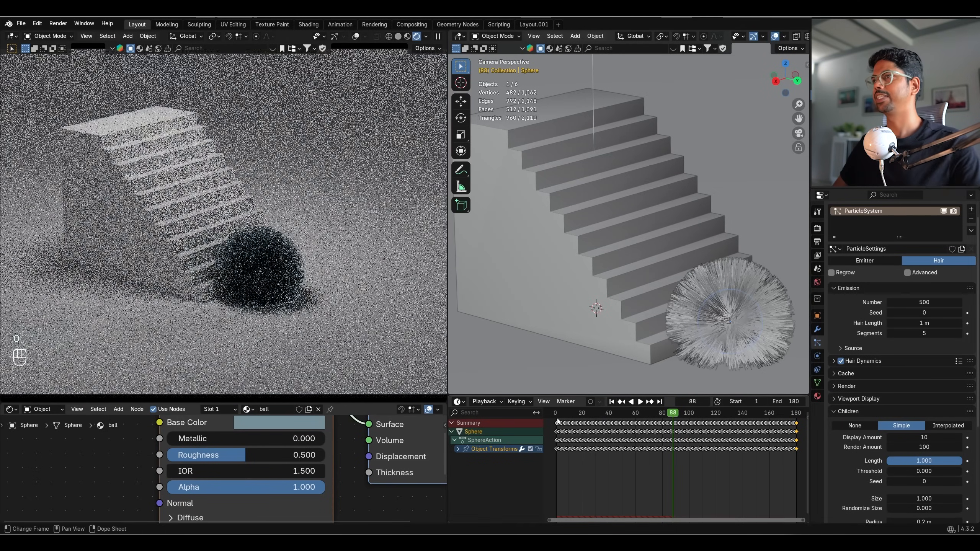
{"action": "left_click", "coordinate": [613, 402]}
{"action": "key", "text": "ctrl+s"}
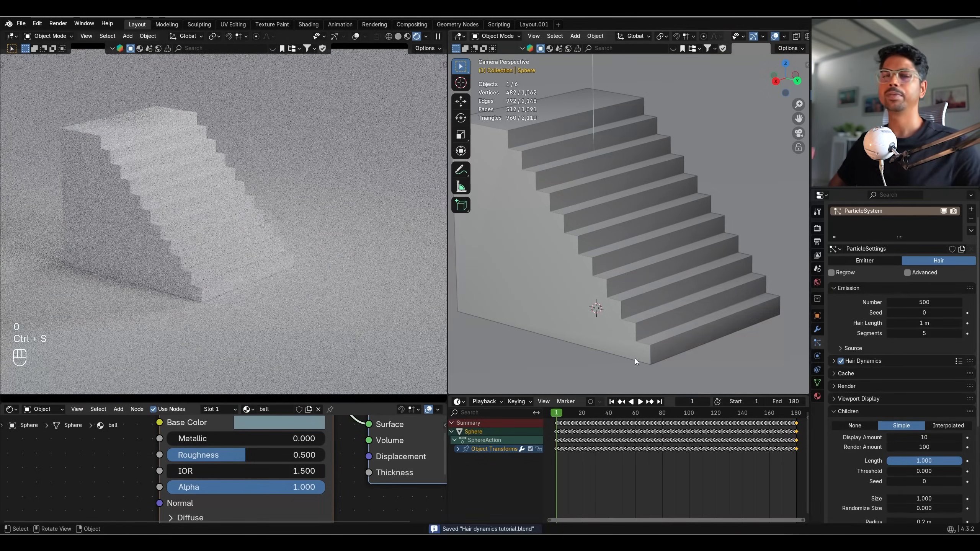
- Switch the rendered viewport to solid shading, save the file and bake the hair dynamics cache for frames 1 to 180
{"action": "left_click", "coordinate": [398, 36]}
{"action": "key", "text": "ctrl+s"}
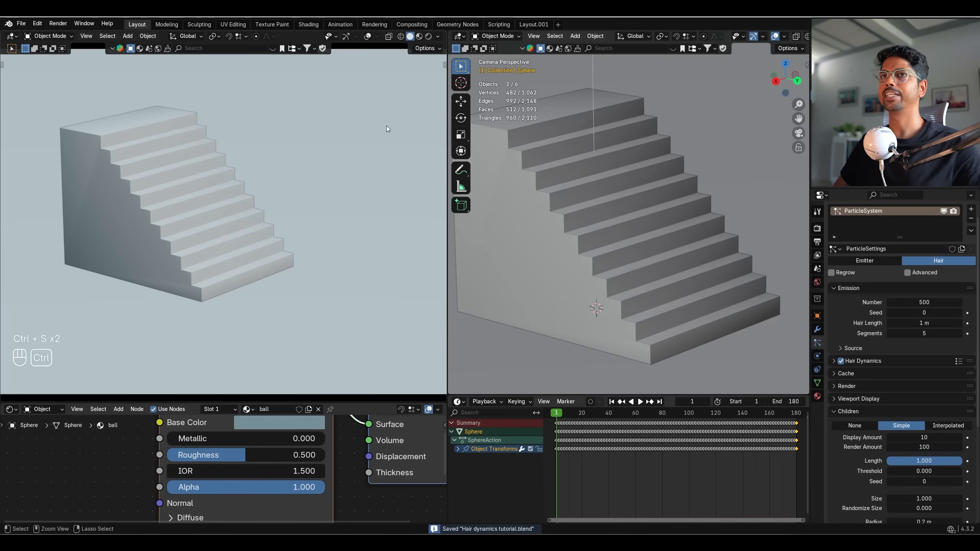
{"action": "left_click", "coordinate": [851, 411]}
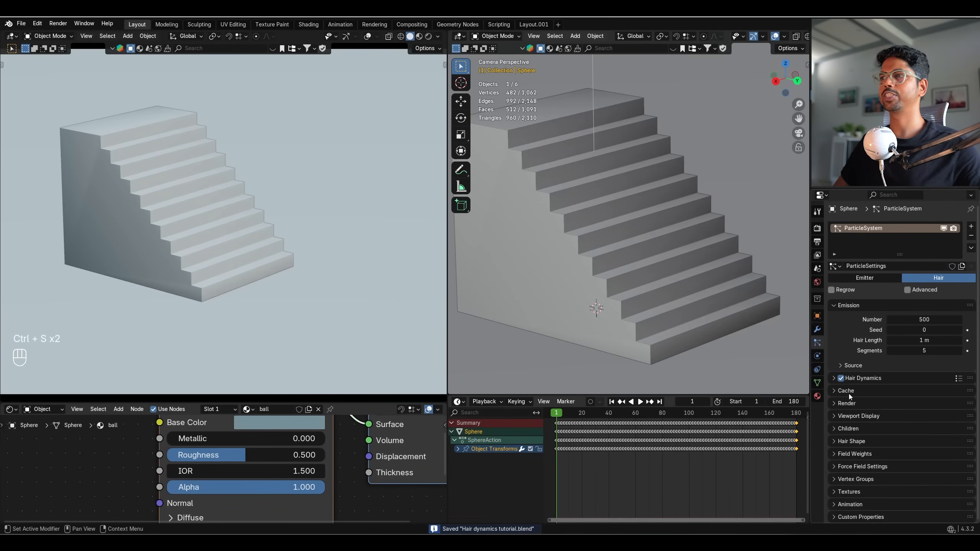
{"action": "left_click", "coordinate": [848, 394]}
{"action": "scroll", "coordinate": [868, 395], "scroll_direction": "down", "scroll_amount": 2}
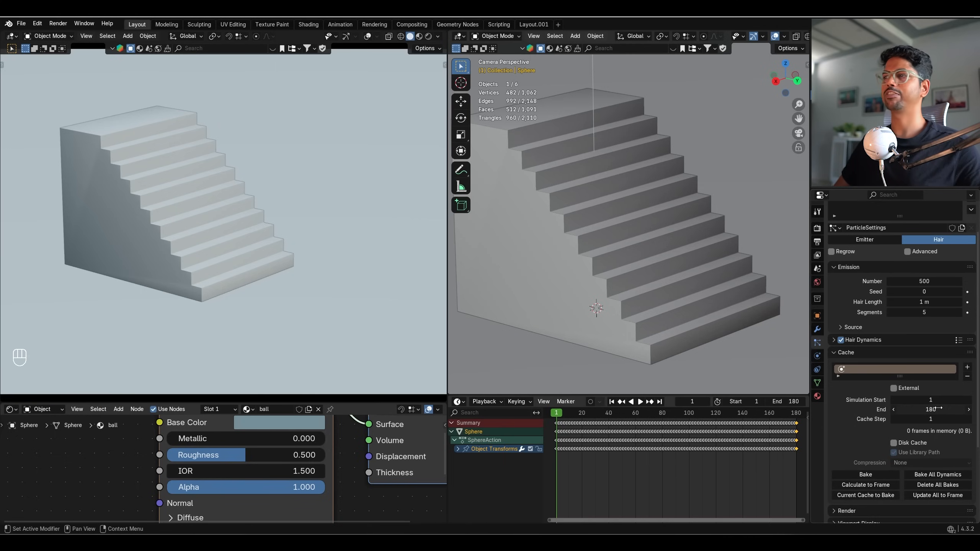
{"action": "left_click", "coordinate": [874, 476]}
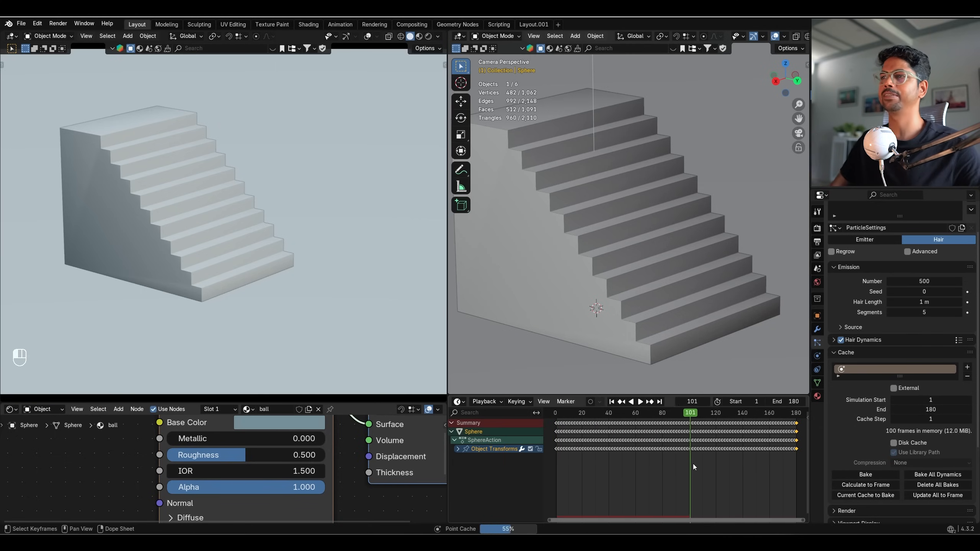
- Play the baked animation to frame 81 and examine the denser hair up close in the rendered view
{"action": "key", "text": "space"}
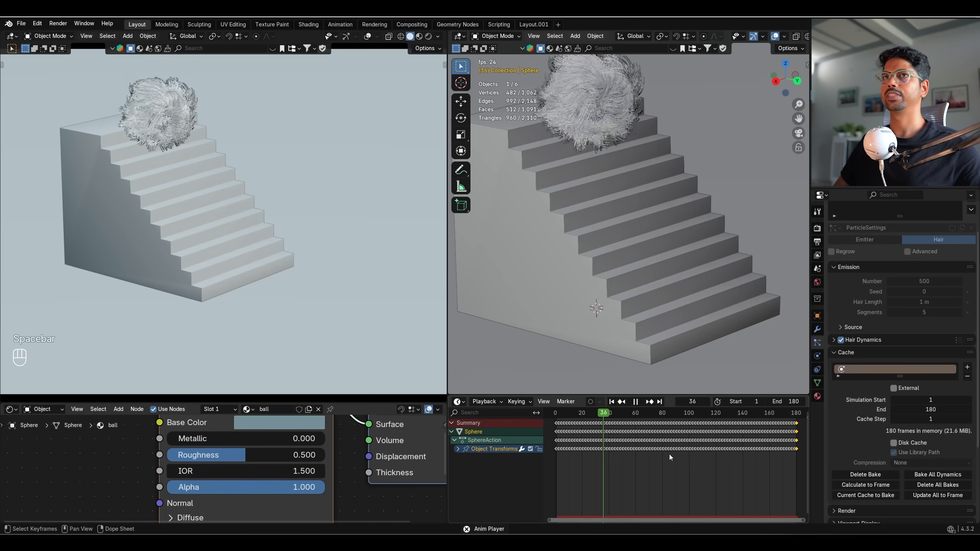
{"action": "key", "text": "space"}
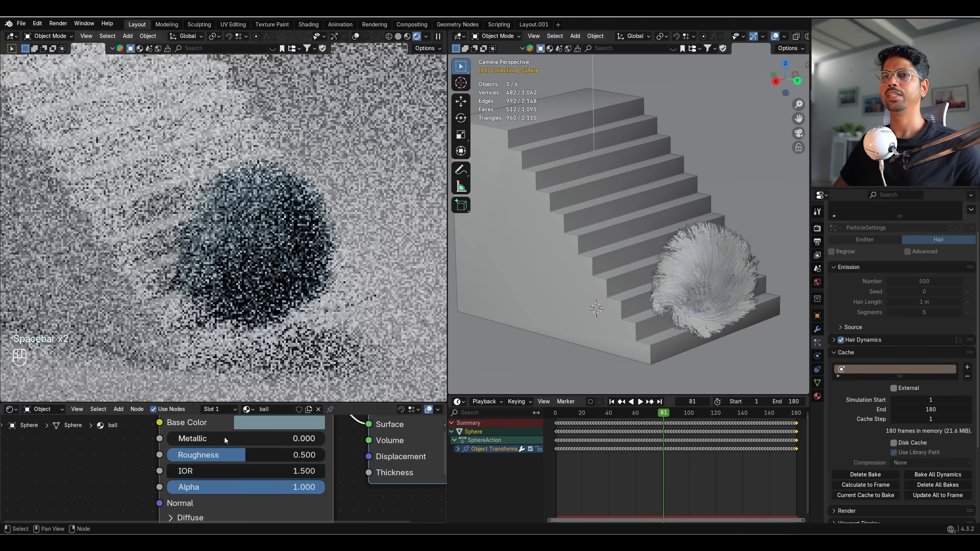
{"action": "scroll", "coordinate": [216, 444], "scroll_direction": "down", "scroll_amount": 4}
{"action": "middle_click_drag", "start_coordinate": [208, 448], "coordinate": [232, 487]}
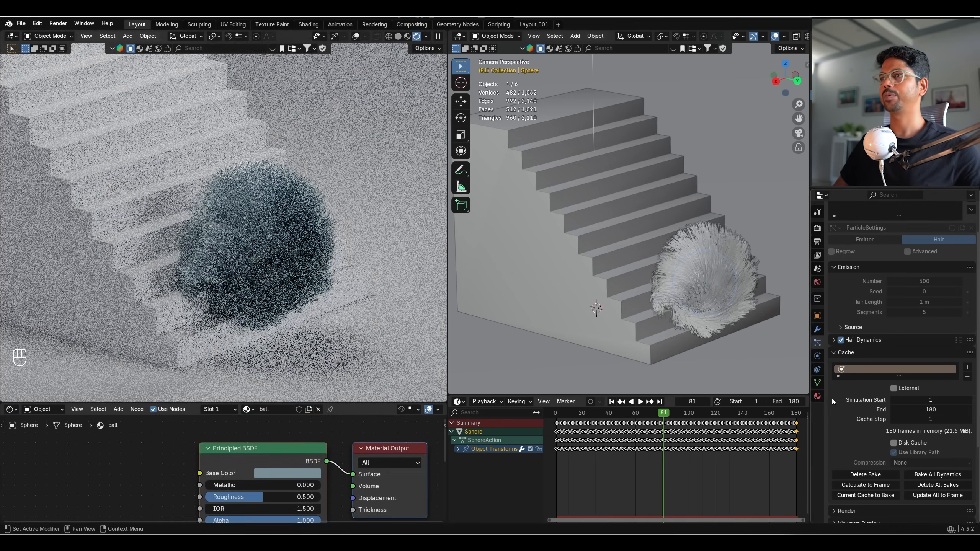
- Set the Hair material's Roughness to 0.724 and Radial Roughness to 0.656
{"action": "left_click", "coordinate": [817, 396]}
{"action": "left_click", "coordinate": [854, 239]}
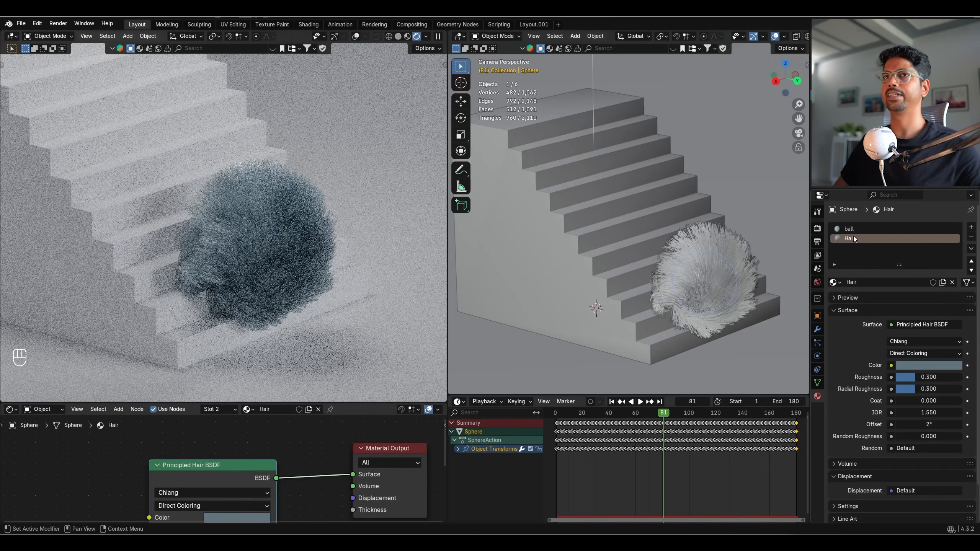
{"action": "scroll", "coordinate": [270, 501], "scroll_direction": "up", "scroll_amount": 2}
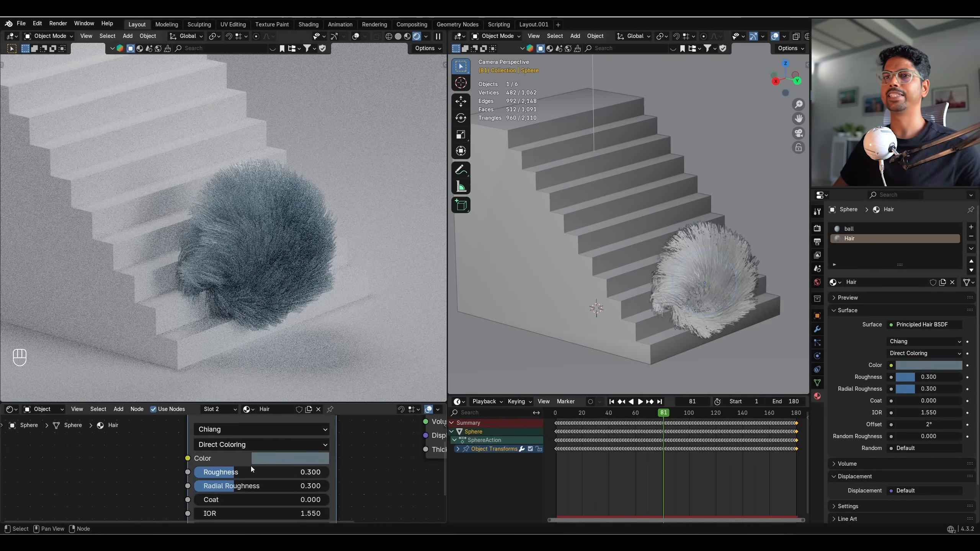
{"action": "left_click_drag", "start_coordinate": [251, 472], "coordinate": [326, 486]}
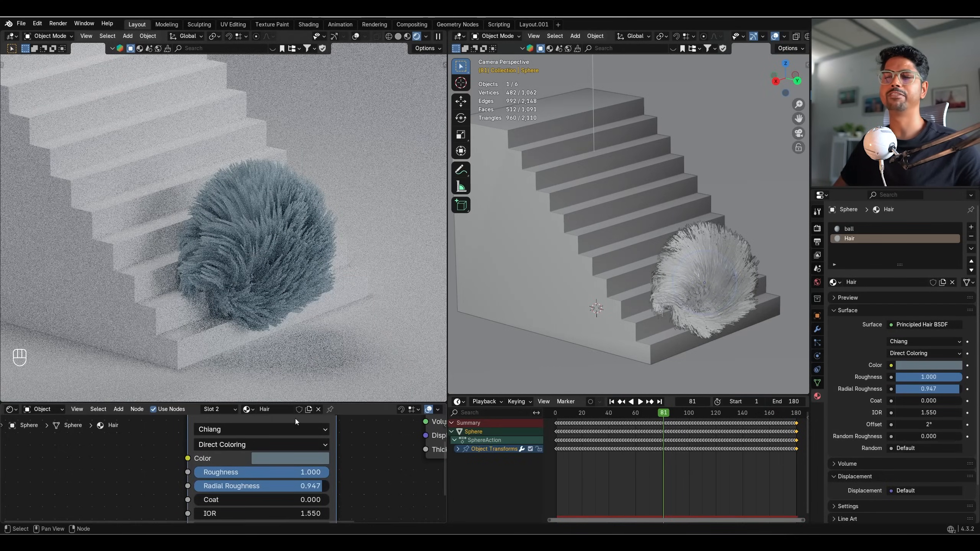
{"action": "mouse_move", "coordinate": [301, 485]}
{"action": "left_mouse_down"}
{"action": "mouse_move", "coordinate": [236, 486]}
{"action": "mouse_move", "coordinate": [258, 471]}
{"action": "mouse_move", "coordinate": [247, 471]}
{"action": "mouse_move", "coordinate": [307, 485]}
{"action": "left_mouse_up"}
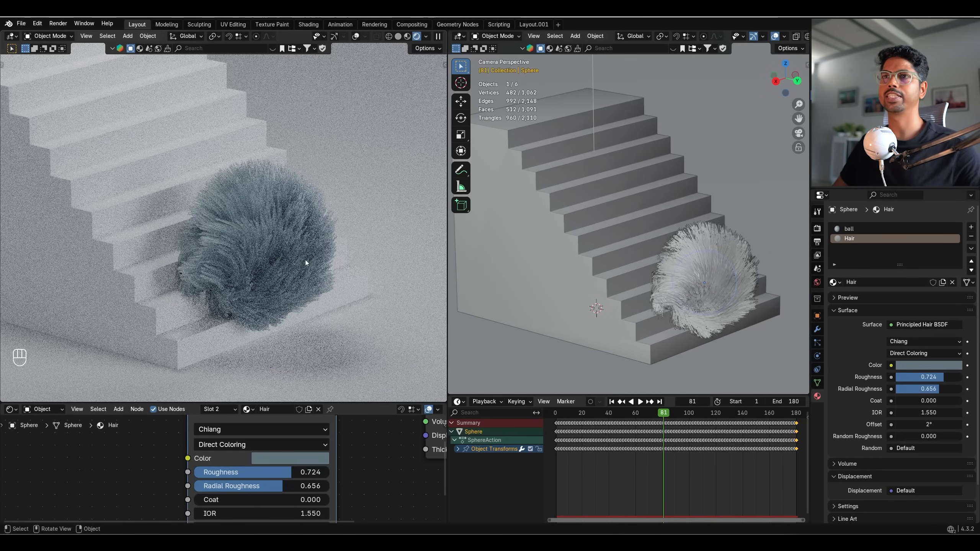
- Recolour the sphere's Hair and ball materials to an orange-brown
{"action": "scroll", "coordinate": [305, 260], "scroll_direction": "down", "scroll_amount": 4}
{"action": "left_click", "coordinate": [312, 464]}
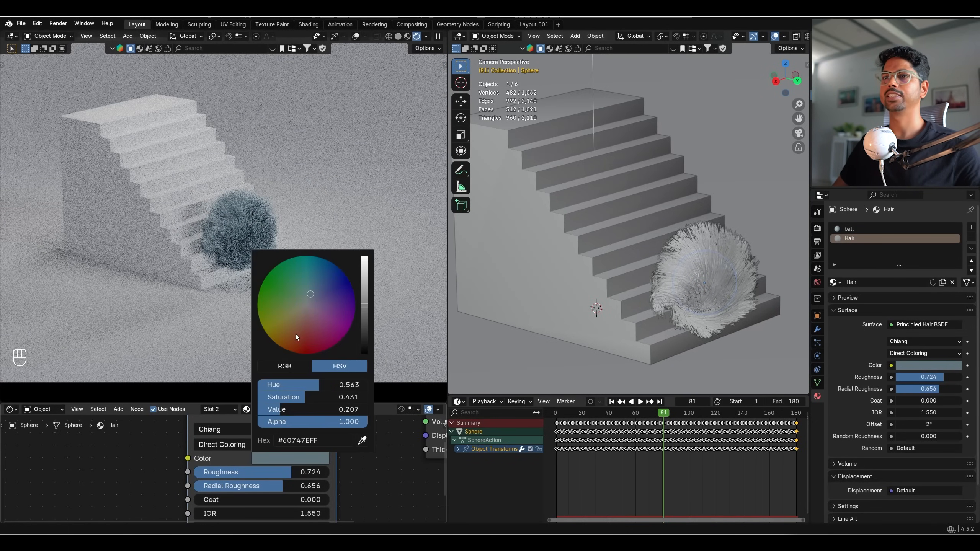
{"action": "left_click", "coordinate": [294, 333]}
- Play the animation to frame 99 to check the brown fur, and save the file
{"action": "key", "text": "space"}
{"action": "key", "text": "space"}
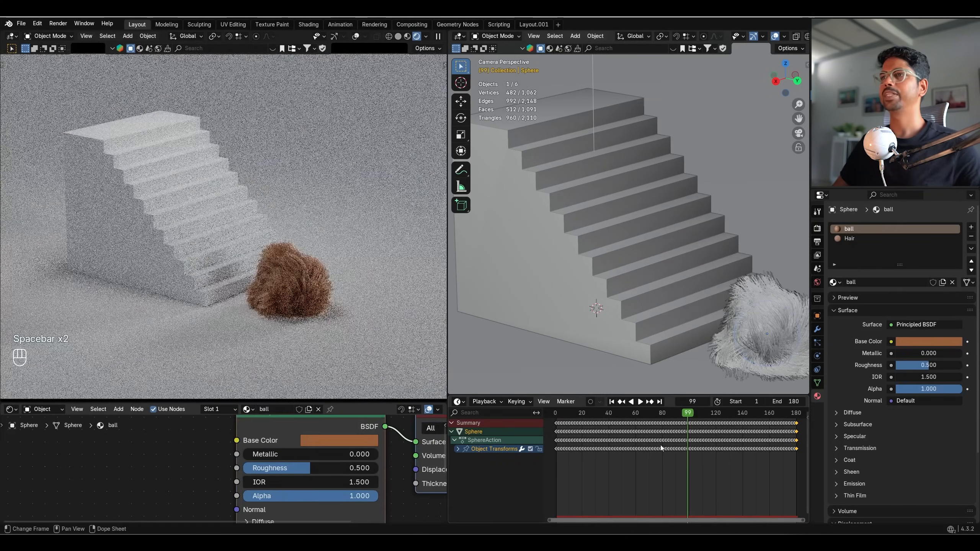
{"action": "key", "text": "ctrl+s"}
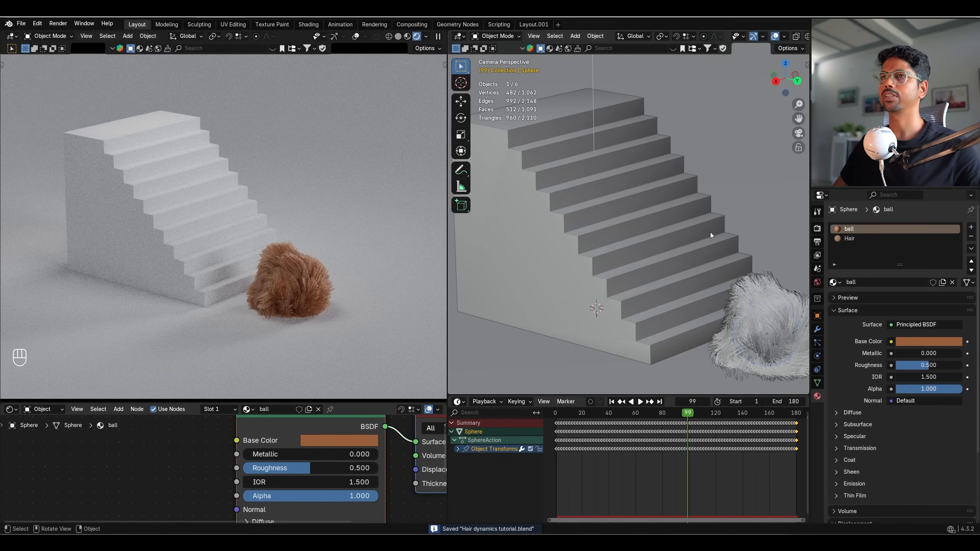
- Set the child hairs' clumping to Clump -0.320, Shape -0.110 and Twist 1.137
{"action": "left_click", "coordinate": [819, 353]}
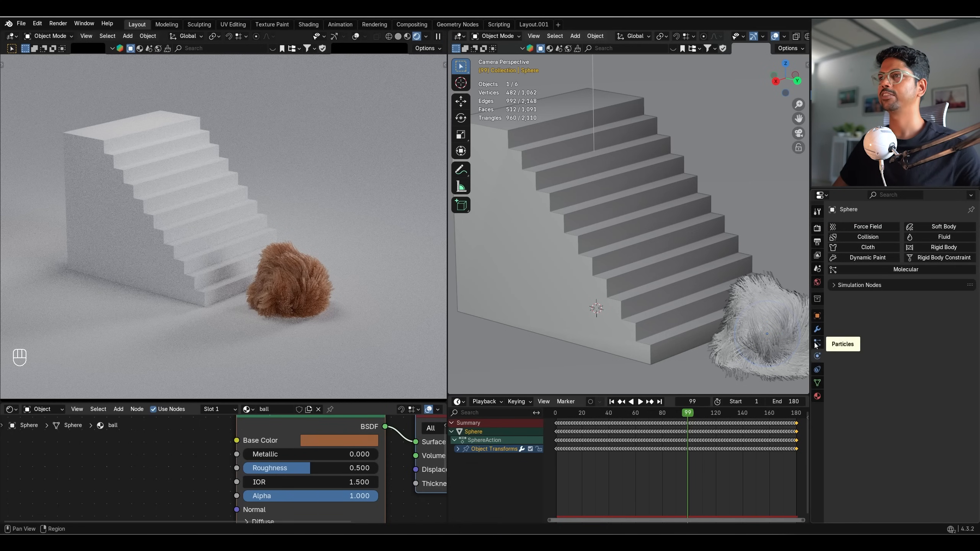
{"action": "left_click", "coordinate": [816, 343]}
{"action": "scroll", "coordinate": [863, 439], "scroll_direction": "down", "scroll_amount": 5}
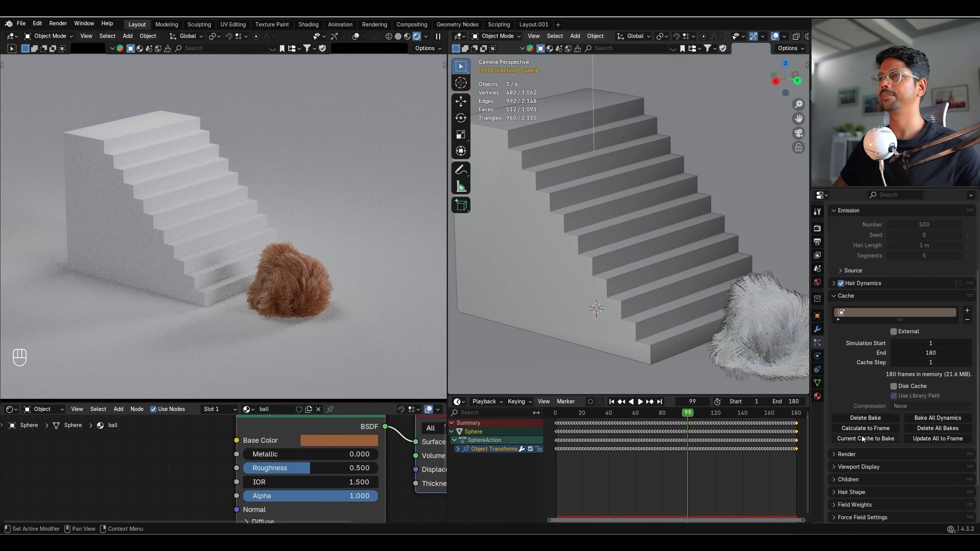
{"action": "left_click", "coordinate": [845, 296]}
{"action": "left_click", "coordinate": [856, 424]}
{"action": "scroll", "coordinate": [854, 432], "scroll_direction": "down", "scroll_amount": 6}
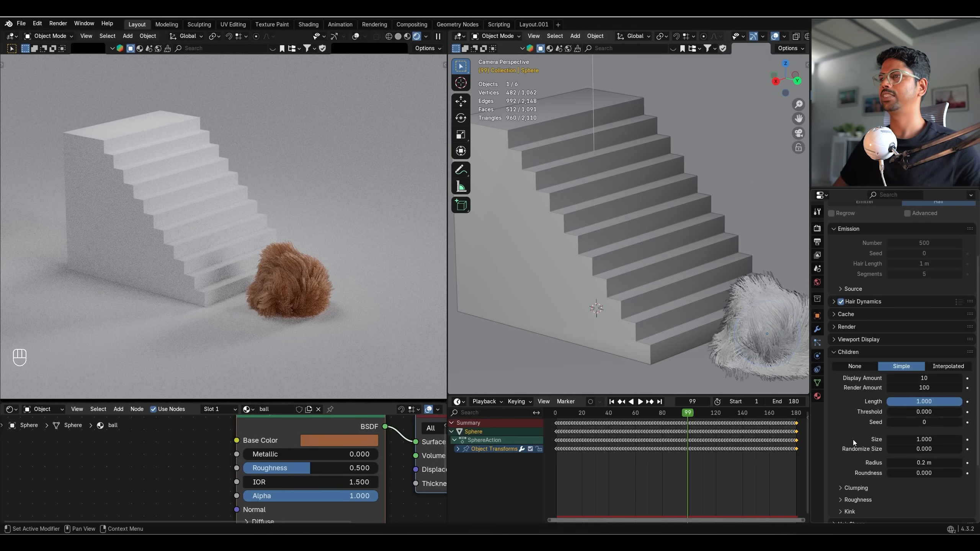
{"action": "scroll", "coordinate": [855, 462], "scroll_direction": "down", "scroll_amount": 2}
{"action": "left_click", "coordinate": [851, 407]}
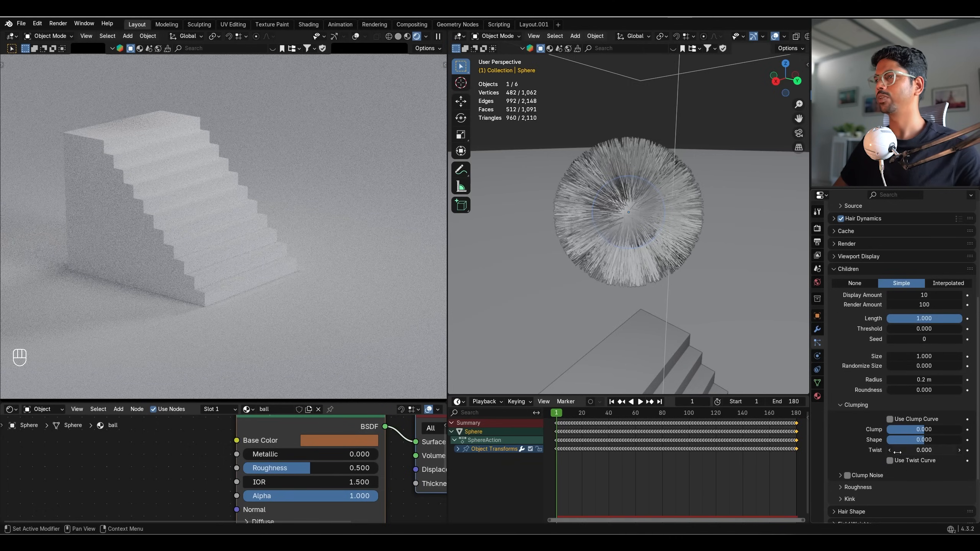
{"action": "left_click_drag", "start_coordinate": [896, 451], "coordinate": [919, 440]}
- Play the animation from frame 1 to frame 62, pausing at frame 44 to examine the clumped, twisted fur in the rendered view
{"action": "key", "text": "space"}
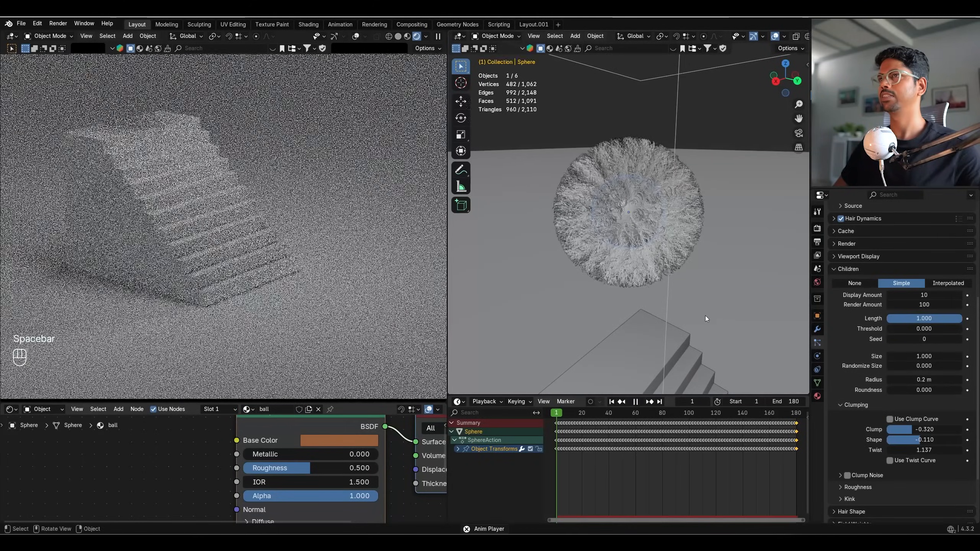
{"action": "key", "text": "space"}
{"action": "key", "text": "space"}
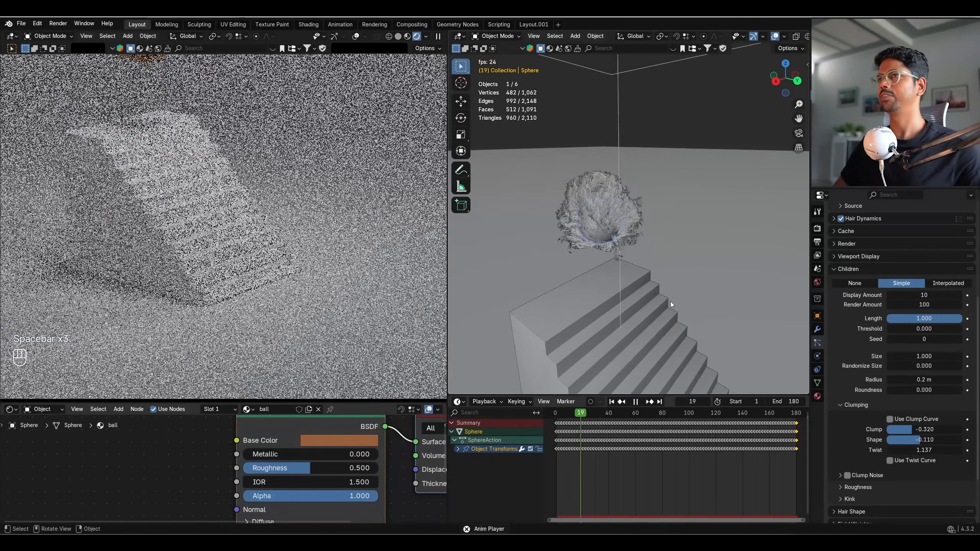
{"action": "key", "text": "space"}
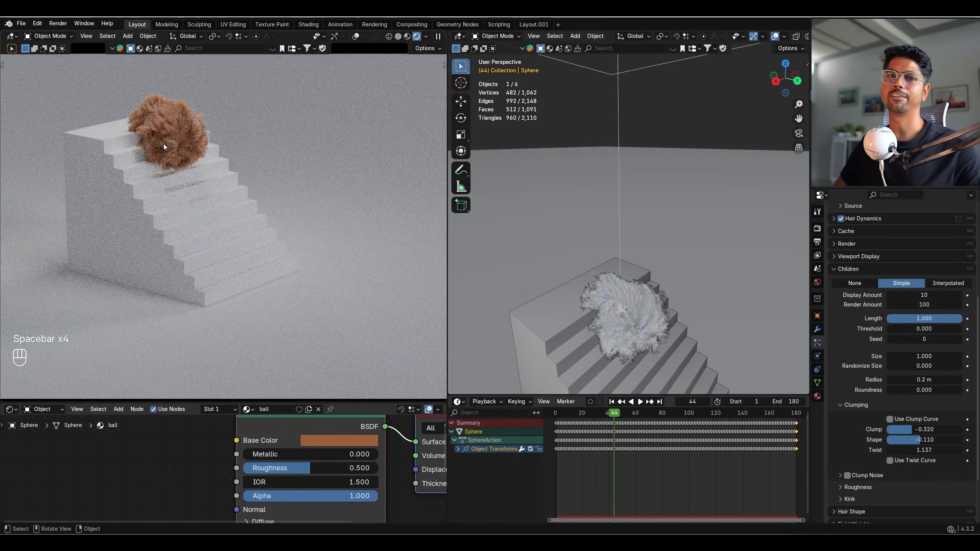
{"action": "key", "text": "space"}
{"action": "key", "text": "space"}
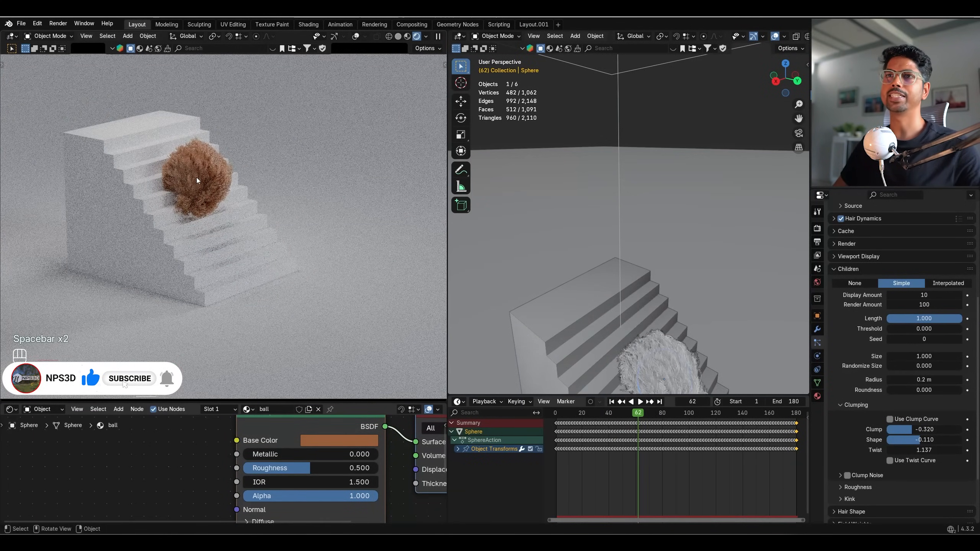
- Save the file and enter the render amount for the sphere's child hairs
{"action": "scroll", "coordinate": [196, 178], "scroll_direction": "up", "scroll_amount": 4}
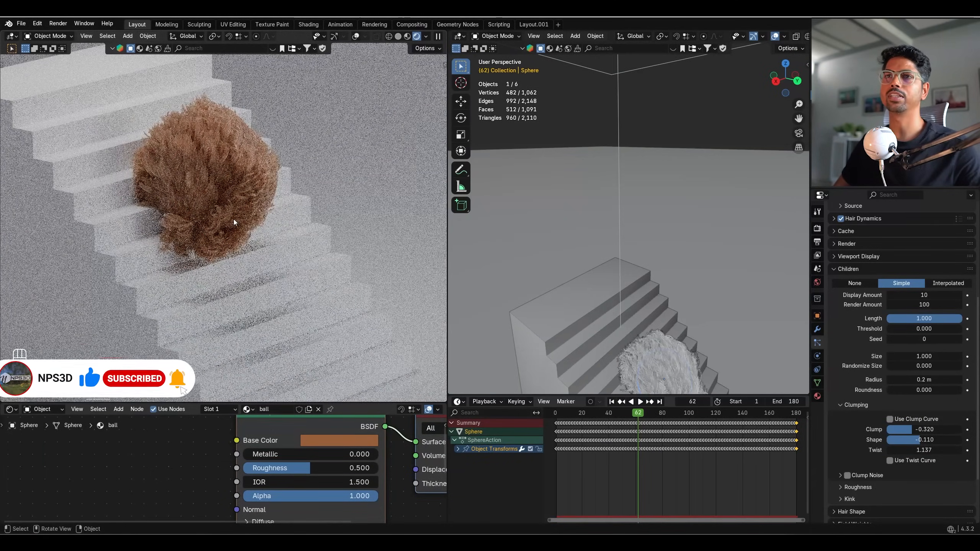
{"action": "key", "text": "ctrl+s"}
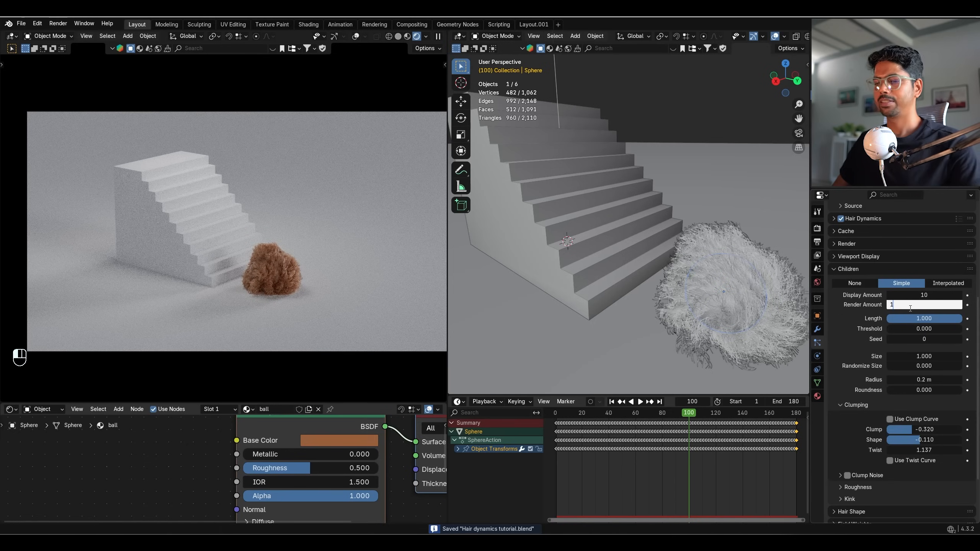
{"action": "key", "text": "Return"}
- Collapse the child hair settings and expand the particle system's cache settings to examine the bake options
{"action": "left_click", "coordinate": [847, 268]}
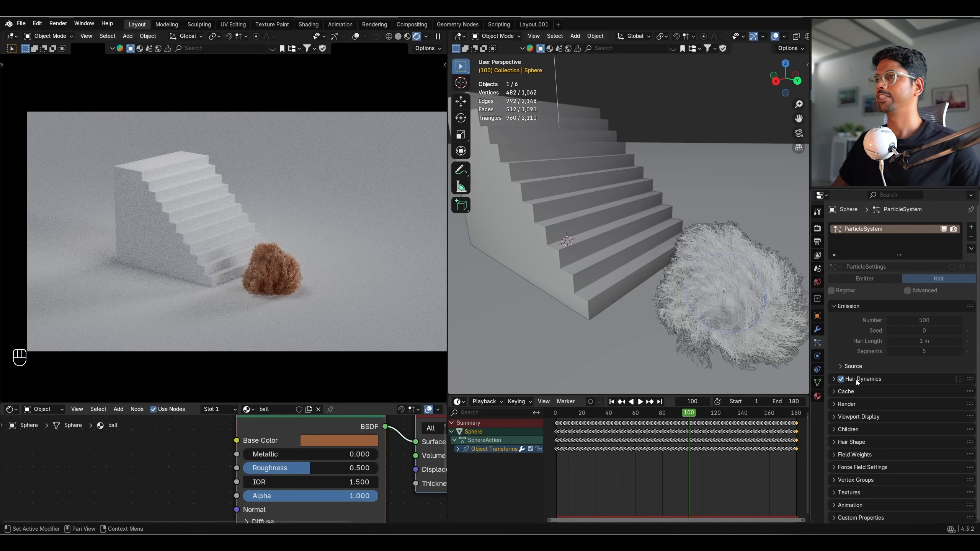
{"action": "left_click", "coordinate": [857, 390]}
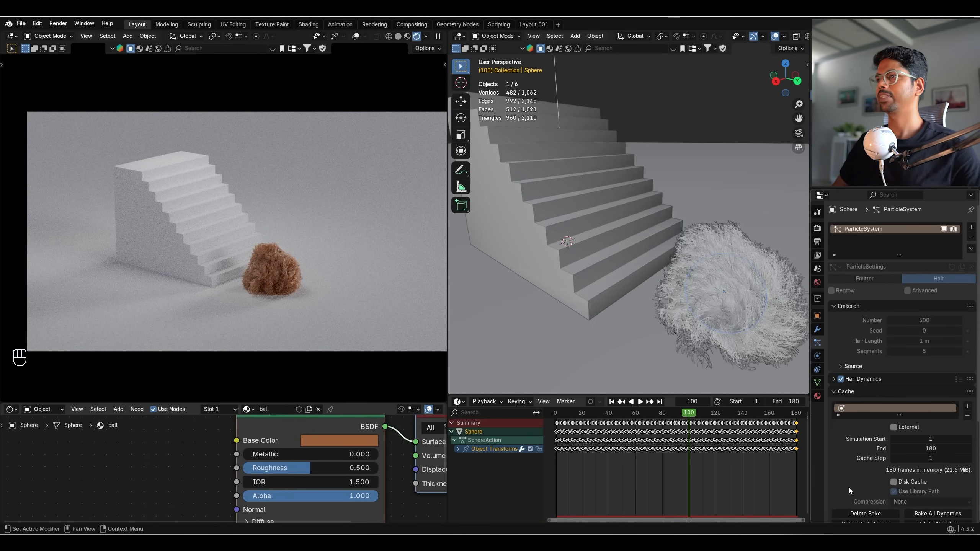
{"action": "scroll", "coordinate": [848, 487], "scroll_direction": "down", "scroll_amount": 4}
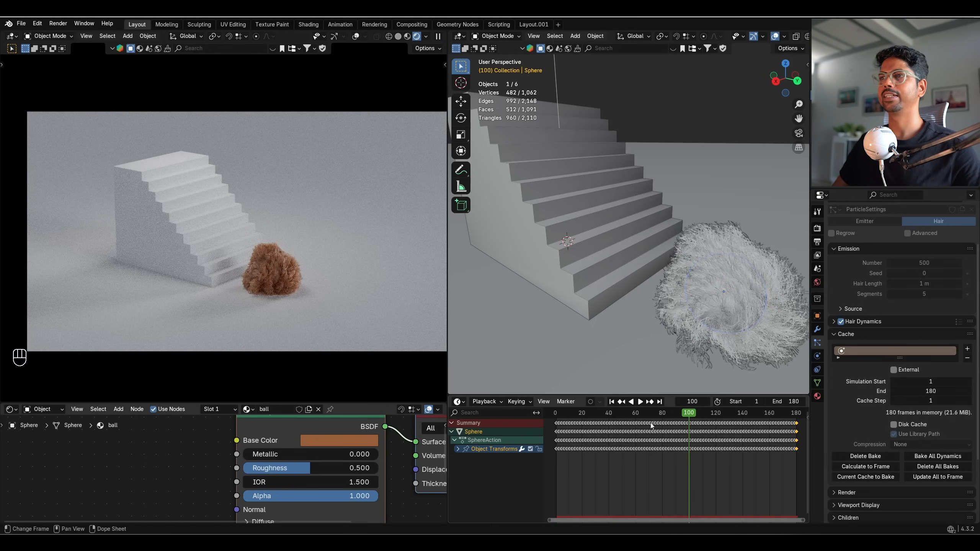
- Scrub back to an early frame and play the animation to frame 113, pausing at frames 67 and 92 to examine the rendered fur
{"action": "key", "text": "space"}
{"action": "left_click_drag", "start_coordinate": [703, 414], "coordinate": [588, 419]}
{"action": "key", "text": "space"}
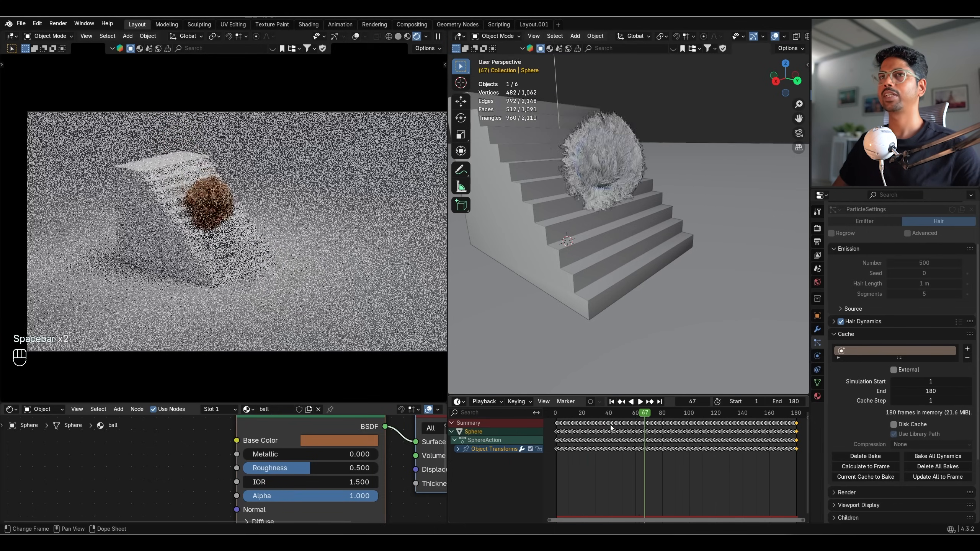
{"action": "key", "text": "space"}
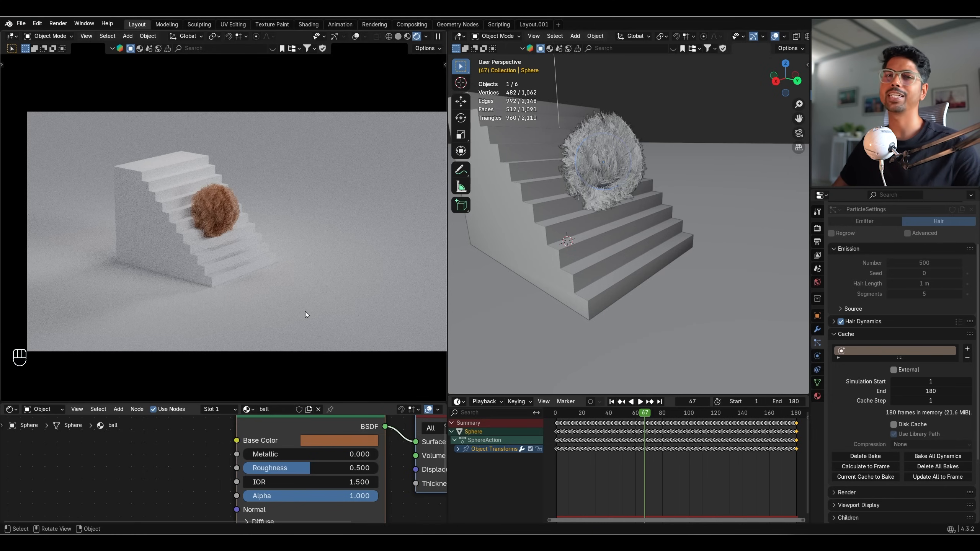
{"action": "key", "text": "space"}
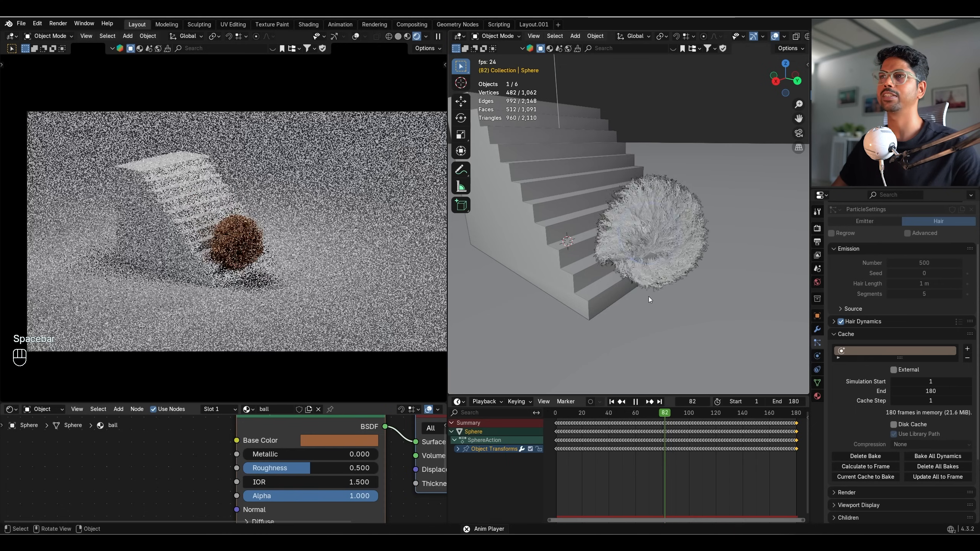
{"action": "key", "text": "space"}
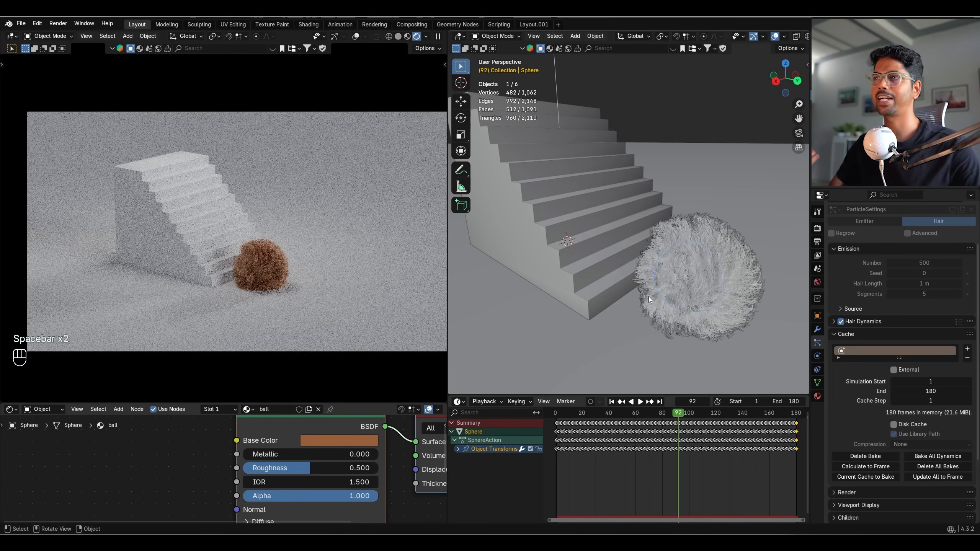
{"action": "key", "text": "space"}
{"action": "key", "text": "space"}
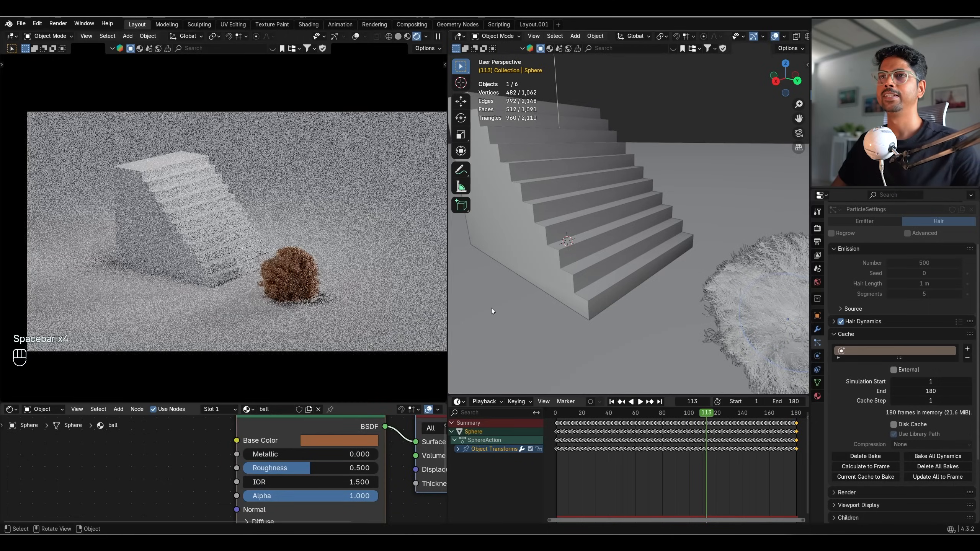
{"action": "scroll", "coordinate": [298, 287], "scroll_direction": "up", "scroll_amount": 5}
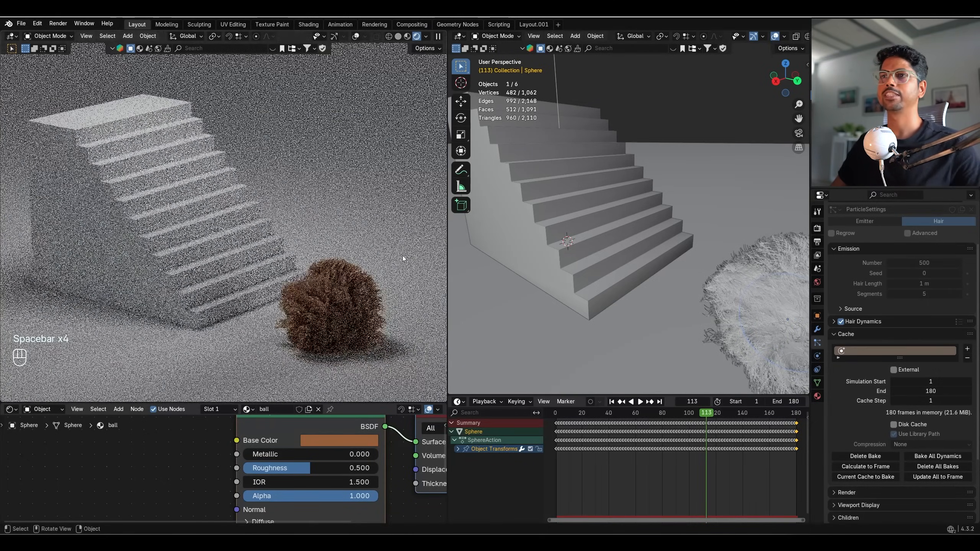
- Switch to the Layout.001 workspace
{"action": "left_click", "coordinate": [534, 24]}
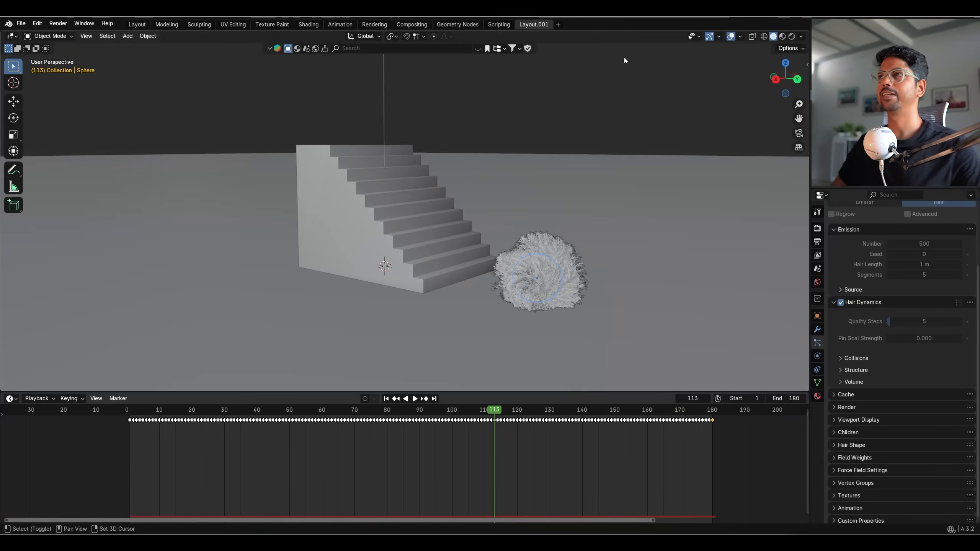